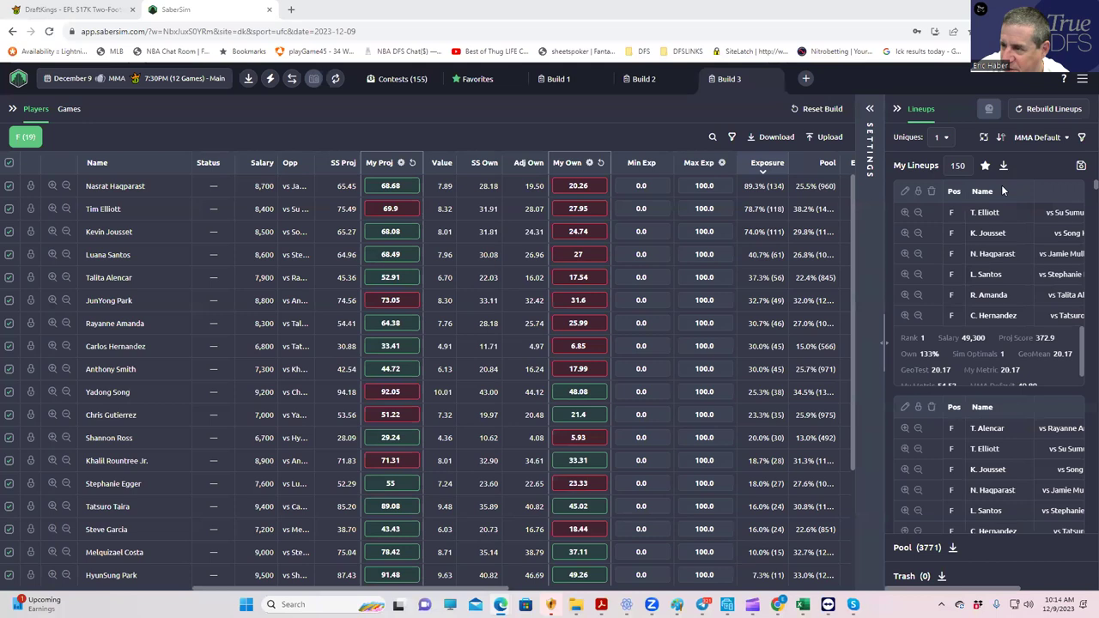
Look at the formula behind the MMA Default SaberScore metric and close it without changes.
{"action": "left_click", "coordinate": [1040, 138]}
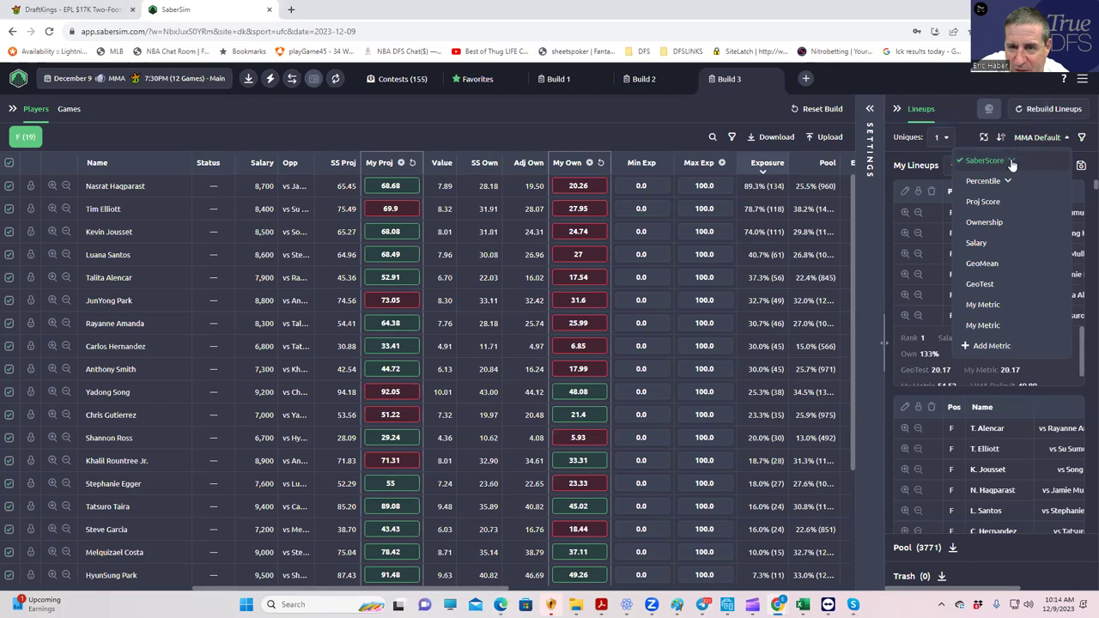
{"action": "left_click", "coordinate": [1012, 161]}
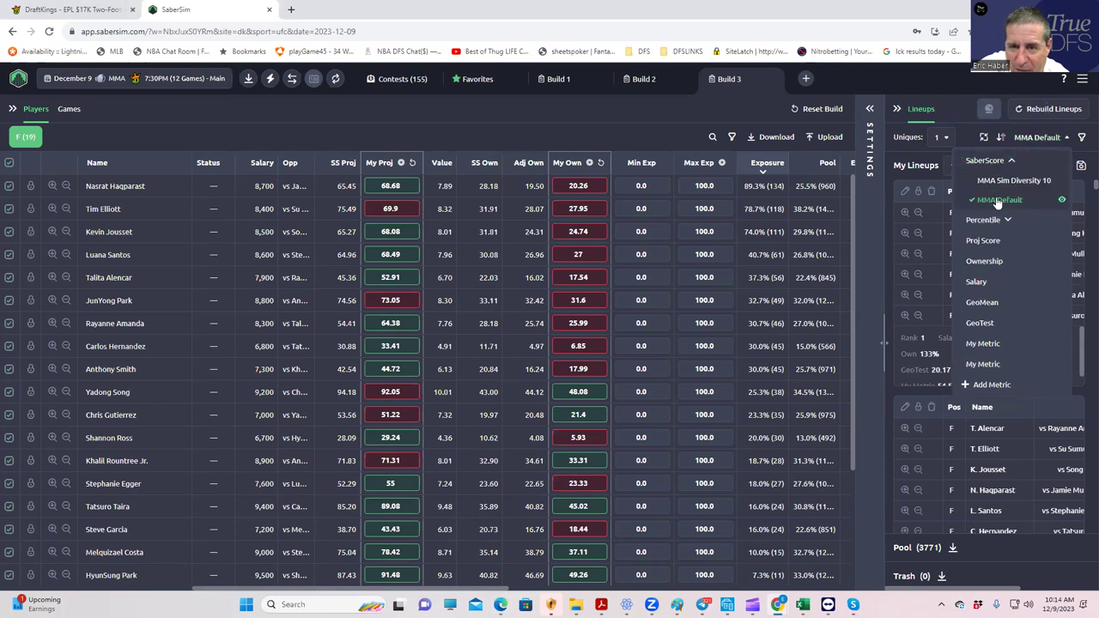
{"action": "left_click", "coordinate": [1062, 201]}
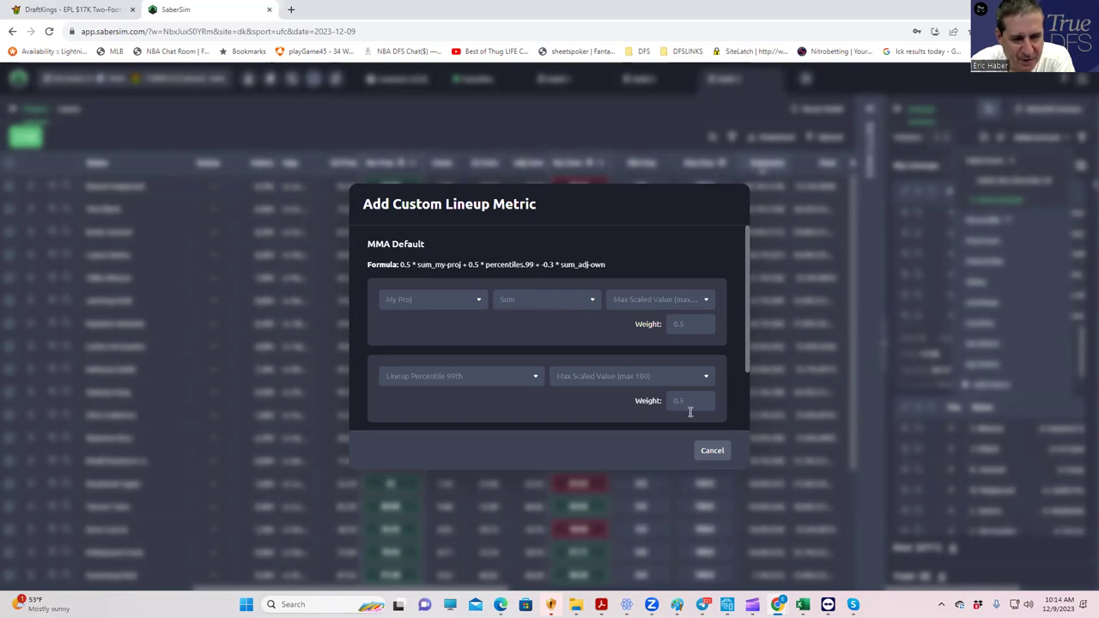
{"action": "left_click", "coordinate": [712, 451]}
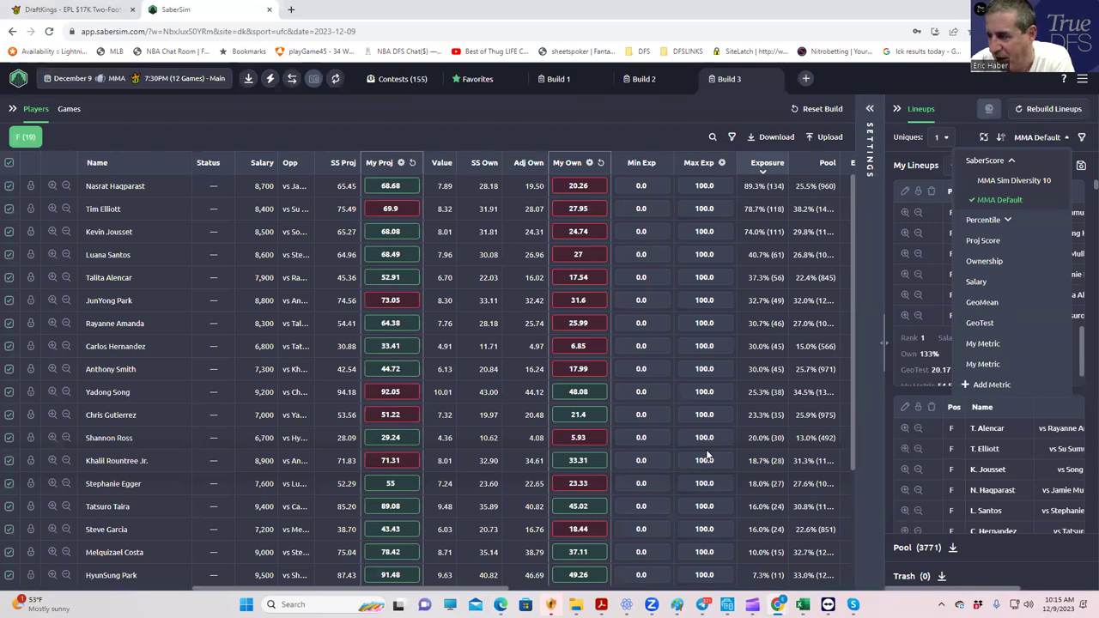
{"action": "left_click", "coordinate": [979, 203]}
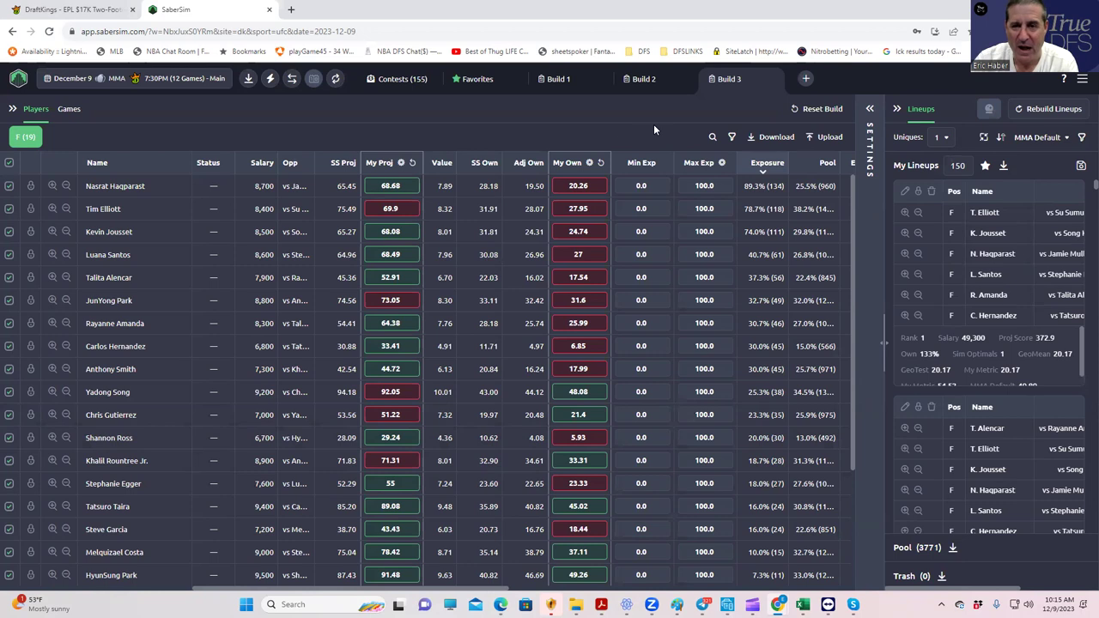
Reduce My Lineups to 50 and raise the uniques setting first to 2 and finally to 3.
{"action": "left_click", "coordinate": [946, 139]}
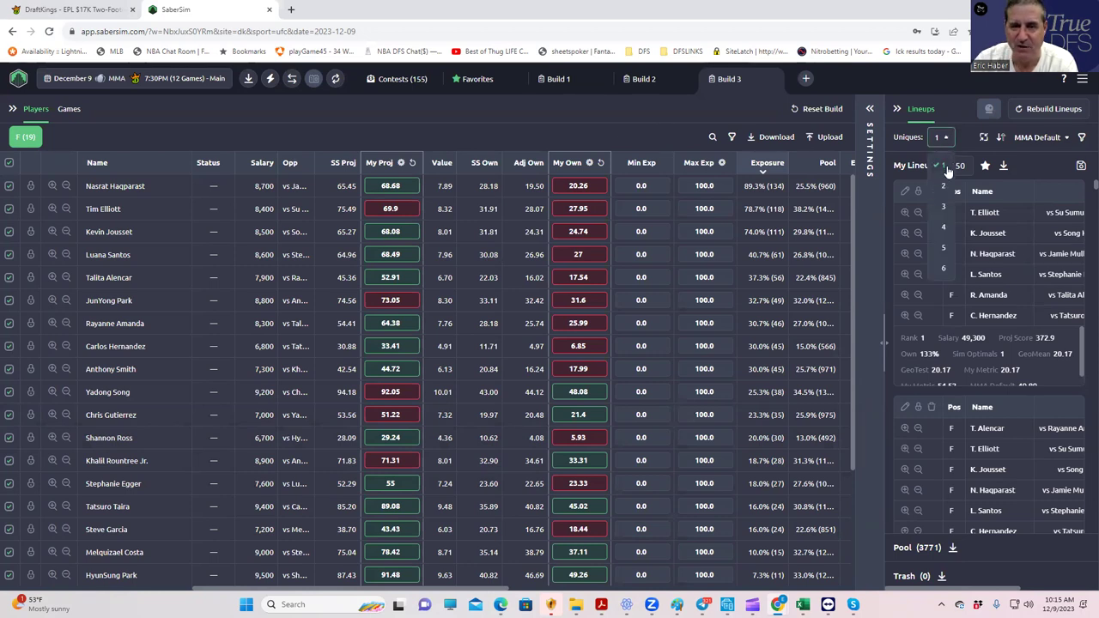
{"action": "left_click", "coordinate": [943, 186]}
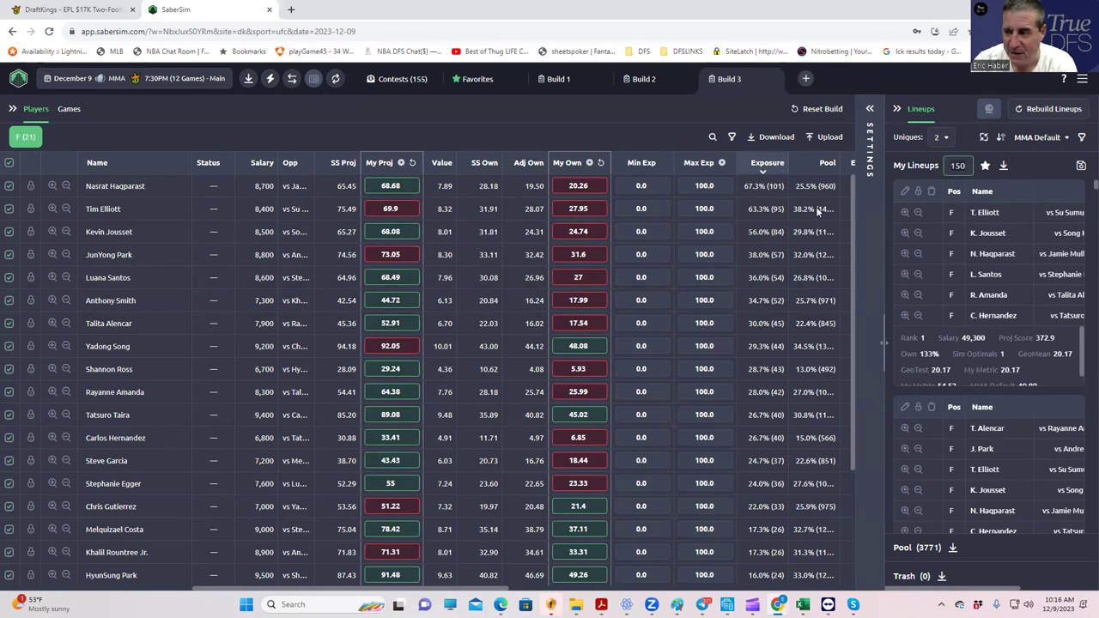
{"action": "key", "text": "BackSpace"}
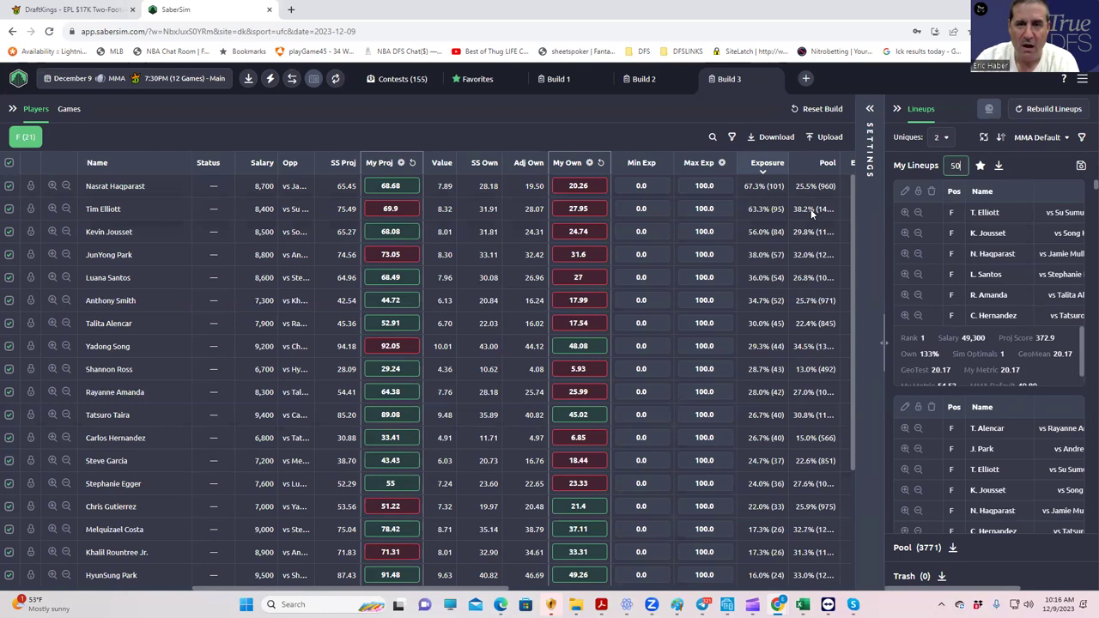
{"action": "left_click", "coordinate": [568, 133]}
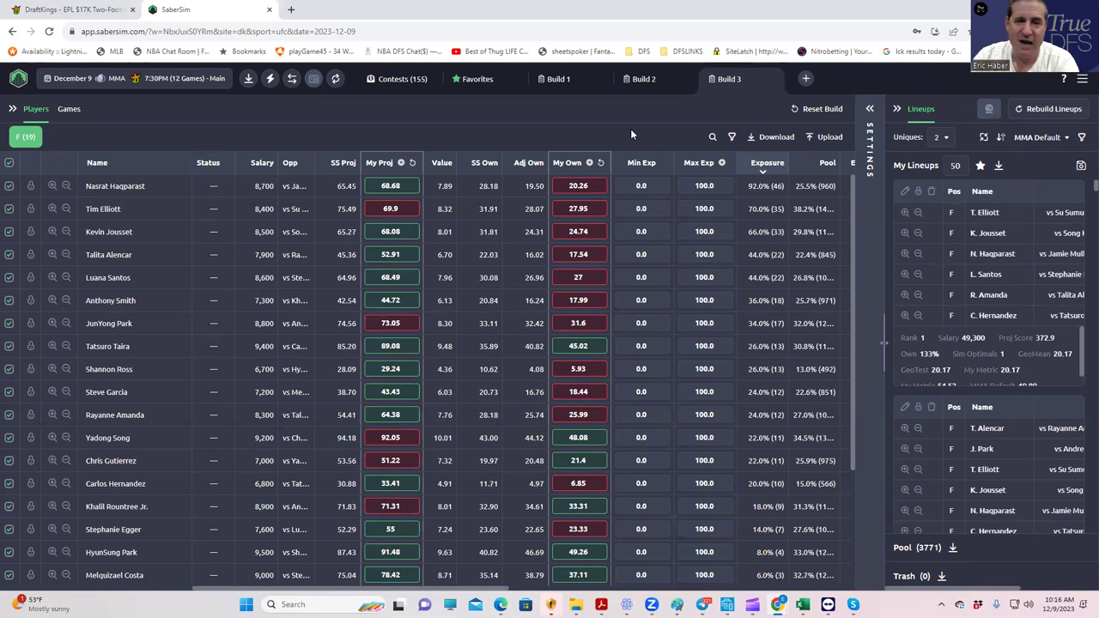
{"action": "left_click", "coordinate": [942, 142]}
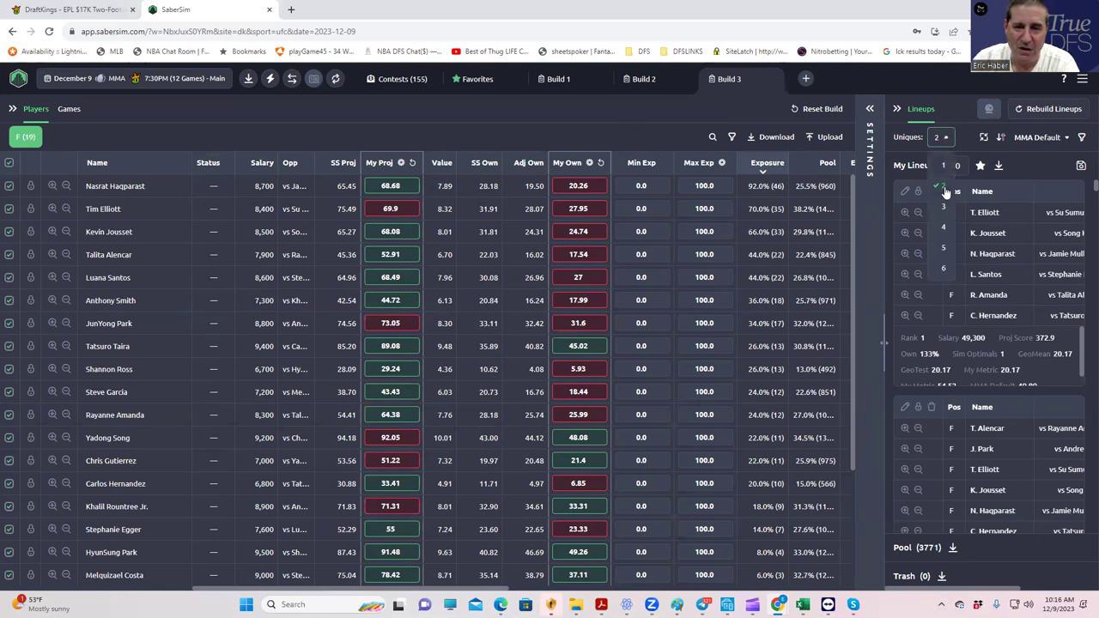
{"action": "left_click", "coordinate": [943, 207]}
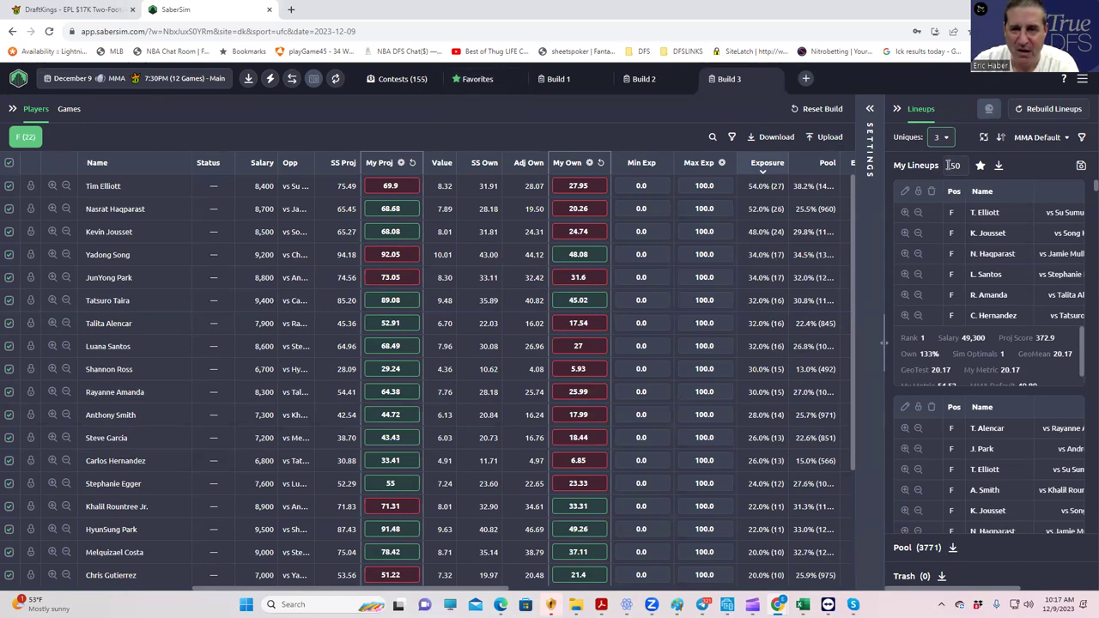
Download the My Lineups set as a CSV file and open it in Excel.
{"action": "left_click", "coordinate": [999, 169]}
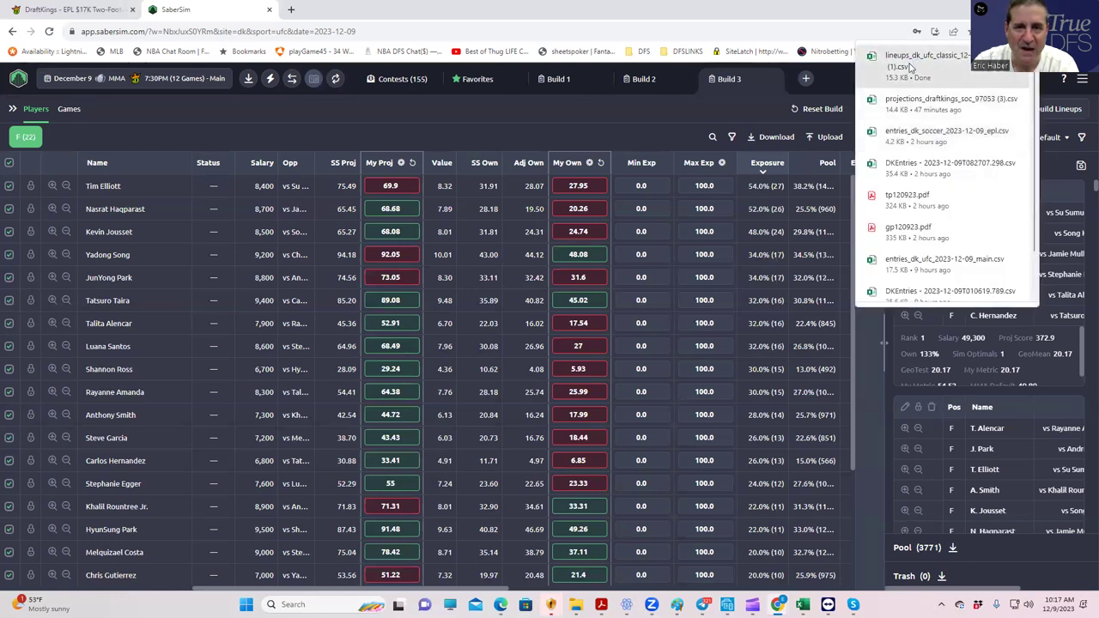
{"action": "left_click", "coordinate": [910, 67]}
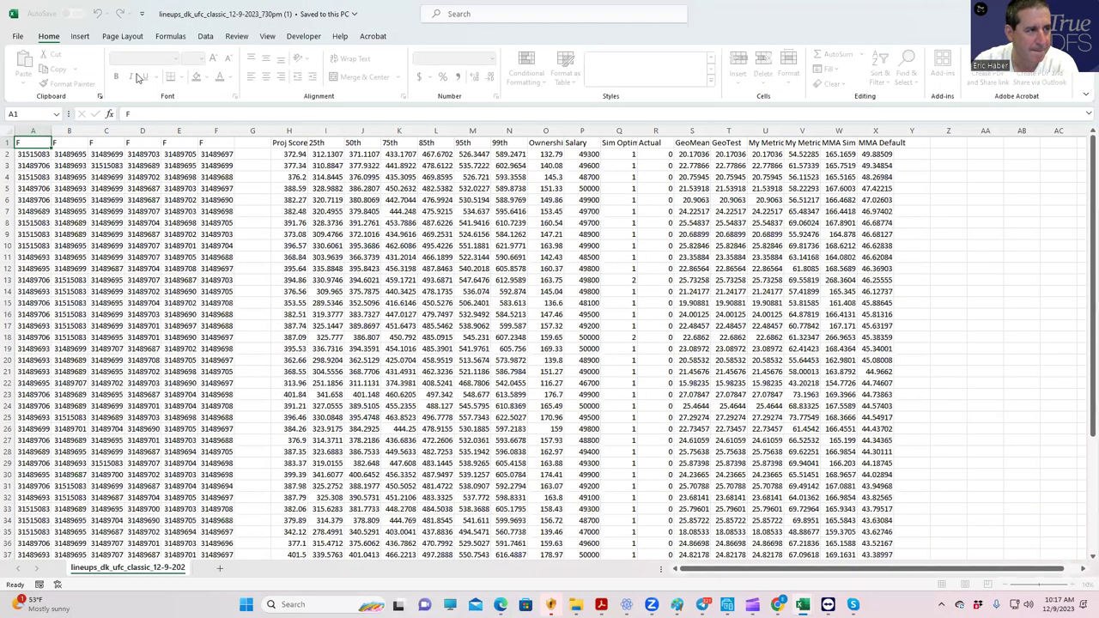
Save a copy of the lineups CSV as MMADEFAULT50129 in the TrueDFS MMA folder.
{"action": "key", "text": "alt+f"}
{"action": "key", "text": "a"}
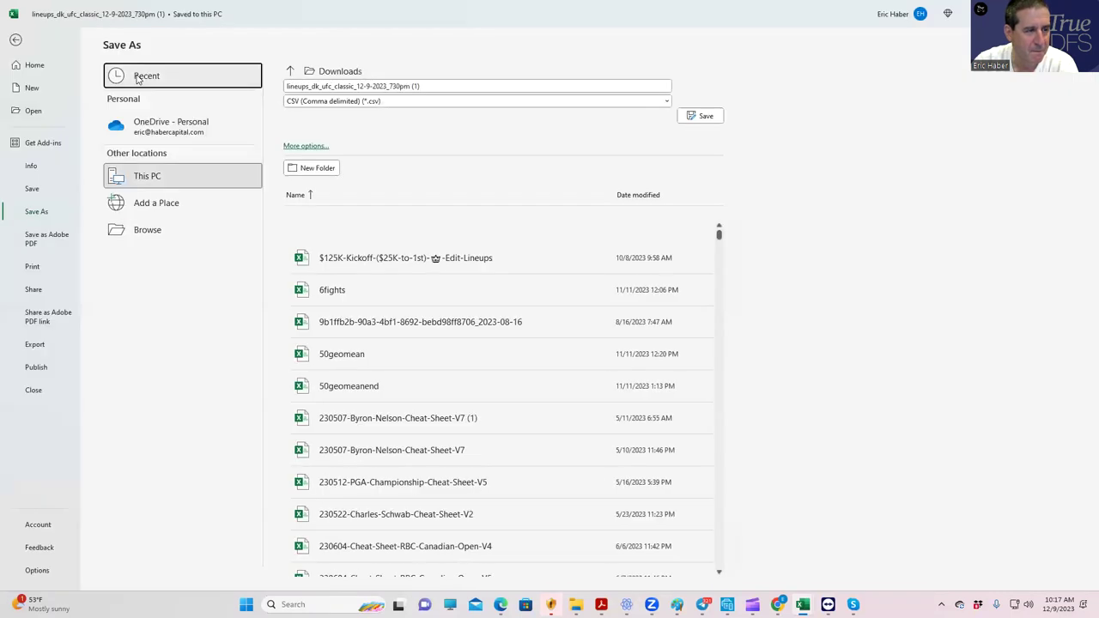
{"action": "left_click", "coordinate": [139, 75]}
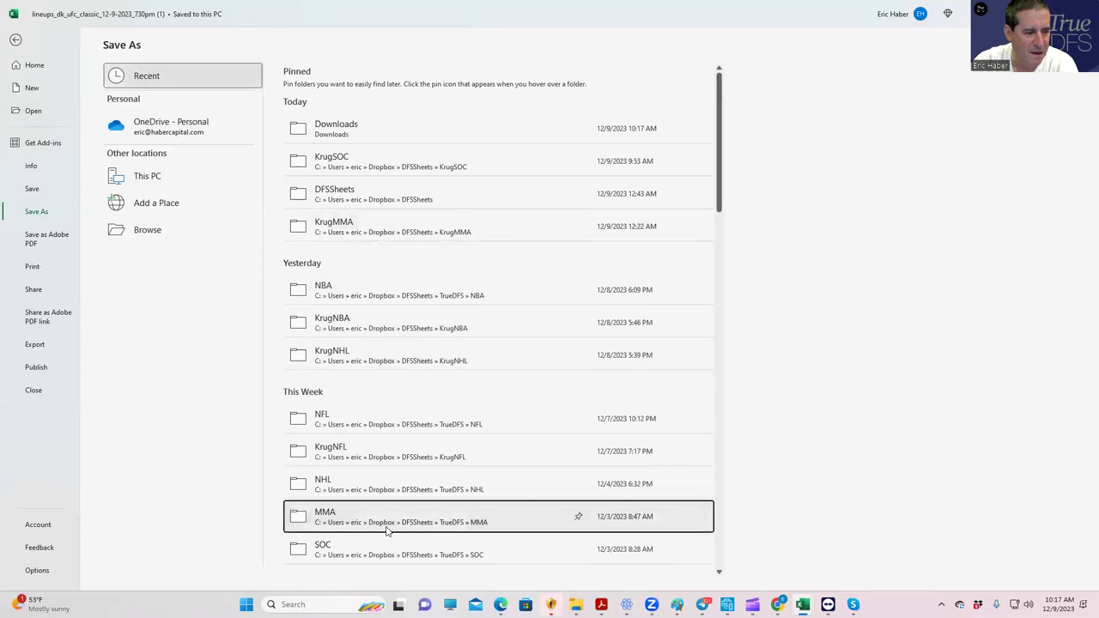
{"action": "left_click", "coordinate": [331, 523]}
{"action": "left_click", "coordinate": [432, 87]}
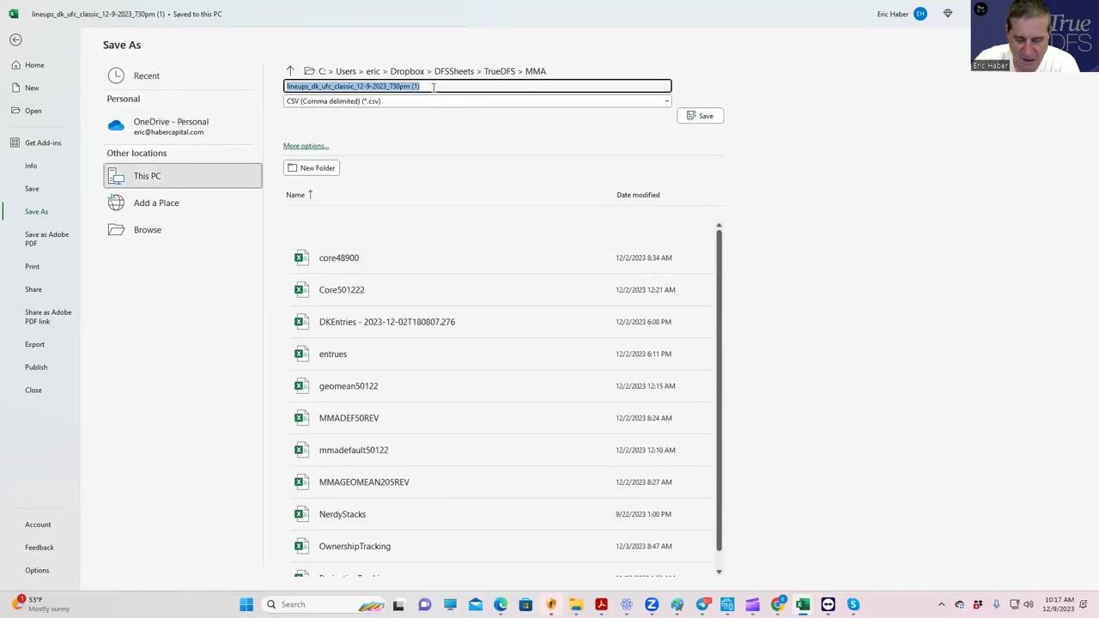
{"action": "type", "text": "MMADEFAULT"}
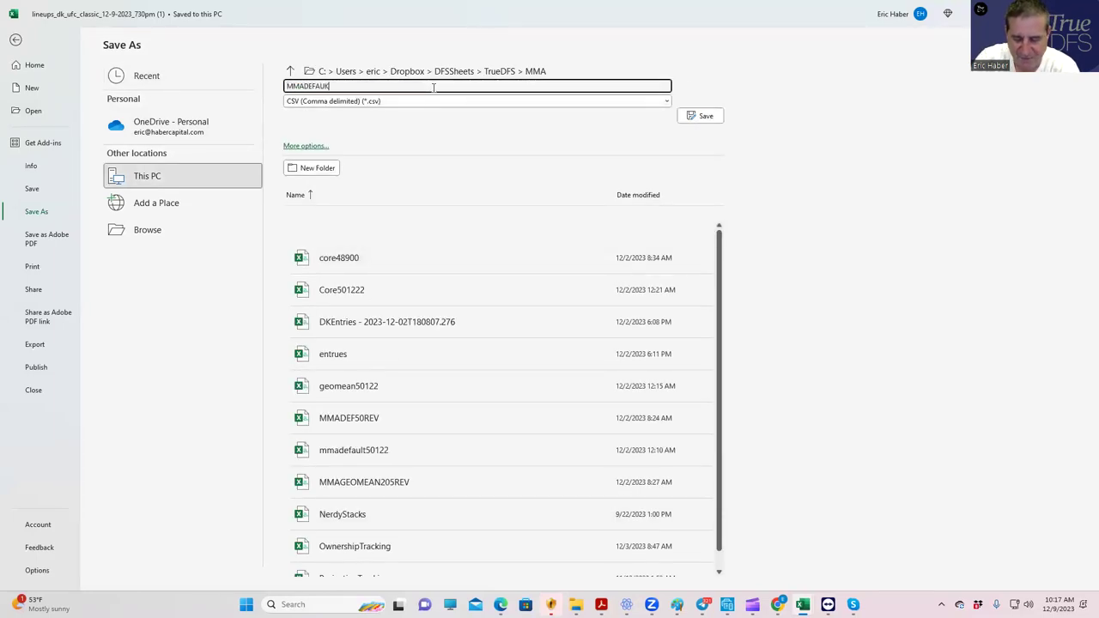
{"action": "key", "text": "BackSpace"}
{"action": "key", "text": "BackSpace"}
{"action": "key", "text": "BackSpace"}
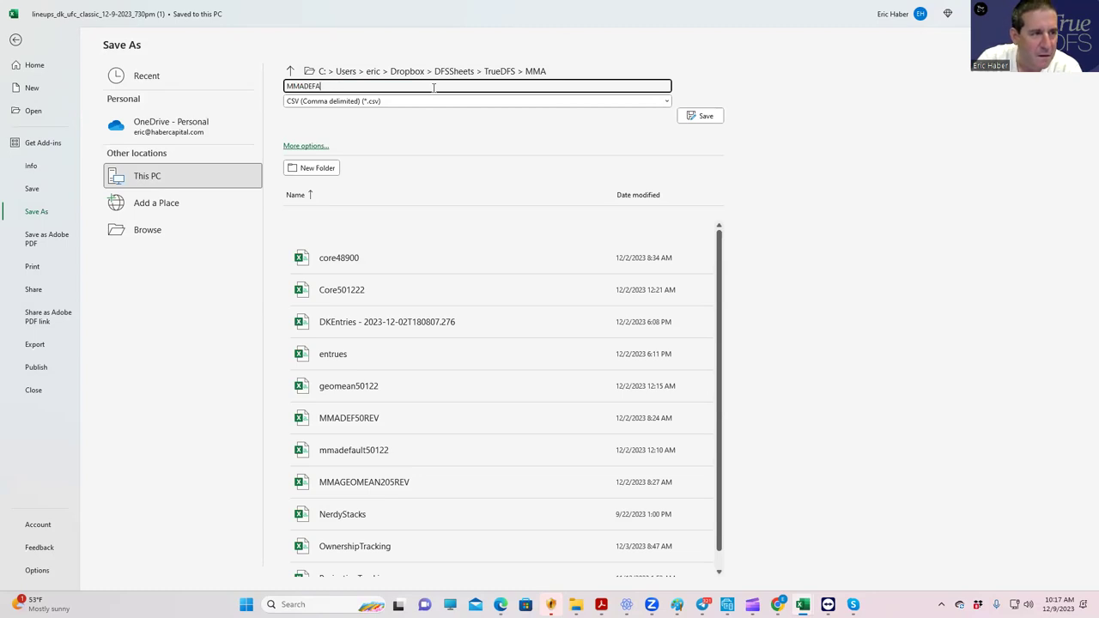
{"action": "type", "text": "ULT50129"}
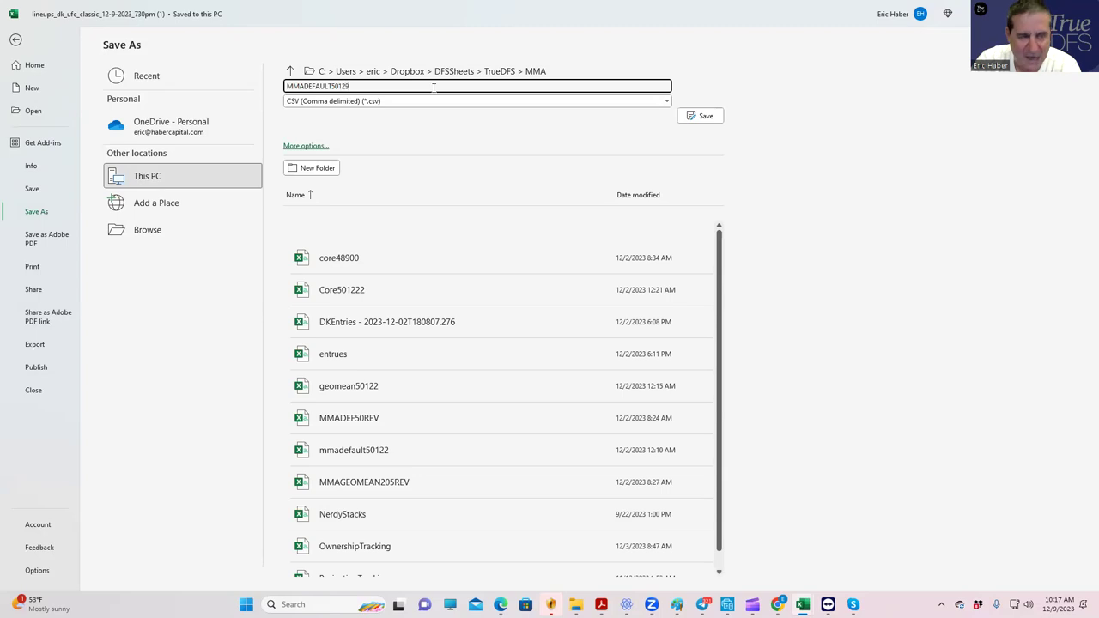
{"action": "left_click", "coordinate": [704, 116]}
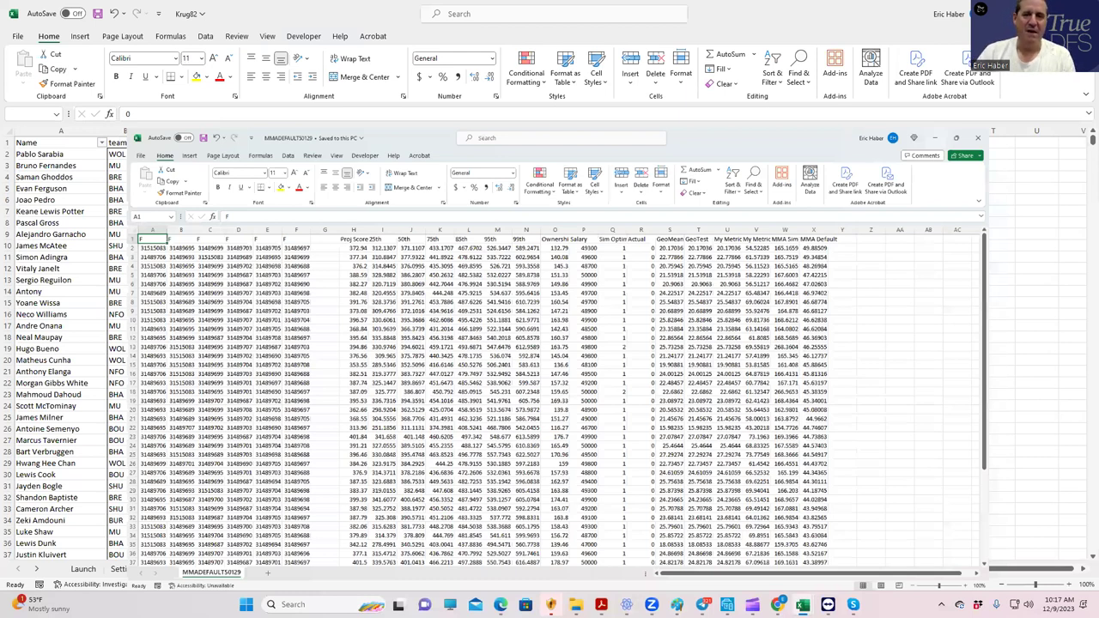
Switch back to SaberSim, rank the lineups by MMA Sim Diversity 10 and set uniques to 1.
{"action": "key", "text": "alt+Tab"}
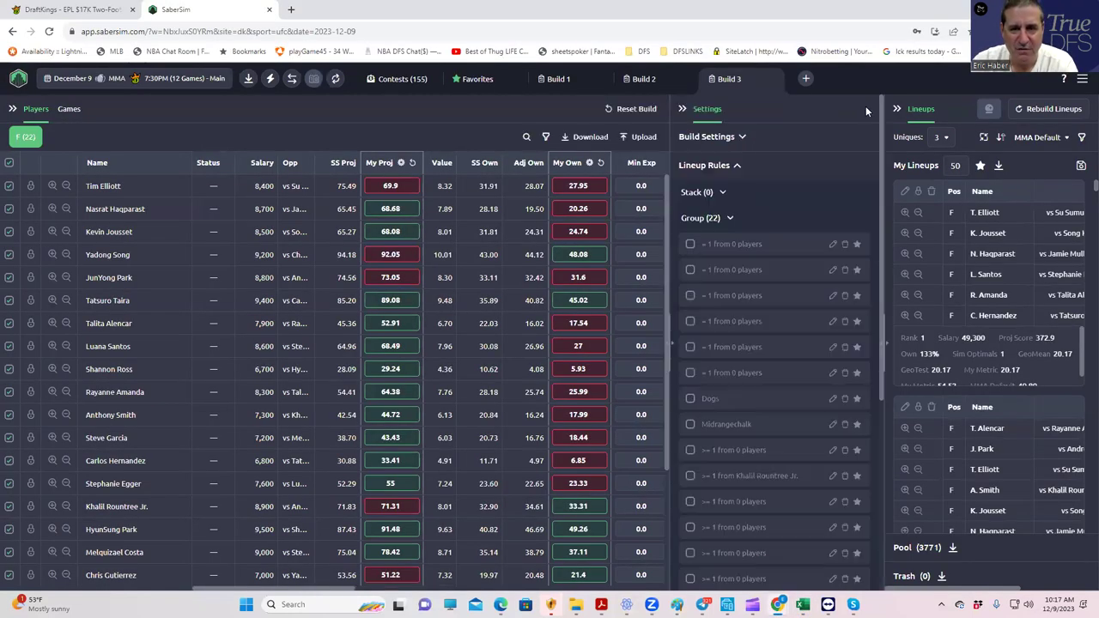
{"action": "left_click", "coordinate": [1053, 142]}
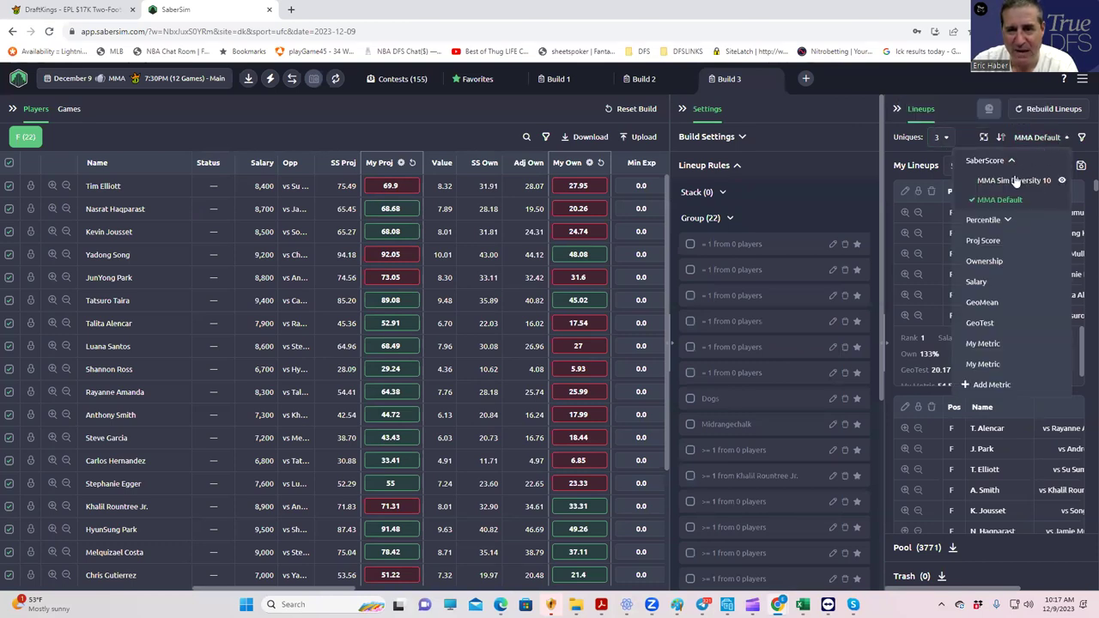
{"action": "left_click", "coordinate": [1016, 180]}
{"action": "left_click", "coordinate": [946, 137]}
{"action": "left_click", "coordinate": [938, 165]}
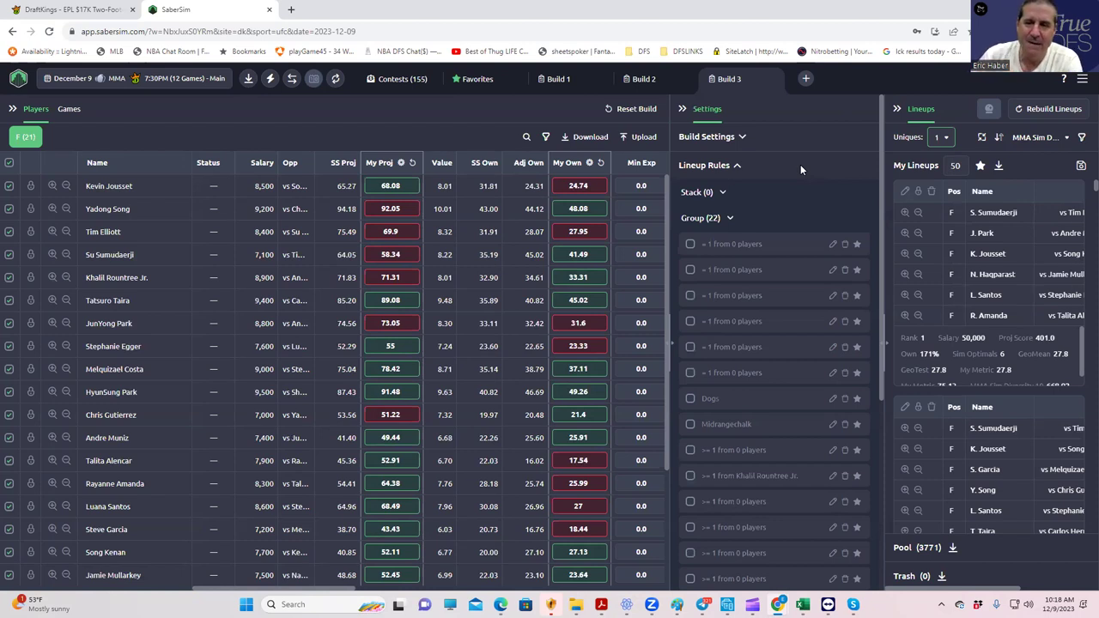
{"action": "left_click", "coordinate": [1044, 138]}
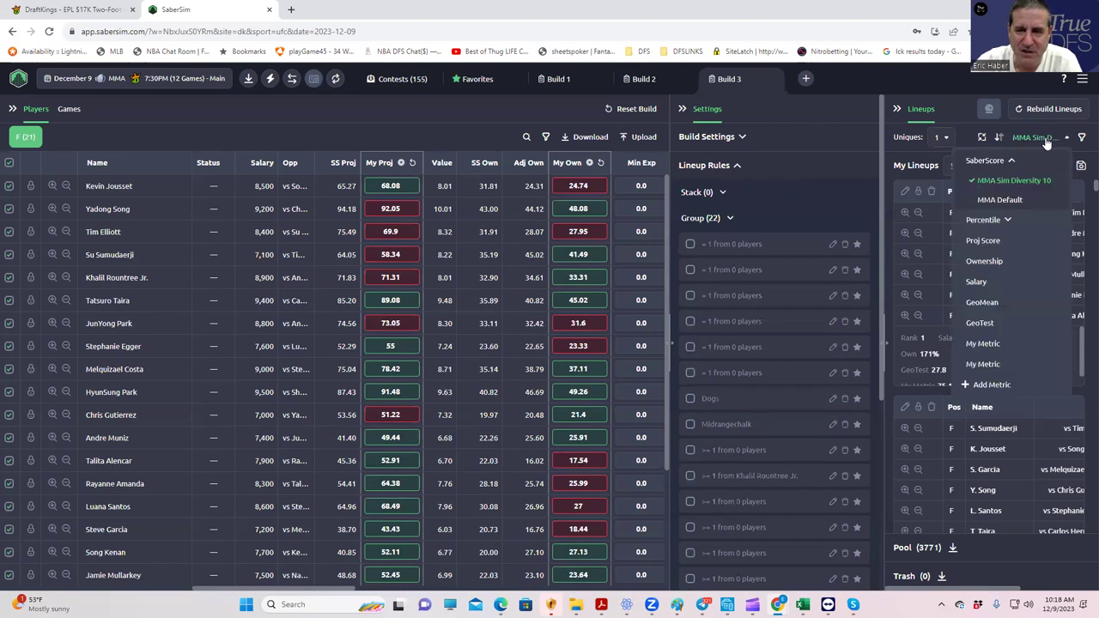
{"action": "left_click", "coordinate": [422, 124]}
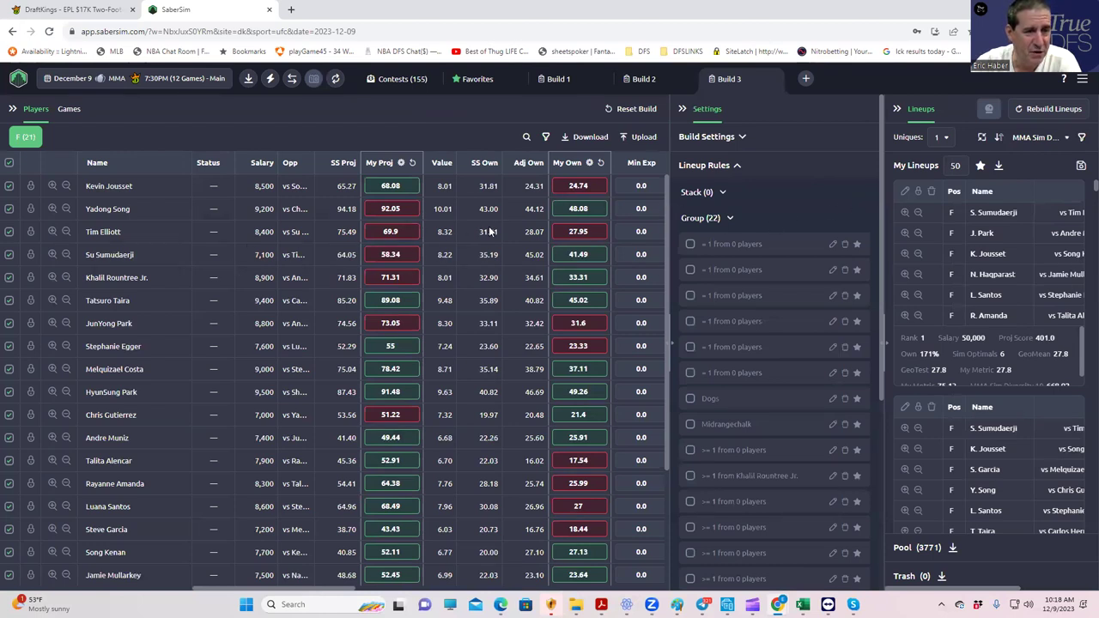
{"action": "left_click_drag", "start_coordinate": [312, 591], "coordinate": [197, 566]}
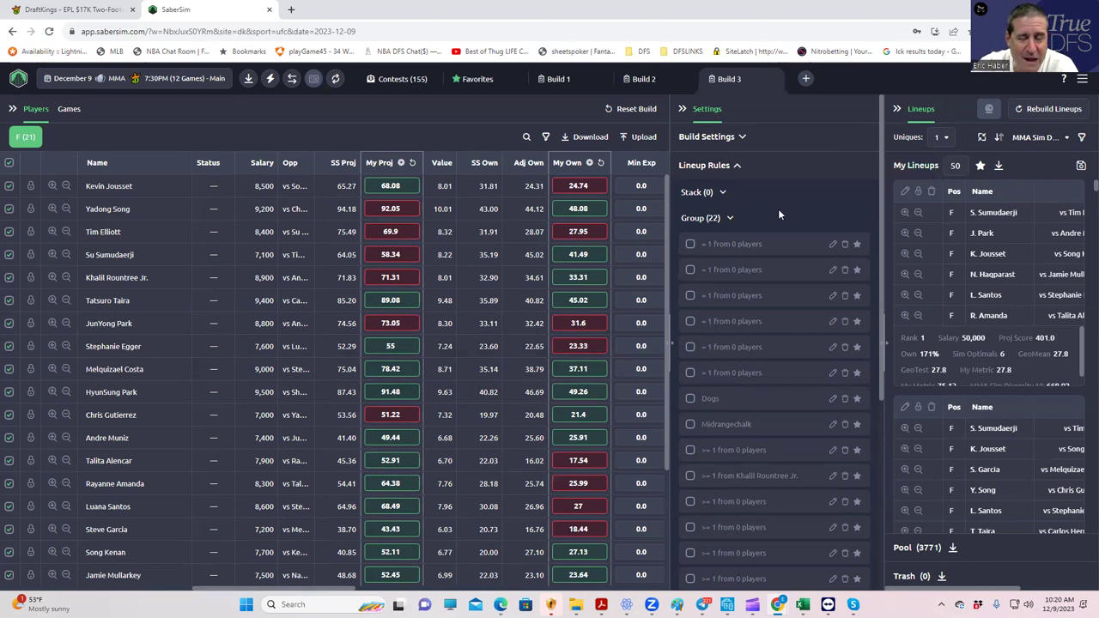
Enable the MME, UFC $100K Knockout and $1M Fantasy MMA World Championship Qualifier contest sims, and open the MME sim's settings for editing.
{"action": "scroll", "coordinate": [777, 404], "scroll_direction": "down", "scroll_amount": 5}
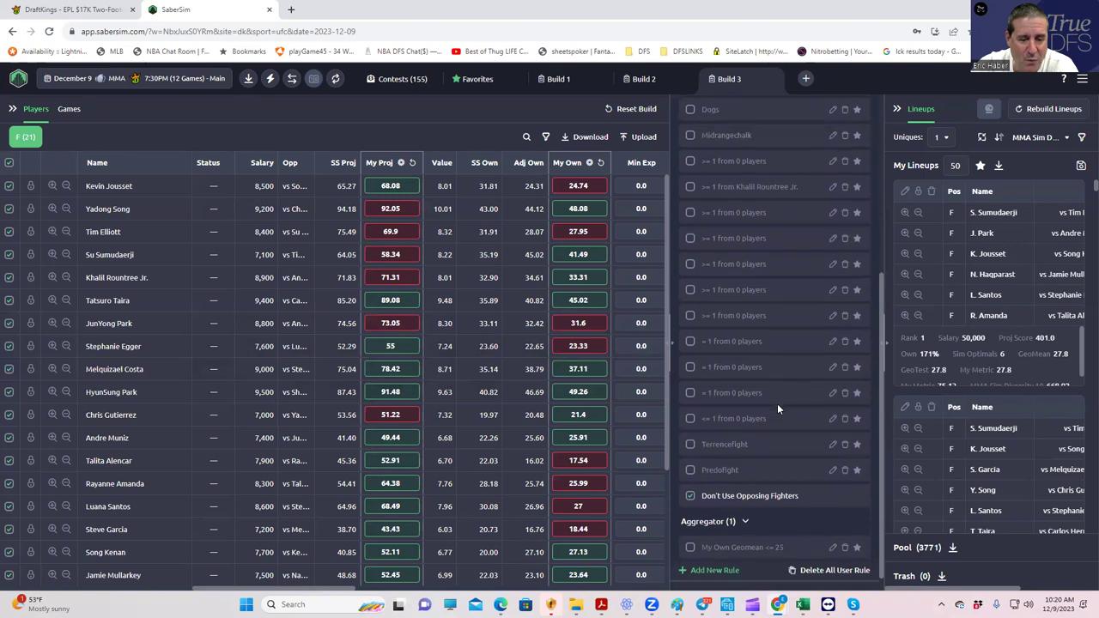
{"action": "left_click", "coordinate": [770, 576]}
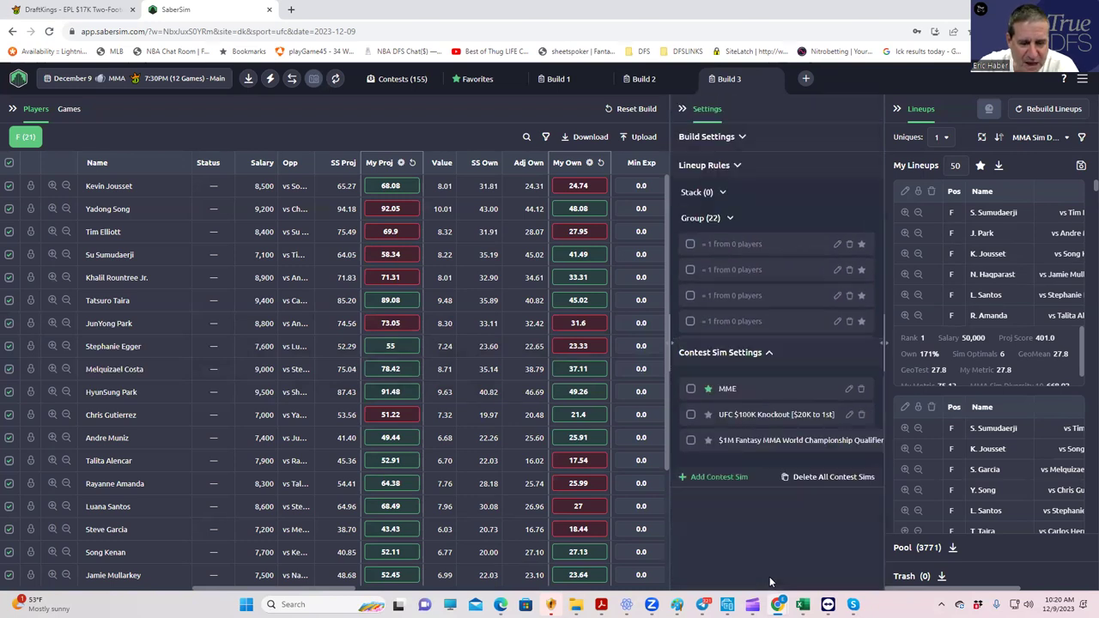
{"action": "left_click", "coordinate": [690, 230]}
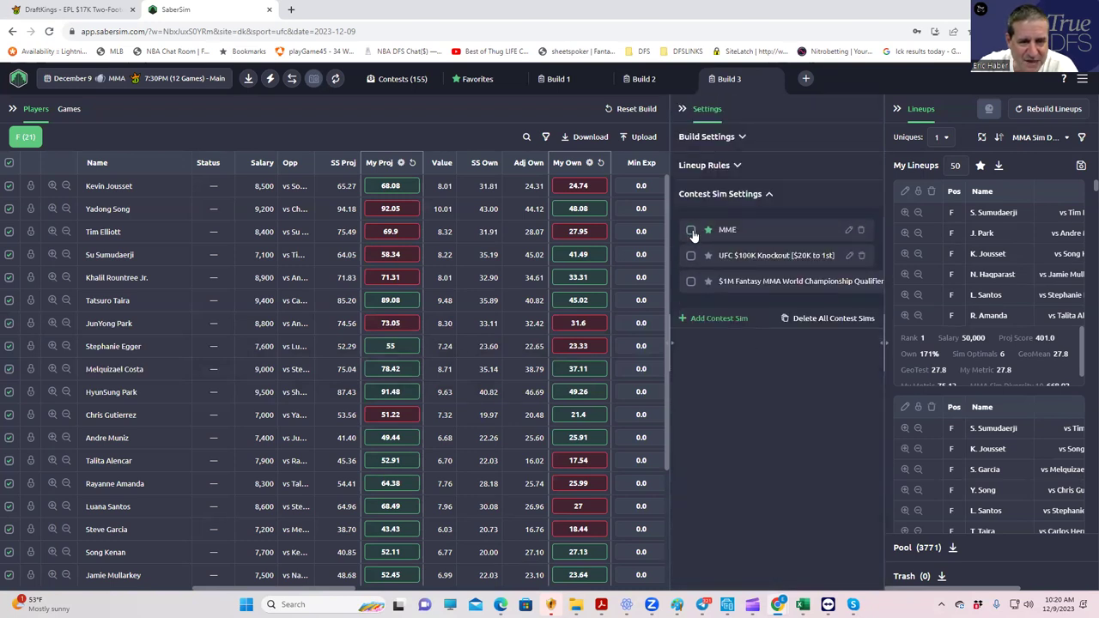
{"action": "left_click", "coordinate": [691, 255]}
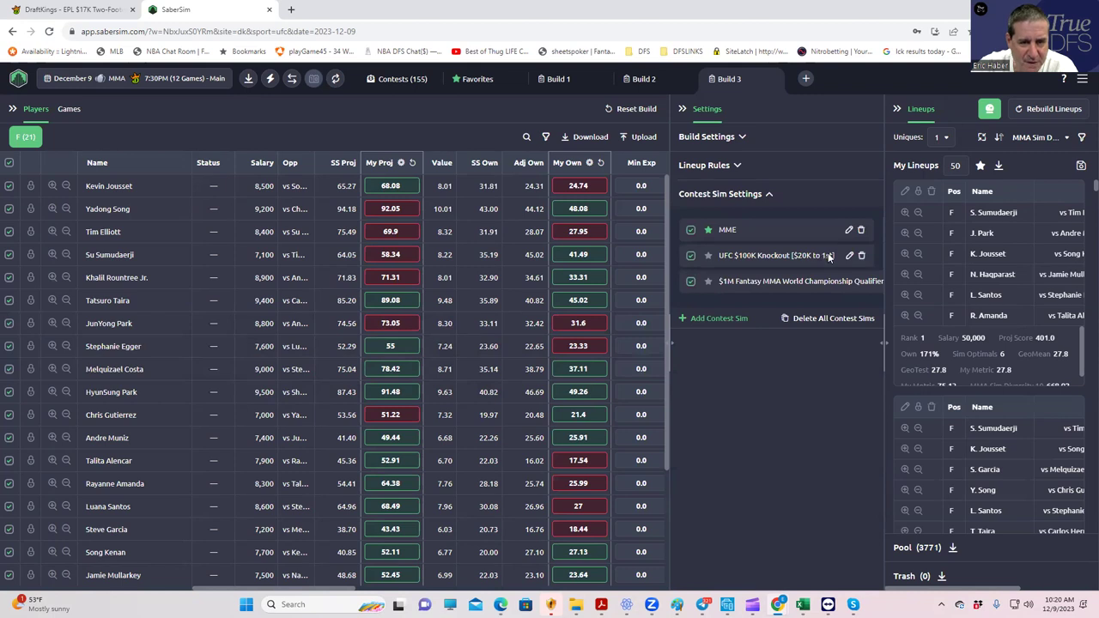
{"action": "left_click", "coordinate": [848, 230]}
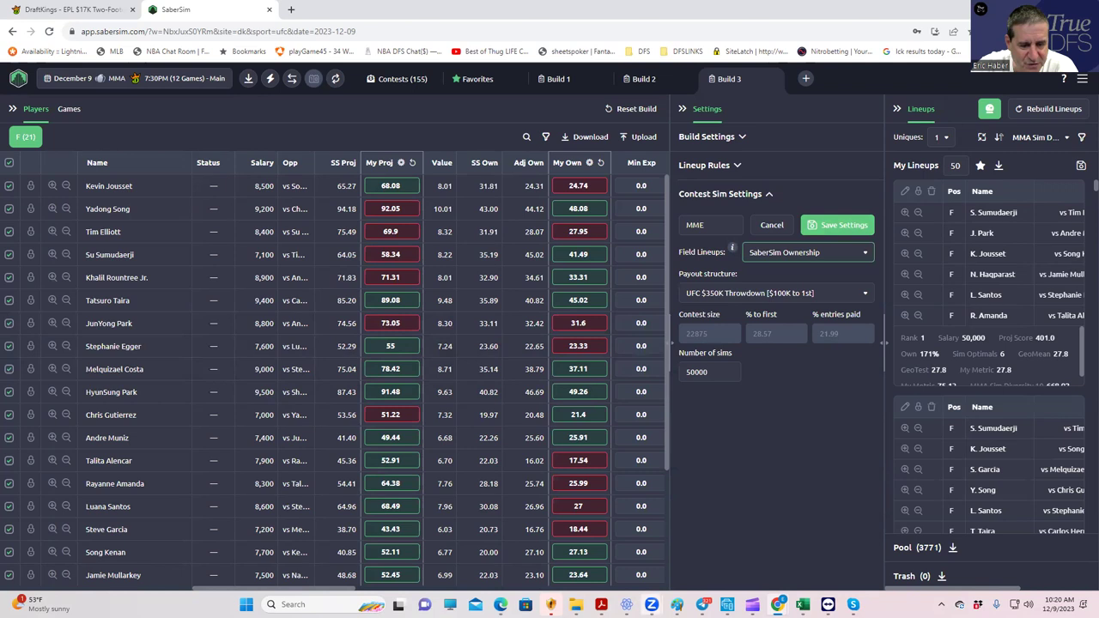
Switch to the GeoMean workbook in Excel and examine its players, entries, dupes and GeoMean cells.
{"action": "mouse_move", "coordinate": [802, 605]}
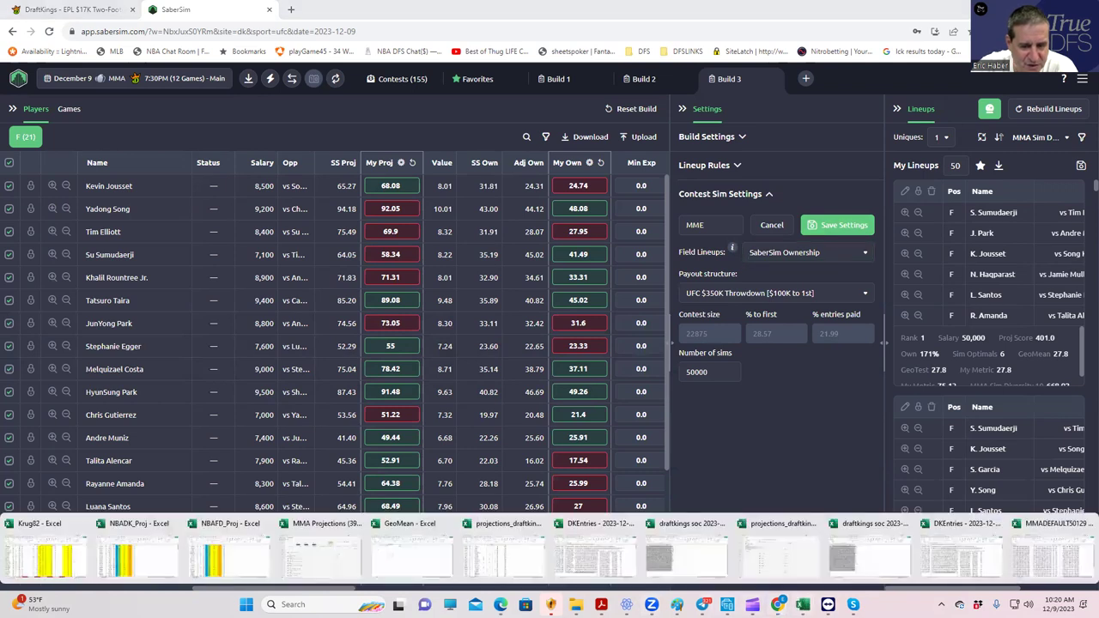
{"action": "left_click", "coordinate": [412, 556]}
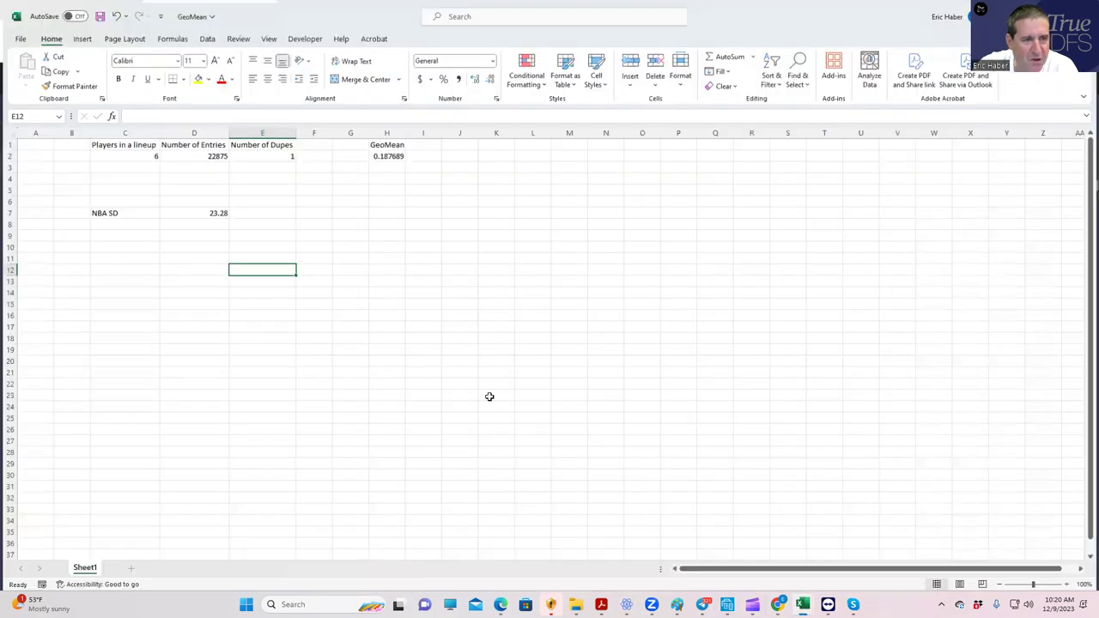
{"action": "left_click", "coordinate": [190, 158]}
{"action": "left_click", "coordinate": [223, 180]}
{"action": "left_click", "coordinate": [123, 153]}
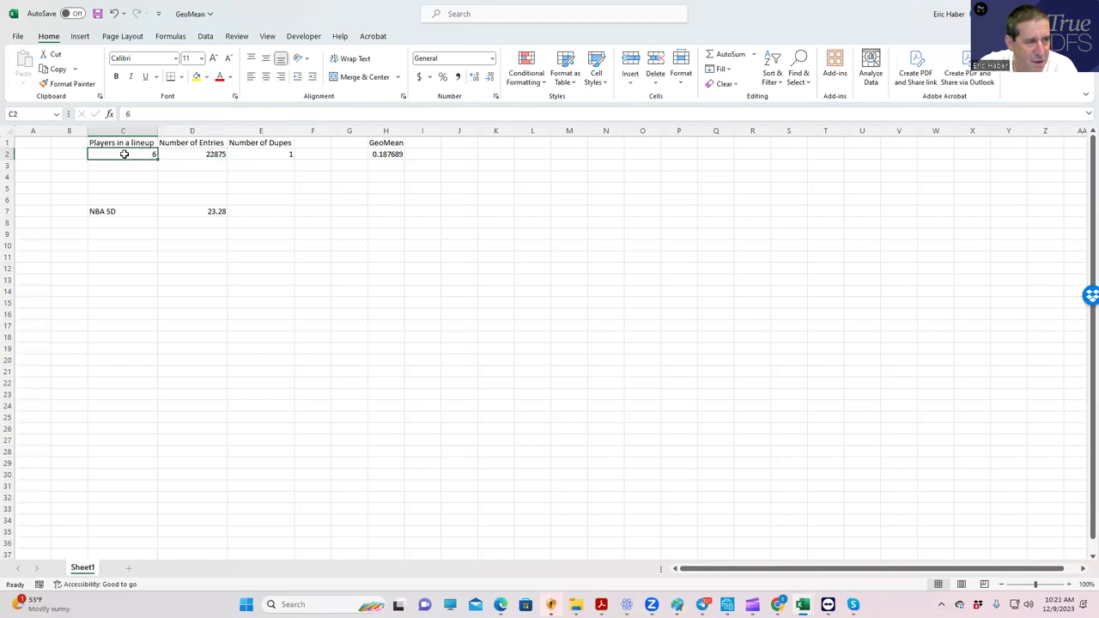
{"action": "left_click", "coordinate": [209, 155]}
{"action": "left_click", "coordinate": [276, 156]}
{"action": "left_click", "coordinate": [287, 185]}
{"action": "left_click", "coordinate": [282, 164]}
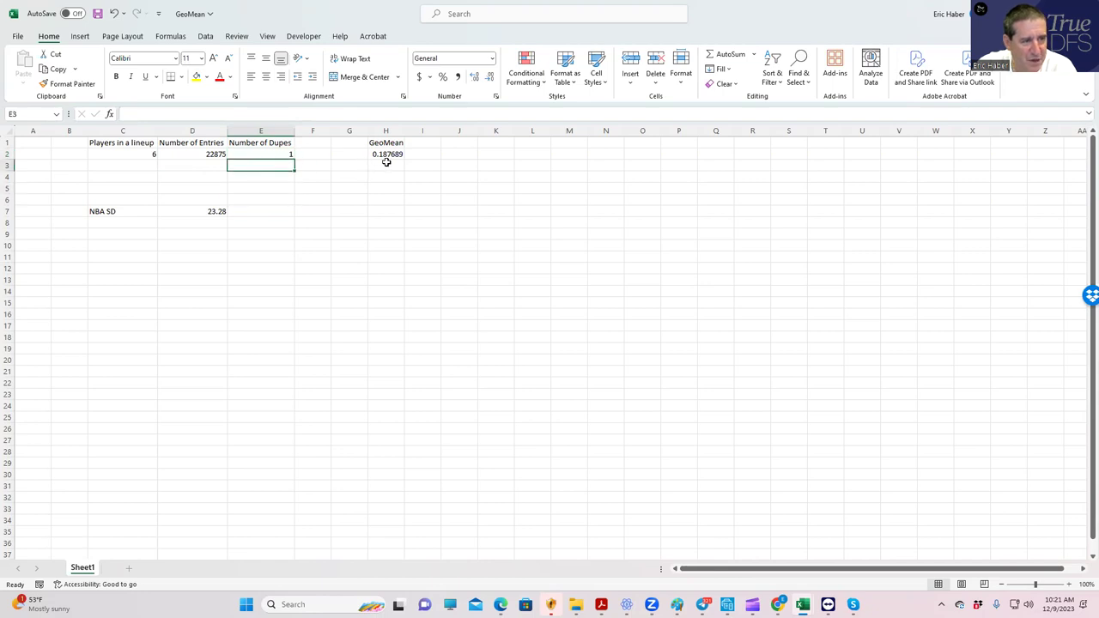
Check the GeoMean formula cell, then switch back to SaberSim and filter the lineup pool to GeoMean less than 19.
{"action": "left_click", "coordinate": [386, 153]}
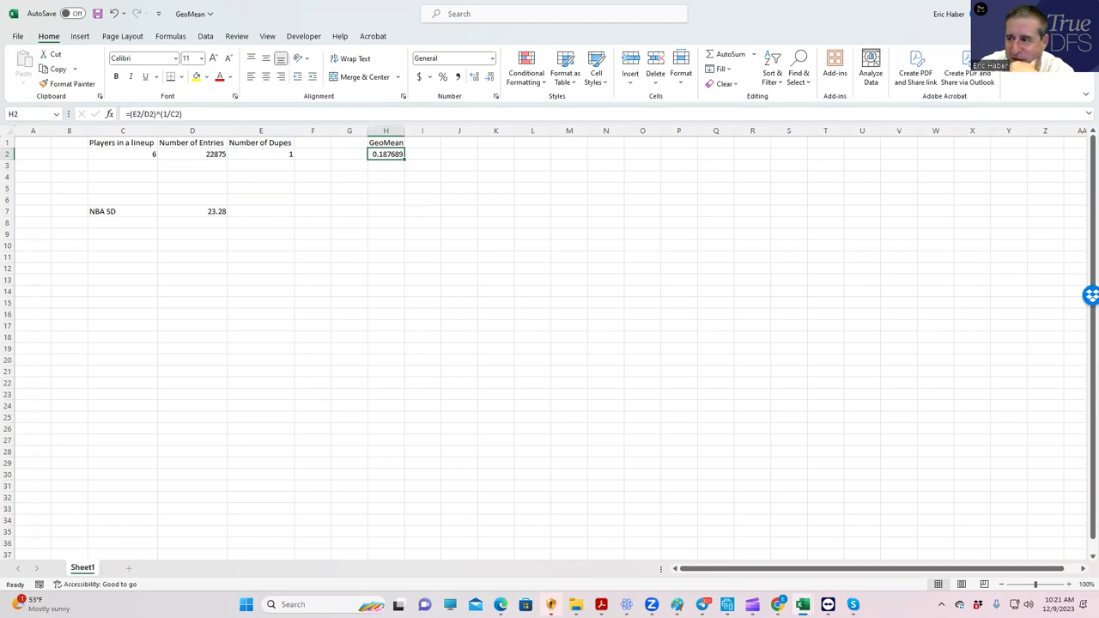
{"action": "key", "text": "alt+Tab"}
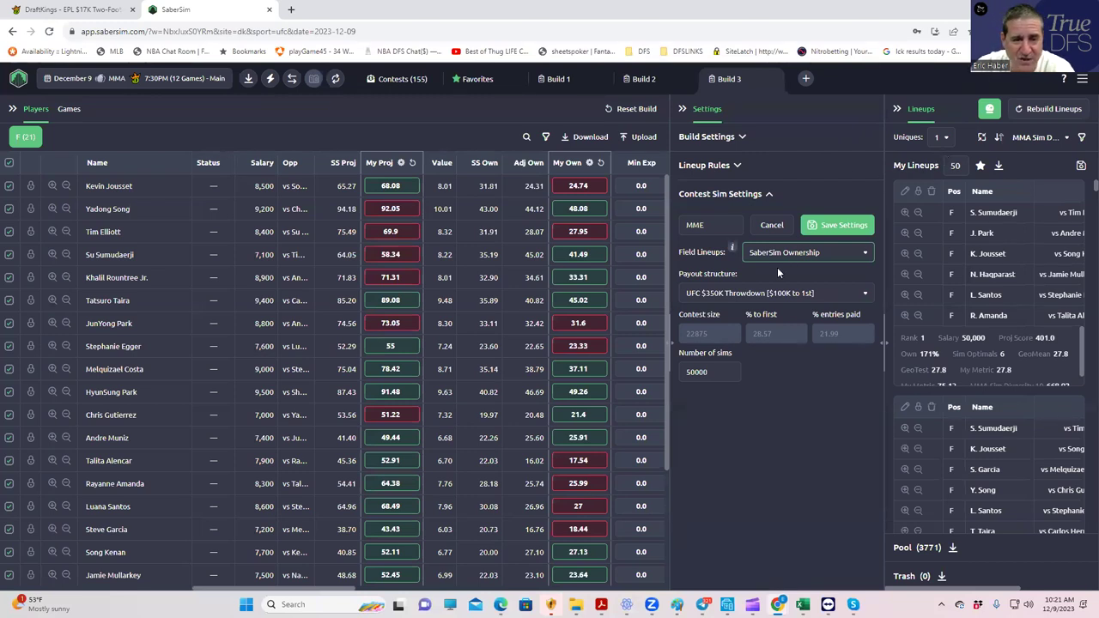
{"action": "left_click", "coordinate": [1081, 137]}
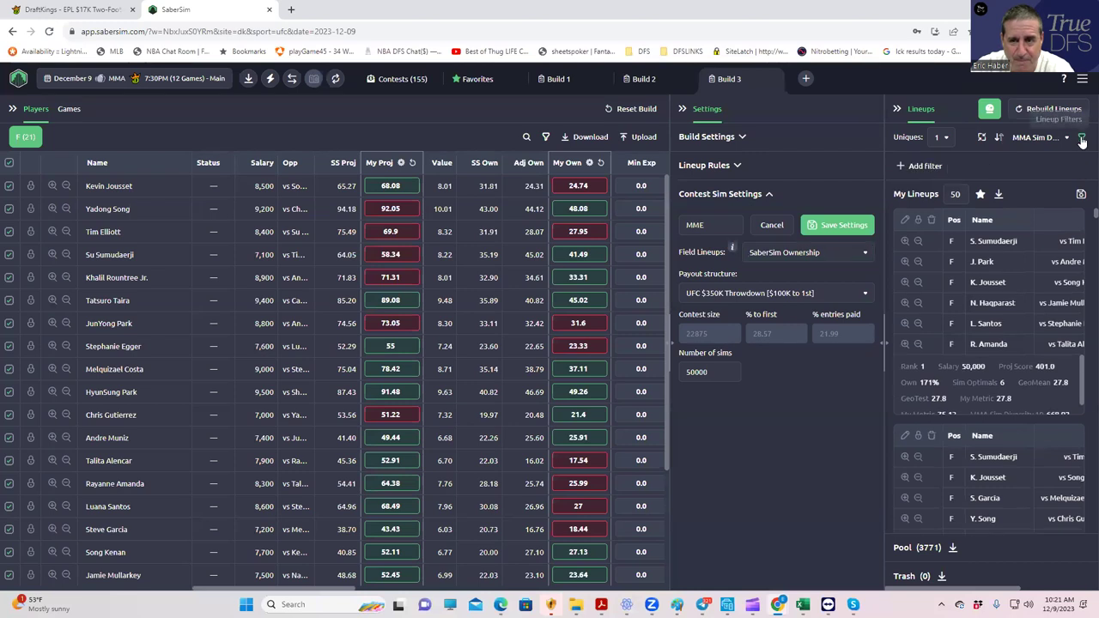
{"action": "left_click", "coordinate": [919, 166]}
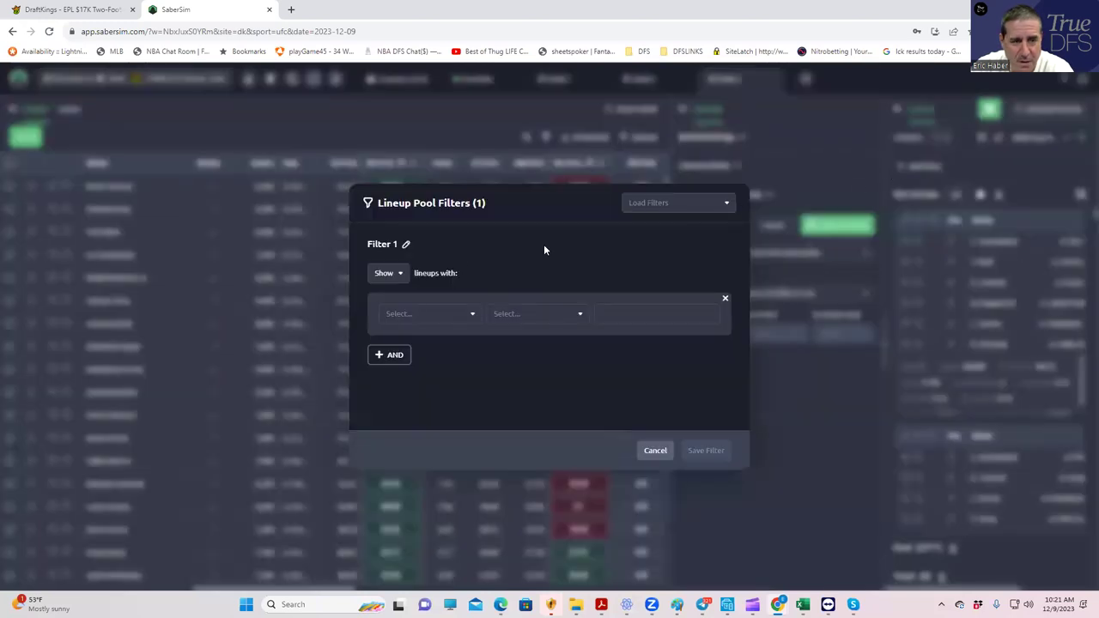
{"action": "left_click", "coordinate": [431, 317]}
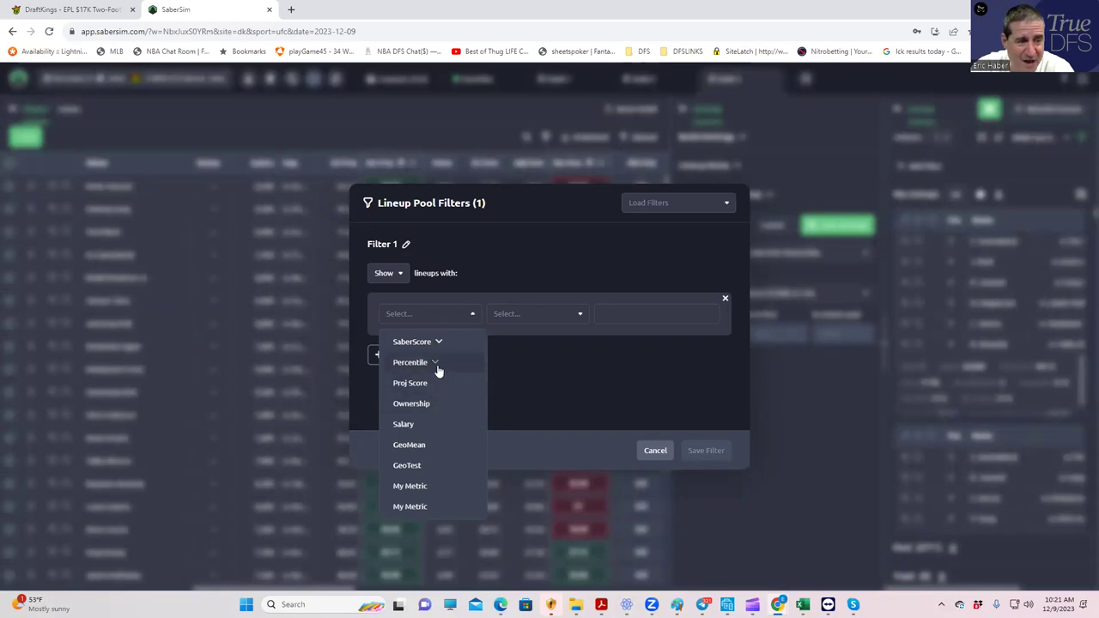
{"action": "left_click", "coordinate": [417, 446]}
{"action": "left_click", "coordinate": [525, 315]}
{"action": "left_click", "coordinate": [516, 362]}
{"action": "left_click", "coordinate": [625, 314]}
{"action": "type", "text": "19"}
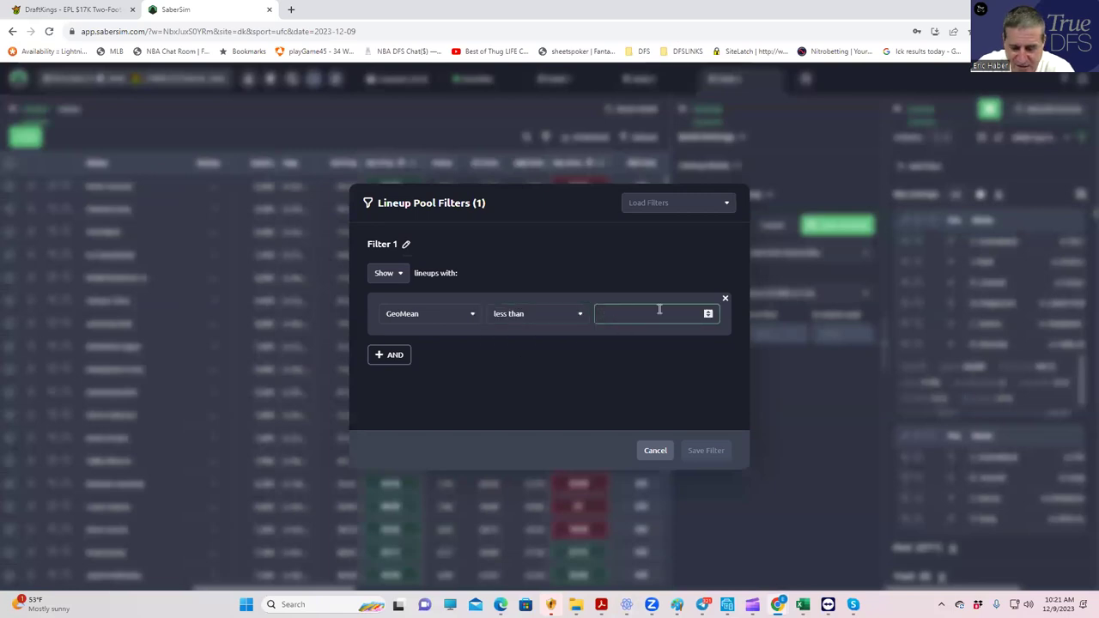
{"action": "left_click", "coordinate": [706, 452]}
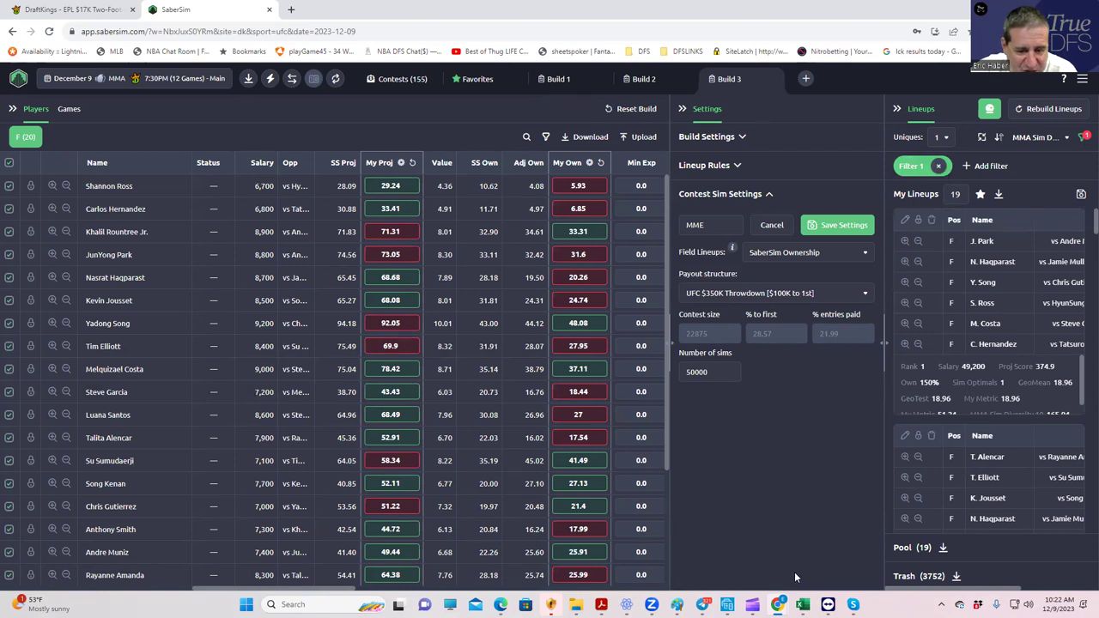
Set the number of dupes to 5 in the GeoMean workbook in Excel and check the recalculated GeoMean cell.
{"action": "mouse_move", "coordinate": [802, 605]}
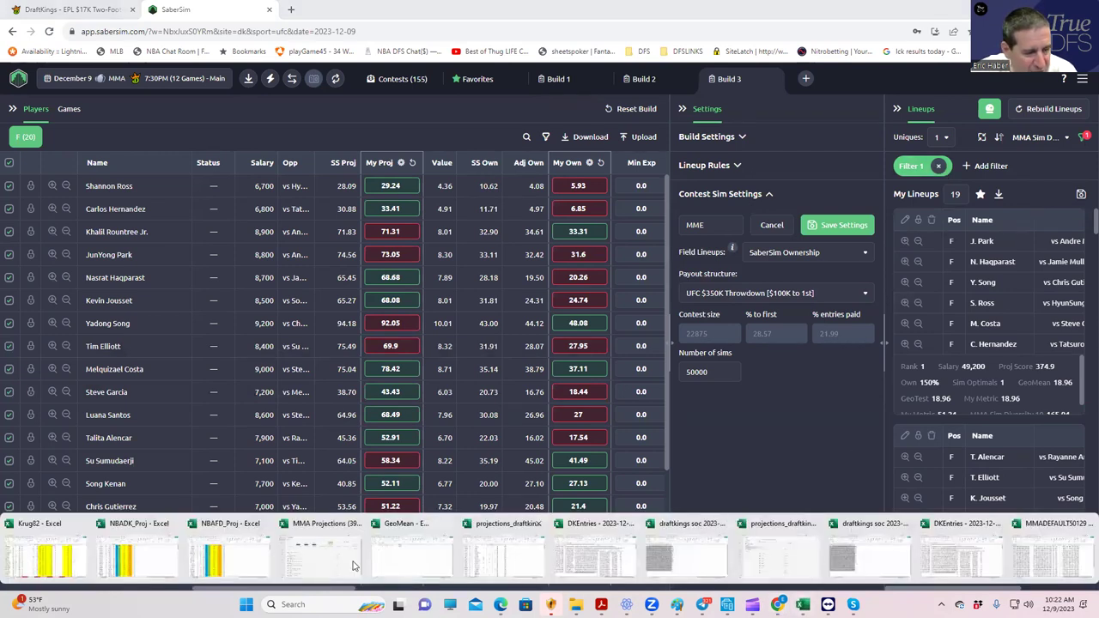
{"action": "key", "text": "alt+Tab"}
{"action": "left_click", "coordinate": [266, 153]}
{"action": "type", "text": "5"}
{"action": "left_click", "coordinate": [297, 222]}
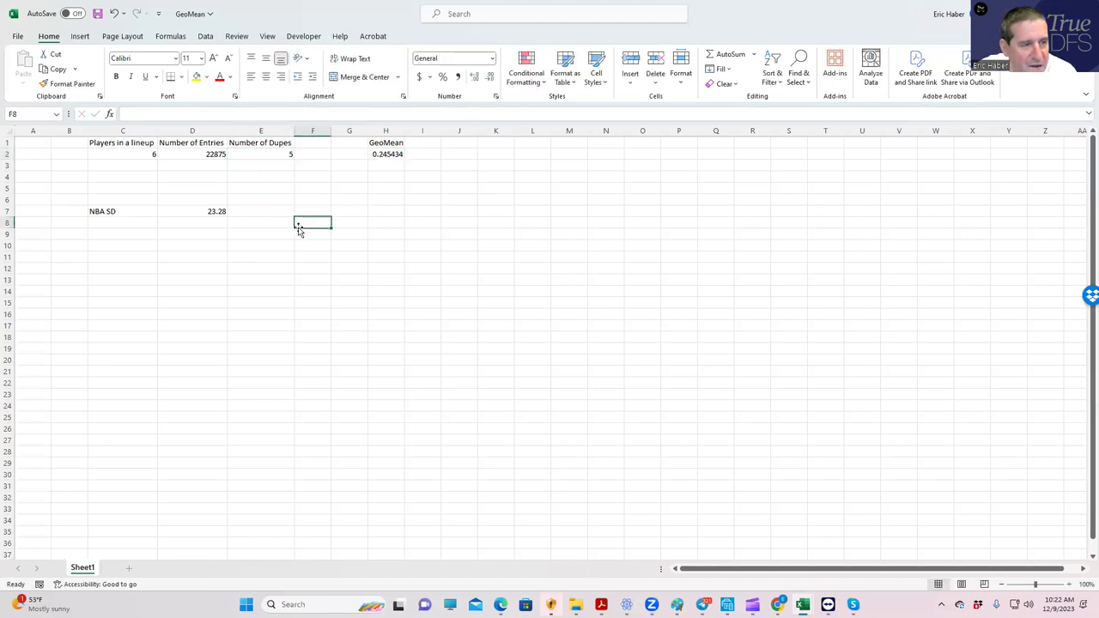
{"action": "left_click", "coordinate": [386, 155]}
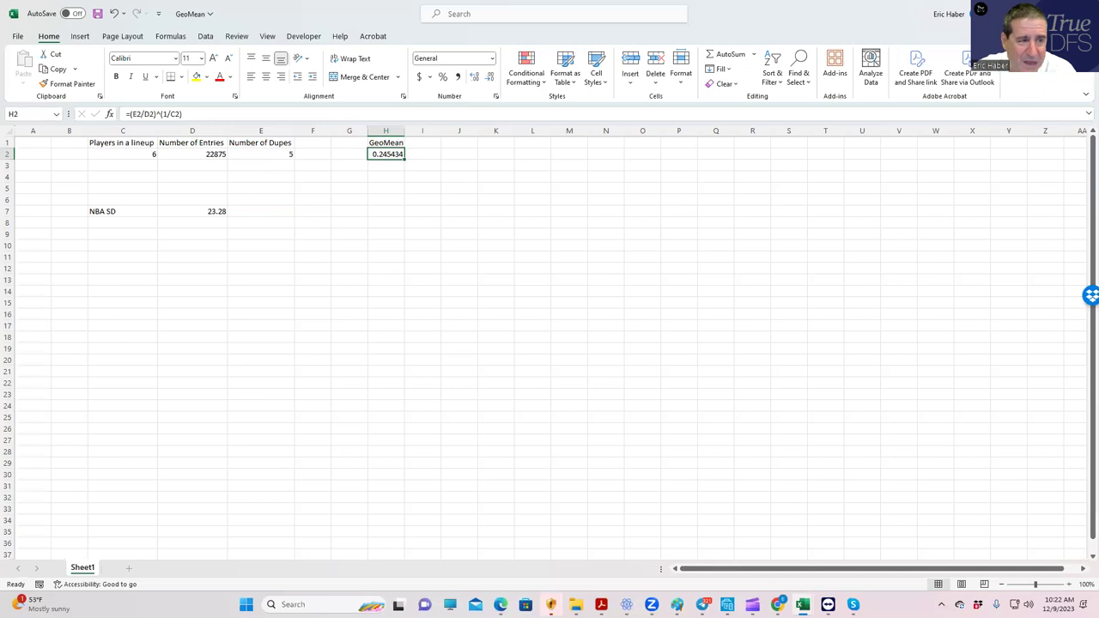
{"action": "left_click", "coordinate": [1001, 13]}
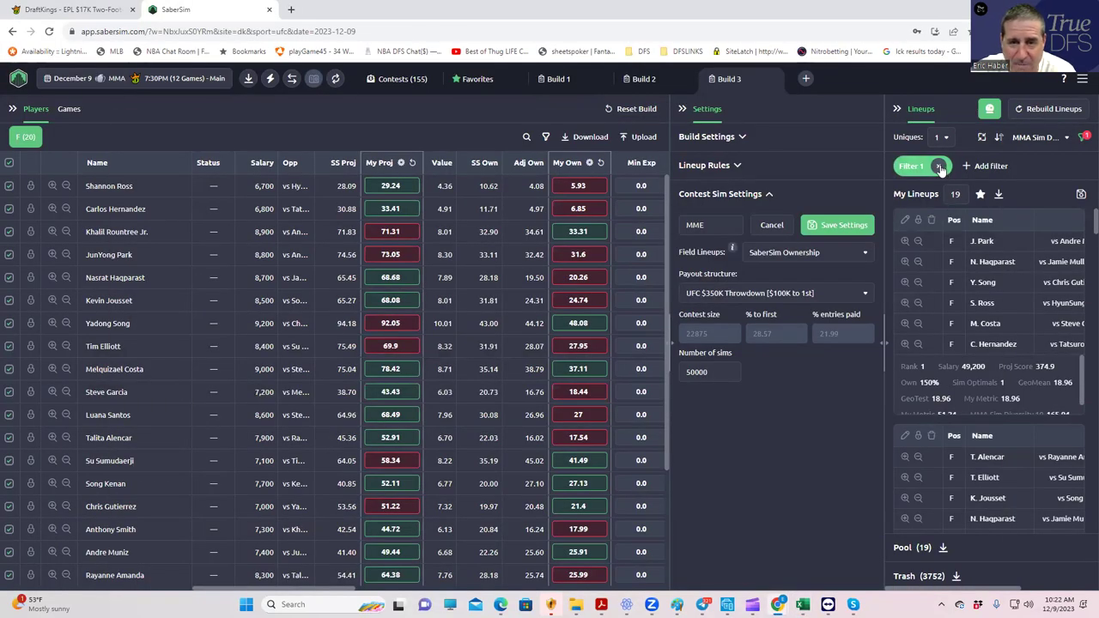
Replace the existing lineup pool filter in SaberSim with one showing lineups with GeoMean less than 24.
{"action": "left_click", "coordinate": [940, 168]}
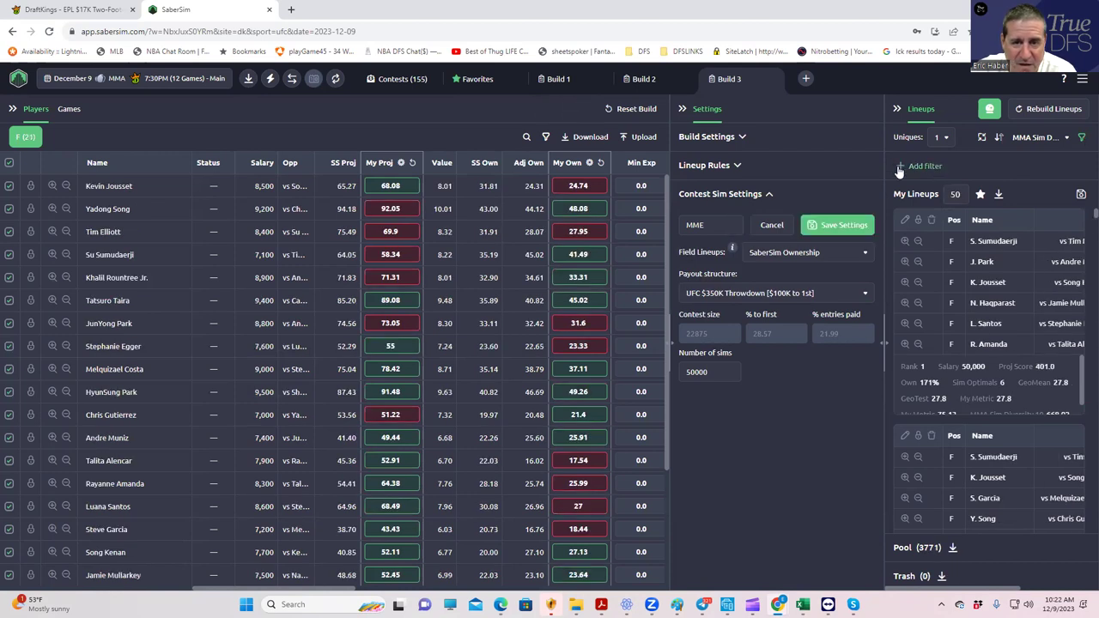
{"action": "left_click", "coordinate": [899, 171]}
{"action": "left_click", "coordinate": [420, 314]}
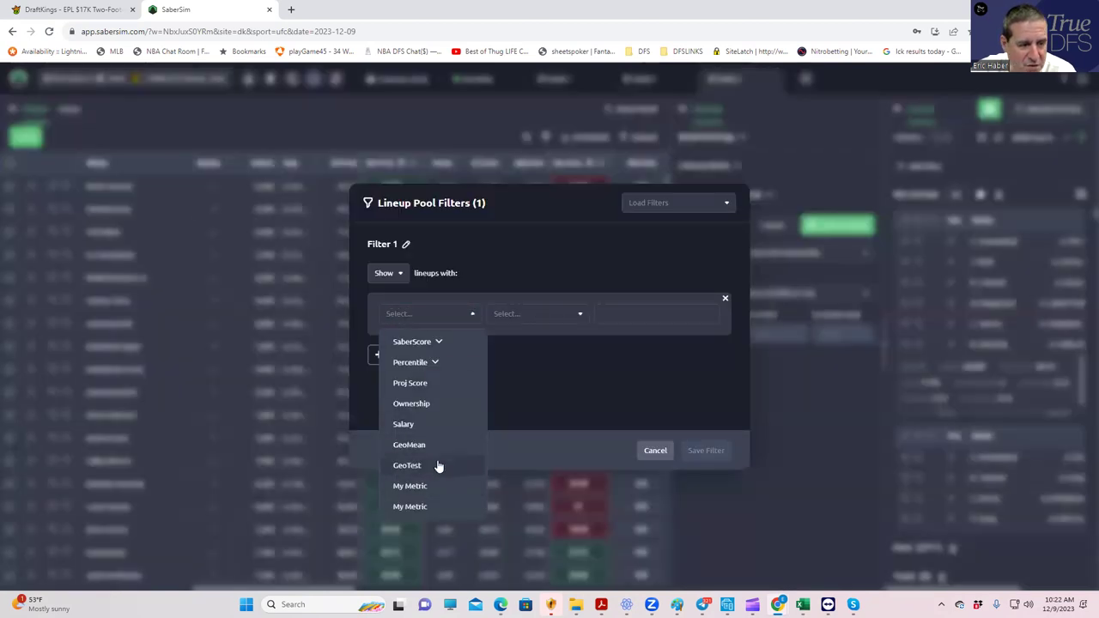
{"action": "left_click", "coordinate": [434, 445]}
{"action": "left_click", "coordinate": [521, 319]}
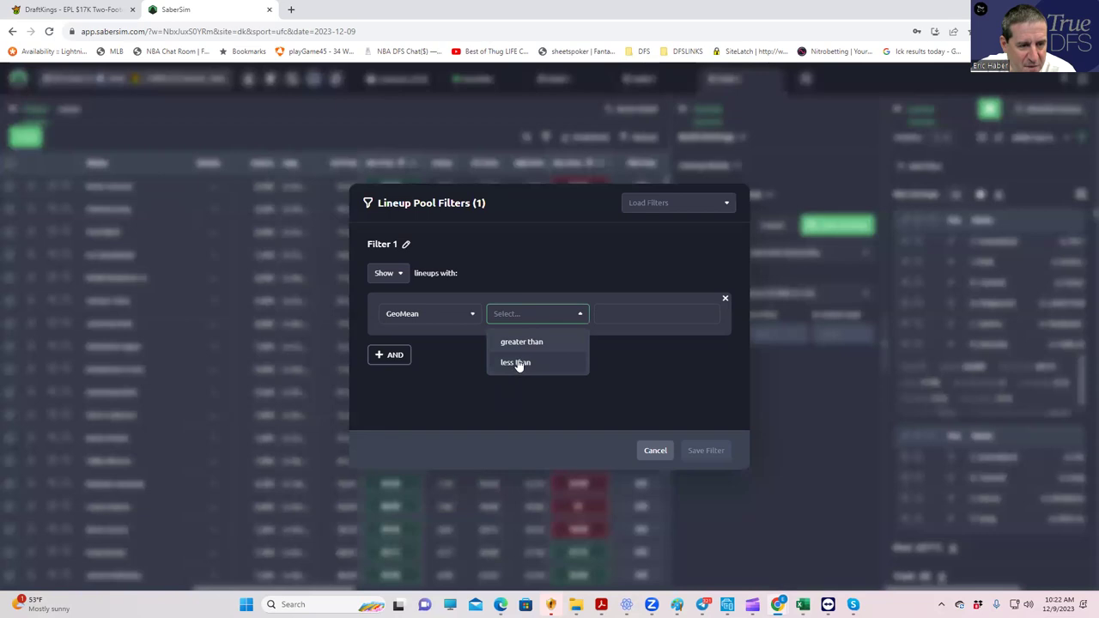
{"action": "left_click", "coordinate": [518, 363]}
{"action": "left_click", "coordinate": [616, 311]}
{"action": "type", "text": "24"}
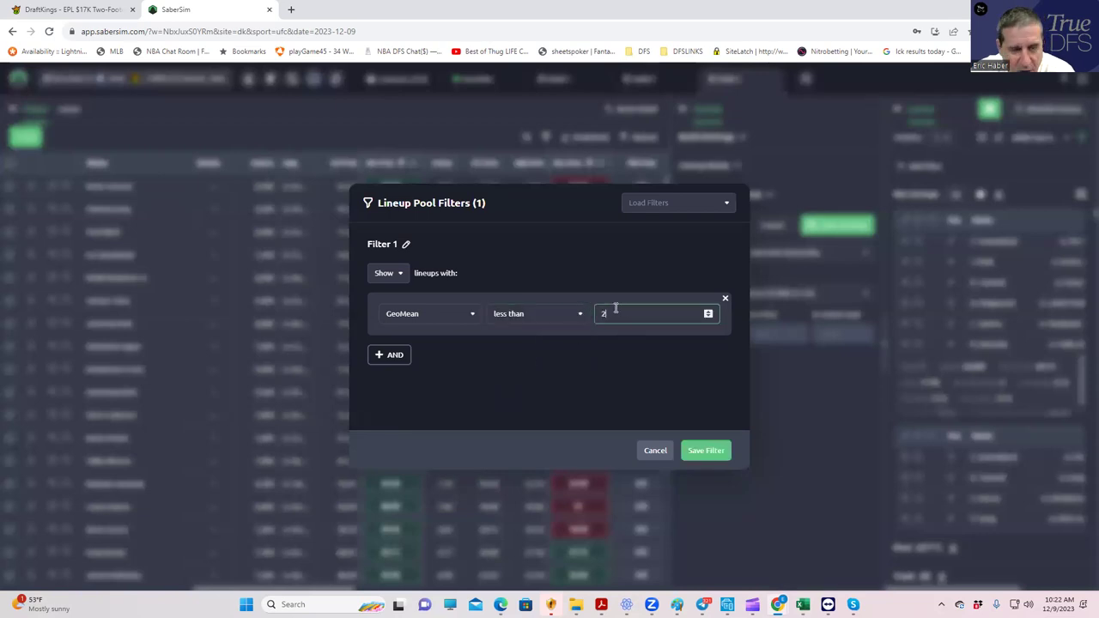
{"action": "left_click", "coordinate": [718, 455]}
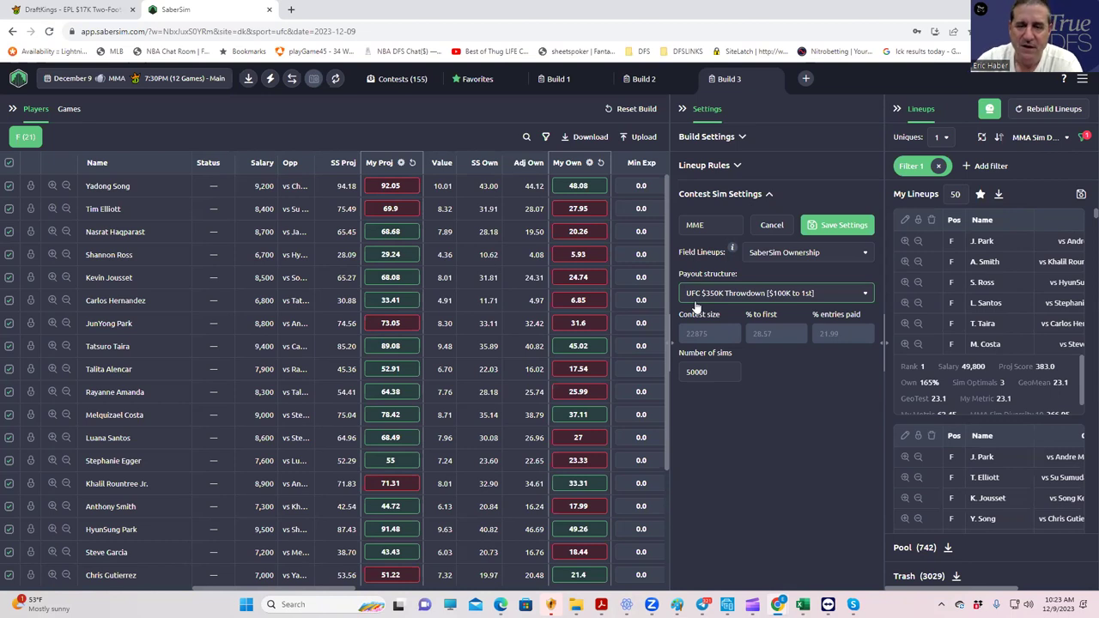
Compare the filtered lineups at 2 and 3 uniques, leaving uniques set to 2.
{"action": "left_click", "coordinate": [941, 138]}
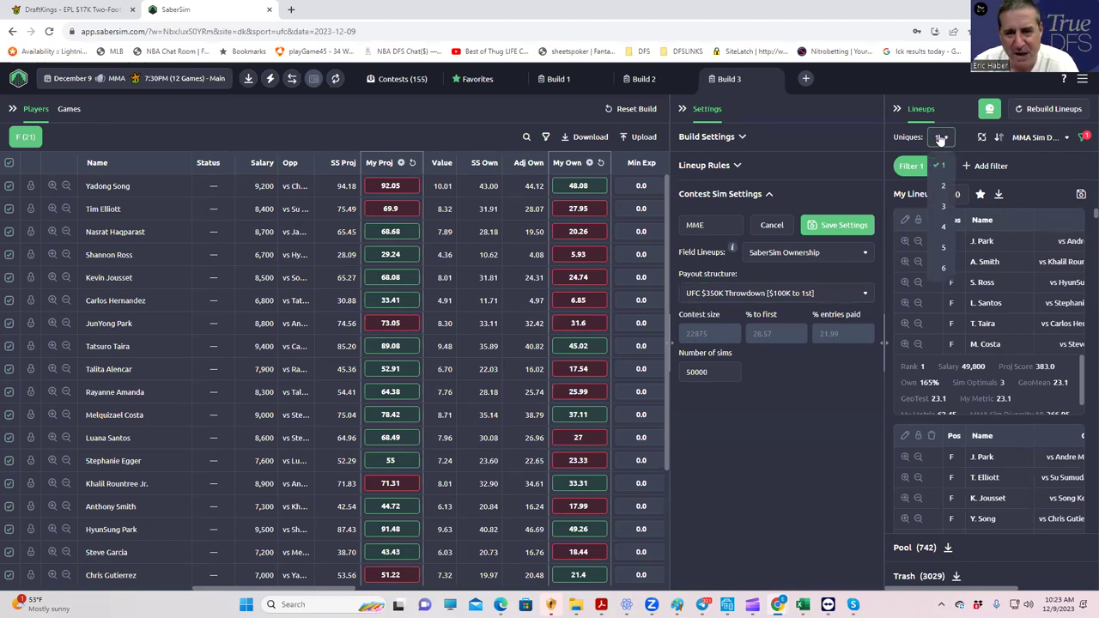
{"action": "left_click", "coordinate": [941, 189]}
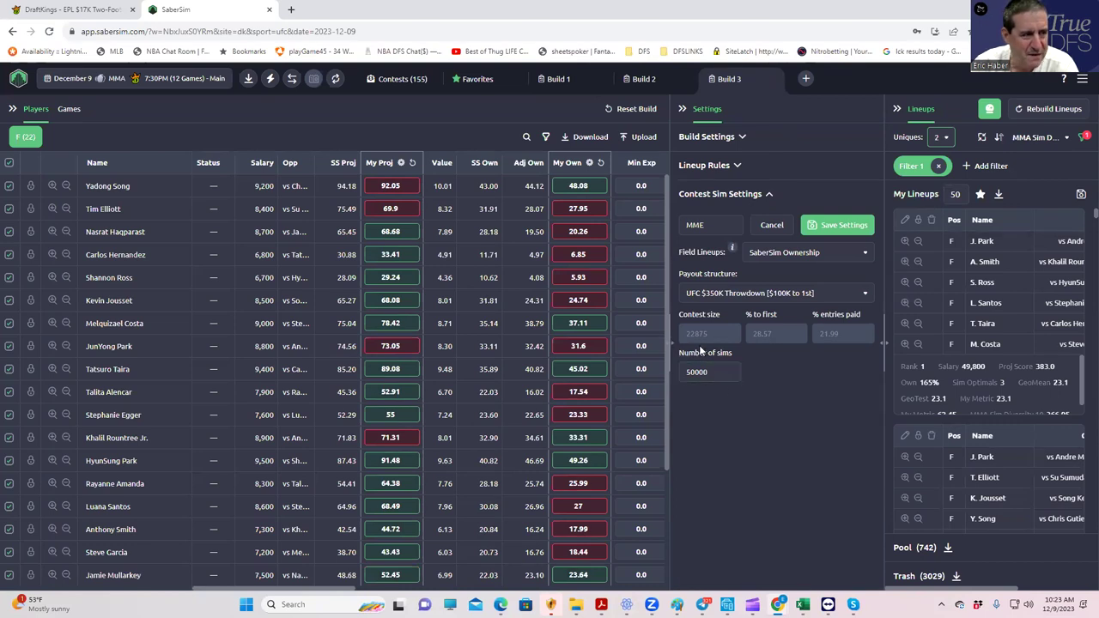
{"action": "left_click", "coordinate": [945, 138]}
{"action": "left_click", "coordinate": [943, 206]}
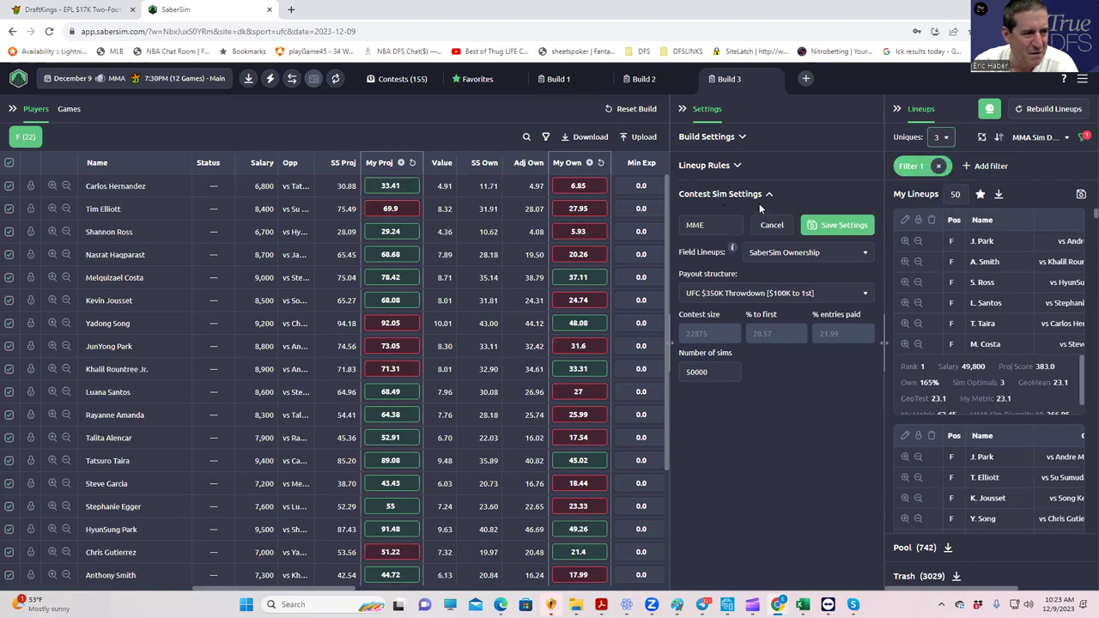
{"action": "left_click", "coordinate": [945, 138]}
{"action": "left_click", "coordinate": [939, 182]}
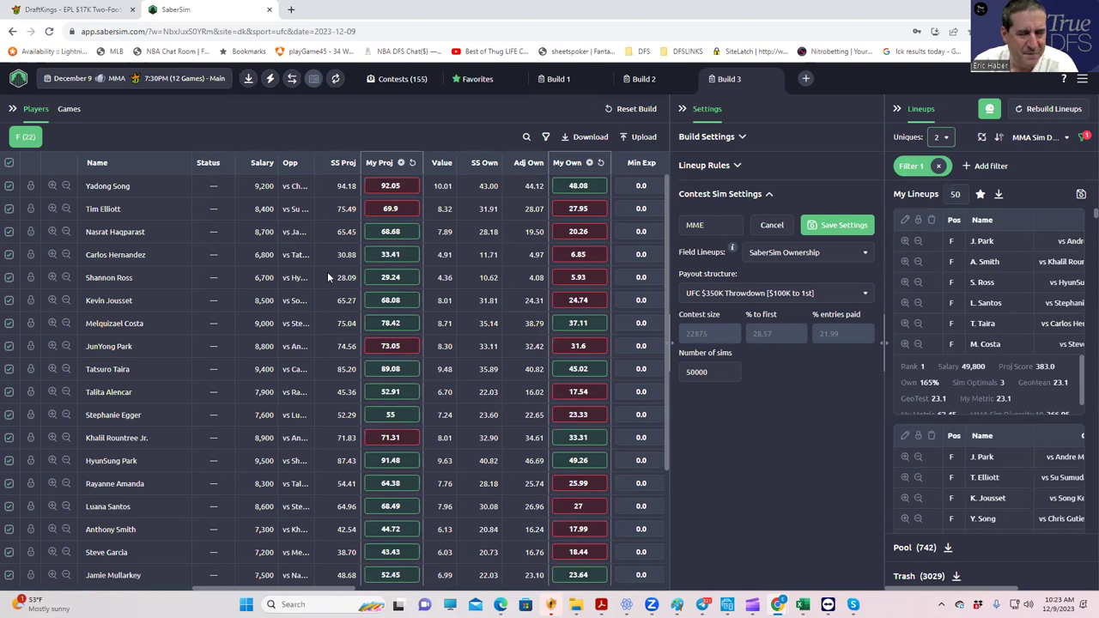
Download the filtered lineups and save the CSV from Excel as 5DUPES129 in the TrueDFS MMA folder.
{"action": "left_click", "coordinate": [999, 198]}
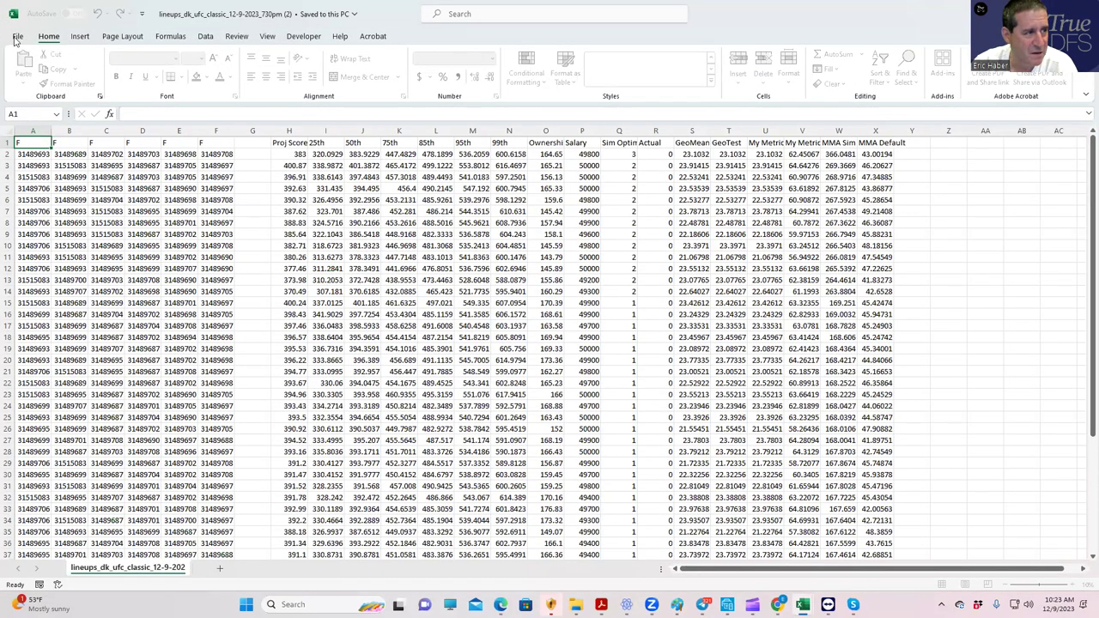
{"action": "left_click", "coordinate": [17, 36]}
{"action": "left_click", "coordinate": [38, 213]}
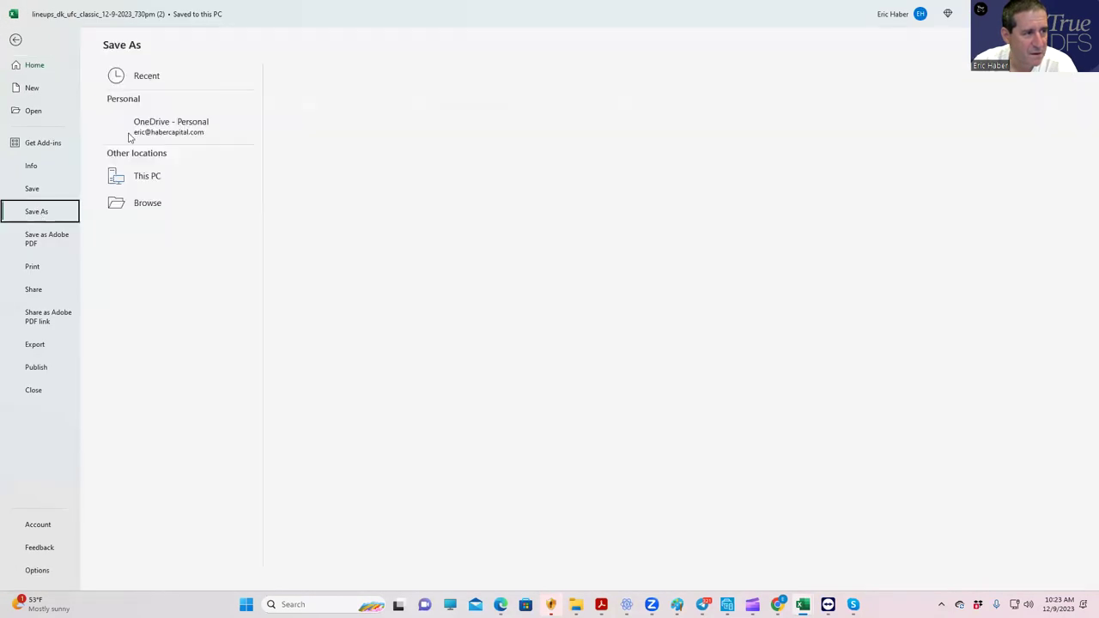
{"action": "left_click", "coordinate": [144, 79]}
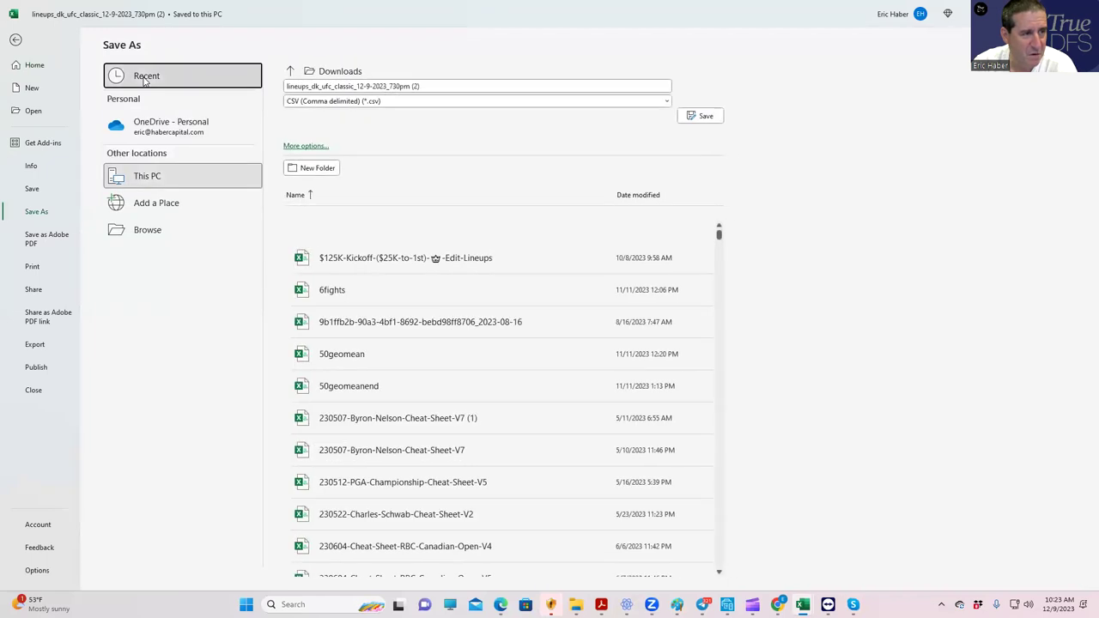
{"action": "left_click", "coordinate": [579, 161]}
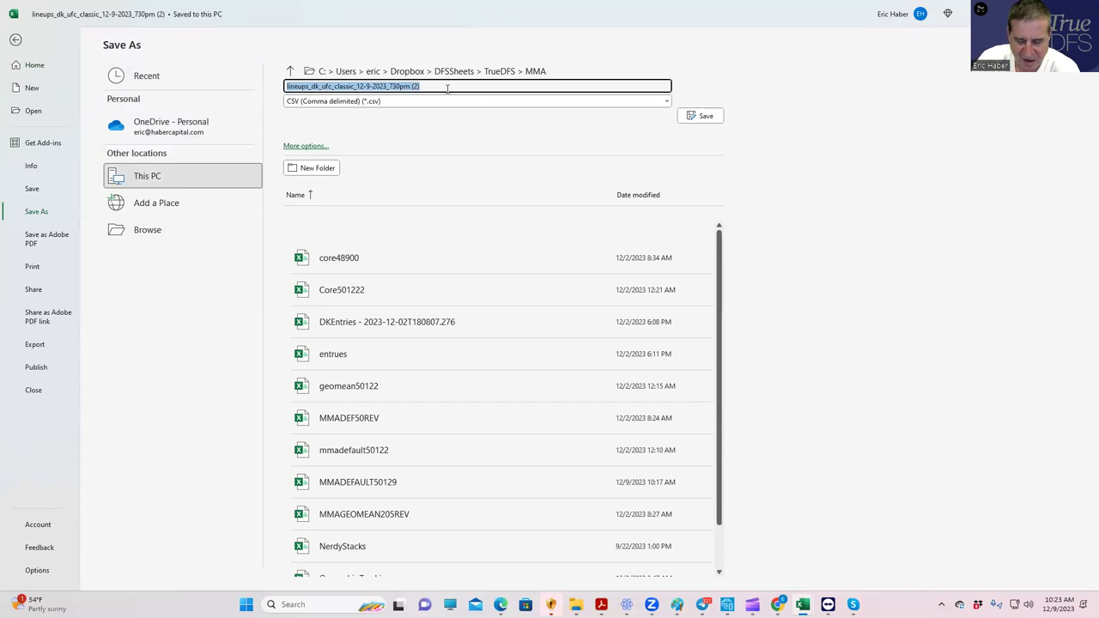
{"action": "type", "text": "sDUPE"}
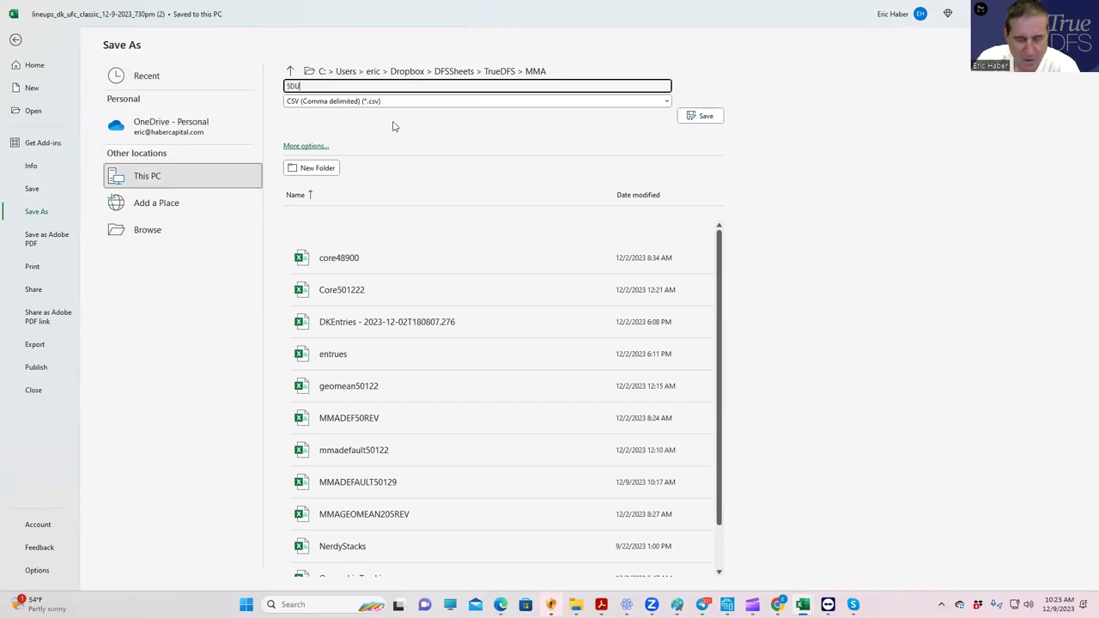
{"action": "type", "text": "S"}
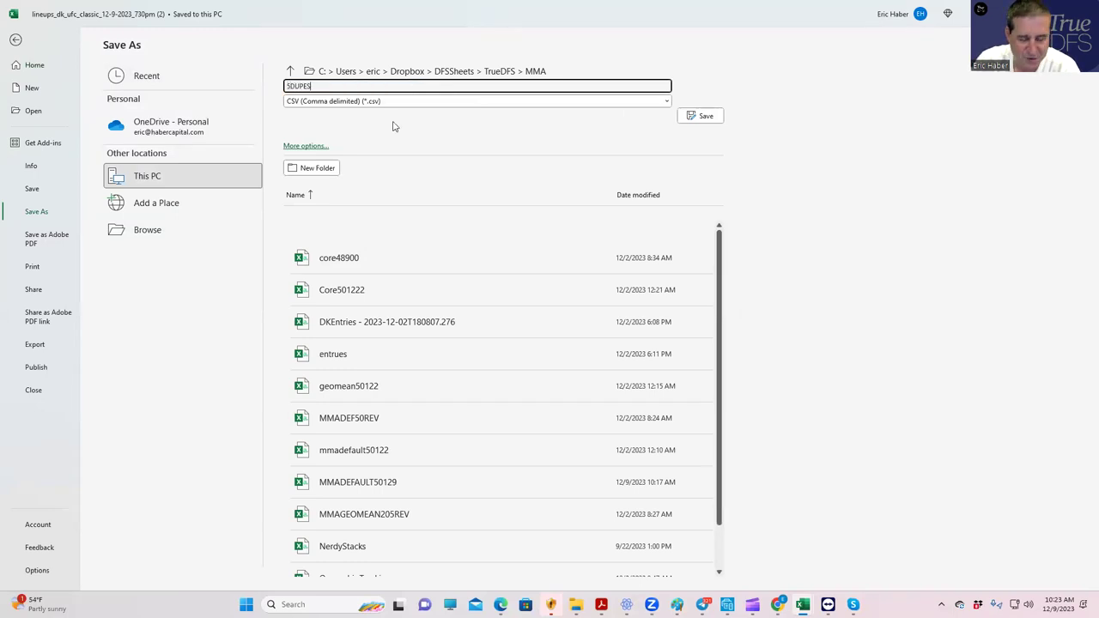
{"action": "type", "text": "129"}
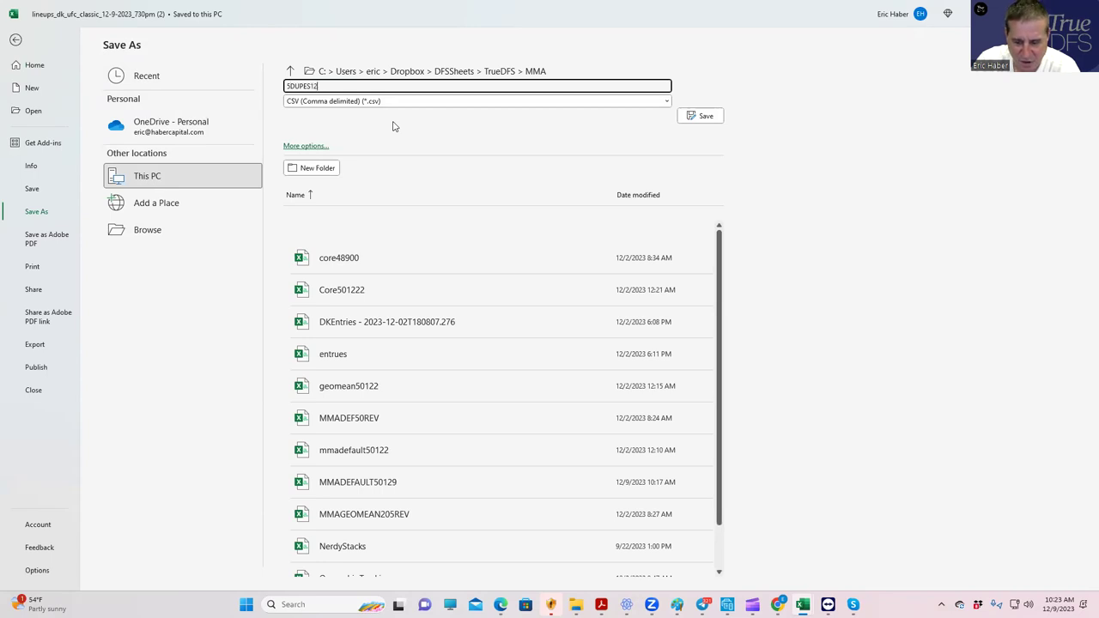
{"action": "left_click", "coordinate": [701, 117]}
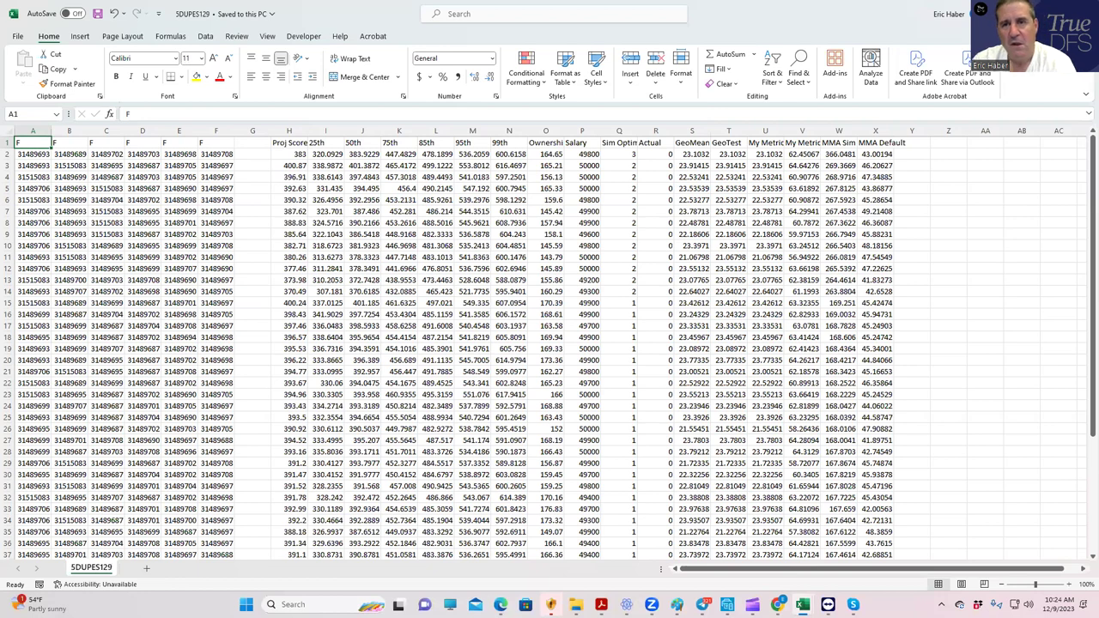
Return to SaberSim, remove the GeoMean filter from the lineup pool and save the MME contest sim settings.
{"action": "key", "text": "super+Down"}
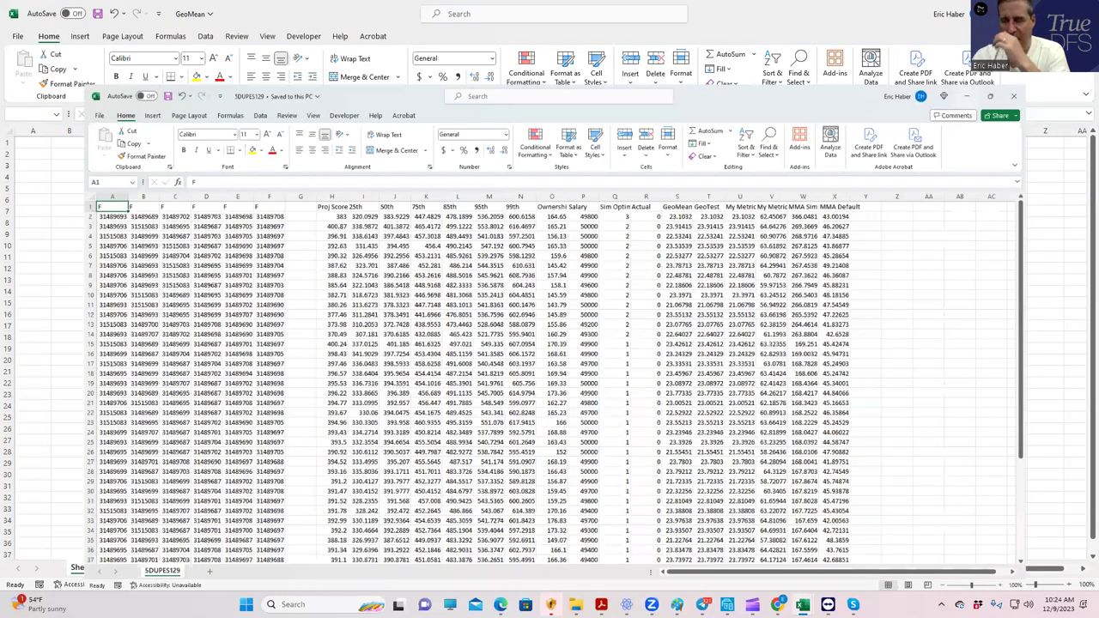
{"action": "key", "text": "alt+Tab"}
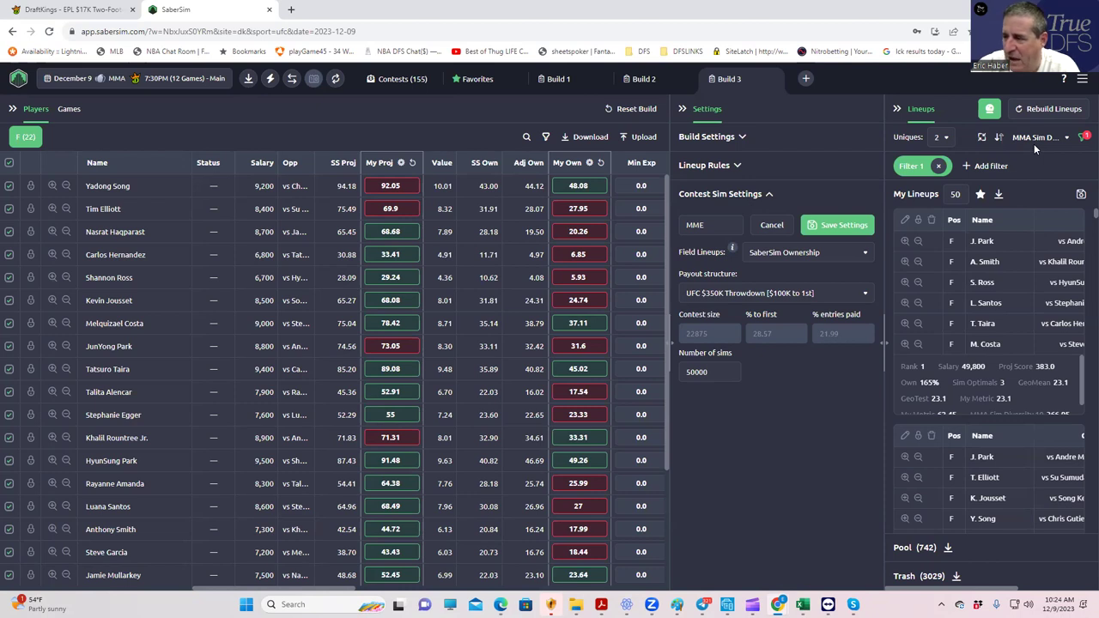
{"action": "left_click", "coordinate": [940, 166]}
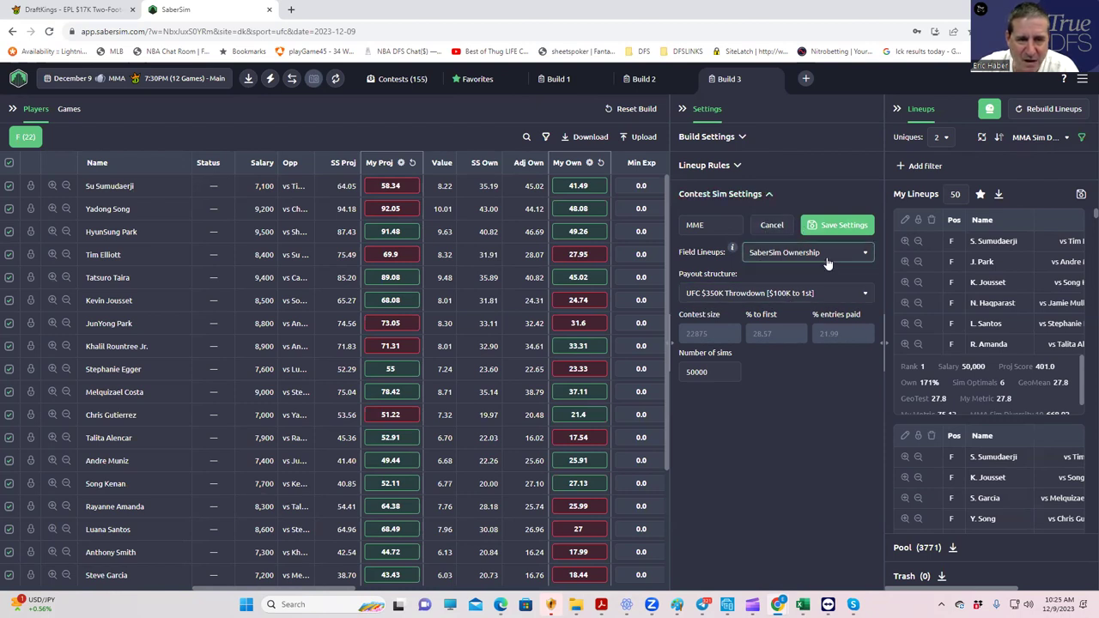
{"action": "left_click", "coordinate": [839, 225]}
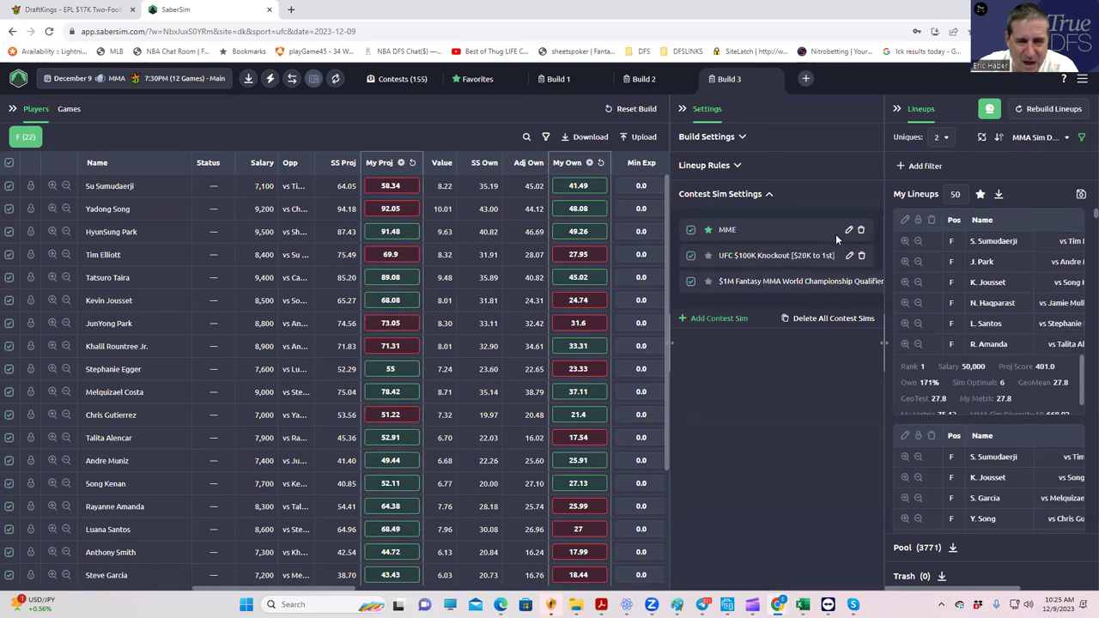
Save the contest sim settings for the UFC $350K Throwdown contest with SaberSim Ownership field lineups and 100000 sims.
{"action": "left_click", "coordinate": [403, 79]}
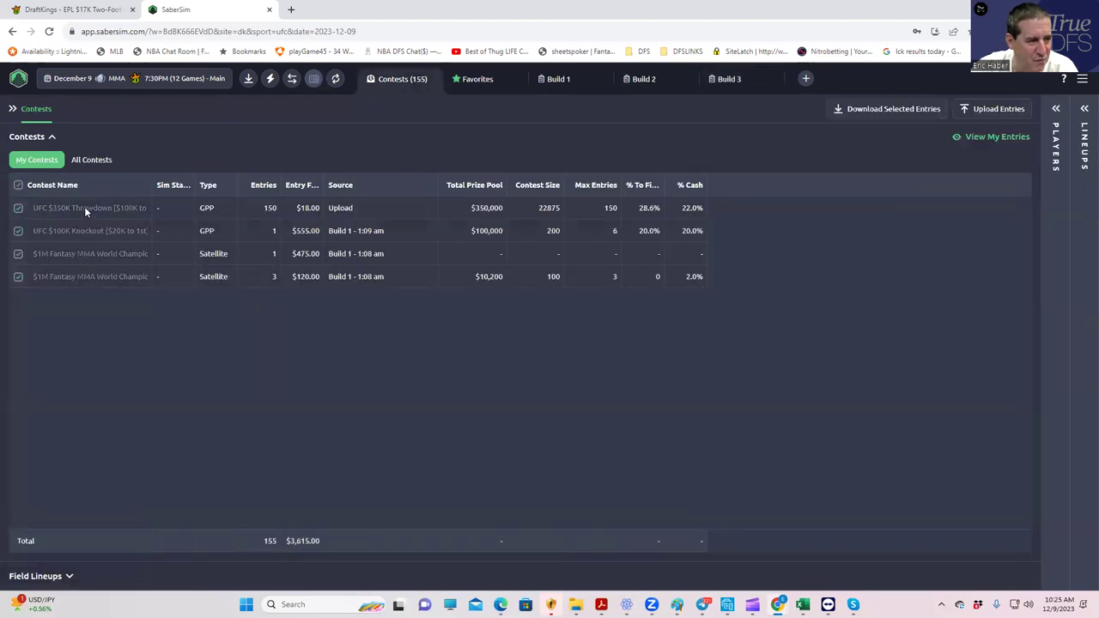
{"action": "left_click", "coordinate": [108, 213]}
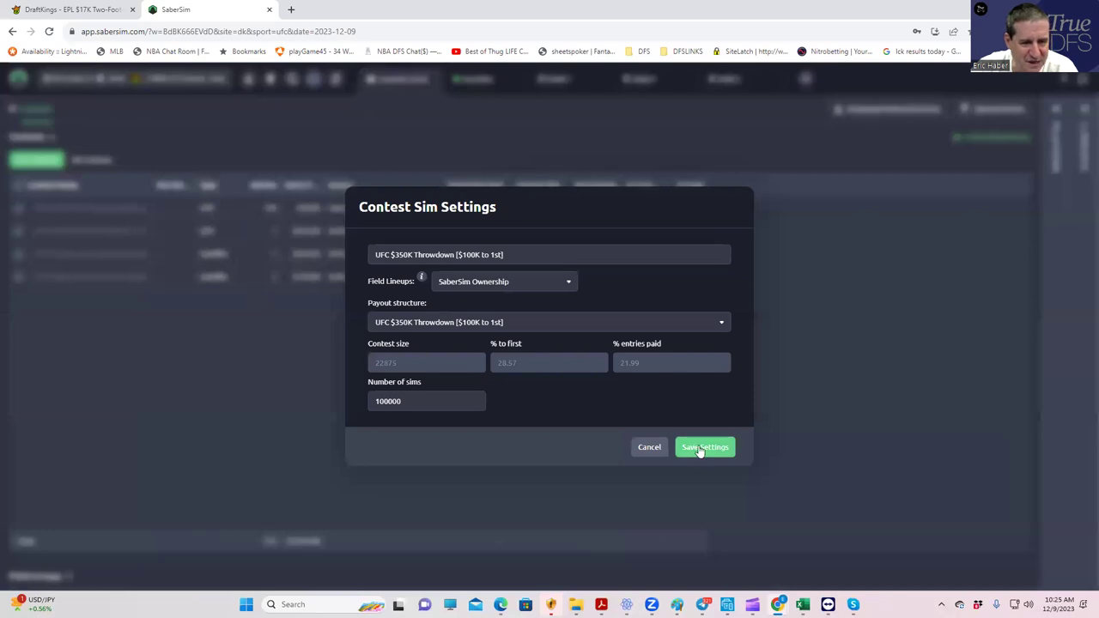
{"action": "left_click", "coordinate": [700, 447]}
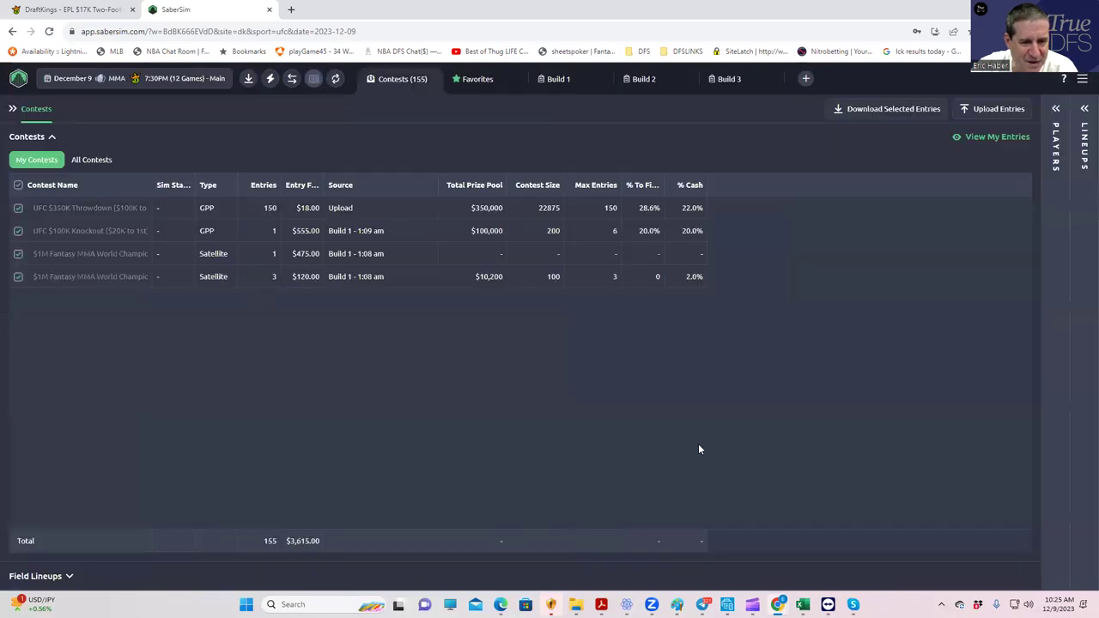
Open Build 3, expand its settings and lineups, and run the MME, UFC $100K Knockout and $1M Fantasy MMA World Championship Qualifier contest sims.
{"action": "left_click", "coordinate": [728, 79]}
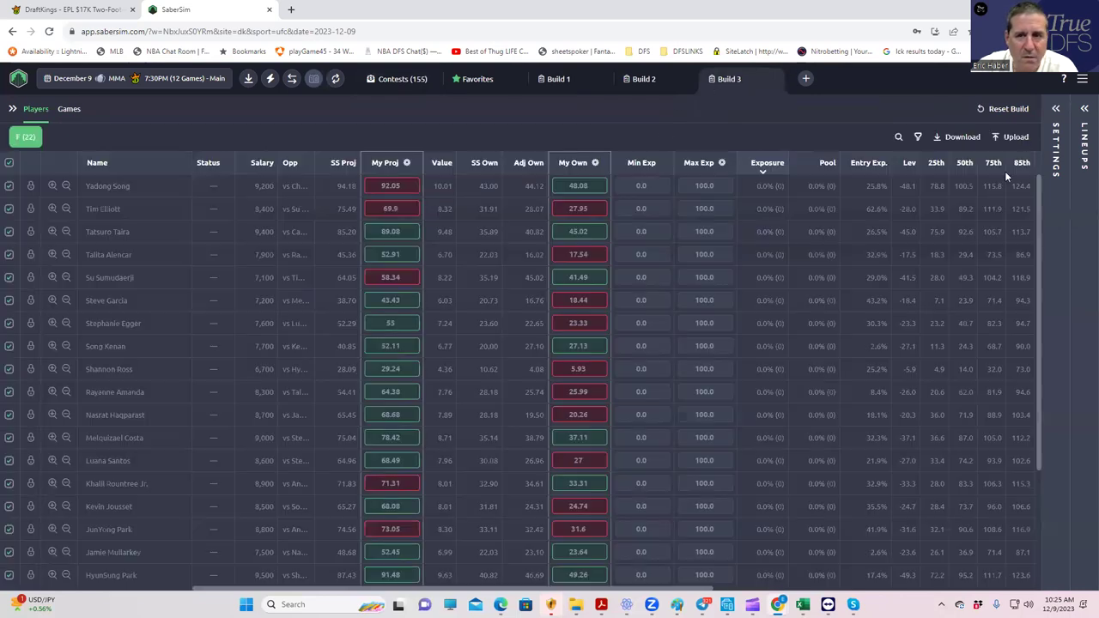
{"action": "left_click", "coordinate": [1056, 109]}
{"action": "left_click", "coordinate": [1082, 111]}
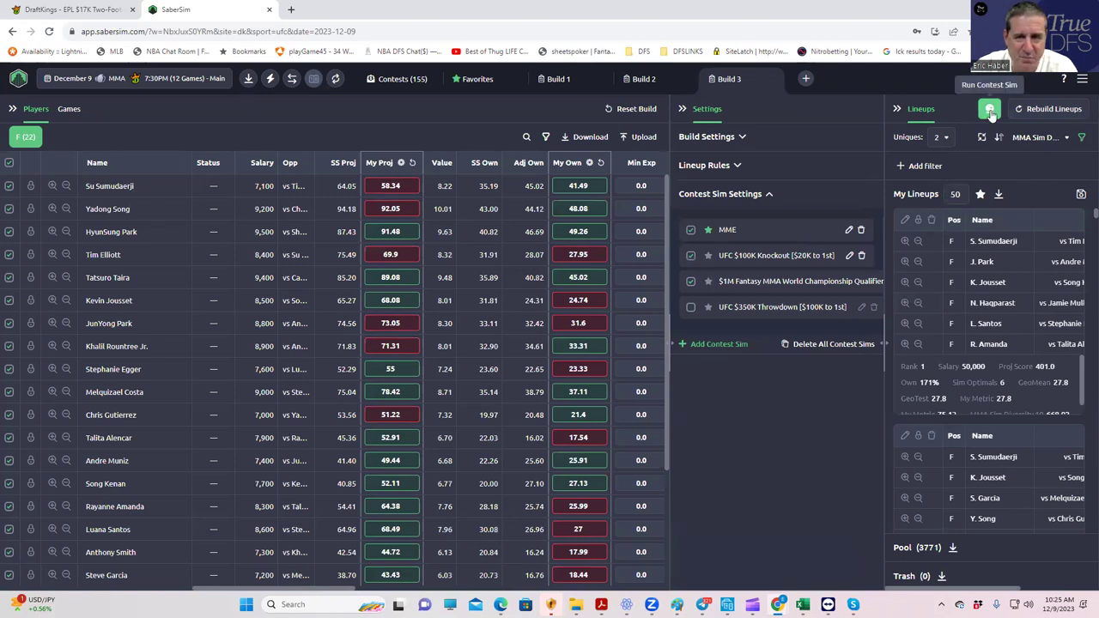
{"action": "left_click", "coordinate": [990, 112]}
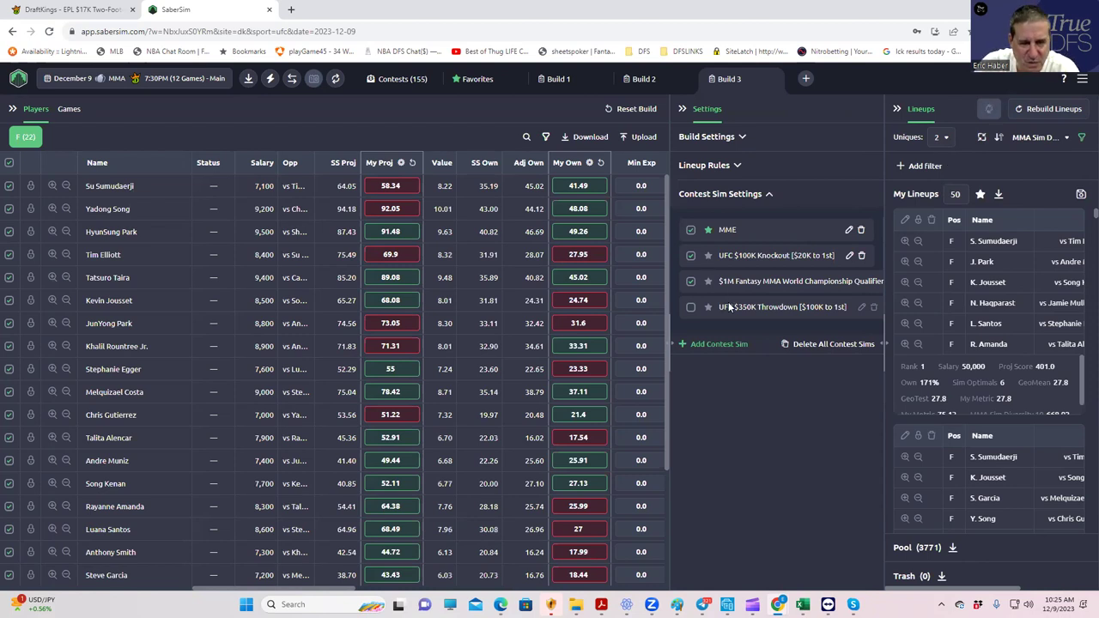
{"action": "left_click", "coordinate": [690, 307]}
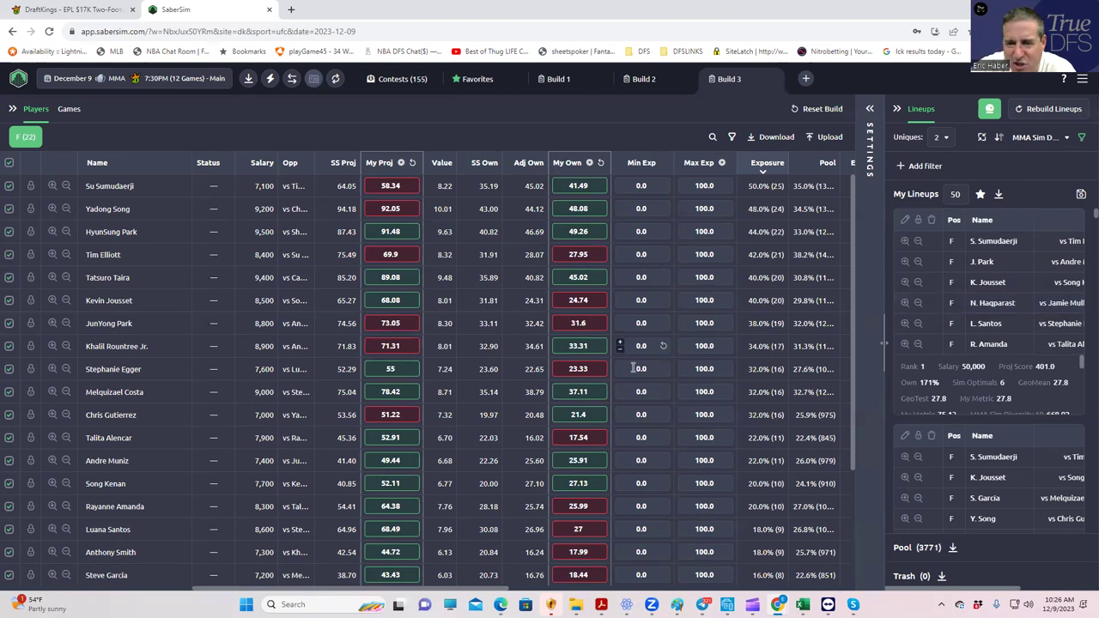
Examine the top-ranked Build 3 lineups, comparing their GeoMean, sim ROI and dupes.
{"action": "scroll", "coordinate": [984, 317], "scroll_direction": "down", "scroll_amount": 1}
{"action": "scroll", "coordinate": [975, 369], "scroll_direction": "down", "scroll_amount": 1}
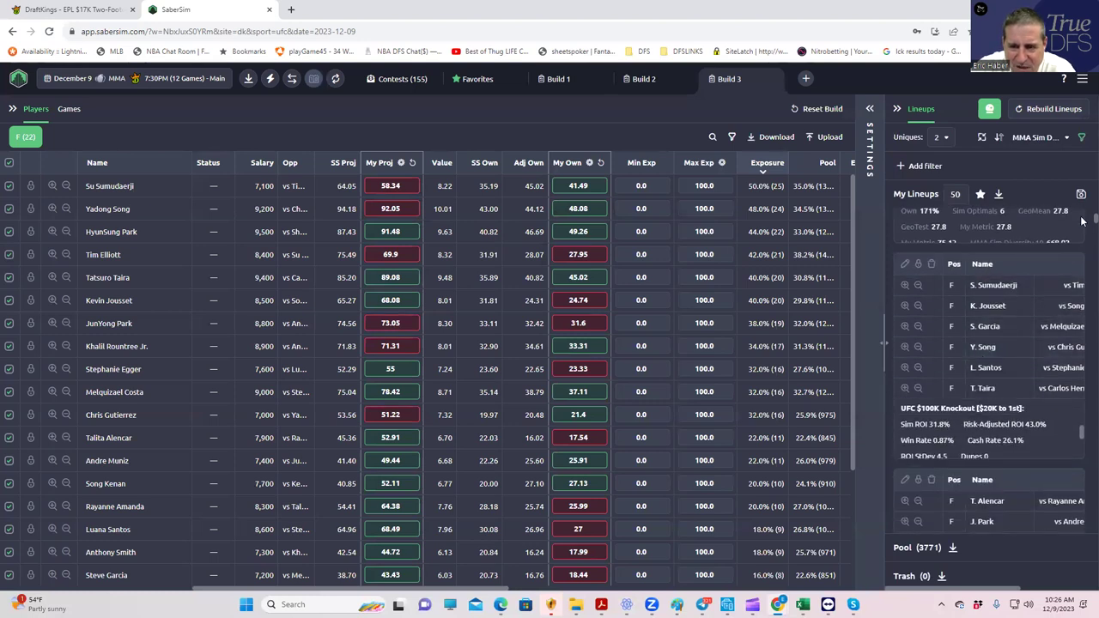
{"action": "scroll", "coordinate": [1082, 231], "scroll_direction": "down", "scroll_amount": 3}
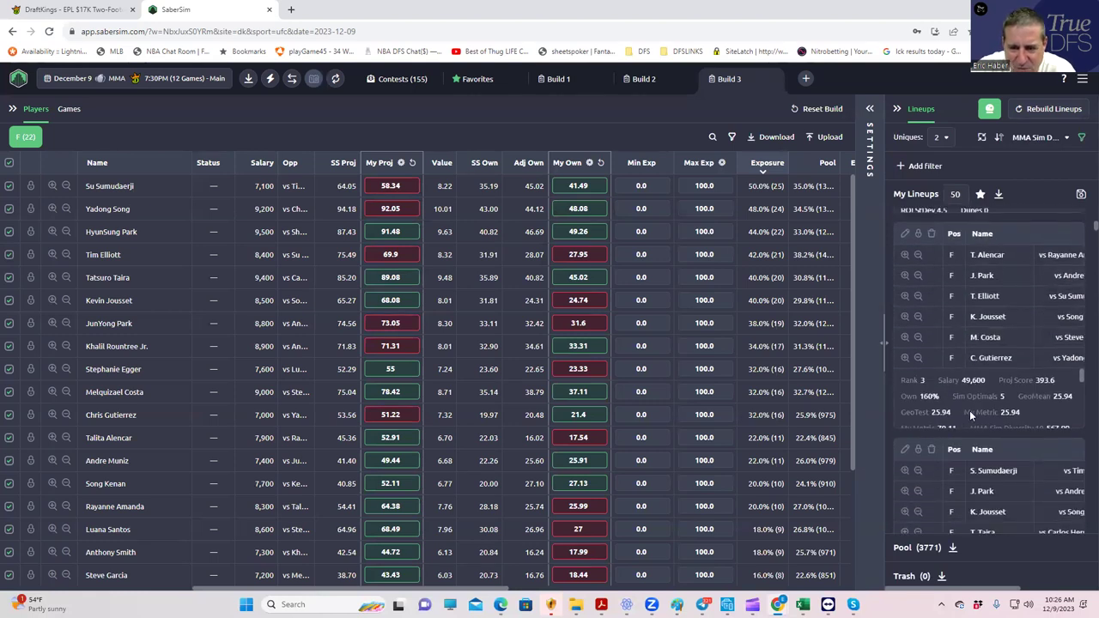
{"action": "scroll", "coordinate": [974, 404], "scroll_direction": "down", "scroll_amount": 1}
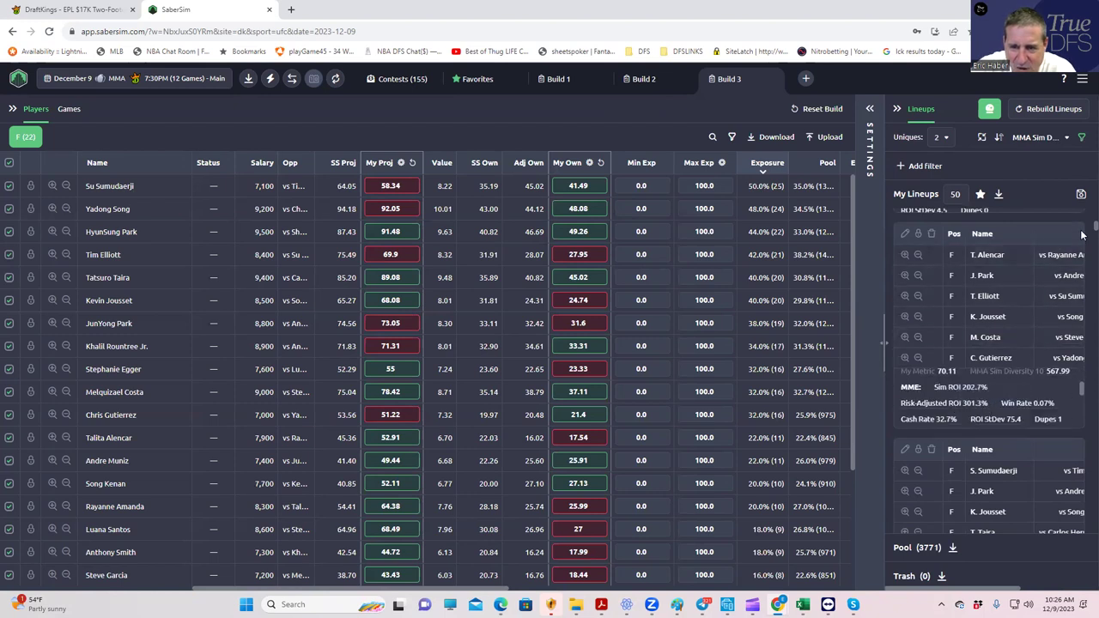
{"action": "scroll", "coordinate": [1084, 234], "scroll_direction": "down", "scroll_amount": 2}
{"action": "scroll", "coordinate": [1084, 233], "scroll_direction": "down", "scroll_amount": 6}
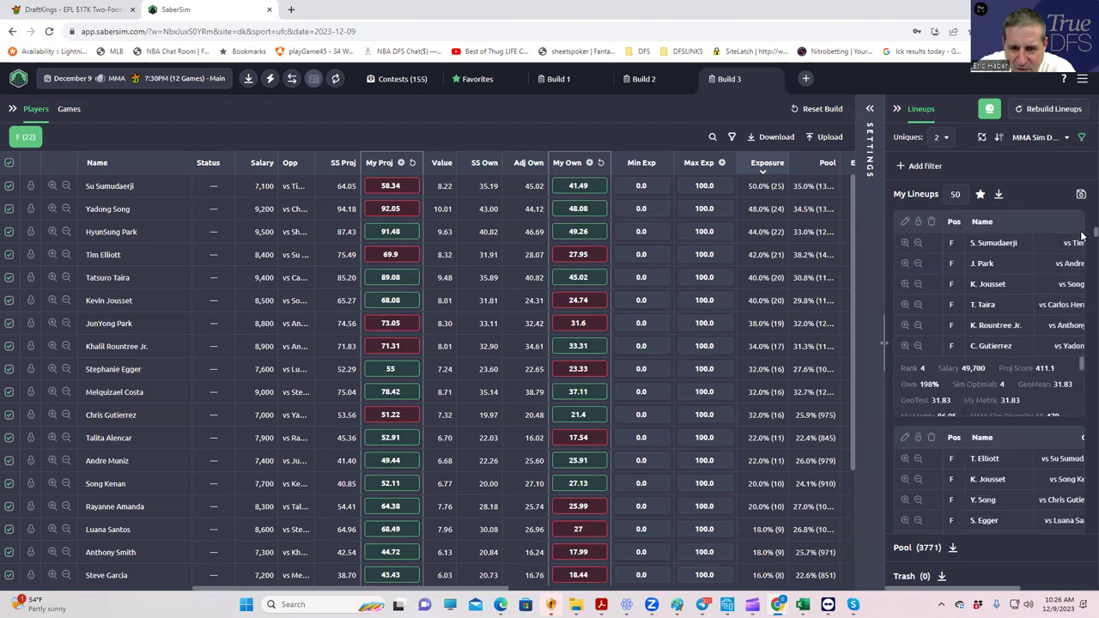
{"action": "scroll", "coordinate": [1084, 245], "scroll_direction": "down", "scroll_amount": 7}
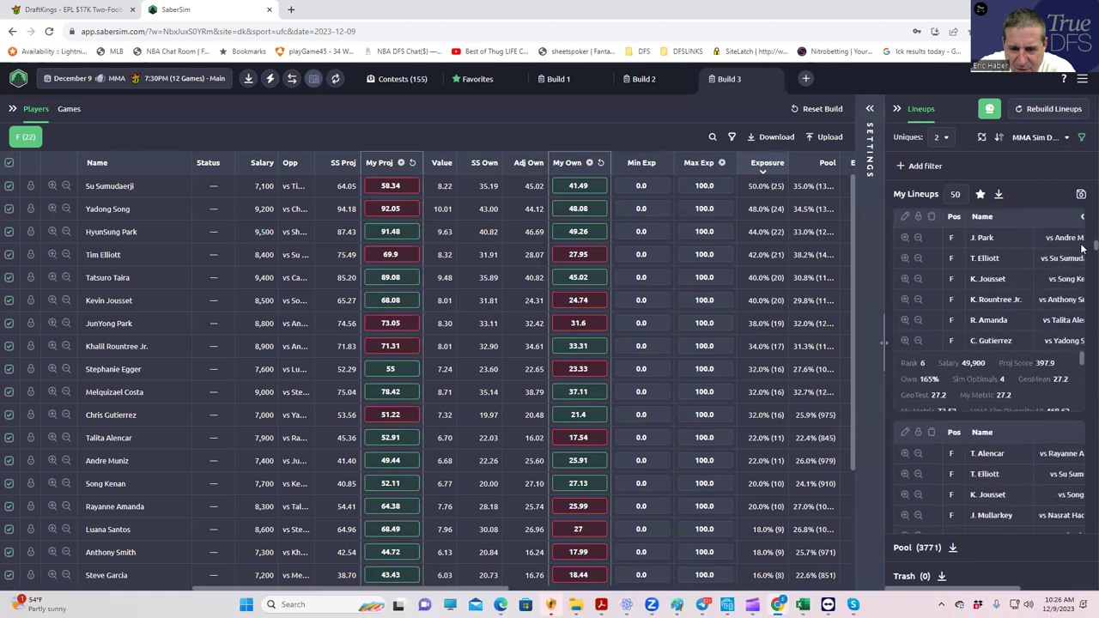
{"action": "scroll", "coordinate": [1084, 257], "scroll_direction": "down", "scroll_amount": 5}
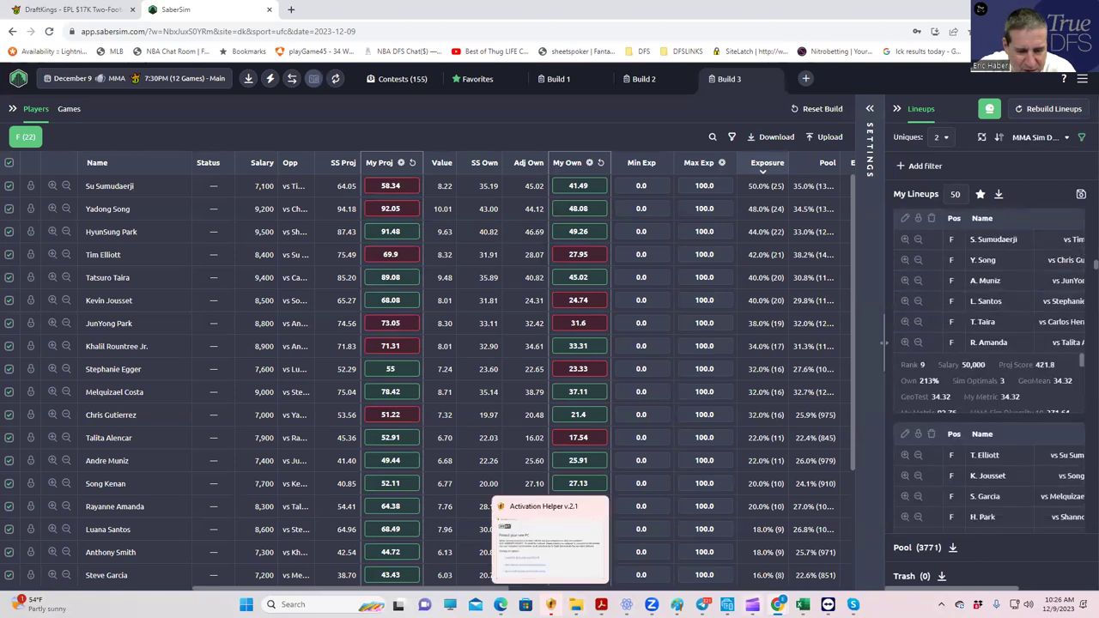
In the GeoMean Excel workbook, set the number of dupes to 10, check the calculated GeoMean and return to SaberSim.
{"action": "mouse_move", "coordinate": [802, 605]}
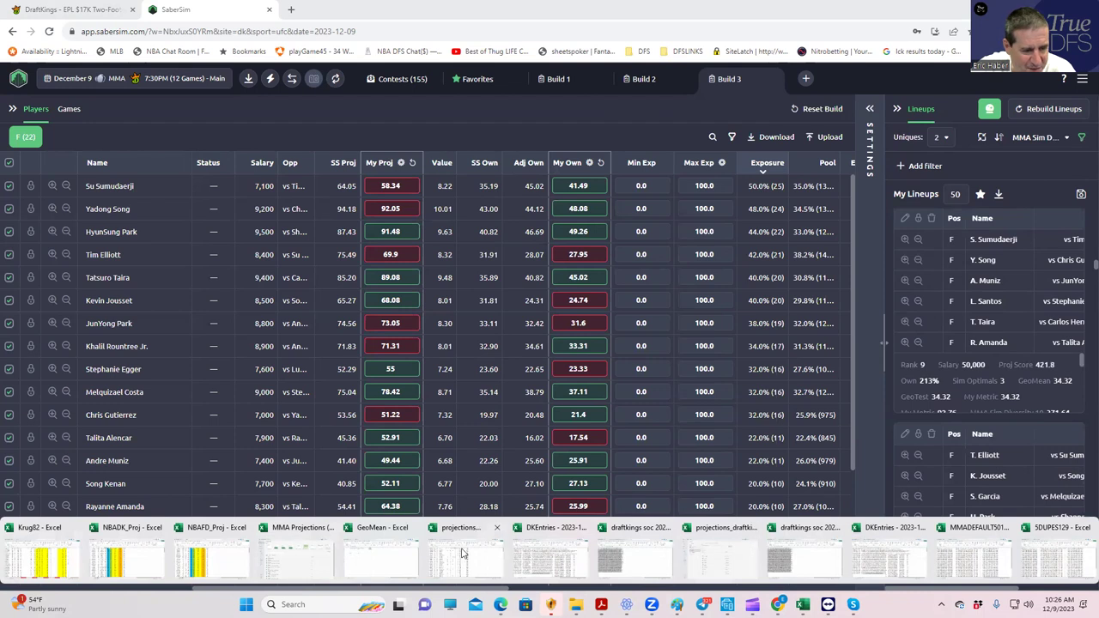
{"action": "left_click", "coordinate": [394, 559]}
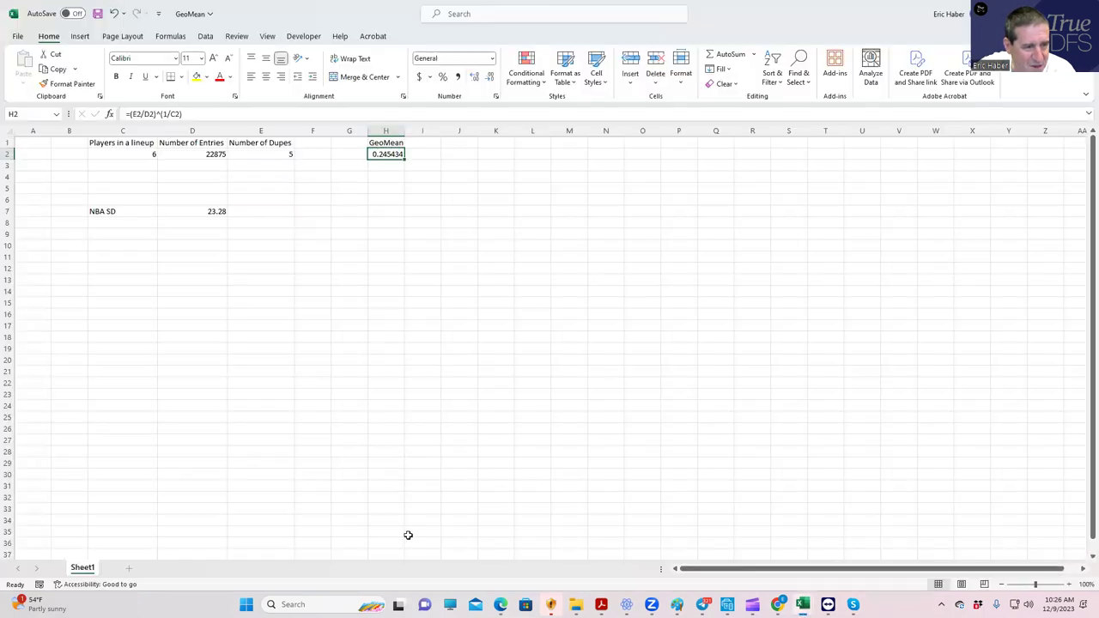
{"action": "left_click", "coordinate": [283, 152]}
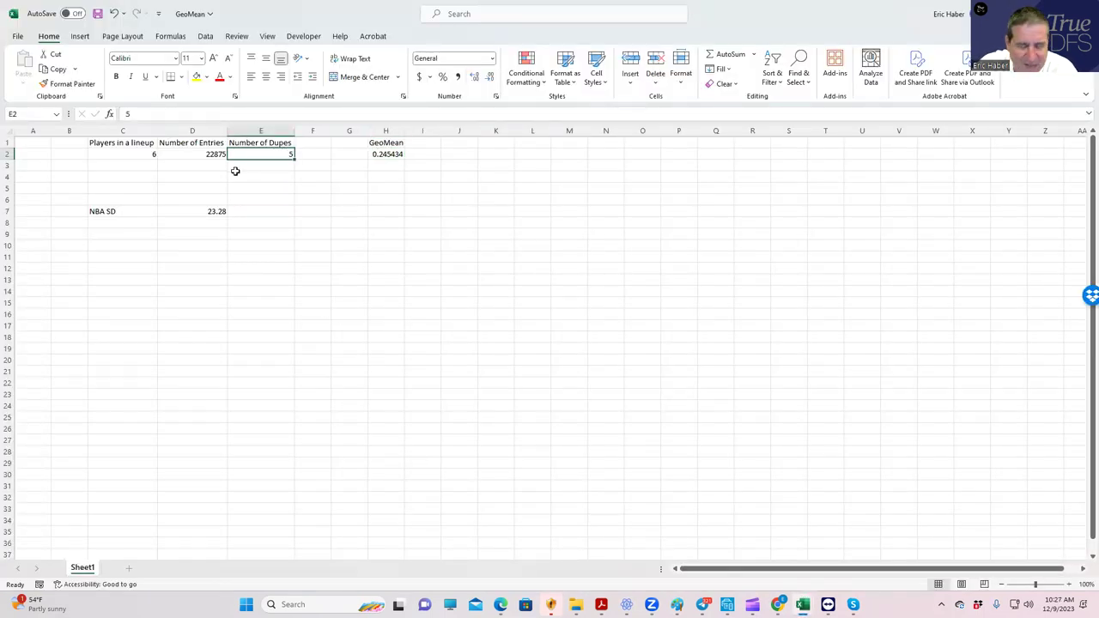
{"action": "type", "text": "10"}
{"action": "left_click", "coordinate": [466, 254]}
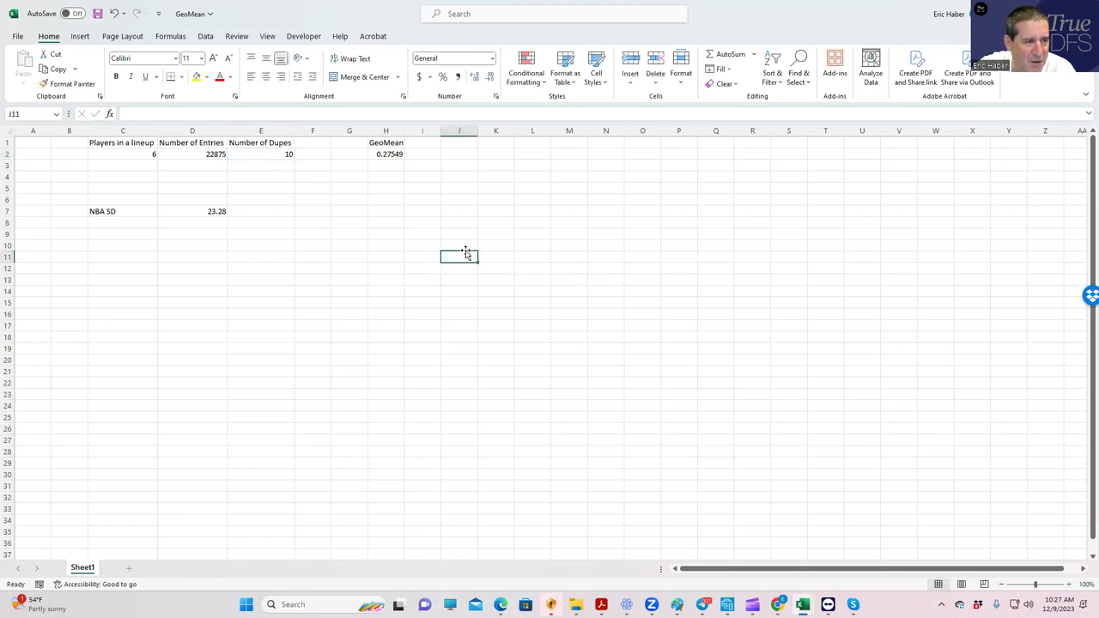
{"action": "left_click", "coordinate": [381, 157]}
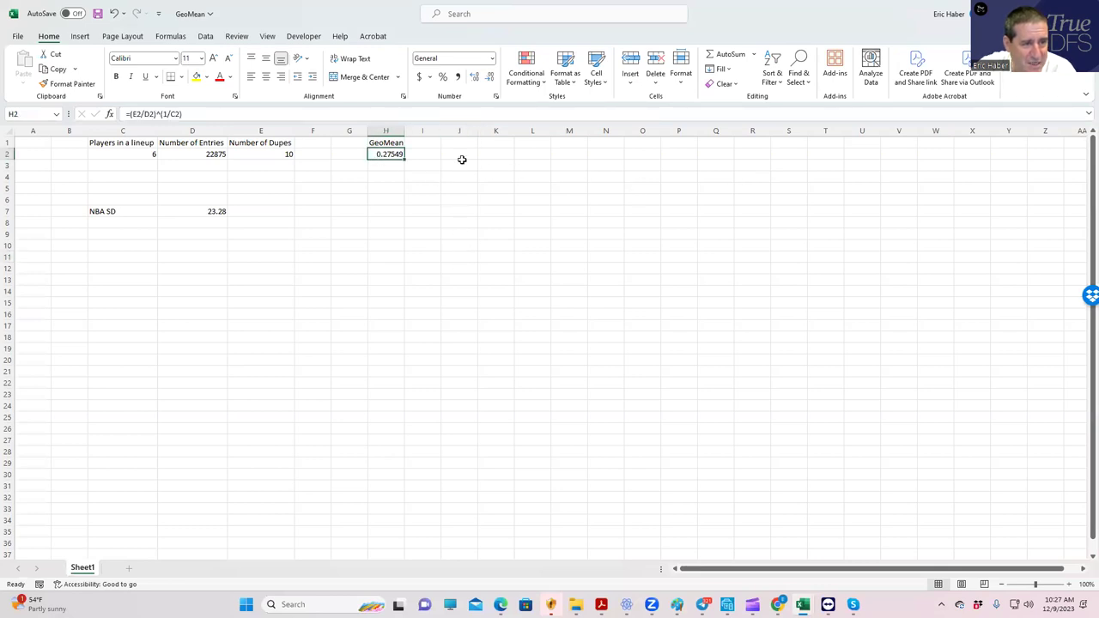
{"action": "left_click", "coordinate": [383, 178]}
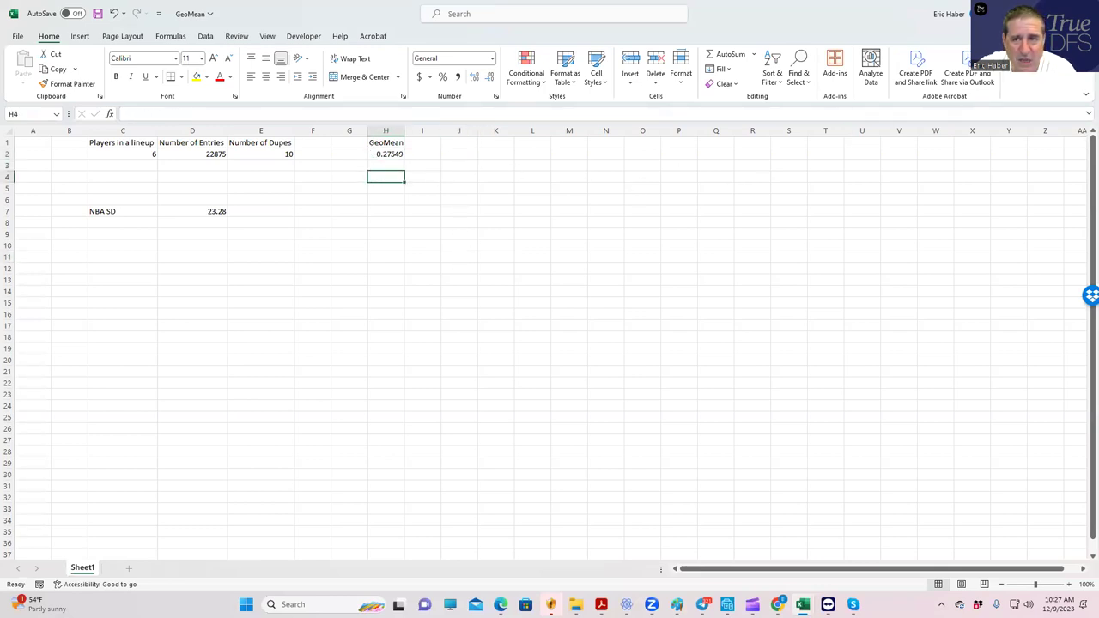
{"action": "key", "text": "super+Down"}
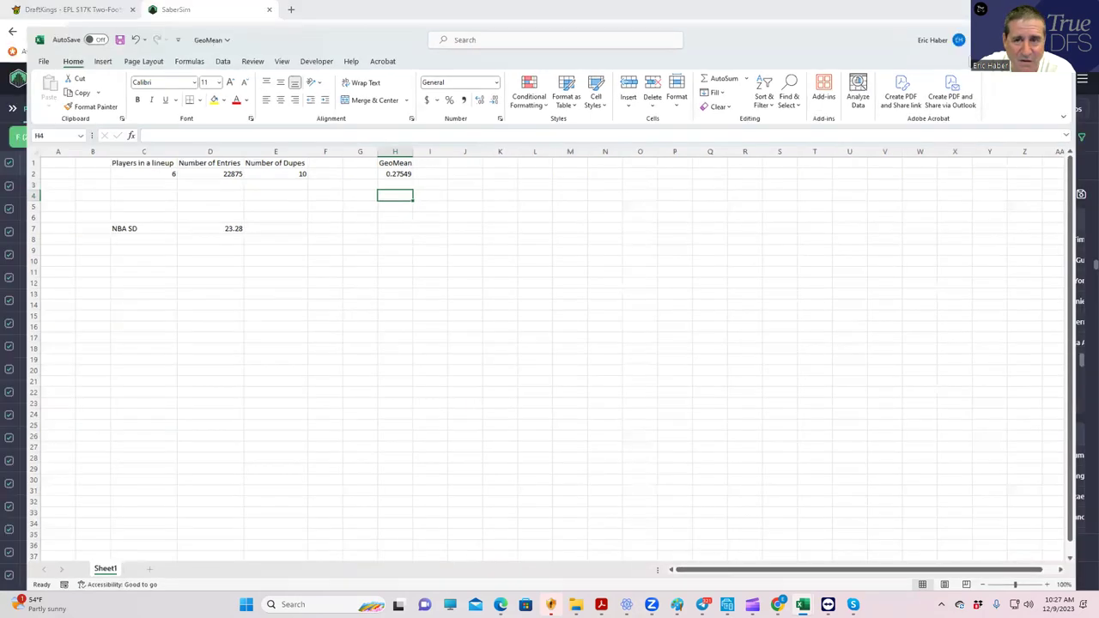
{"action": "key", "text": "super+Down"}
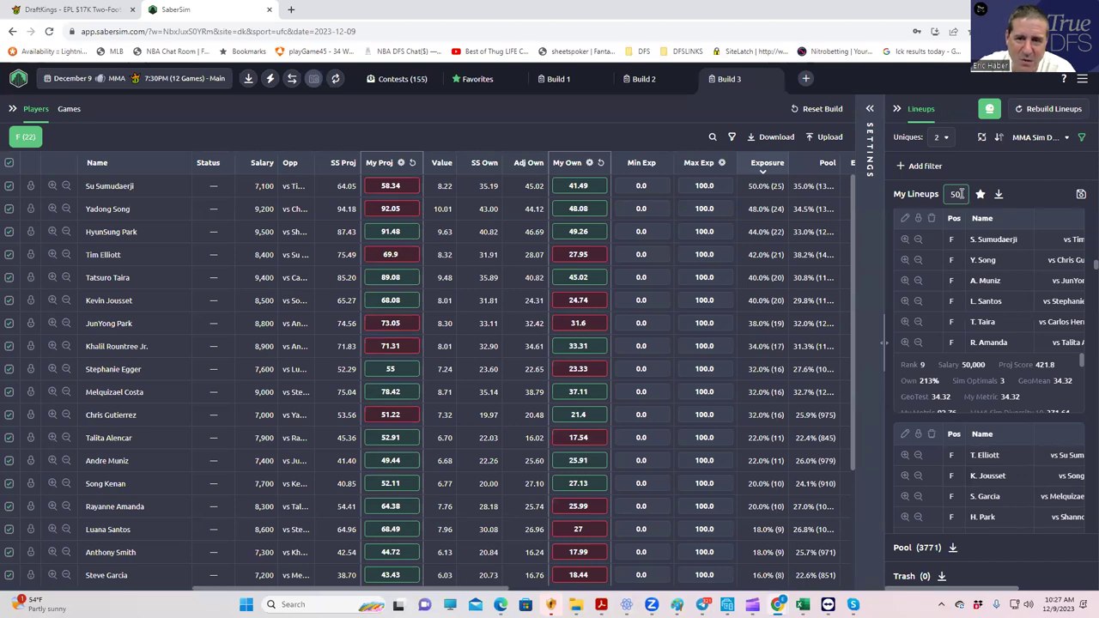
Add and save a lineup pool filter showing only lineups with GeoMean less than 27.
{"action": "left_click", "coordinate": [902, 167]}
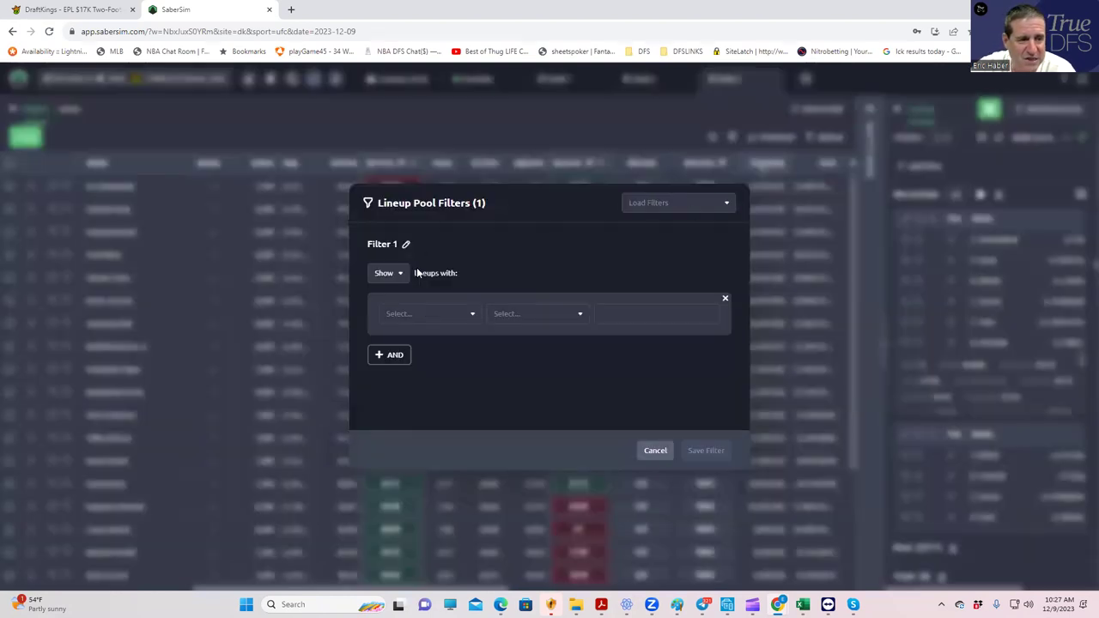
{"action": "left_click", "coordinate": [442, 314]}
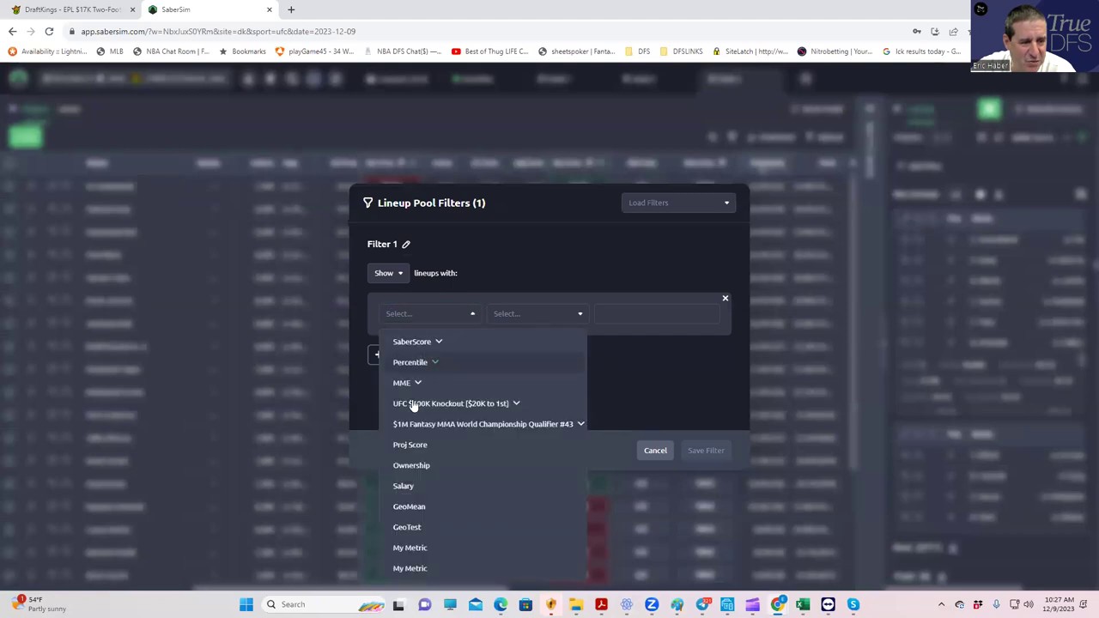
{"action": "left_click", "coordinate": [432, 506]}
{"action": "left_click", "coordinate": [530, 328]}
{"action": "left_click", "coordinate": [524, 363]}
{"action": "left_click", "coordinate": [626, 312]}
{"action": "type", "text": "27"}
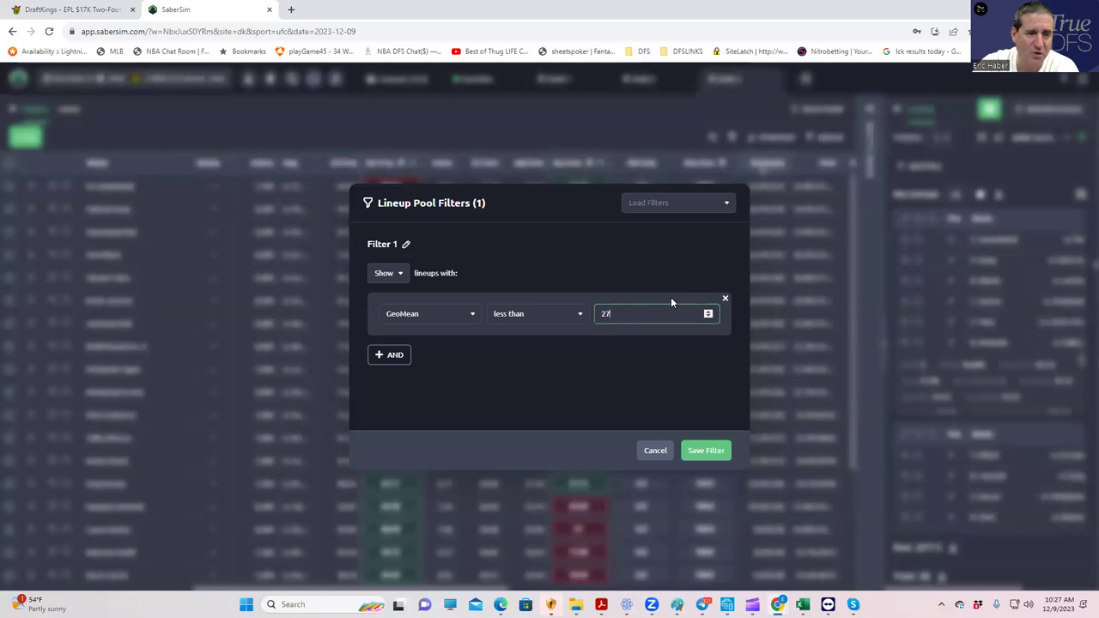
{"action": "left_click", "coordinate": [706, 450]}
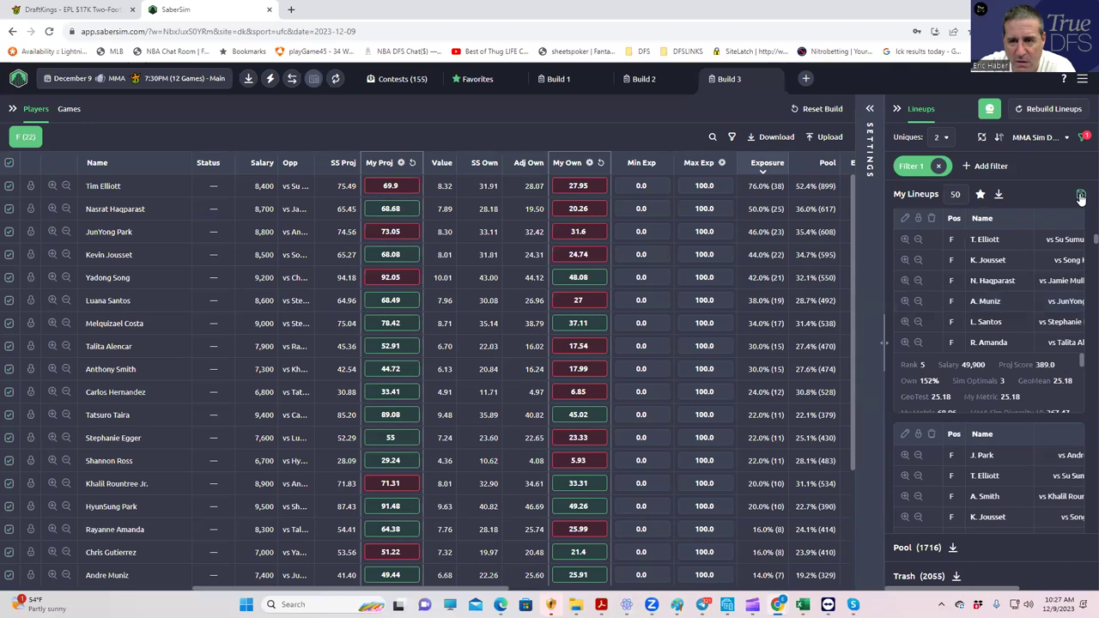
Download the filtered lineups and save the CSV from Excel in the TrueDFS MMA folder under a name beginning with SIMS10DU.
{"action": "left_click", "coordinate": [999, 198]}
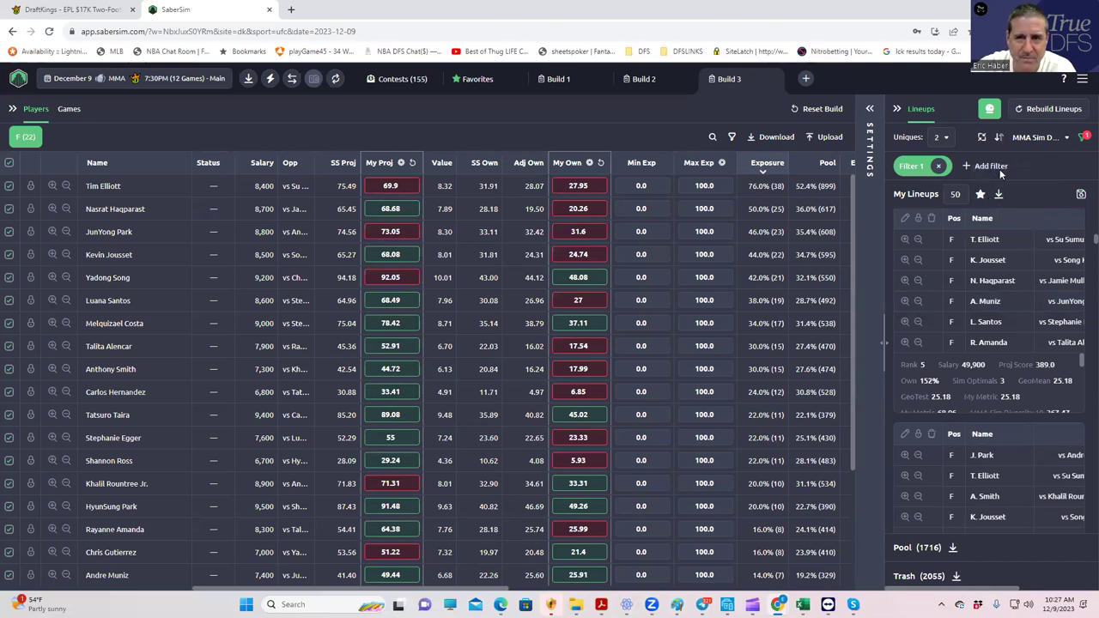
{"action": "left_click", "coordinate": [911, 67]}
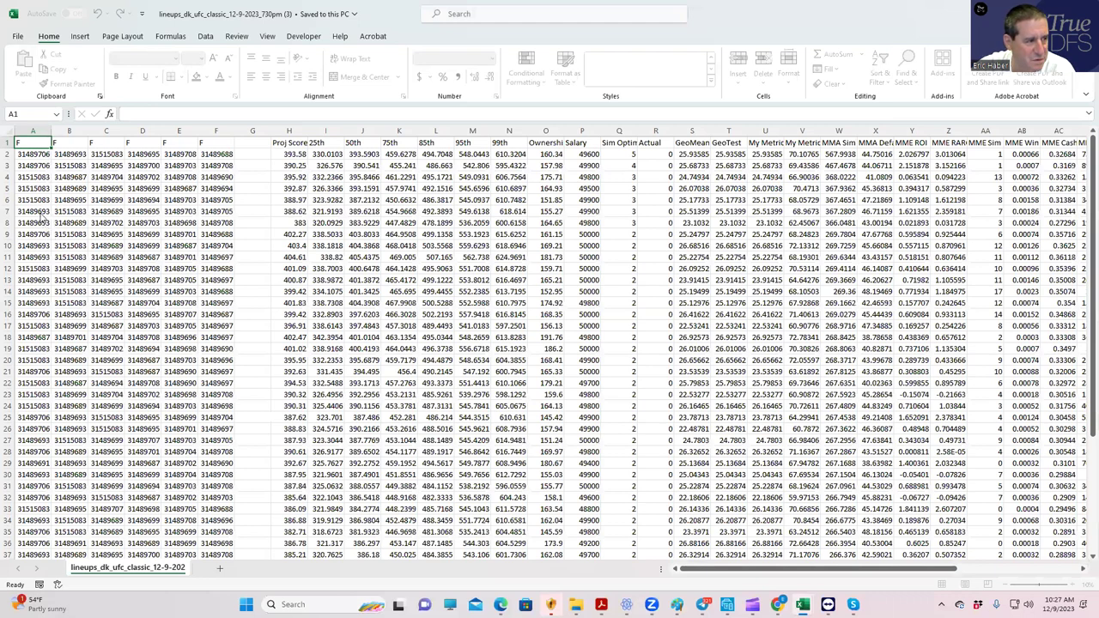
{"action": "key", "text": "alt+f"}
{"action": "key", "text": "a"}
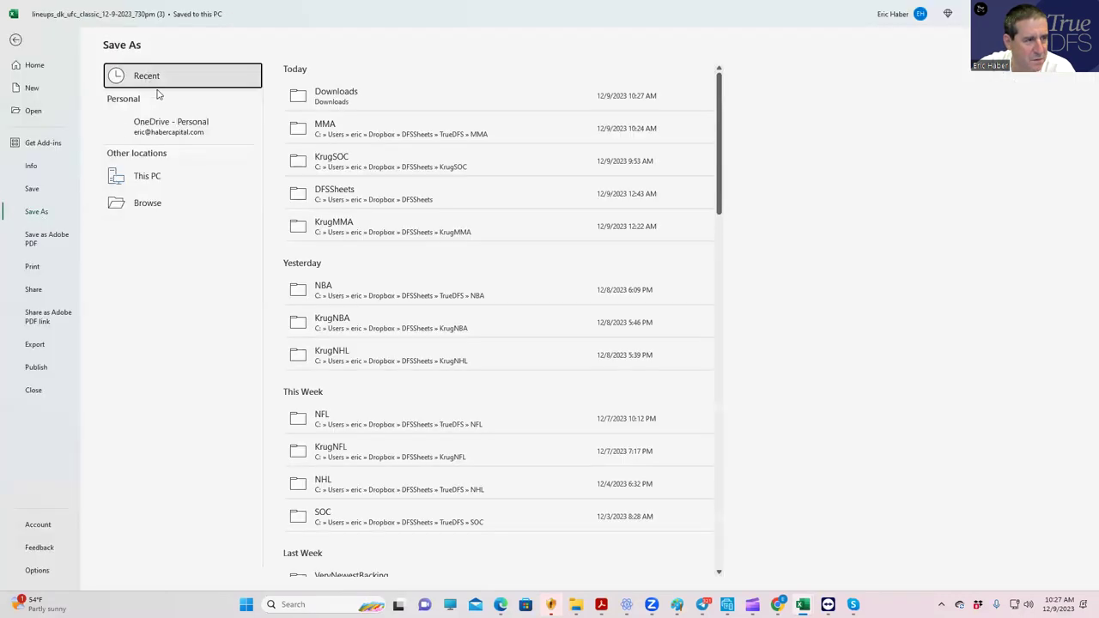
{"action": "key", "text": "Return"}
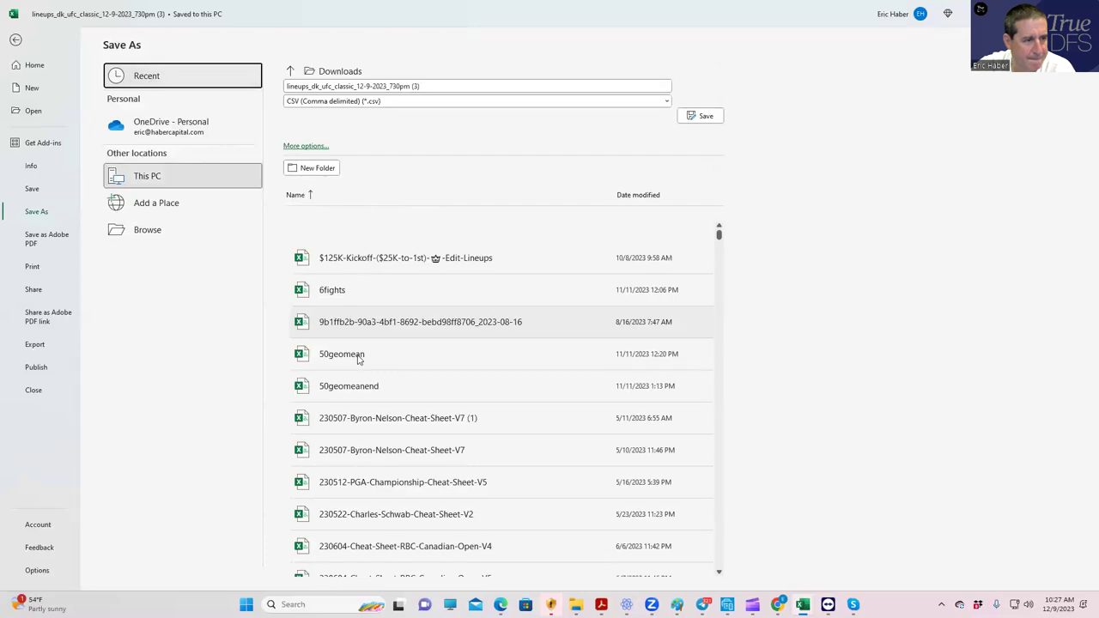
{"action": "left_click", "coordinate": [170, 80]}
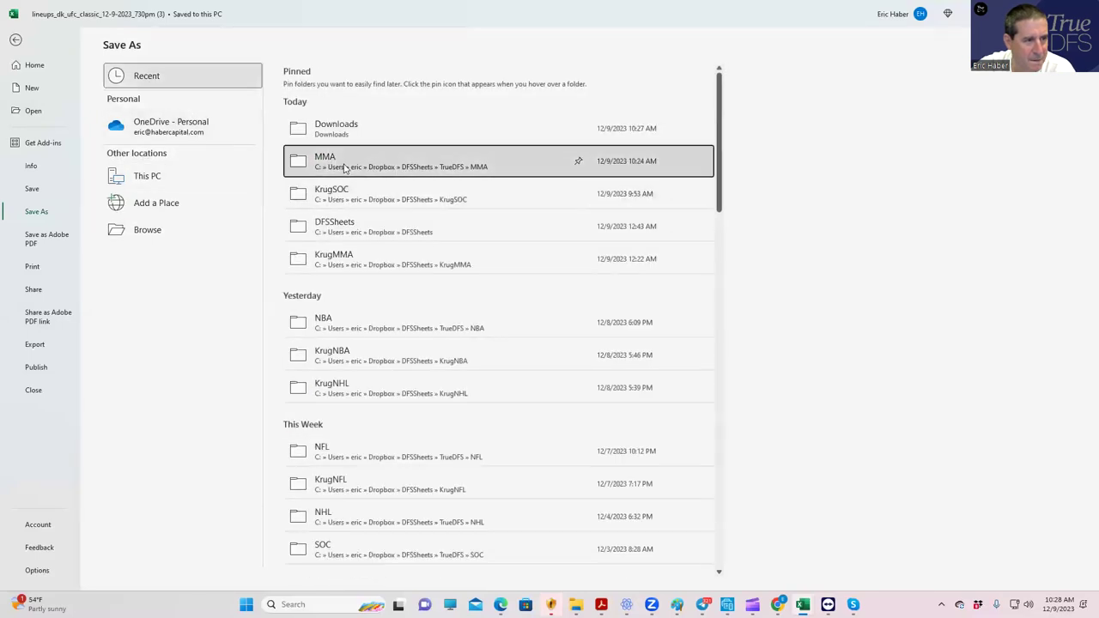
{"action": "left_click", "coordinate": [345, 168]}
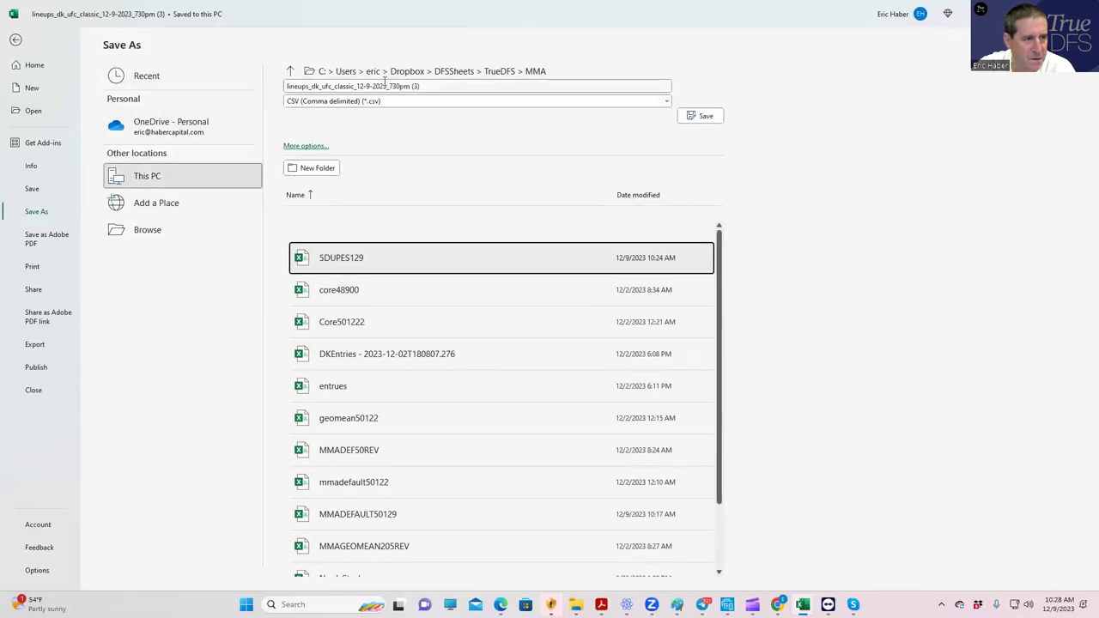
{"action": "left_click", "coordinate": [383, 82]}
{"action": "type", "text": "5"}
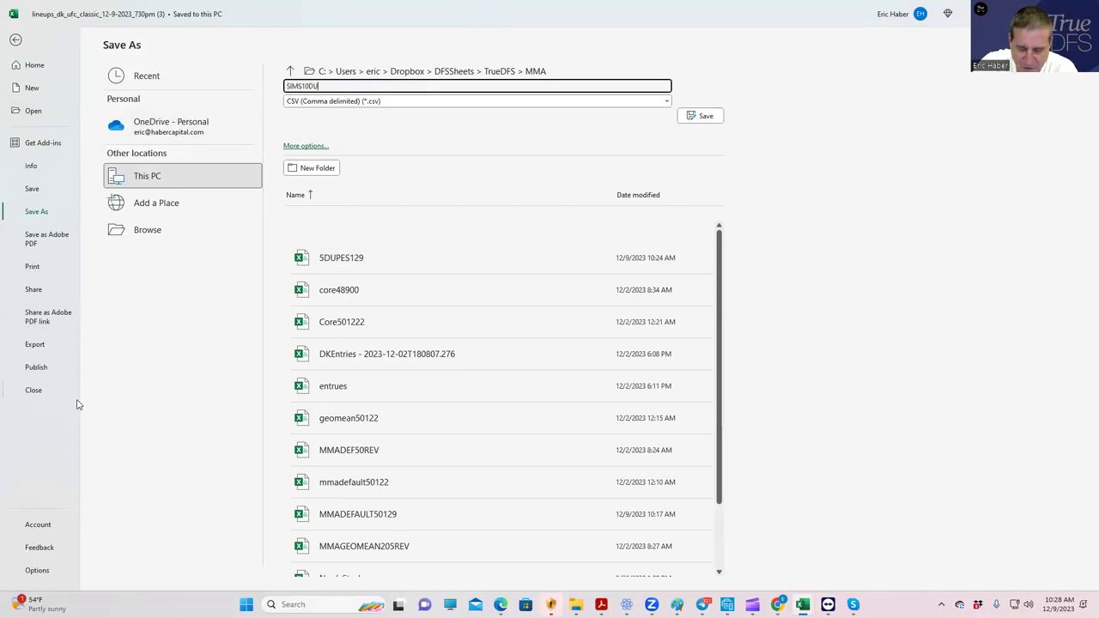
{"action": "left_click", "coordinate": [699, 117]}
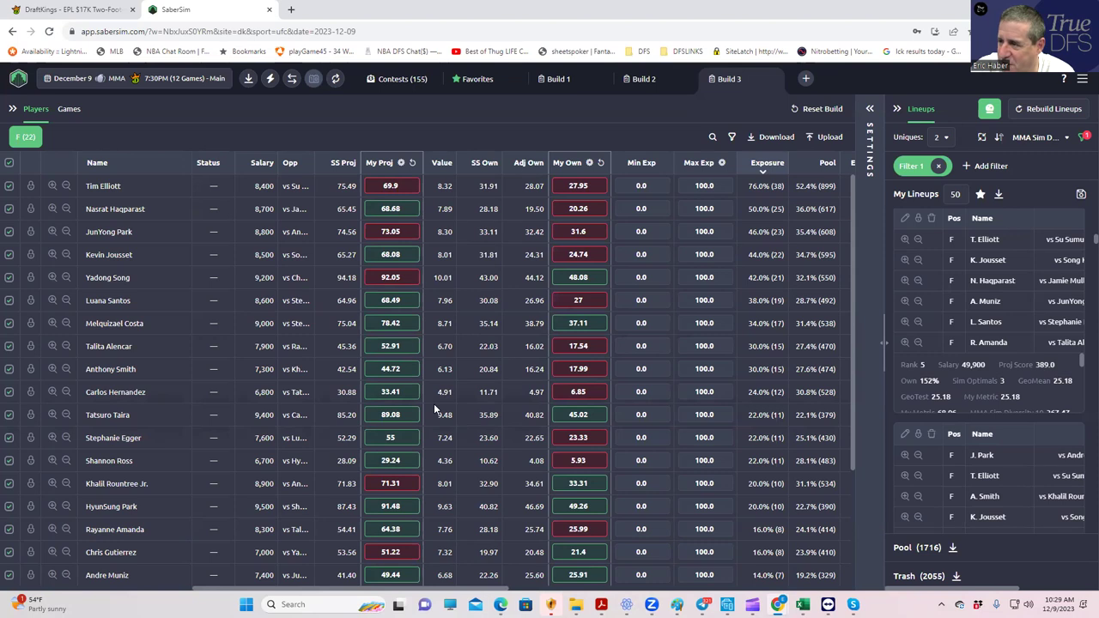
Switch to DraftKings, open My Lineups and look through the upcoming MMA Classic lineups.
{"action": "left_click", "coordinate": [78, 10]}
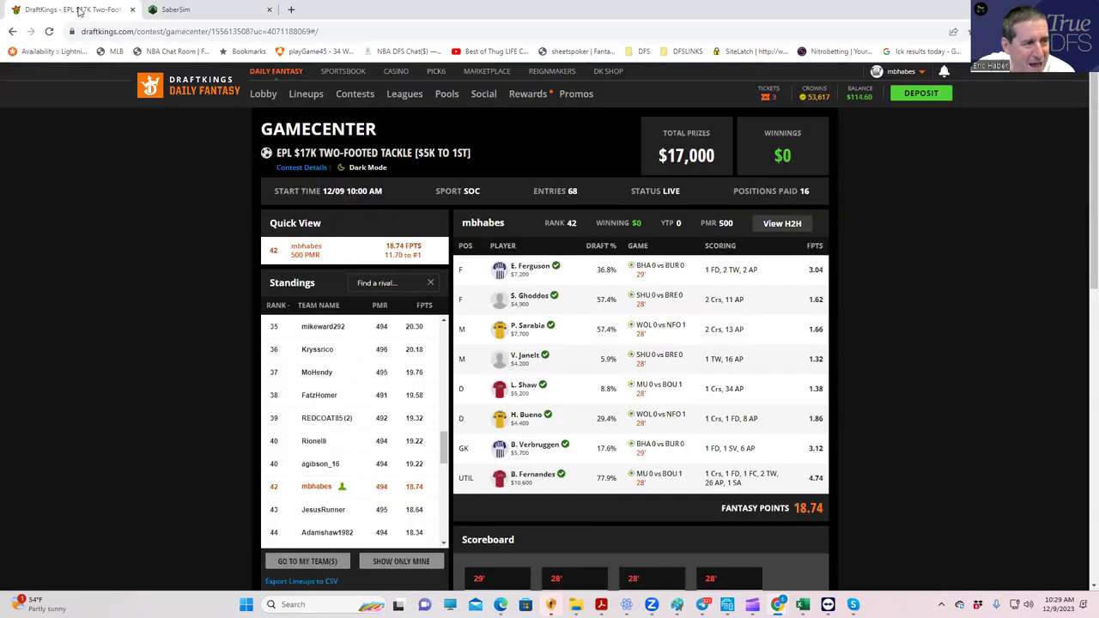
{"action": "left_click", "coordinate": [305, 95]}
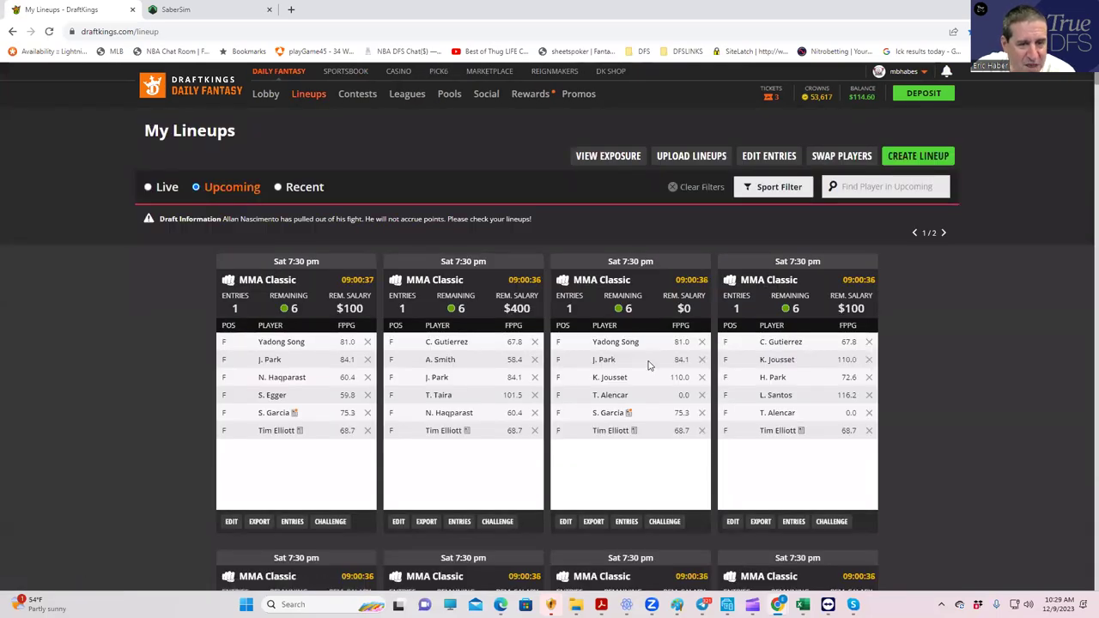
{"action": "scroll", "coordinate": [649, 364], "scroll_direction": "down", "scroll_amount": 15}
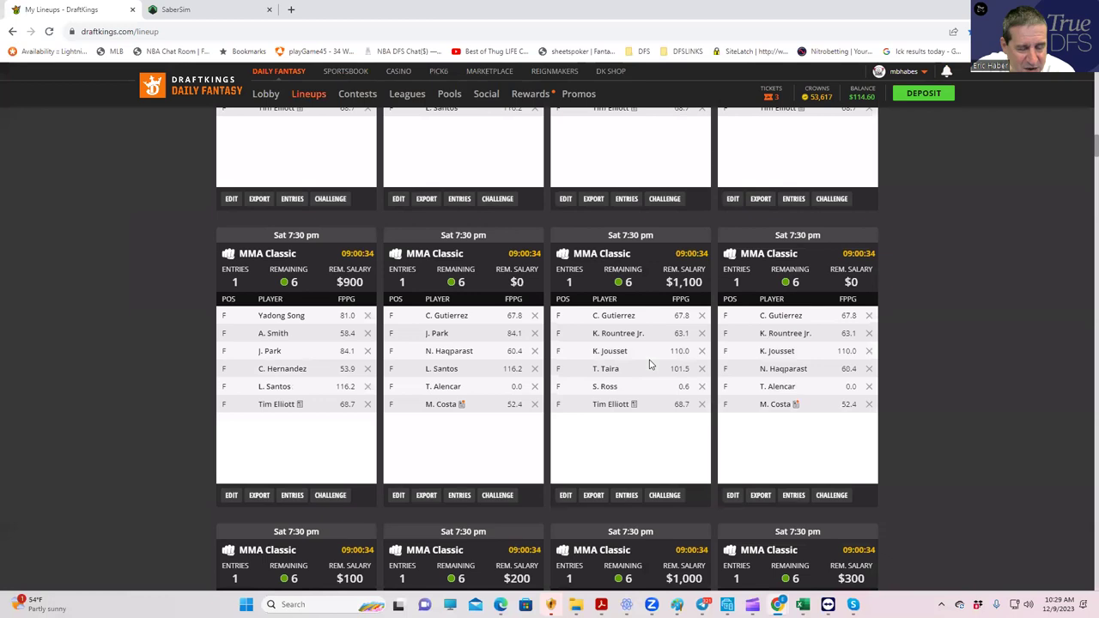
{"action": "scroll", "coordinate": [650, 364], "scroll_direction": "down", "scroll_amount": 1}
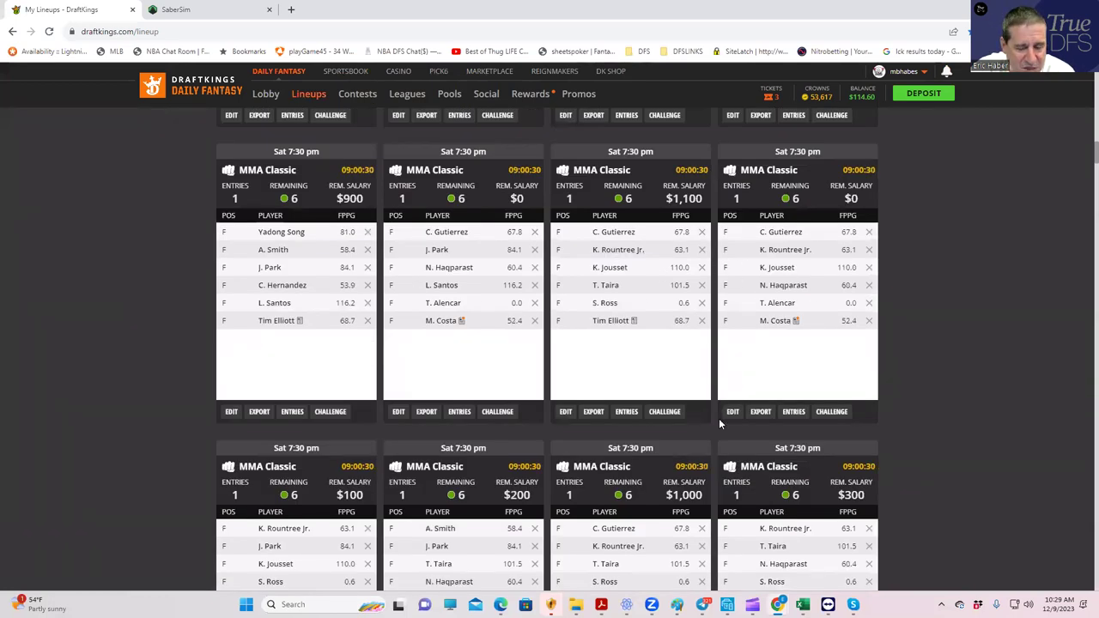
Open the DupeTest1 v3 workbook from the DFSSheets folder and go to the first rows of the RemoveDupes sheet.
{"action": "mouse_move", "coordinate": [576, 605]}
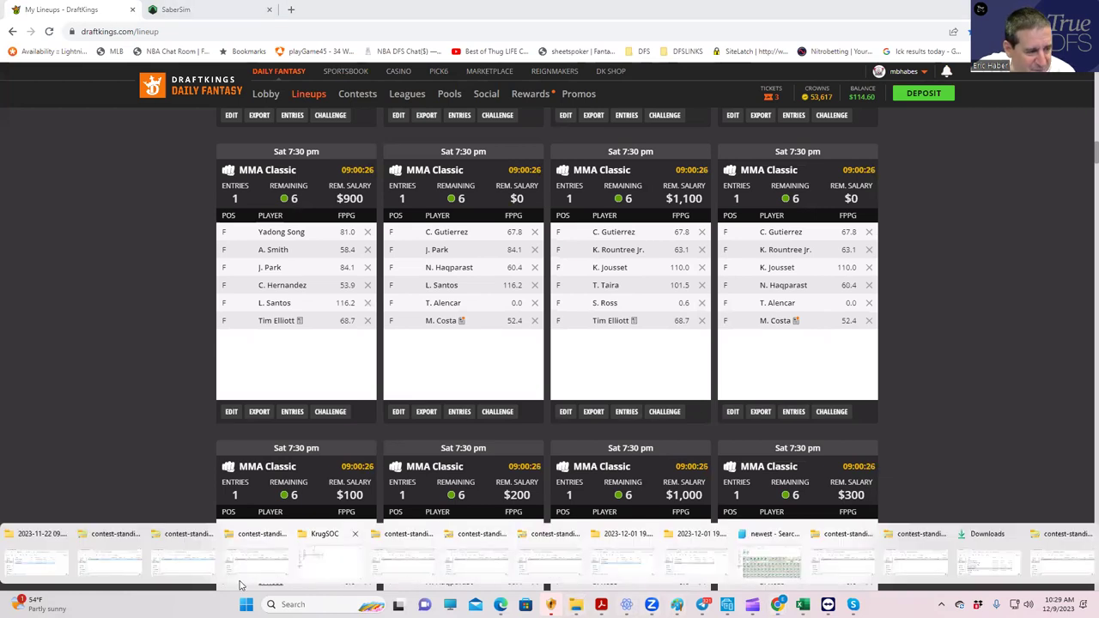
{"action": "left_click", "coordinate": [322, 576]}
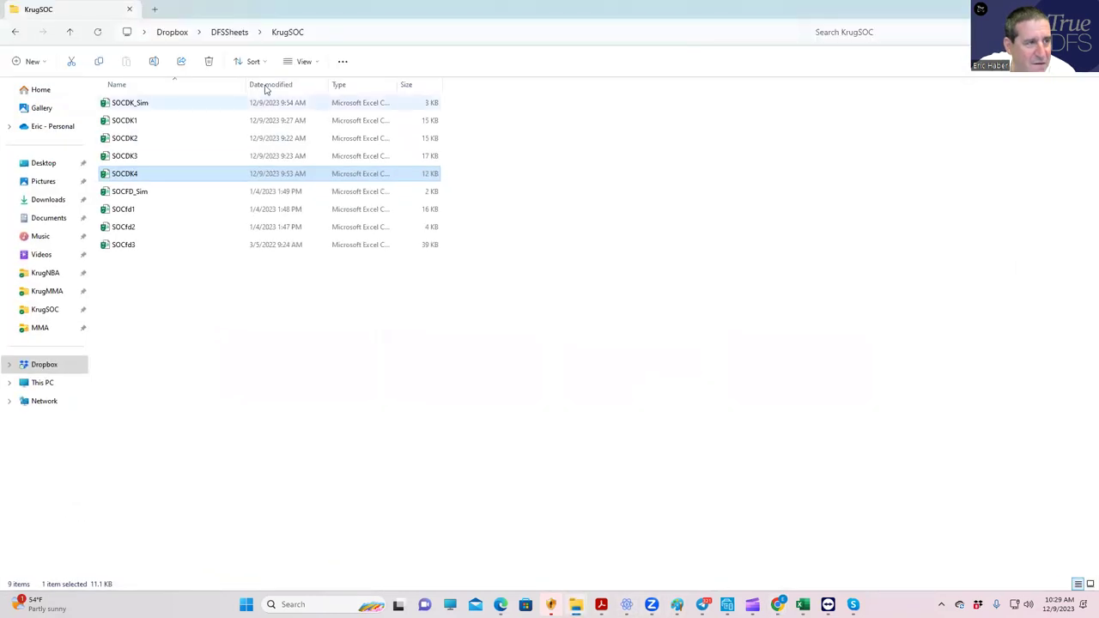
{"action": "left_click", "coordinate": [238, 34]}
{"action": "scroll", "coordinate": [216, 496], "scroll_direction": "down", "scroll_amount": 4}
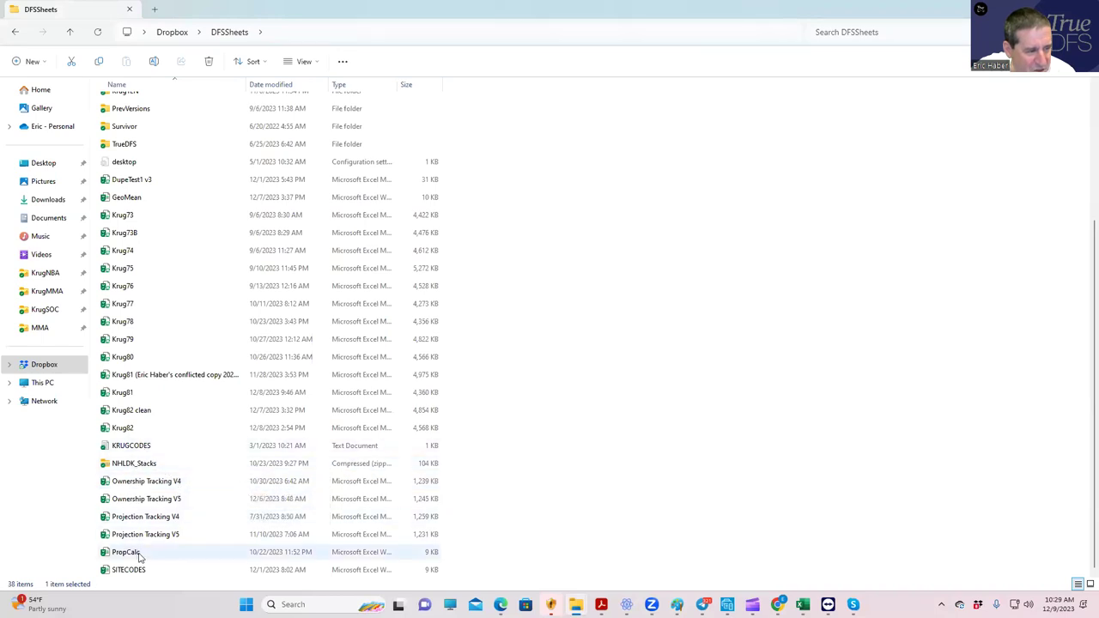
{"action": "left_click", "coordinate": [130, 182]}
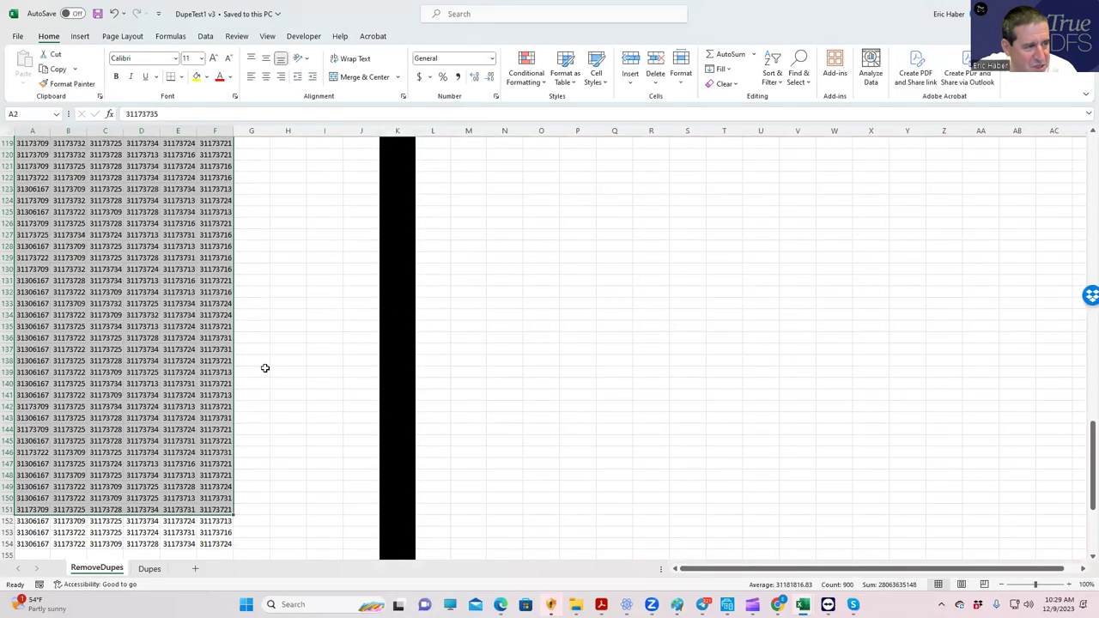
{"action": "scroll", "coordinate": [264, 368], "scroll_direction": "up", "scroll_amount": 20}
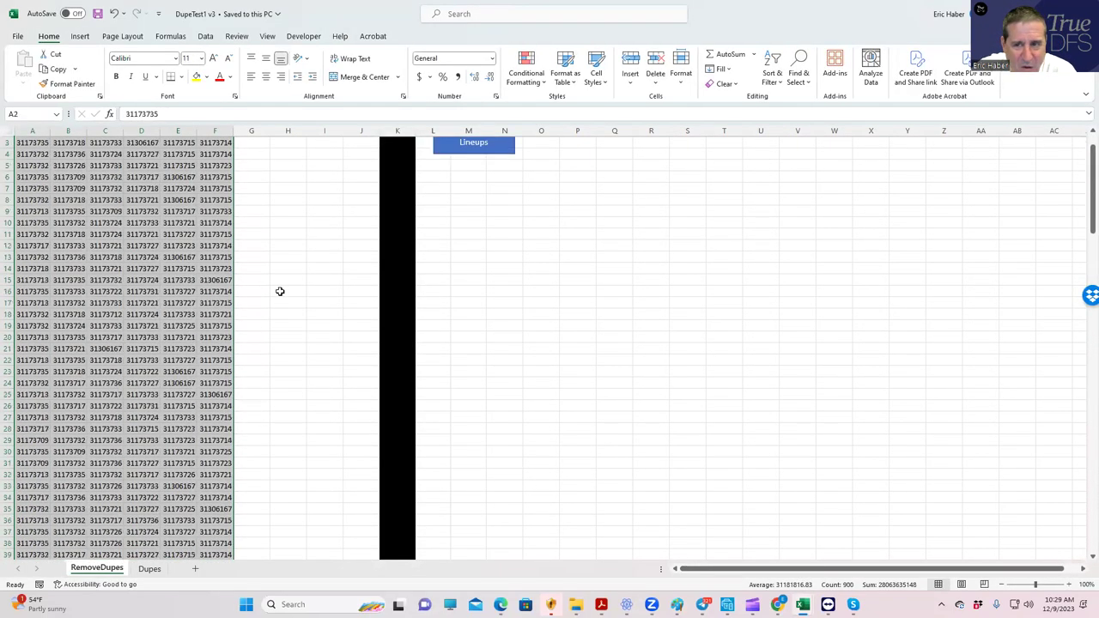
{"action": "scroll", "coordinate": [280, 291], "scroll_direction": "up", "scroll_amount": 1}
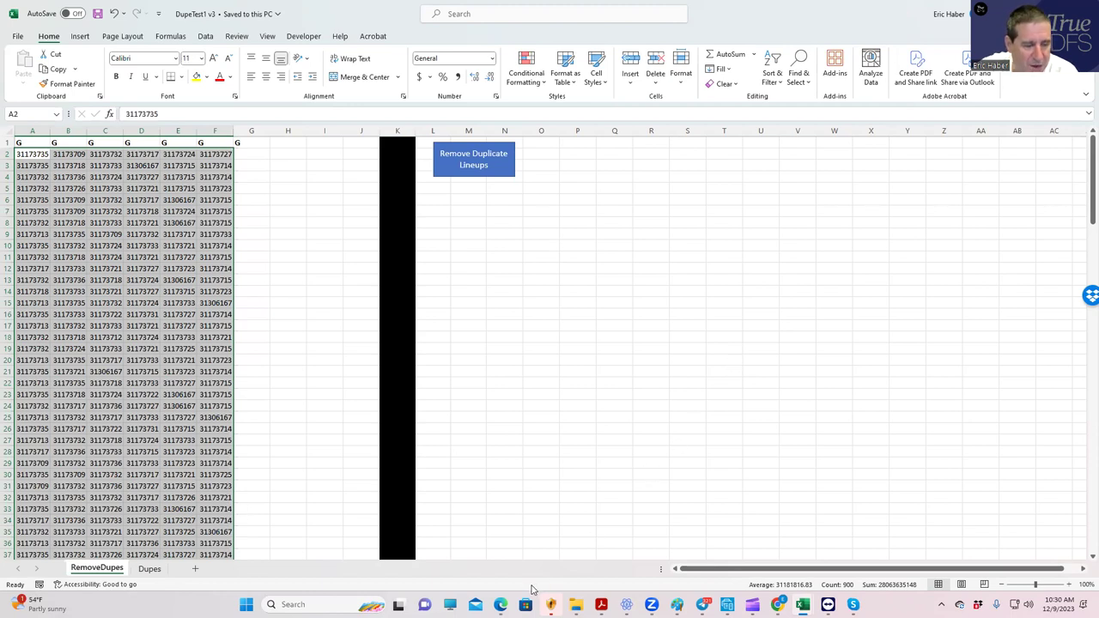
{"action": "left_click", "coordinate": [575, 605]}
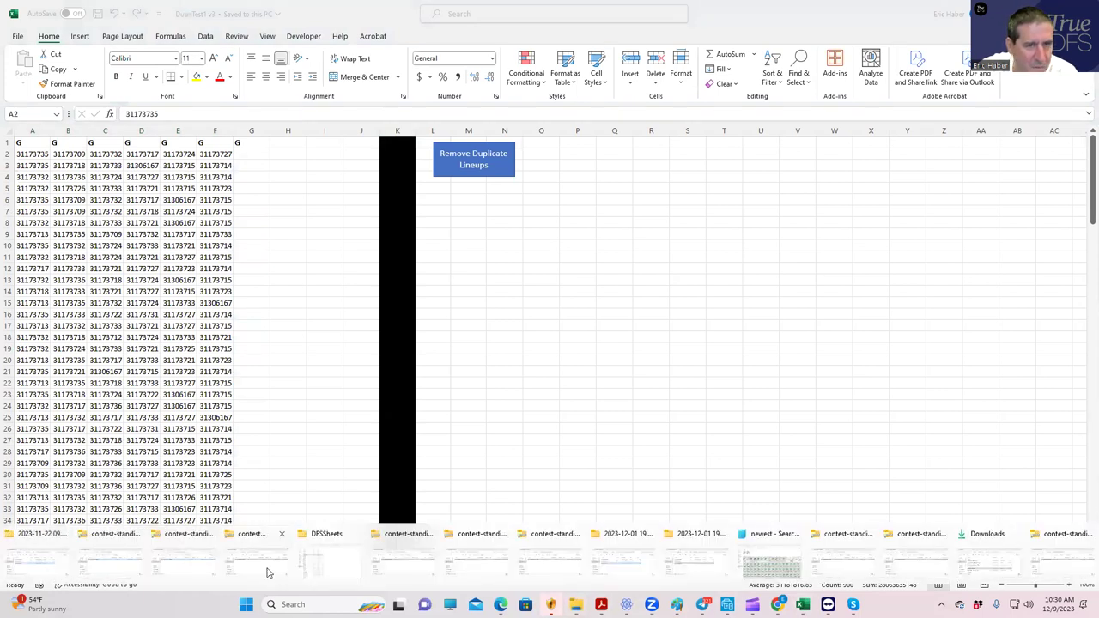
{"action": "left_click", "coordinate": [266, 573]}
{"action": "left_click", "coordinate": [452, 299]}
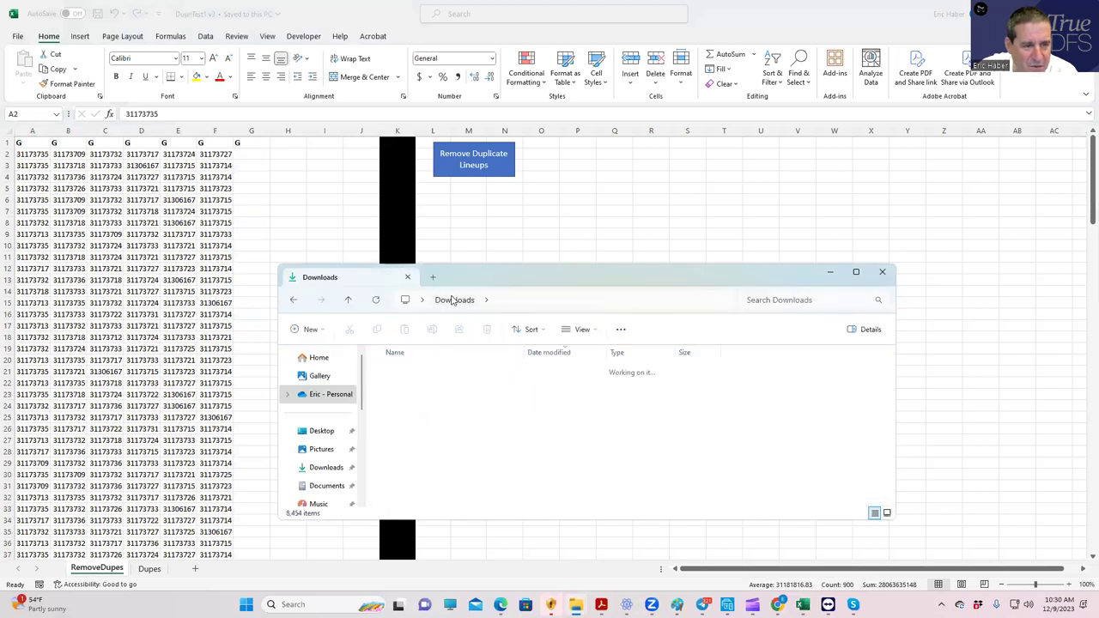
{"action": "left_click", "coordinate": [882, 272]}
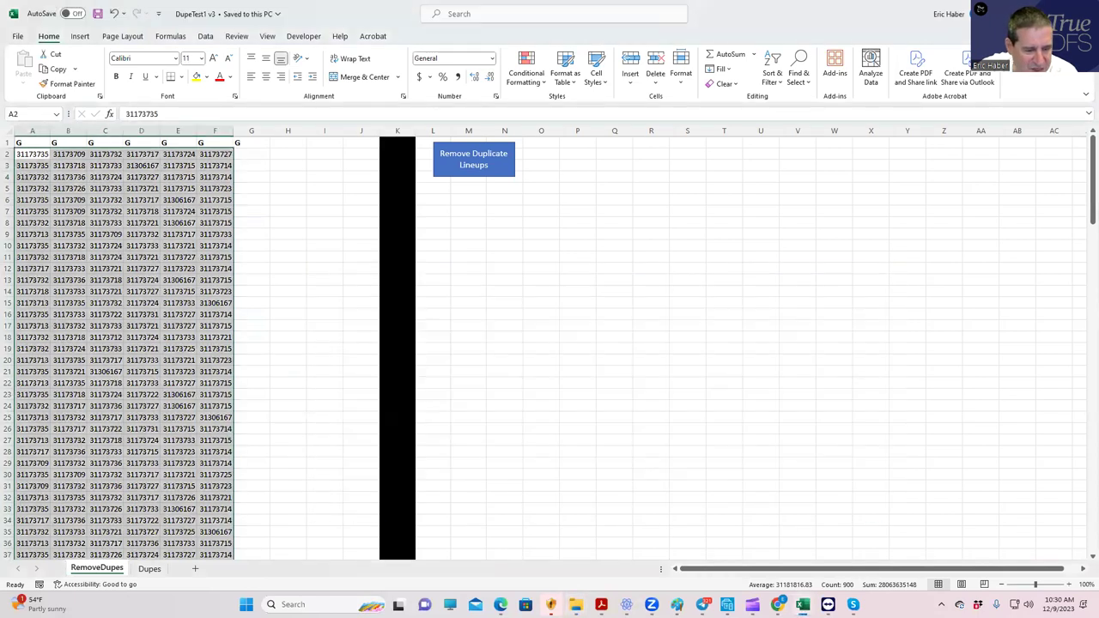
Open the SIMS10DUPES file from the MMA folder inside DFSSheets' TrueDFS folder.
{"action": "mouse_move", "coordinate": [576, 605]}
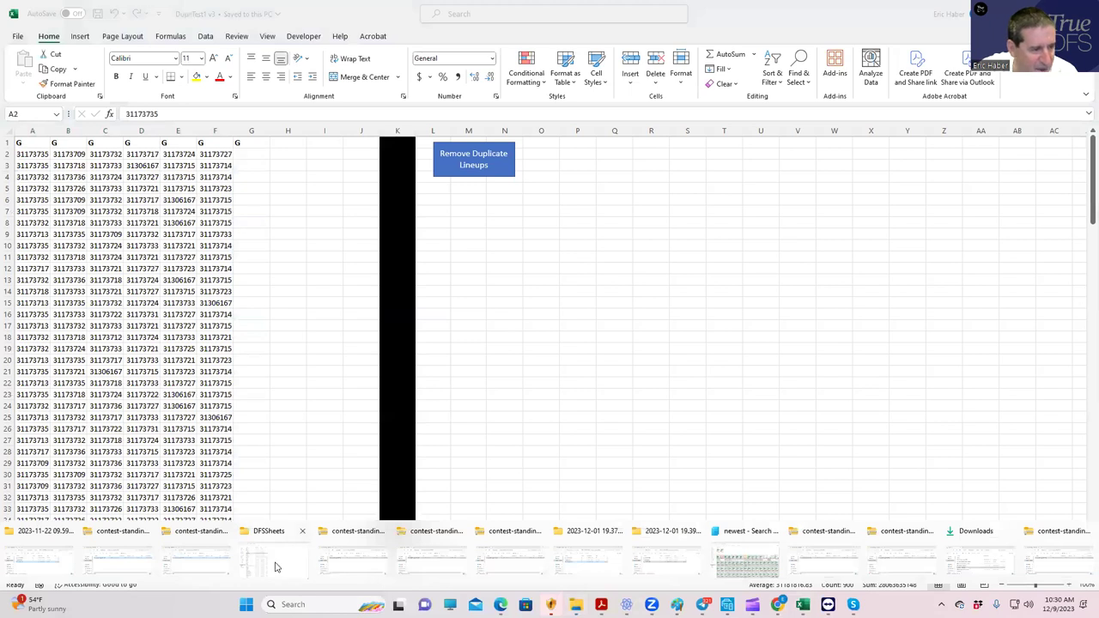
{"action": "left_click", "coordinate": [283, 562]}
{"action": "left_click", "coordinate": [133, 146]}
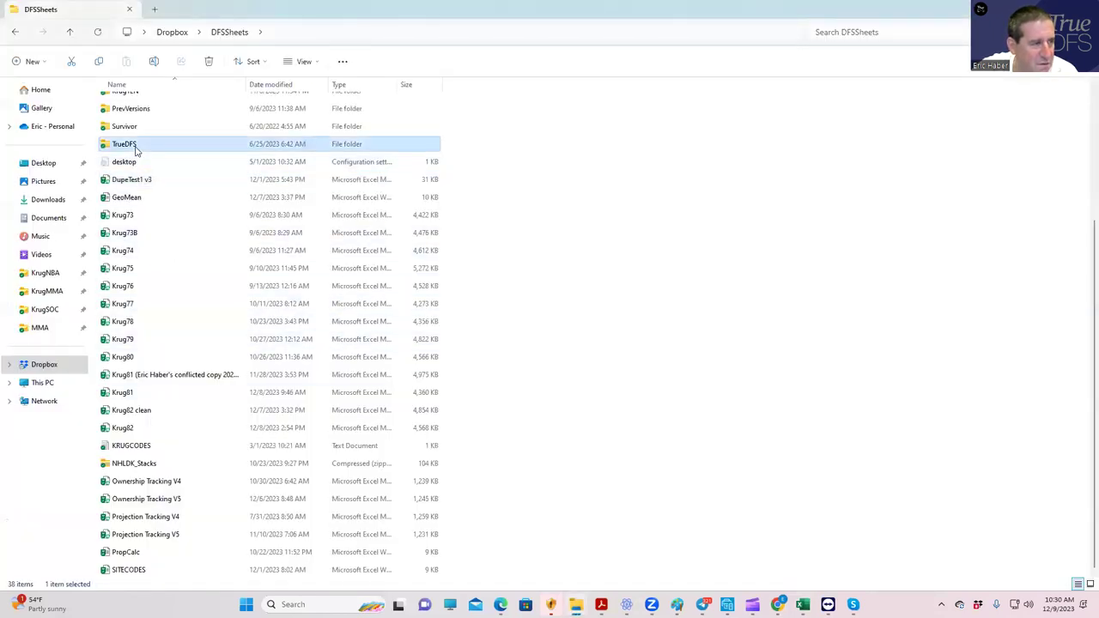
{"action": "double_click", "coordinate": [135, 150]}
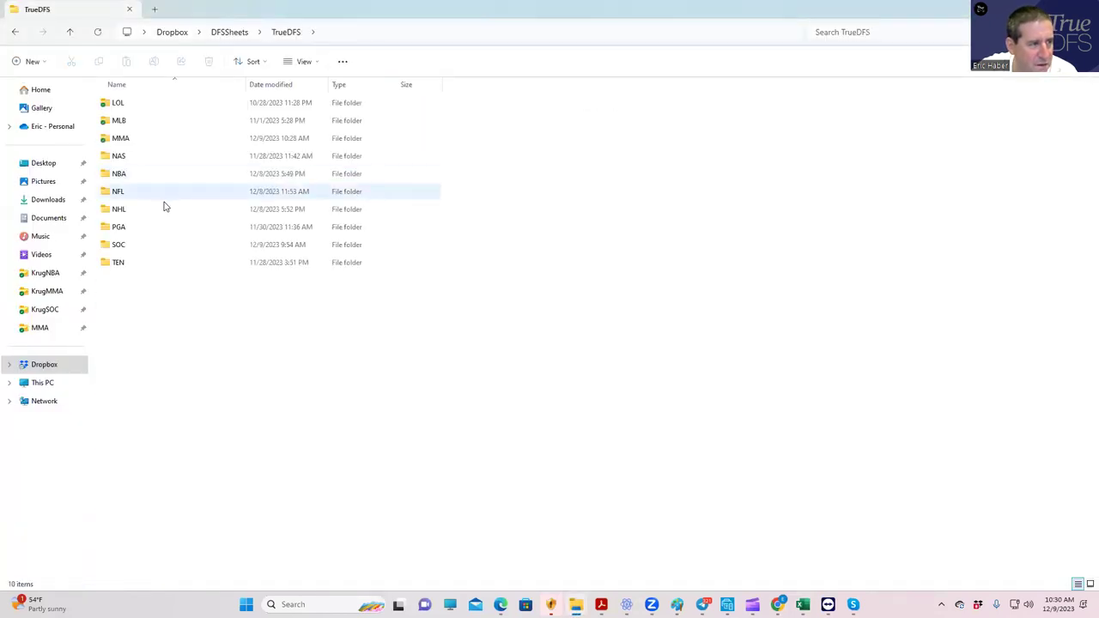
{"action": "double_click", "coordinate": [118, 140]}
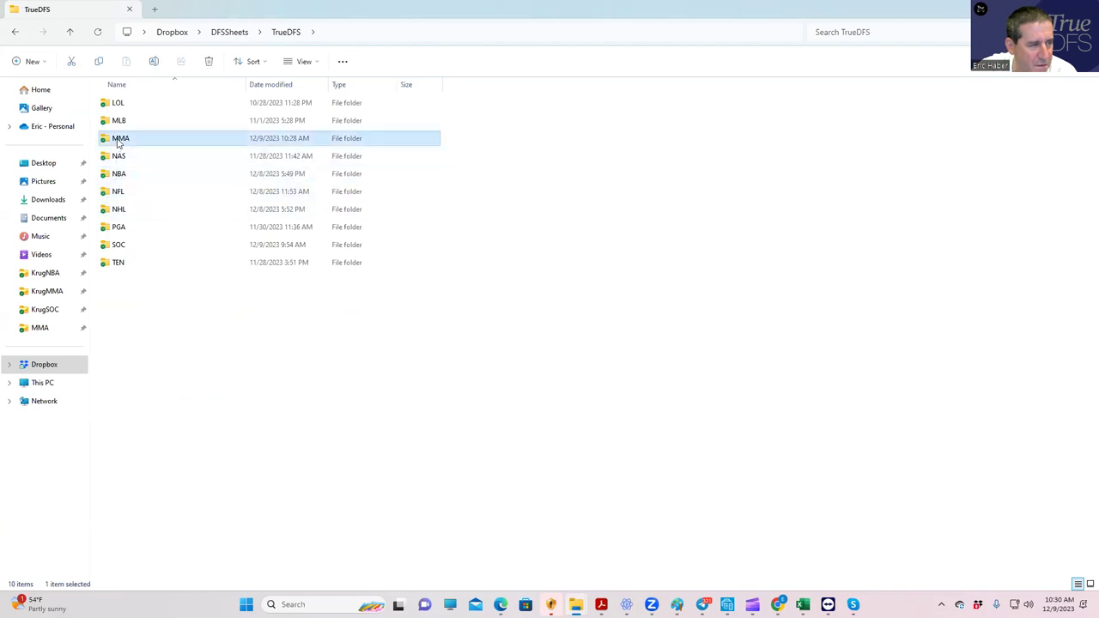
{"action": "double_click", "coordinate": [540, 14]}
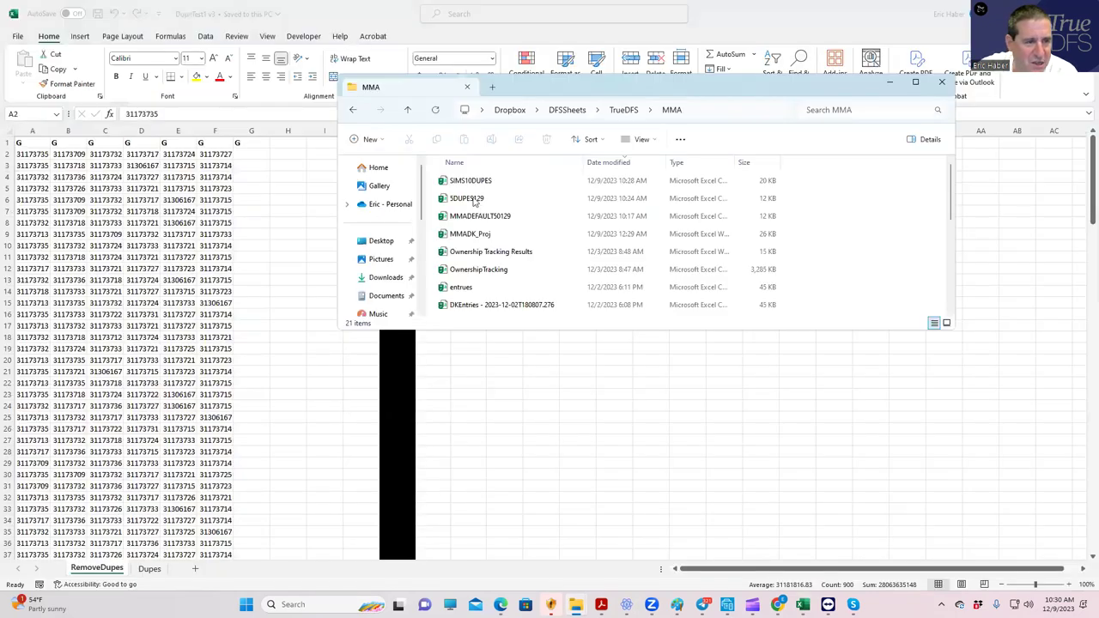
{"action": "left_click", "coordinate": [464, 184]}
{"action": "double_click", "coordinate": [468, 181]}
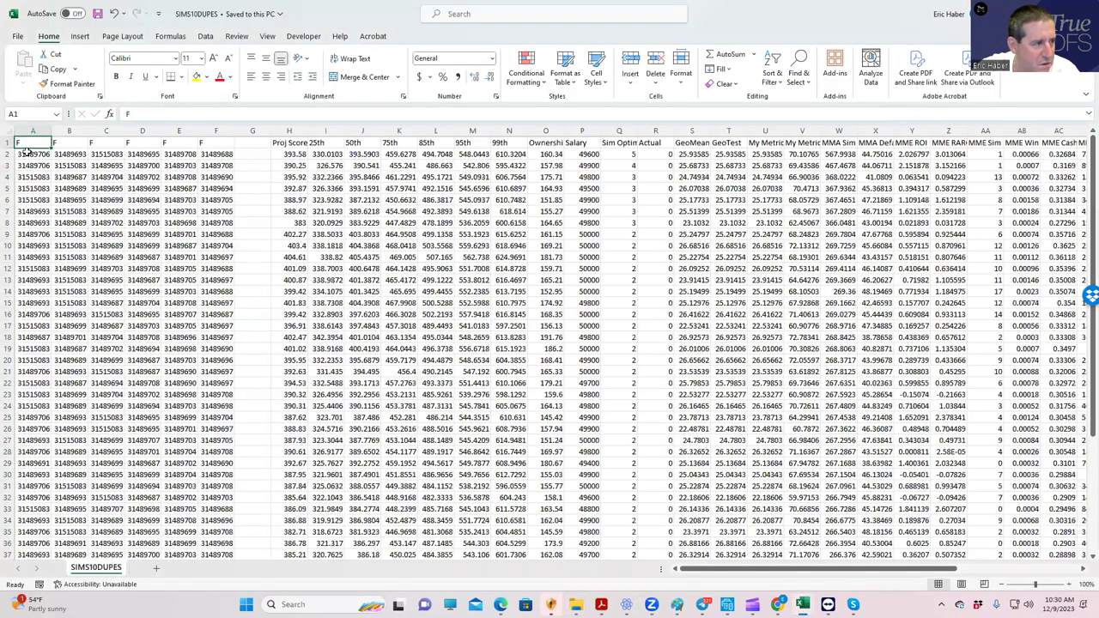
Copy the SIMS10DUPES lineup player IDs in A2:F51 and paste them at A2 of DupeTest1 v3's RemoveDupes sheet.
{"action": "left_click_drag", "start_coordinate": [33, 154], "coordinate": [215, 544]}
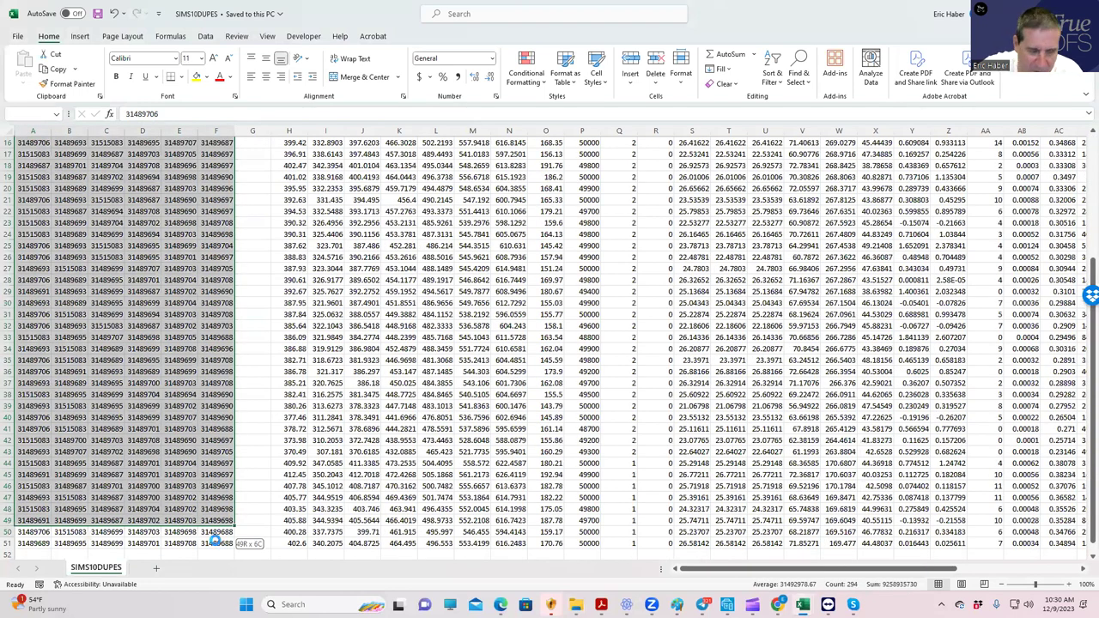
{"action": "key", "text": "ctrl+c"}
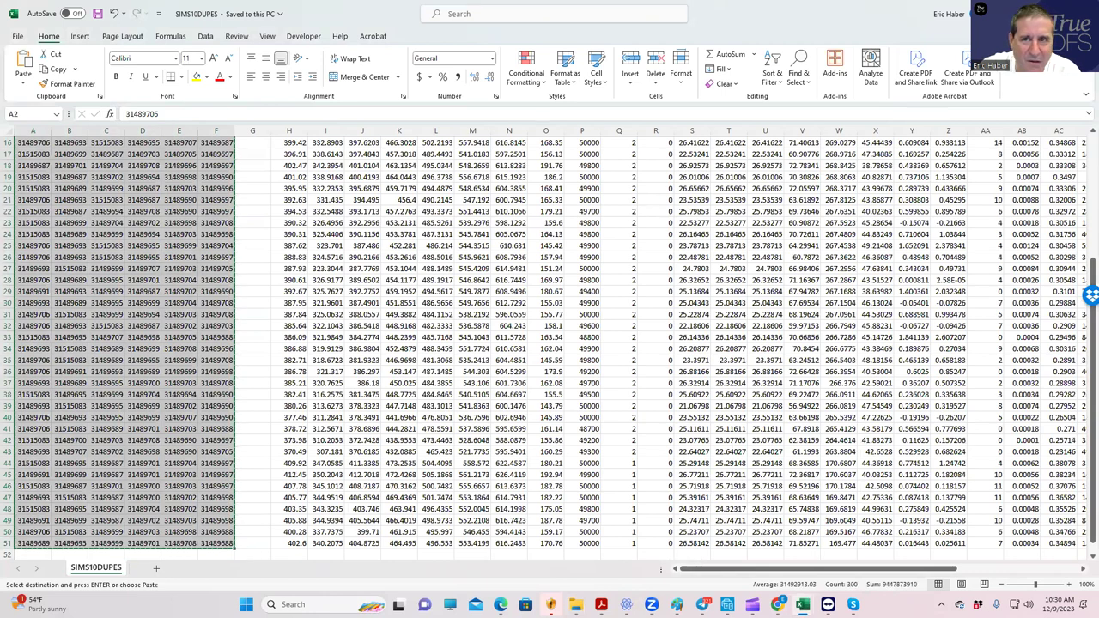
{"action": "key", "text": "alt+Tab"}
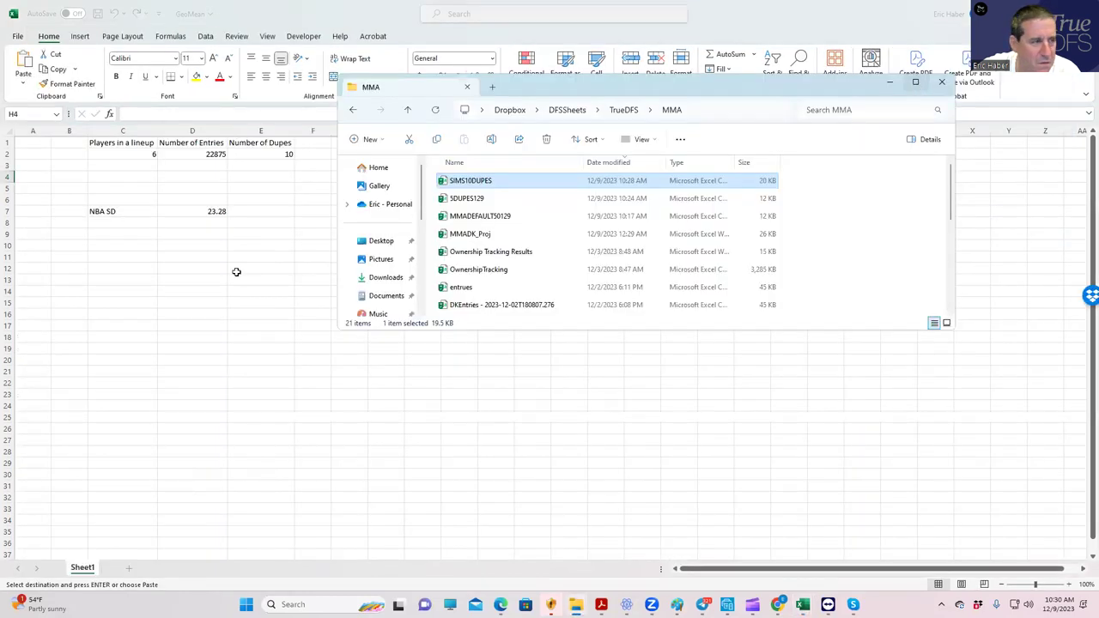
{"action": "left_click", "coordinate": [915, 87]}
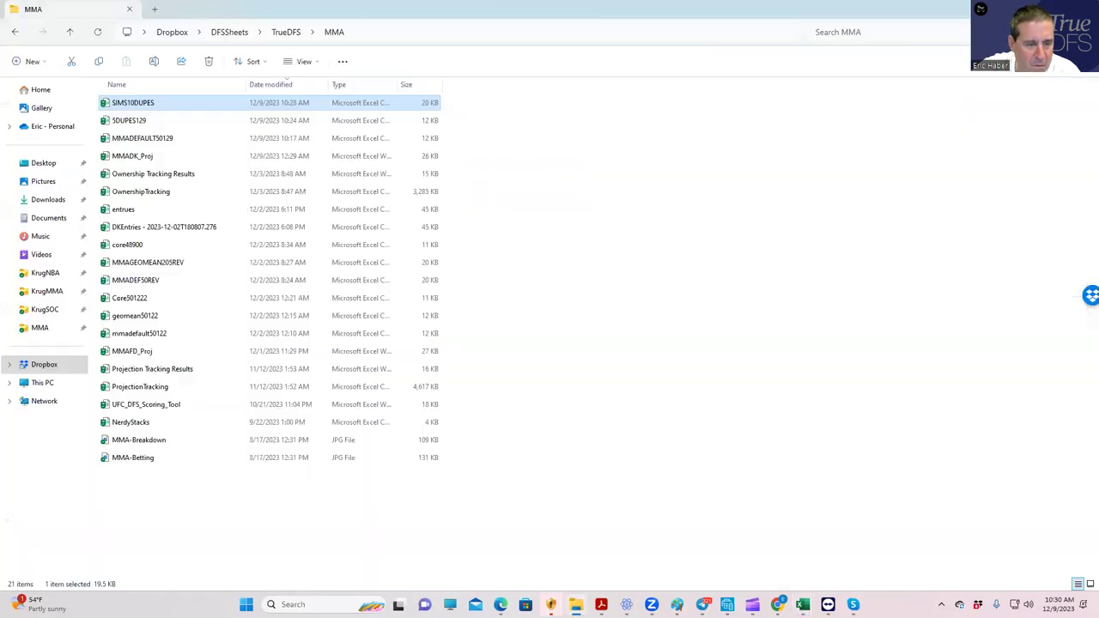
{"action": "mouse_move", "coordinate": [802, 604]}
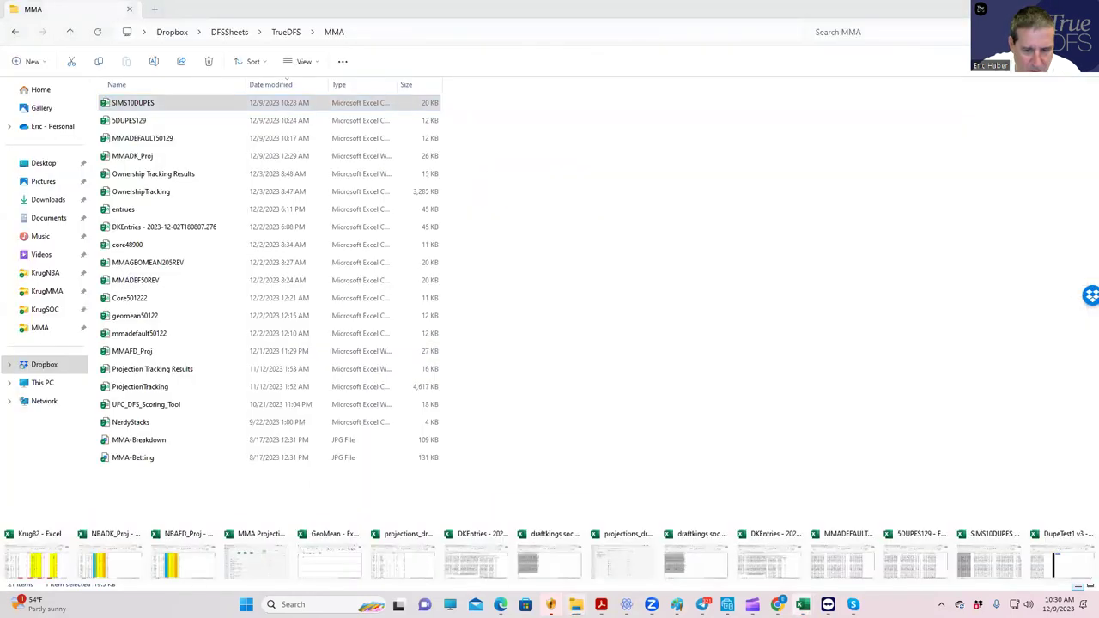
{"action": "left_click", "coordinate": [1040, 560]}
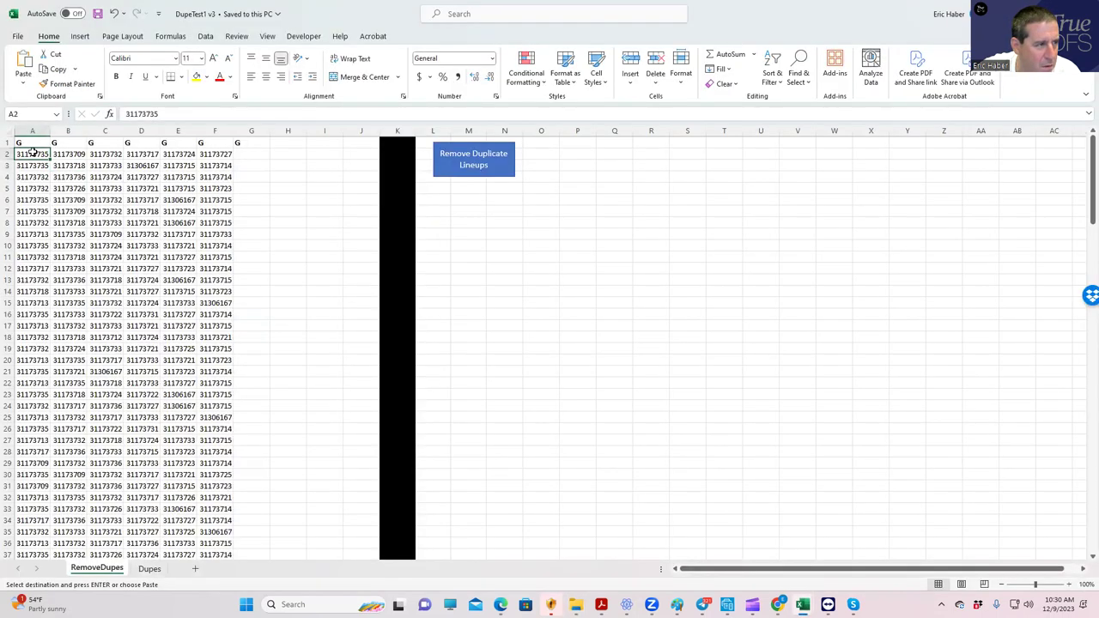
{"action": "key", "text": "ctrl+v"}
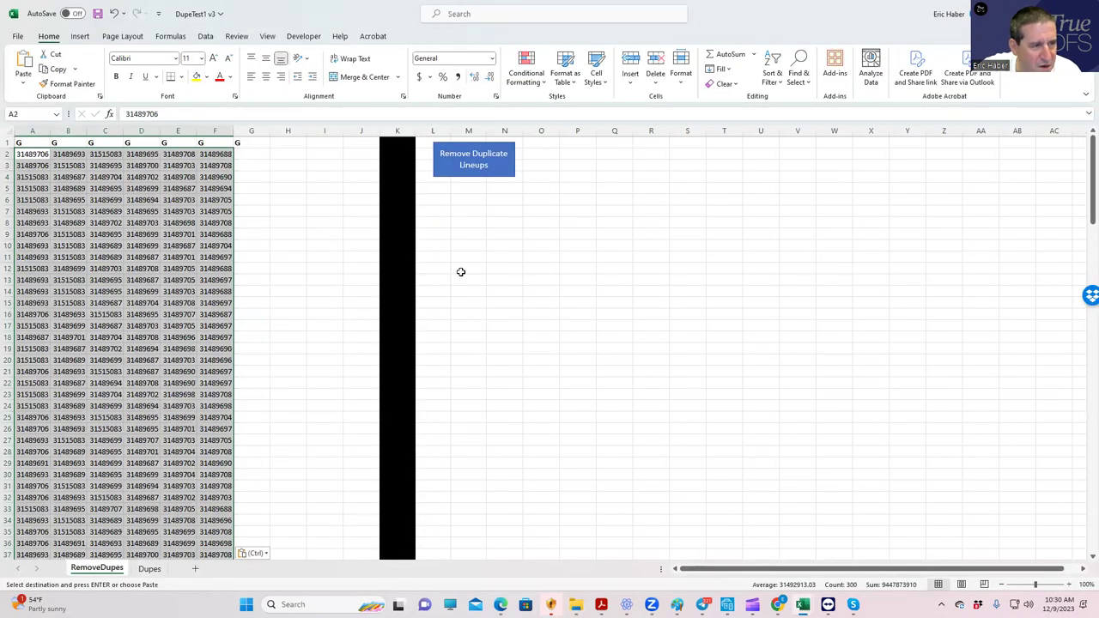
Open the 5DUPES129 file from the MMA folder and copy its lineup player IDs in A2:F51.
{"action": "mouse_move", "coordinate": [728, 605]}
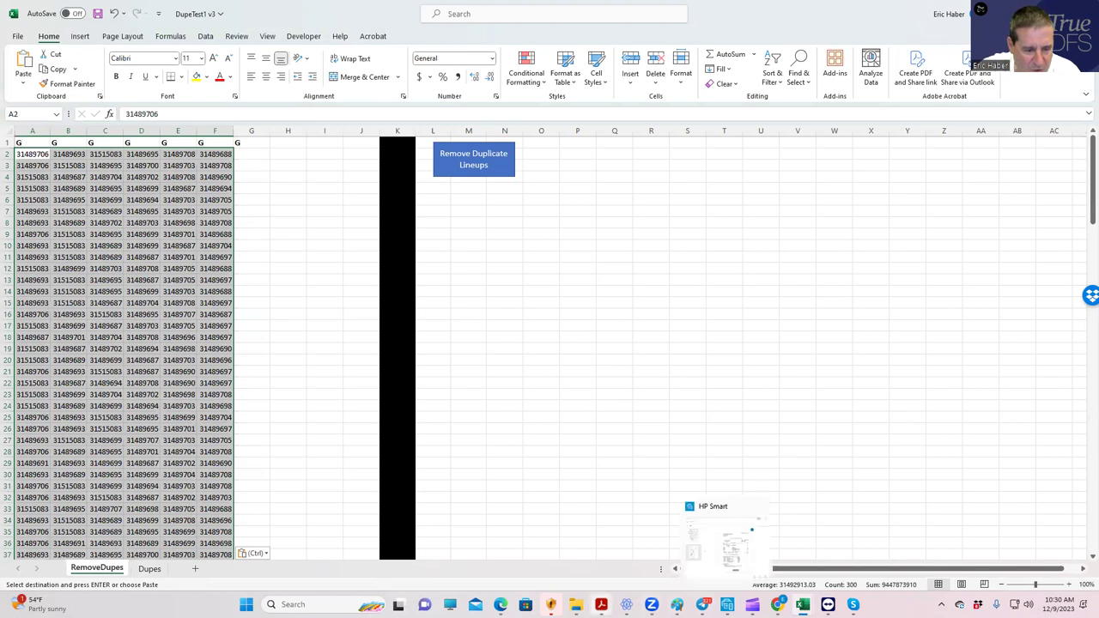
{"action": "left_click", "coordinate": [575, 605]}
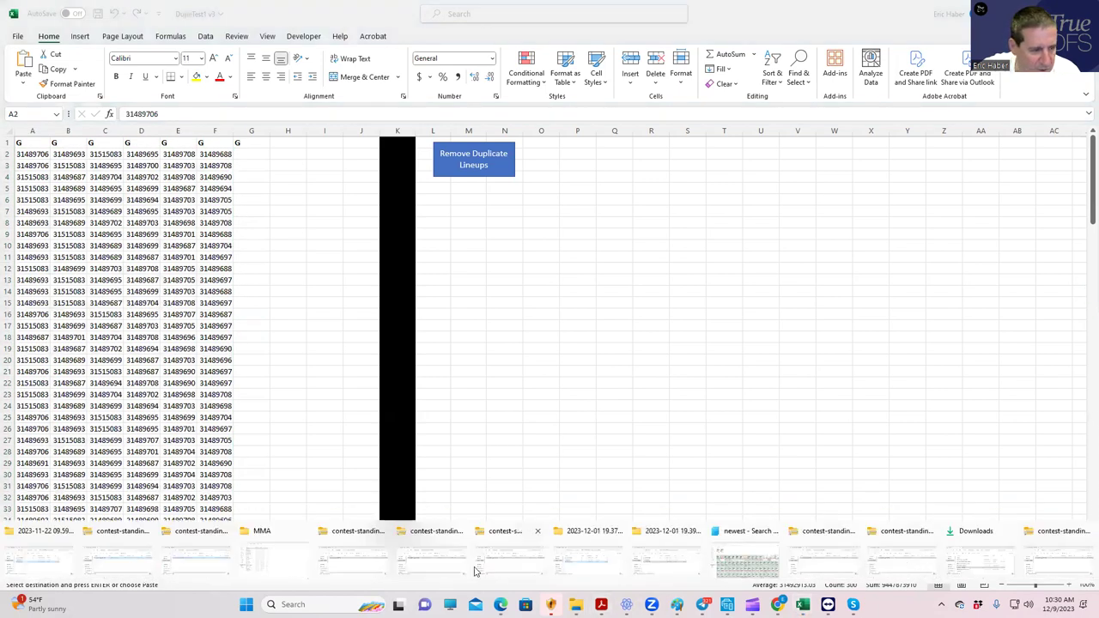
{"action": "left_click", "coordinate": [306, 554]}
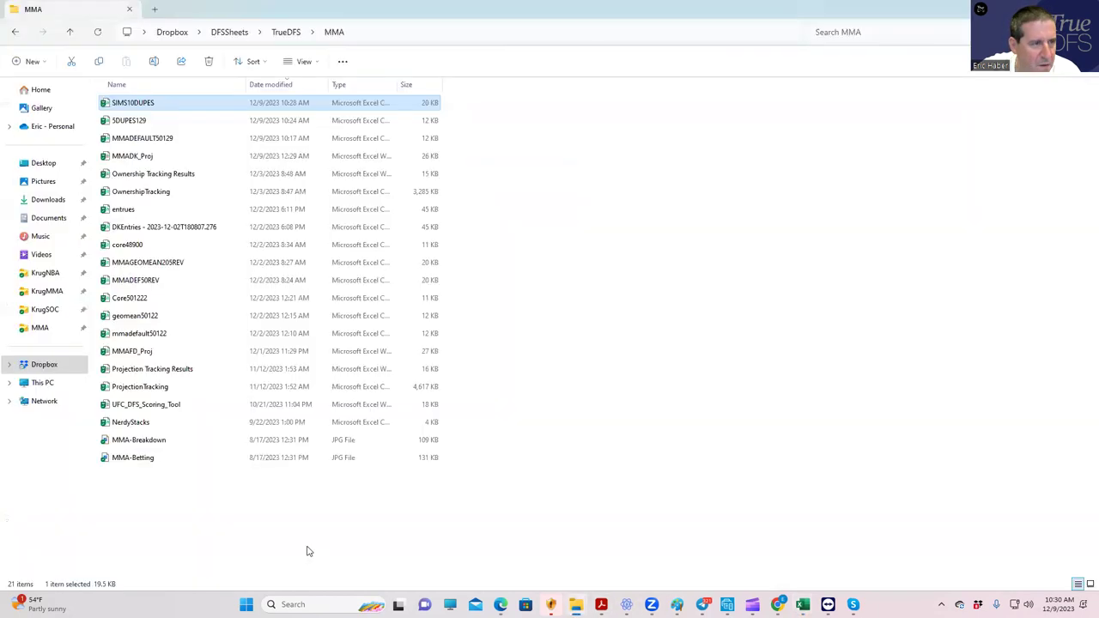
{"action": "left_click", "coordinate": [129, 120]}
{"action": "key", "text": "Return"}
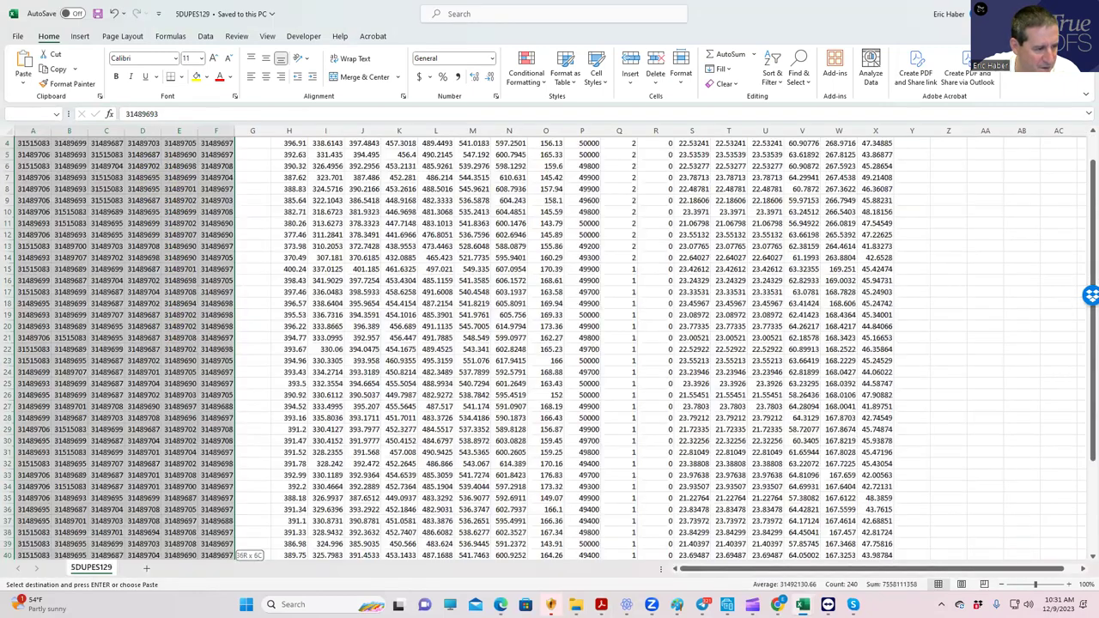
{"action": "mouse_move", "coordinate": [225, 554]}
{"action": "left_mouse_down"}
{"action": "mouse_move", "coordinate": [210, 572]}
{"action": "mouse_move", "coordinate": [211, 534]}
{"action": "mouse_move", "coordinate": [214, 546]}
{"action": "left_mouse_up"}
{"action": "key", "text": "ctrl+c"}
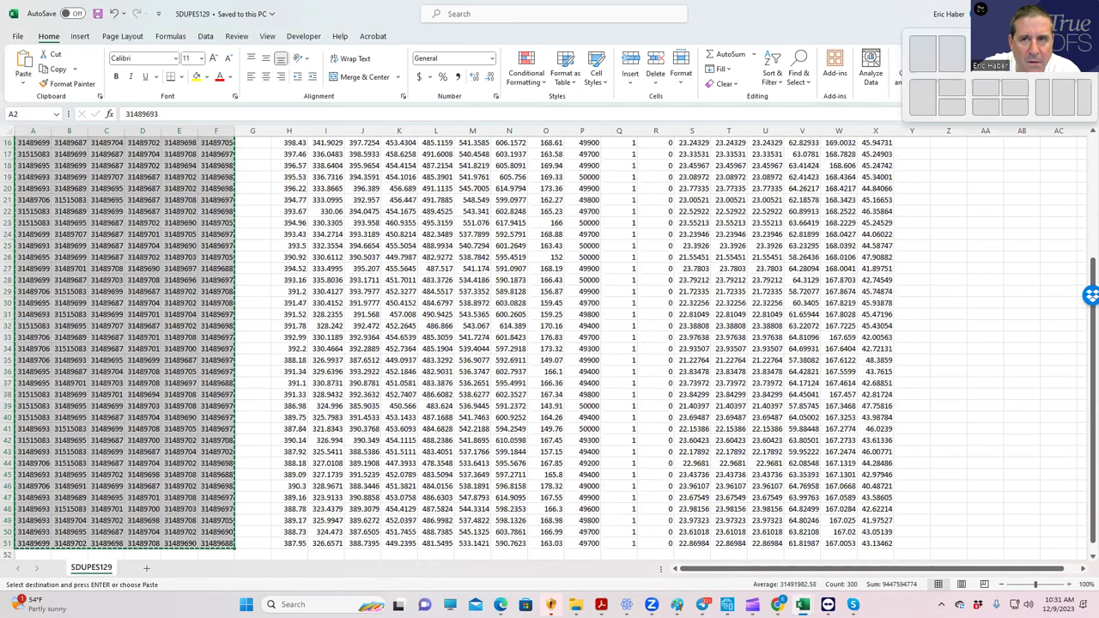
Paste the 5DUPES129 lineups into DupeTest1 v3's RemoveDupes sheet starting at A52, directly below the SIMS10DUPES lineups.
{"action": "key", "text": "alt+Tab"}
{"action": "key", "text": "ctrl+v"}
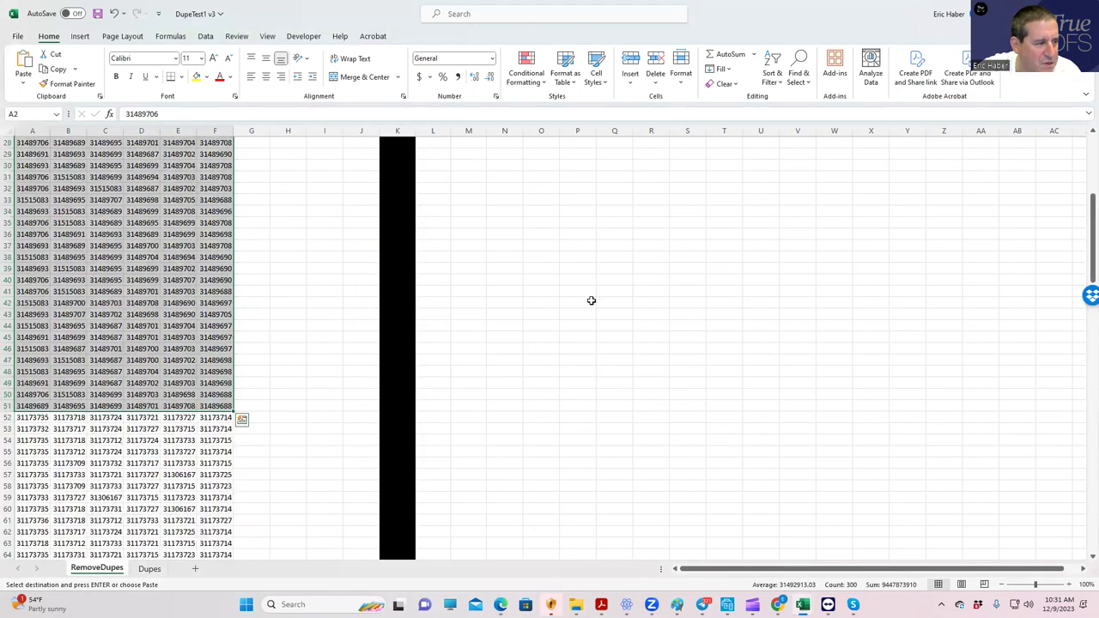
{"action": "left_click", "coordinate": [49, 418]}
{"action": "key", "text": "ctrl+v"}
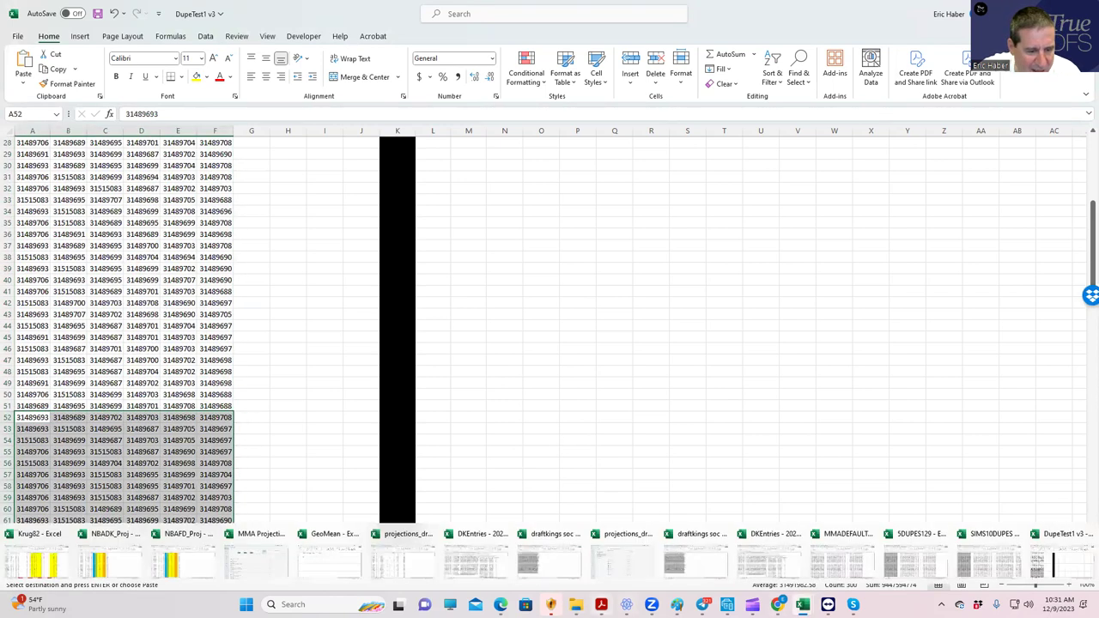
Open the MMADEFAULT50129 file from the MMA folder and copy its lineup player IDs in A2:F51.
{"action": "left_click", "coordinate": [575, 604]}
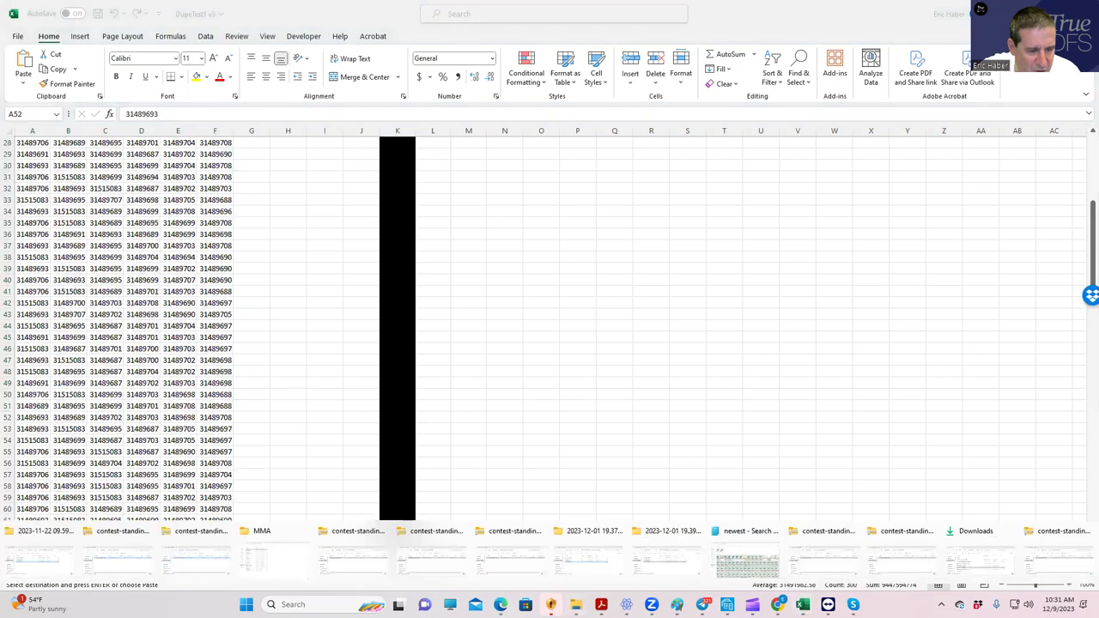
{"action": "left_click", "coordinate": [287, 566]}
{"action": "left_click", "coordinate": [139, 140]}
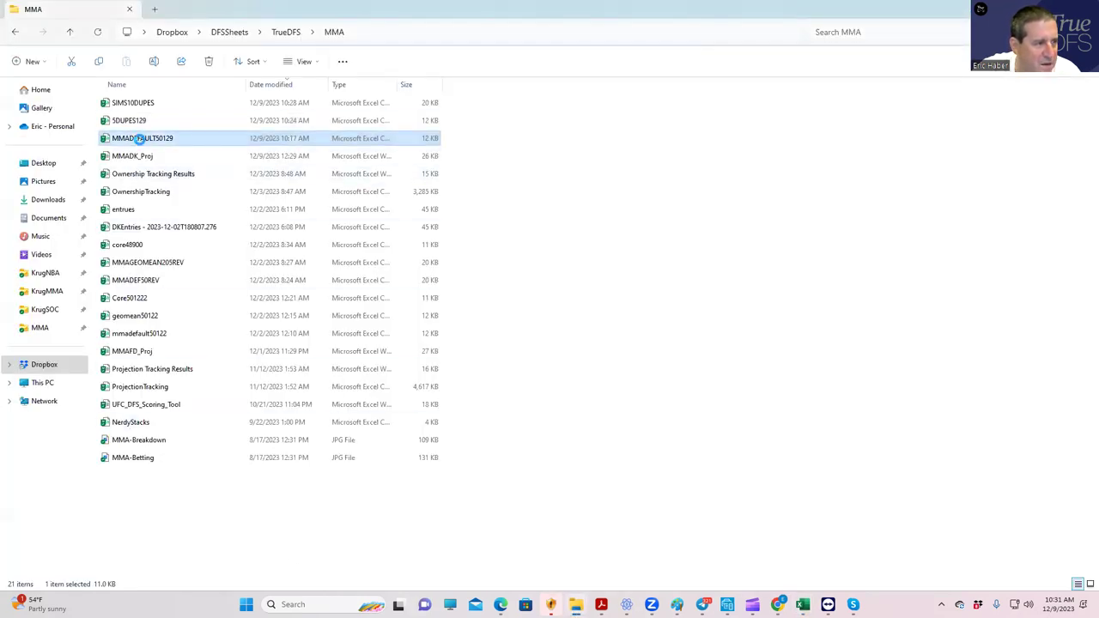
{"action": "key", "text": "Return"}
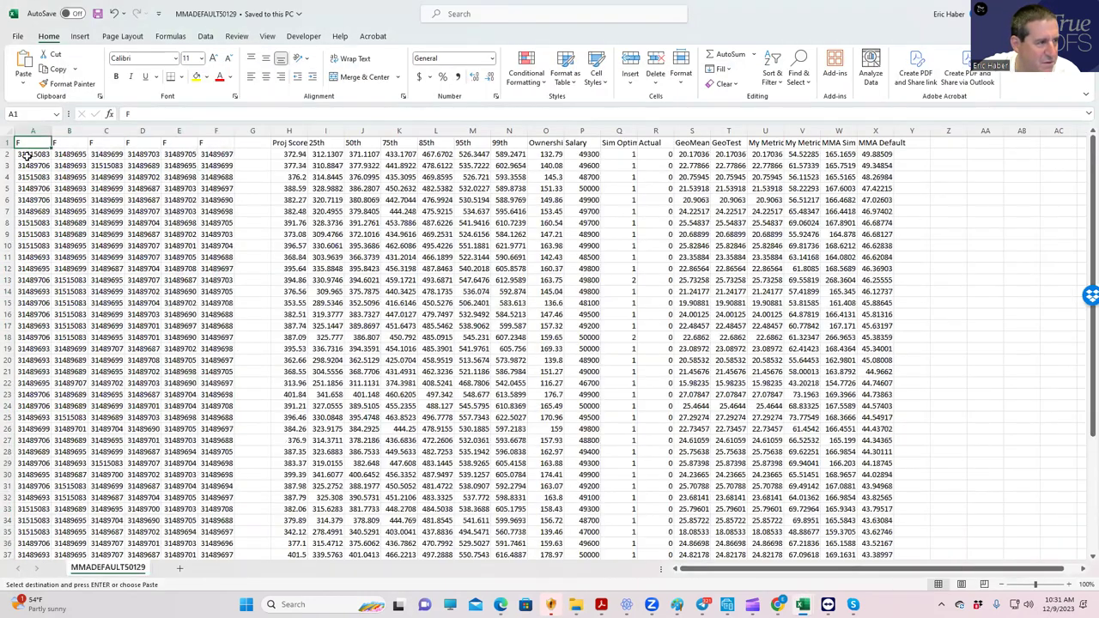
{"action": "left_click_drag", "start_coordinate": [33, 154], "coordinate": [240, 538]}
{"action": "key", "text": "ctrl+c"}
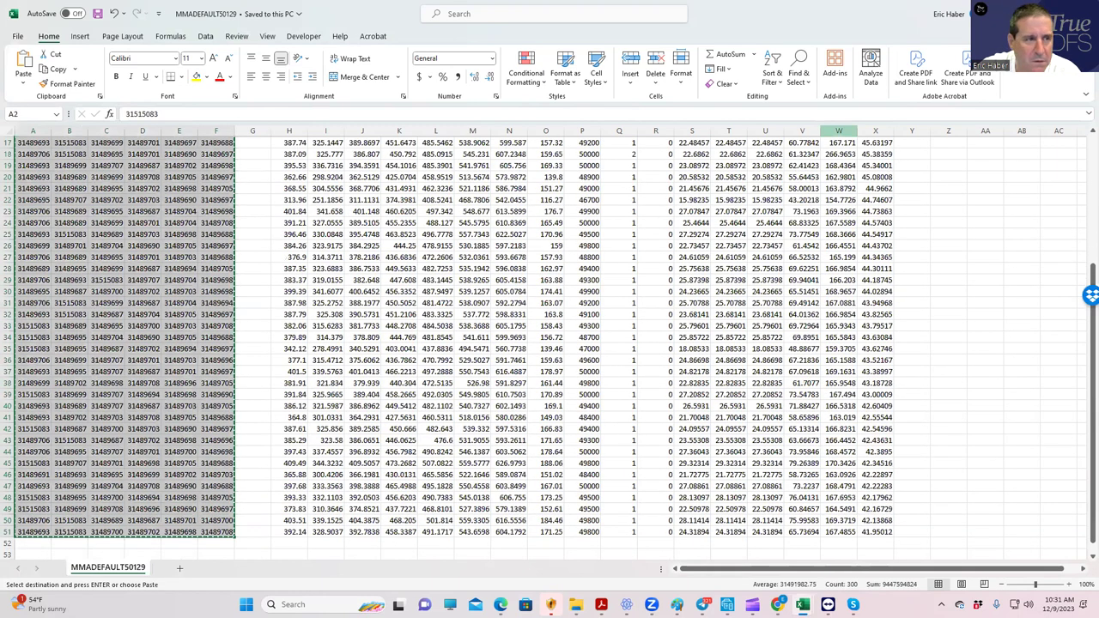
Paste the MMADEFAULT50129 lineups into DupeTest1 v3's RemoveDupes sheet starting at A102, directly below the 5DUPES129 lineups.
{"action": "key", "text": "alt+Tab"}
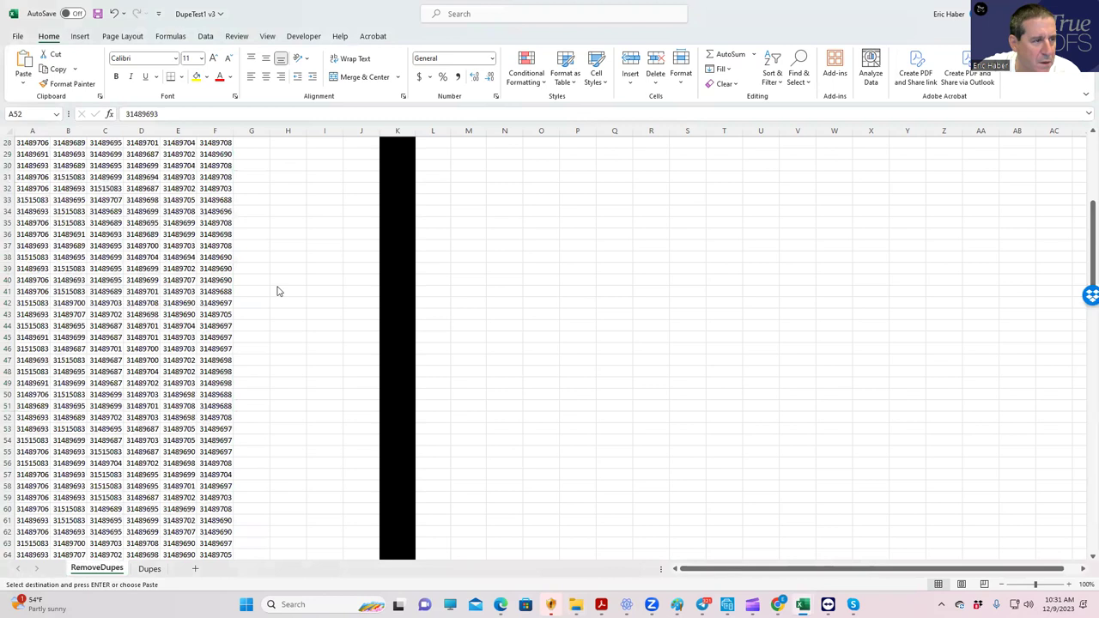
{"action": "key", "text": "ctrl+v"}
{"action": "scroll", "coordinate": [310, 289], "scroll_direction": "down", "scroll_amount": 19}
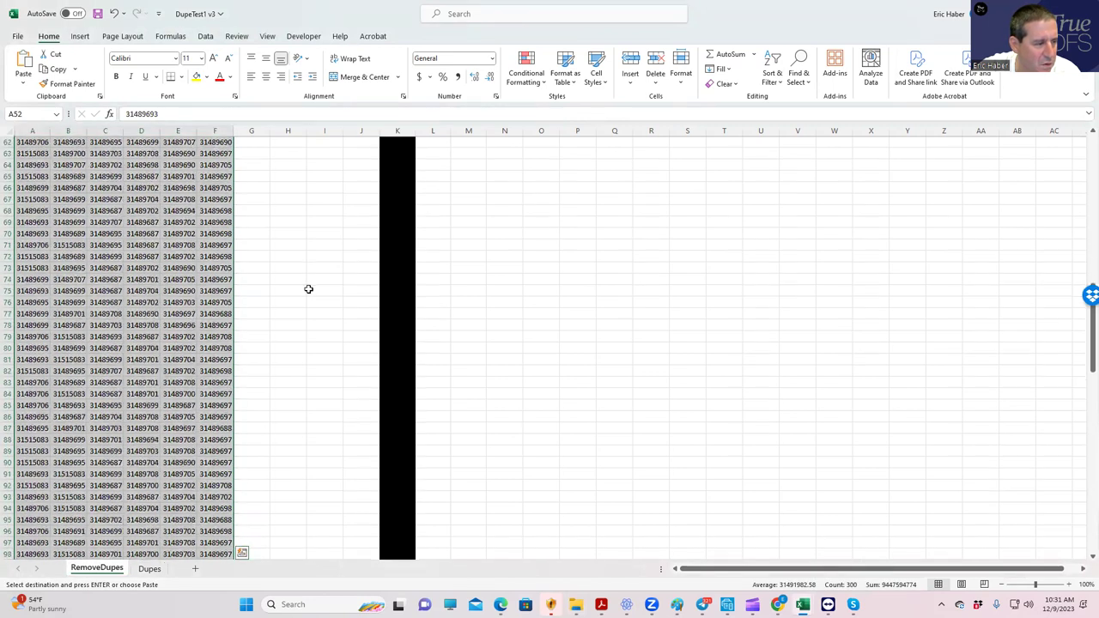
{"action": "left_click", "coordinate": [38, 336]}
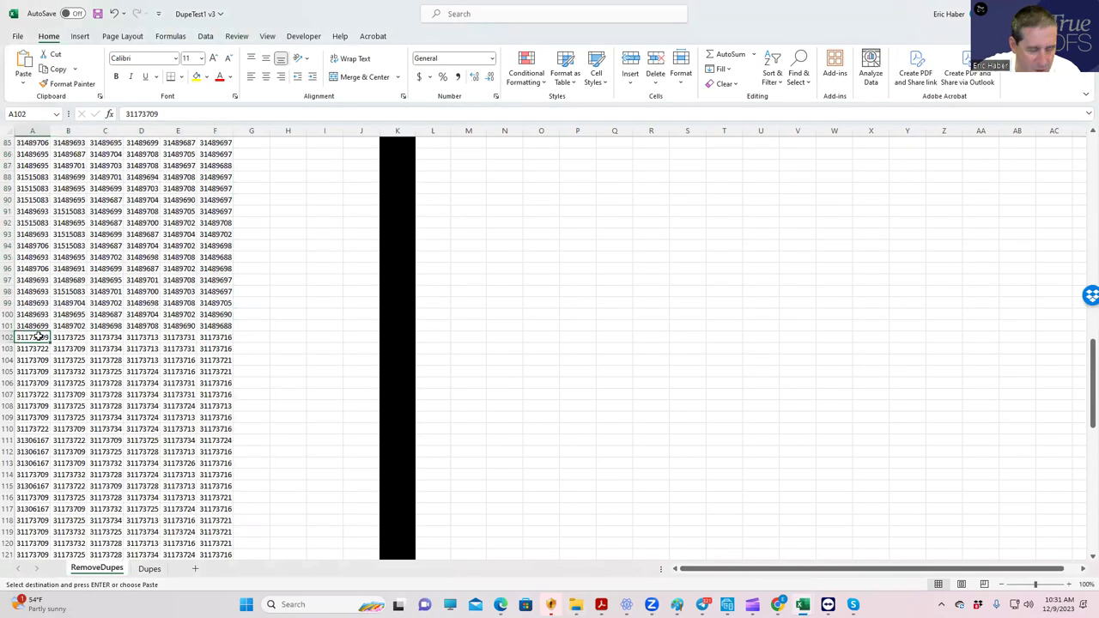
{"action": "key", "text": "ctrl+v"}
{"action": "scroll", "coordinate": [288, 370], "scroll_direction": "down", "scroll_amount": 10}
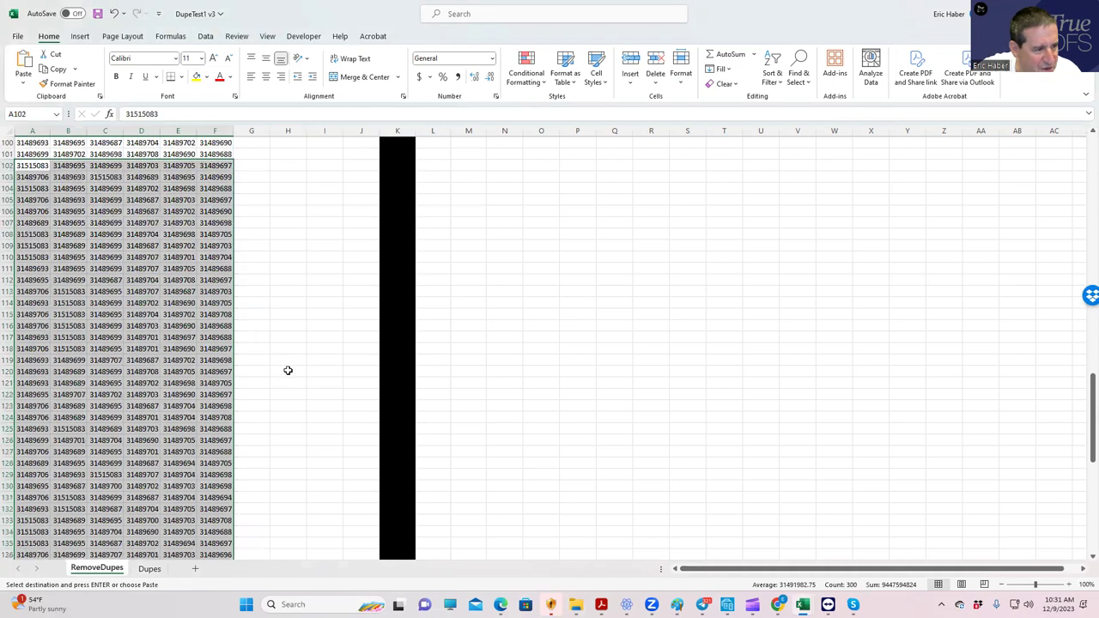
Clear the leftover old lineup rows beneath the last pasted block on the RemoveDupes sheet.
{"action": "scroll", "coordinate": [288, 370], "scroll_direction": "down", "scroll_amount": 9}
{"action": "left_click_drag", "start_coordinate": [25, 257], "coordinate": [204, 281]}
{"action": "key", "text": "Delete"}
{"action": "left_click", "coordinate": [215, 383]}
{"action": "scroll", "coordinate": [797, 314], "scroll_direction": "up", "scroll_amount": 11}
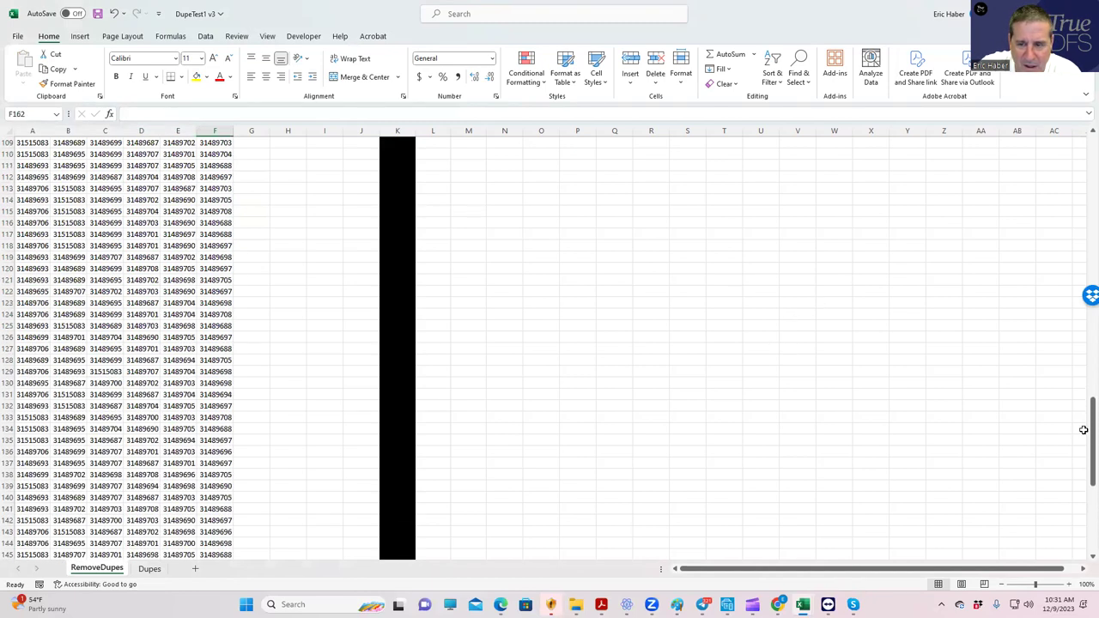
Remove the duplicate lineups from the RemoveDupes sheet and review the Dupes sheet against the remaining lineups.
{"action": "left_click_drag", "start_coordinate": [1091, 437], "coordinate": [1090, 155]}
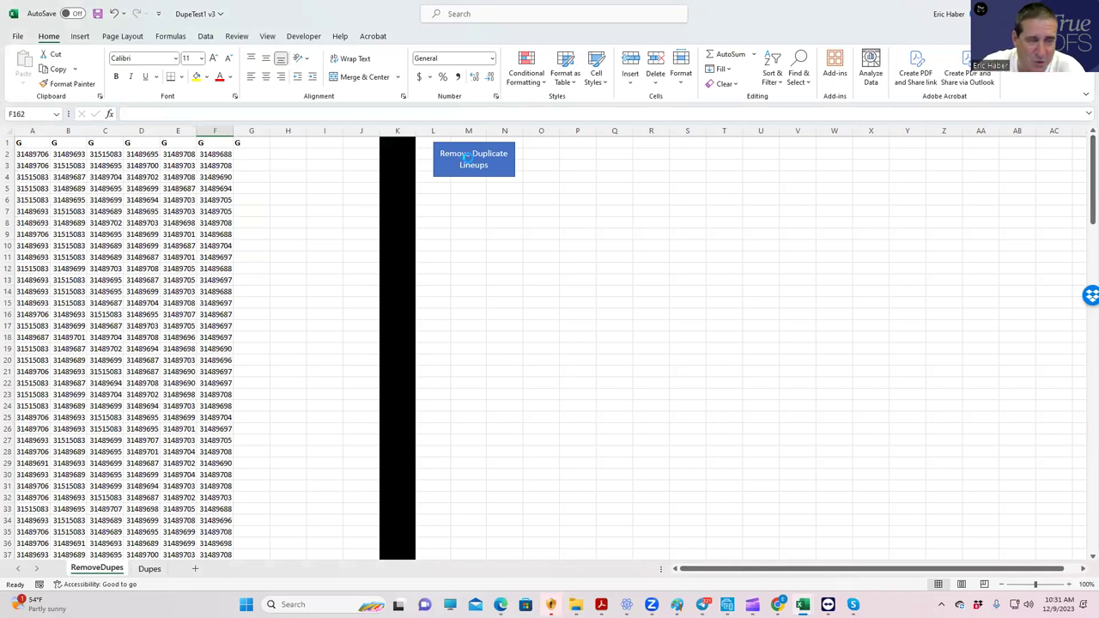
{"action": "left_click", "coordinate": [468, 159]}
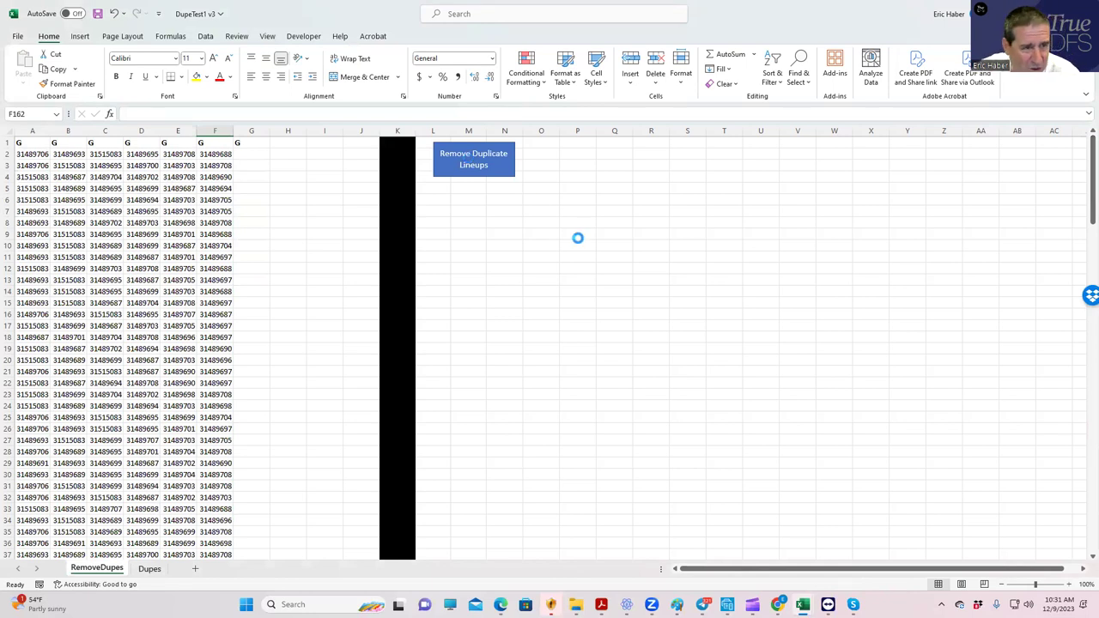
{"action": "left_click", "coordinate": [150, 570]}
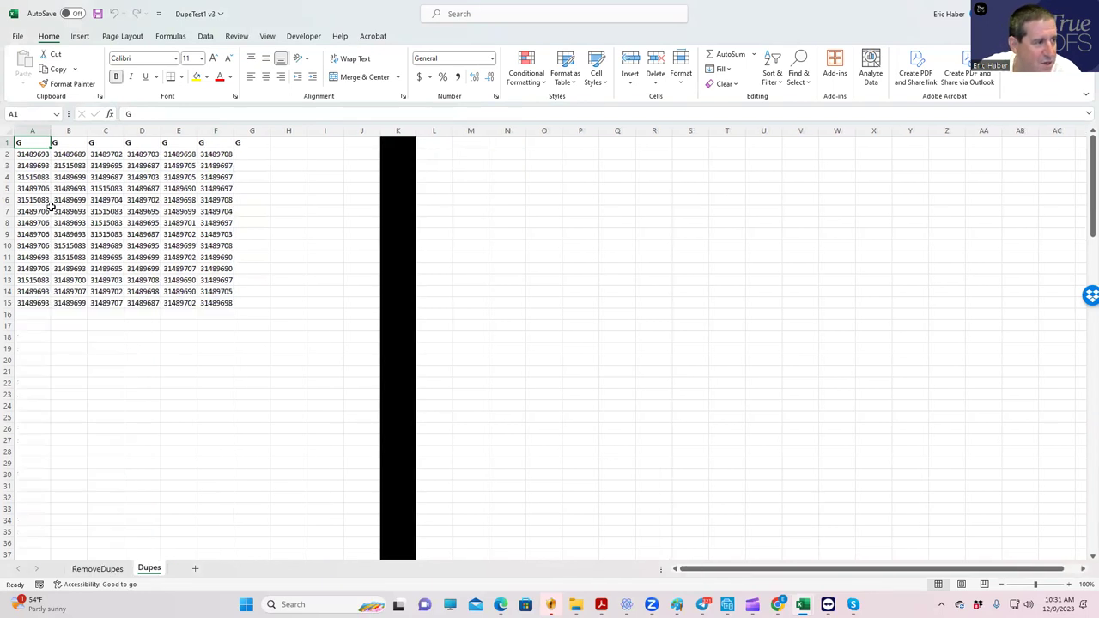
{"action": "left_click", "coordinate": [94, 569]}
{"action": "left_click", "coordinate": [334, 381]}
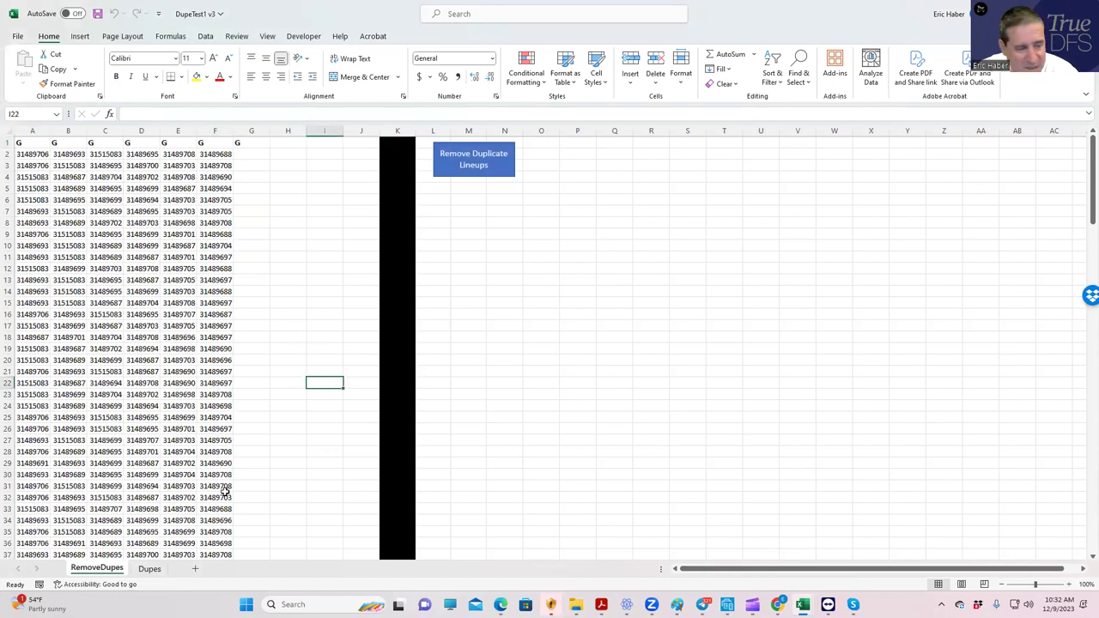
{"action": "left_click", "coordinate": [150, 570]}
{"action": "left_click", "coordinate": [92, 569]}
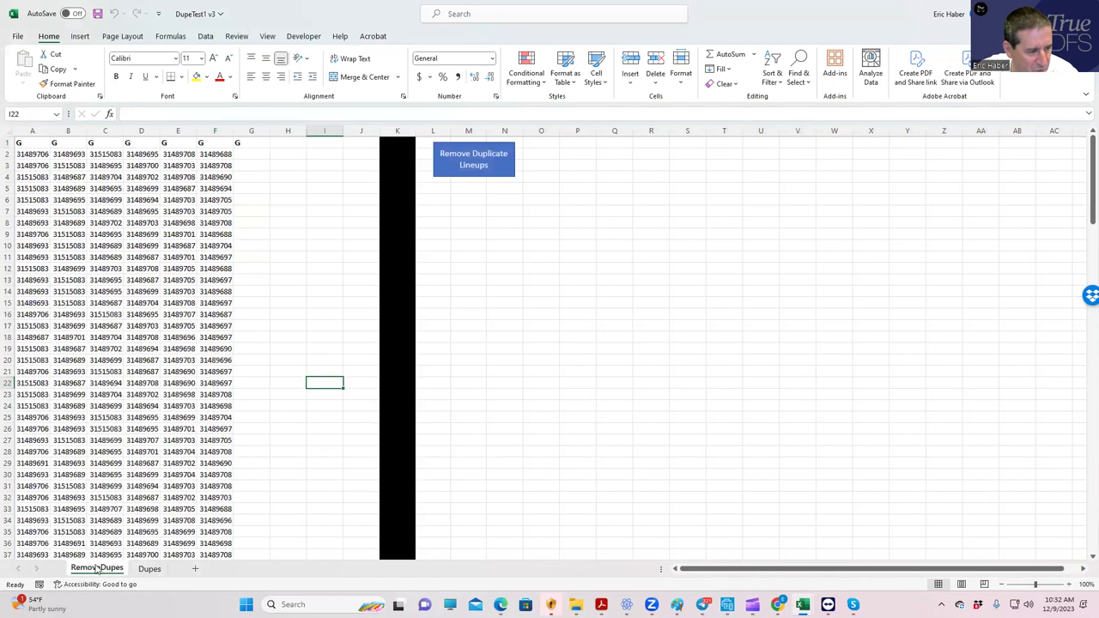
{"action": "scroll", "coordinate": [316, 446], "scroll_direction": "down", "scroll_amount": 9}
{"action": "scroll", "coordinate": [316, 446], "scroll_direction": "down", "scroll_amount": 20}
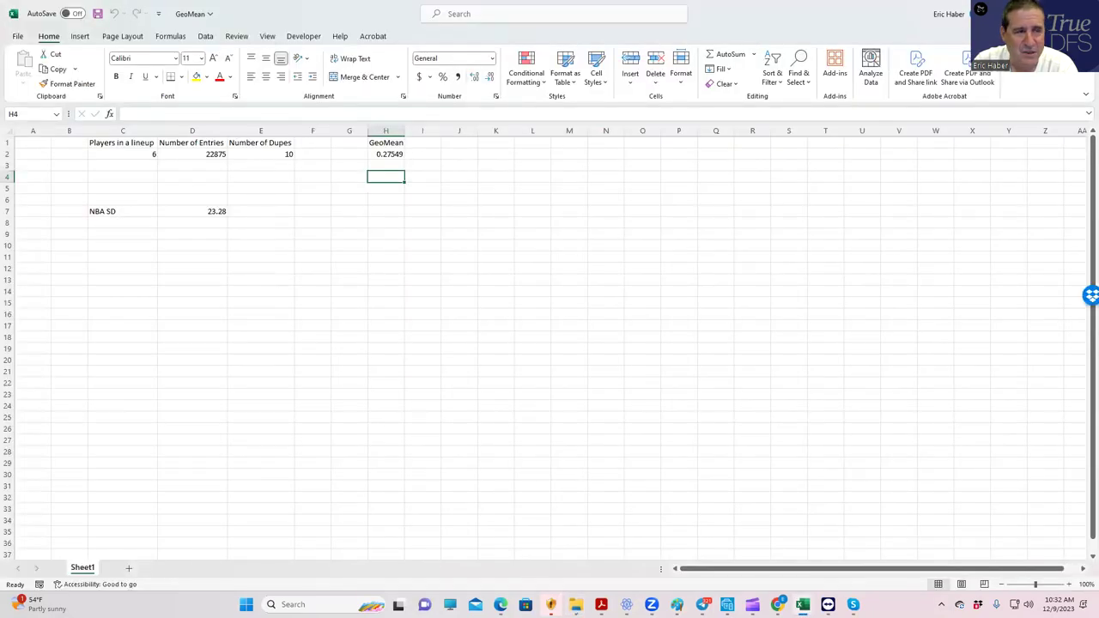
Switch from the GeoMean workbook to SaberSim and review the player exposures in Build 3.
{"action": "key", "text": "super+Down"}
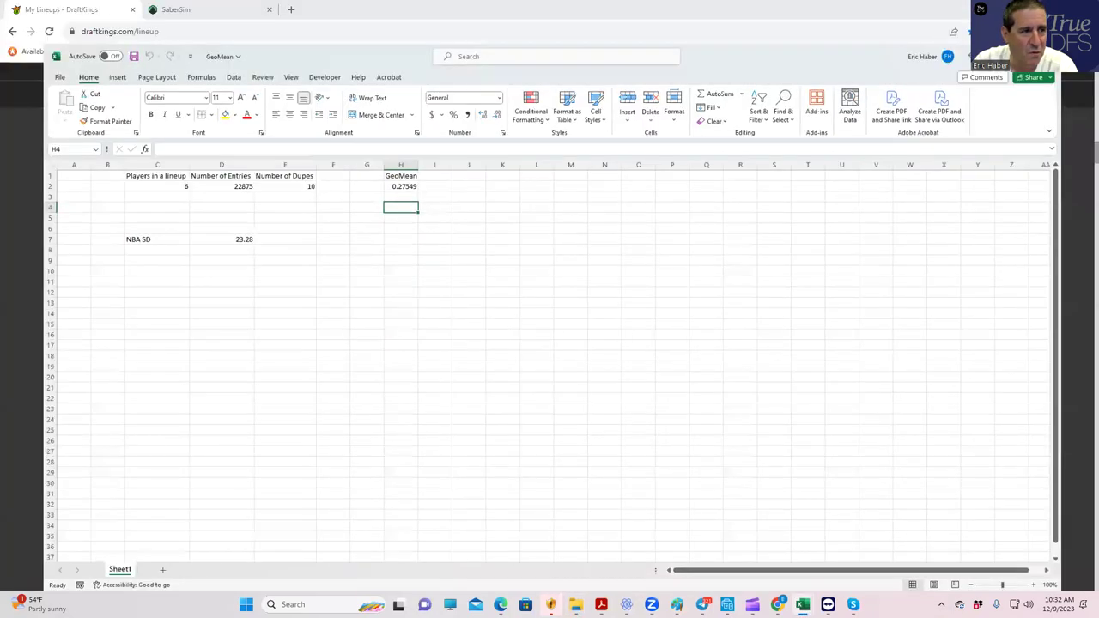
{"action": "left_click", "coordinate": [905, 26]}
{"action": "left_click", "coordinate": [172, 9]}
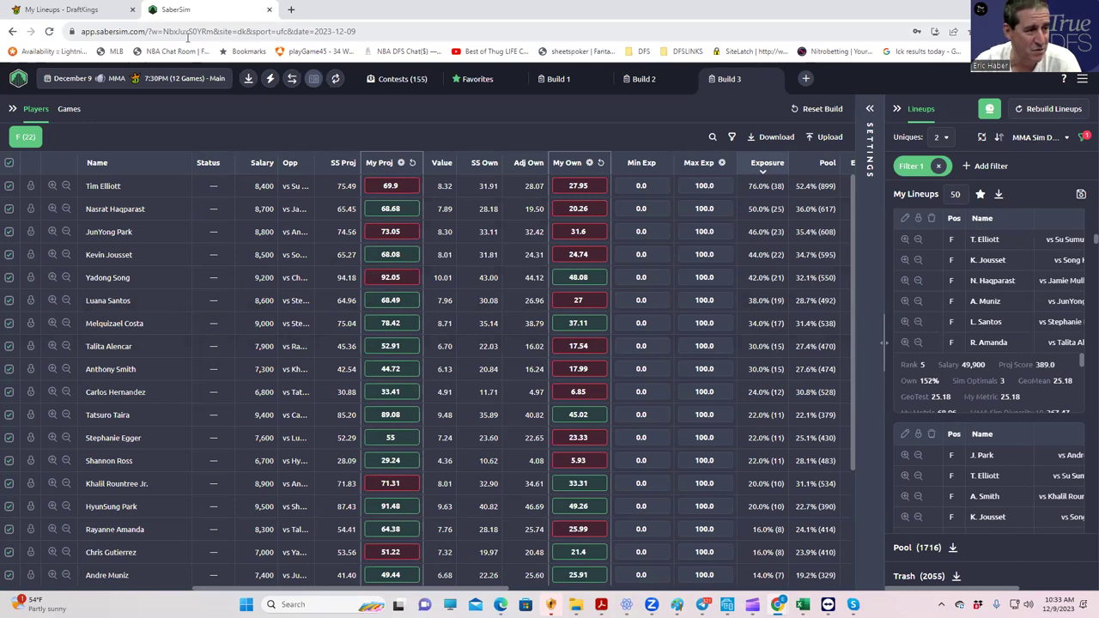
{"action": "scroll", "coordinate": [318, 421], "scroll_direction": "down", "scroll_amount": 2}
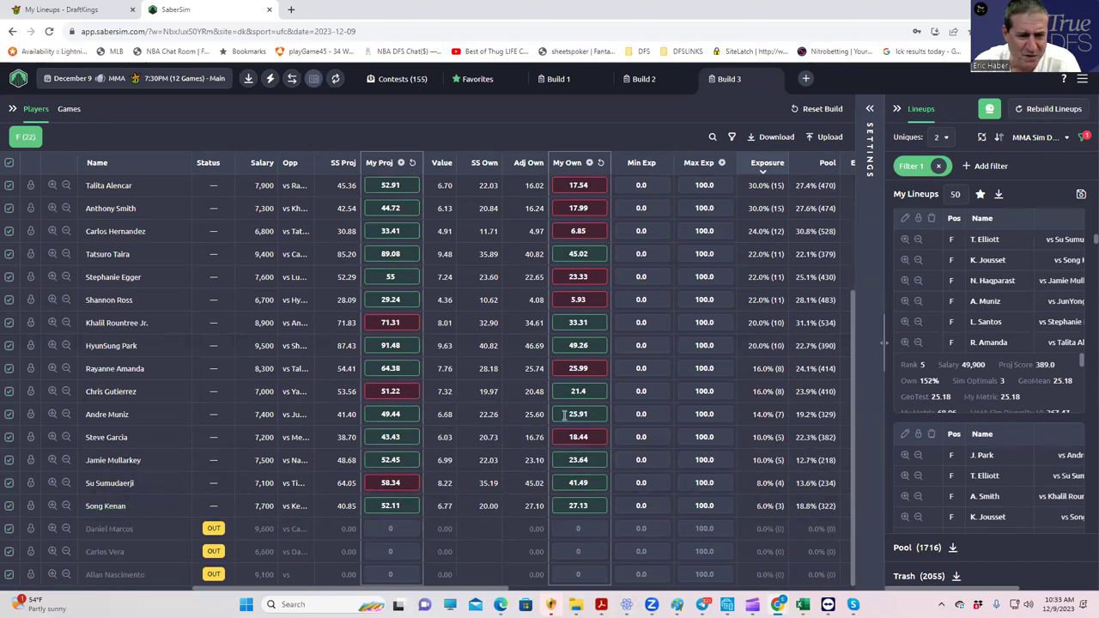
{"action": "scroll", "coordinate": [592, 357], "scroll_direction": "up", "scroll_amount": 2}
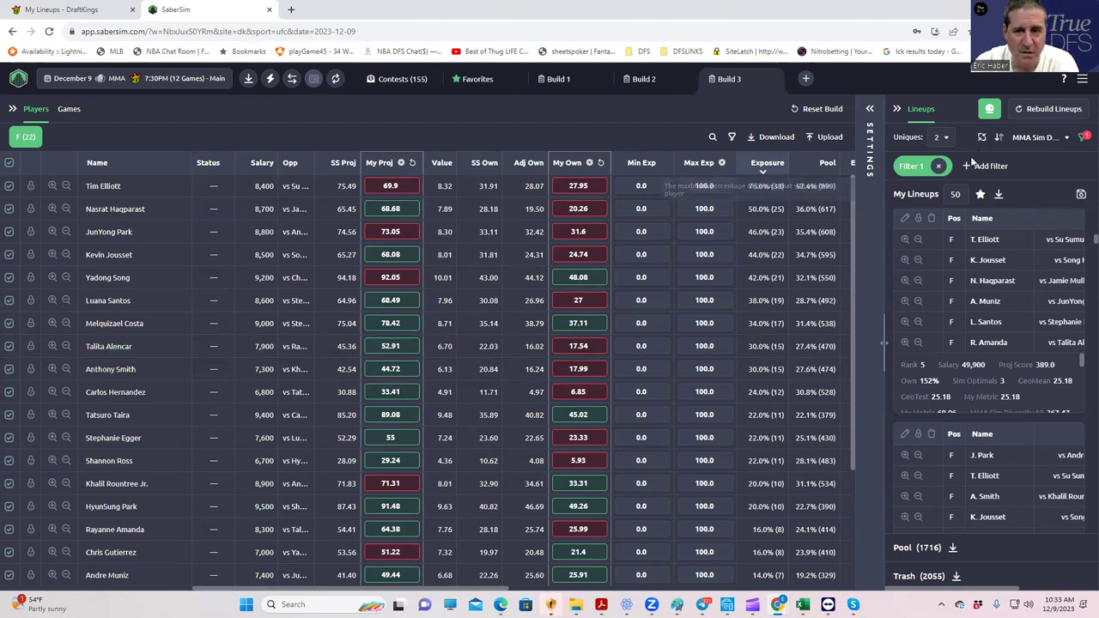
Expand Build 3's settings and lock Steve Garcia into the lineups by searching the player list for GARCIA.
{"action": "left_click", "coordinate": [871, 109]}
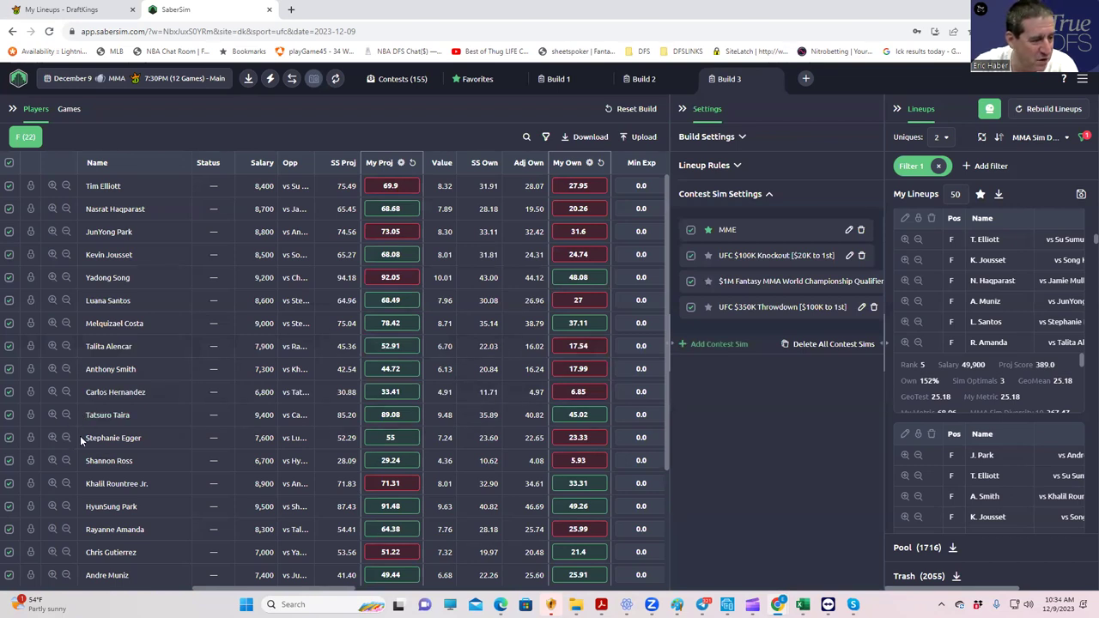
{"action": "left_click", "coordinate": [526, 140]}
{"action": "type", "text": "GARCIA"}
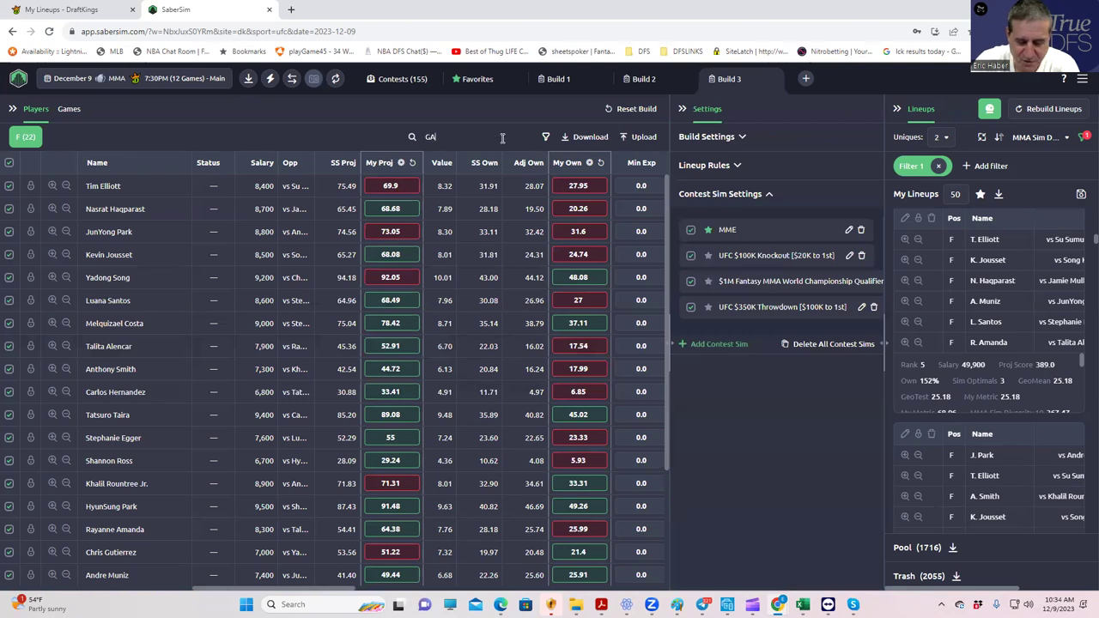
{"action": "left_click", "coordinate": [31, 186]}
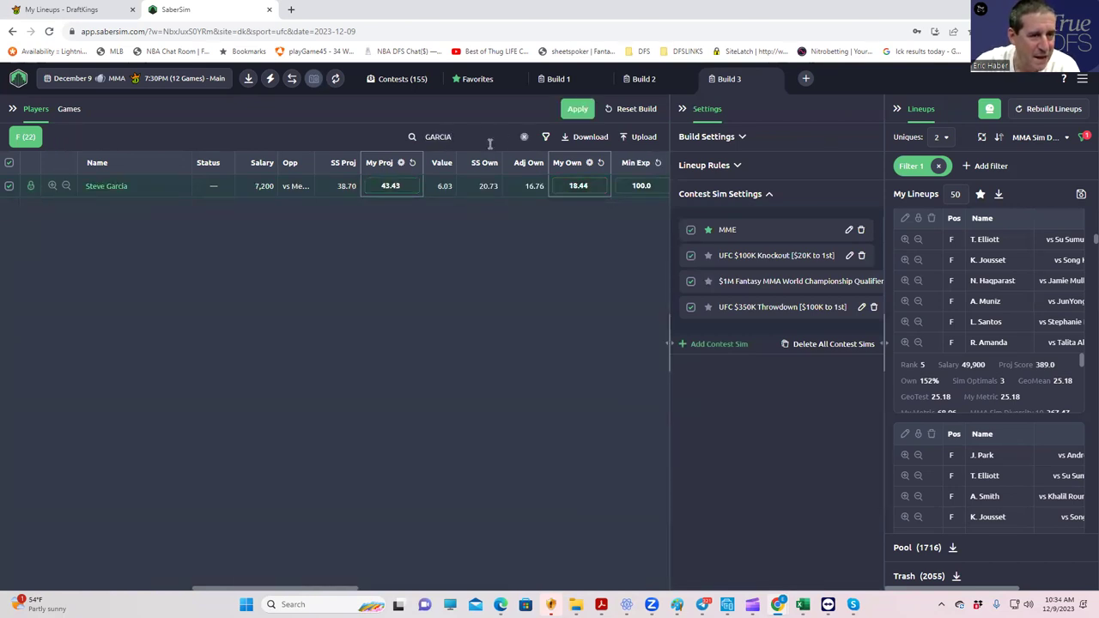
{"action": "left_click", "coordinate": [524, 137]}
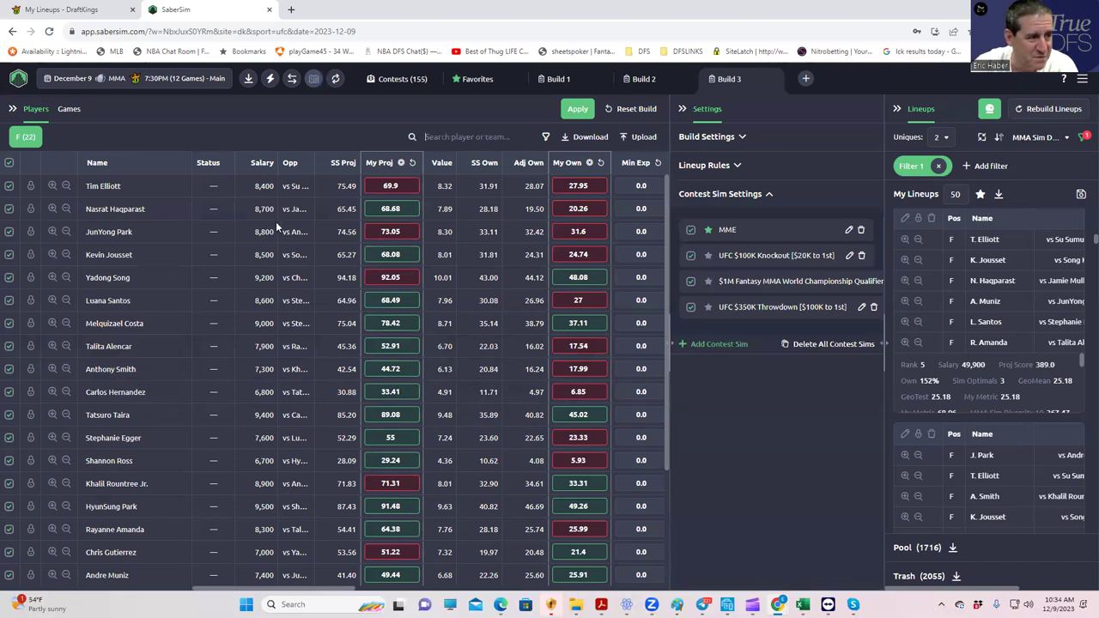
Check Garcia's lock by filtering the player list for GARC, and clear the search.
{"action": "type", "text": "GARC"}
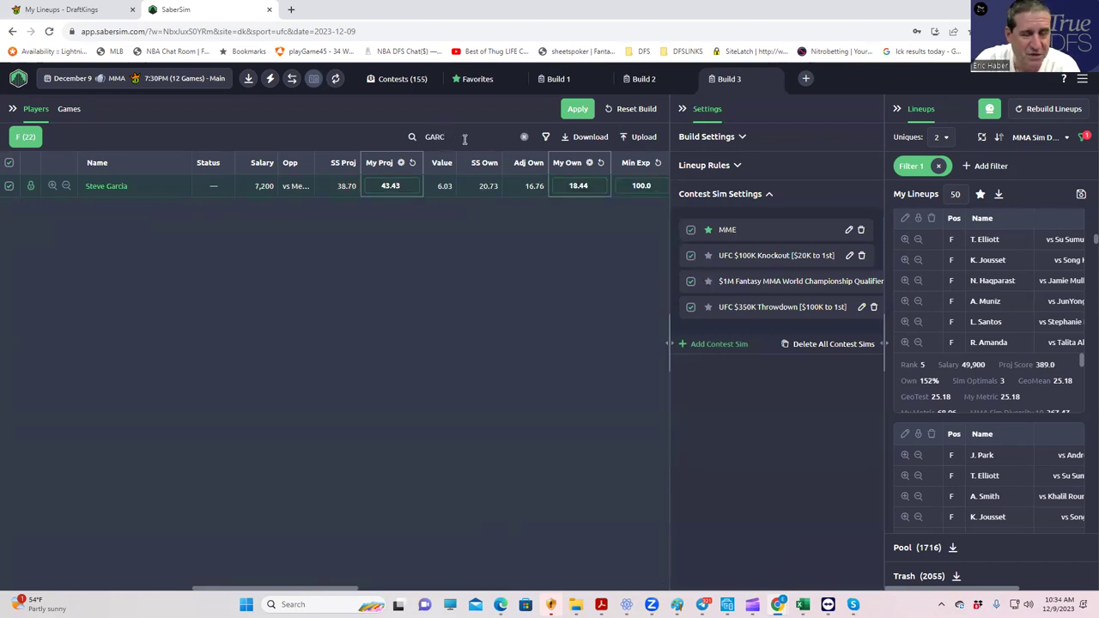
{"action": "key", "text": "BackSpace"}
{"action": "key", "text": "BackSpace"}
{"action": "key", "text": "BackSpace"}
{"action": "key", "text": "BackSpace"}
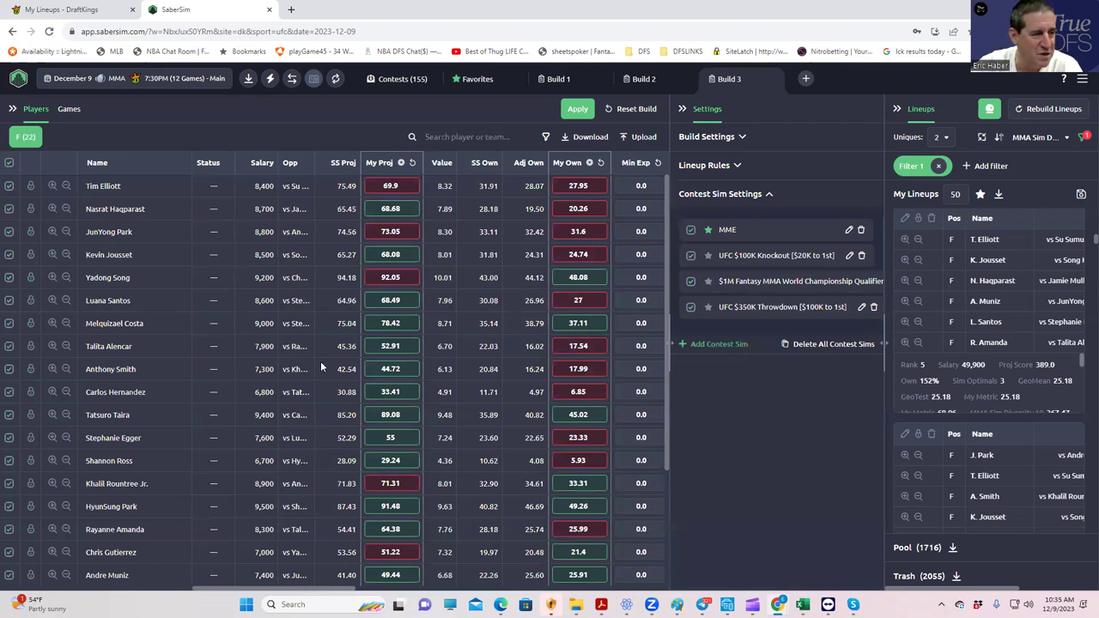
Set the Max Salary in Build 3's Build Settings to 48100.
{"action": "left_click", "coordinate": [737, 140]}
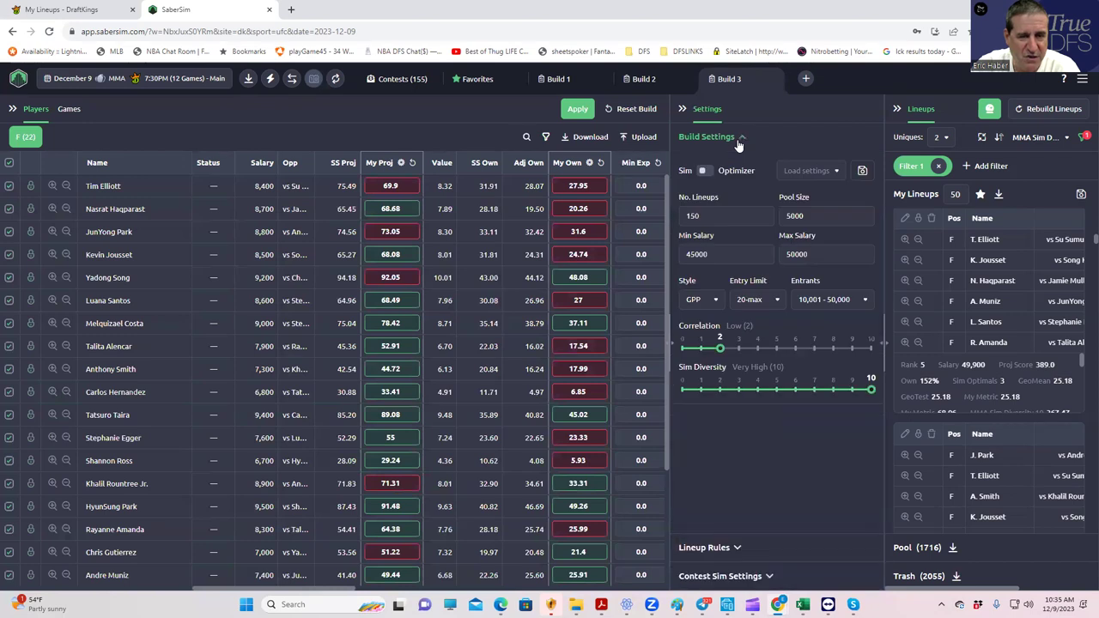
{"action": "double_click", "coordinate": [777, 254]}
{"action": "type", "text": "4810"}
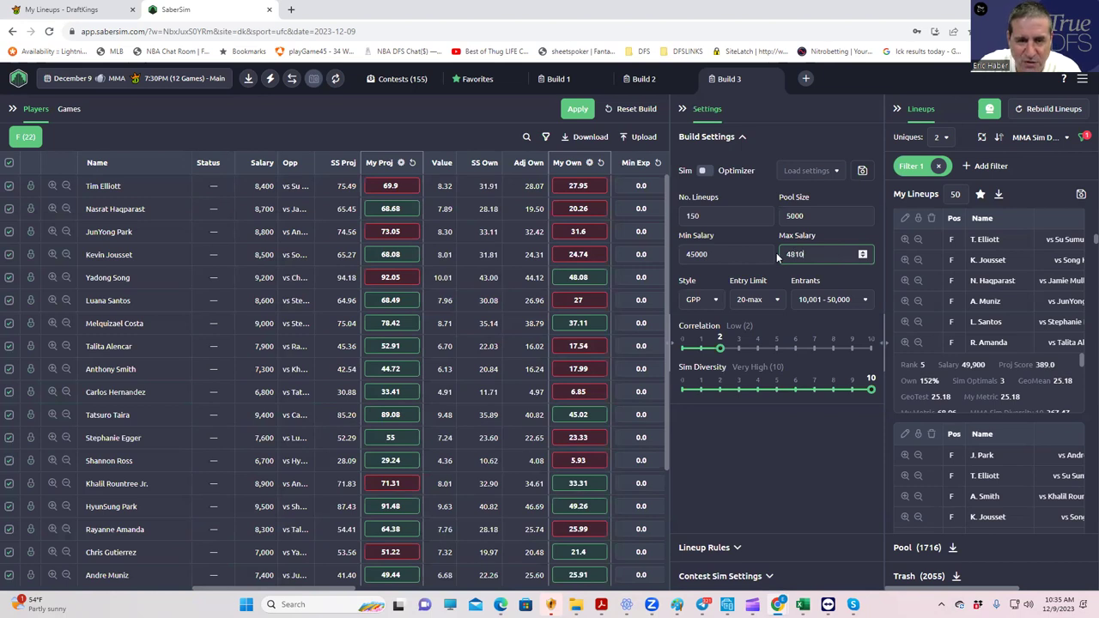
{"action": "type", "text": "0"}
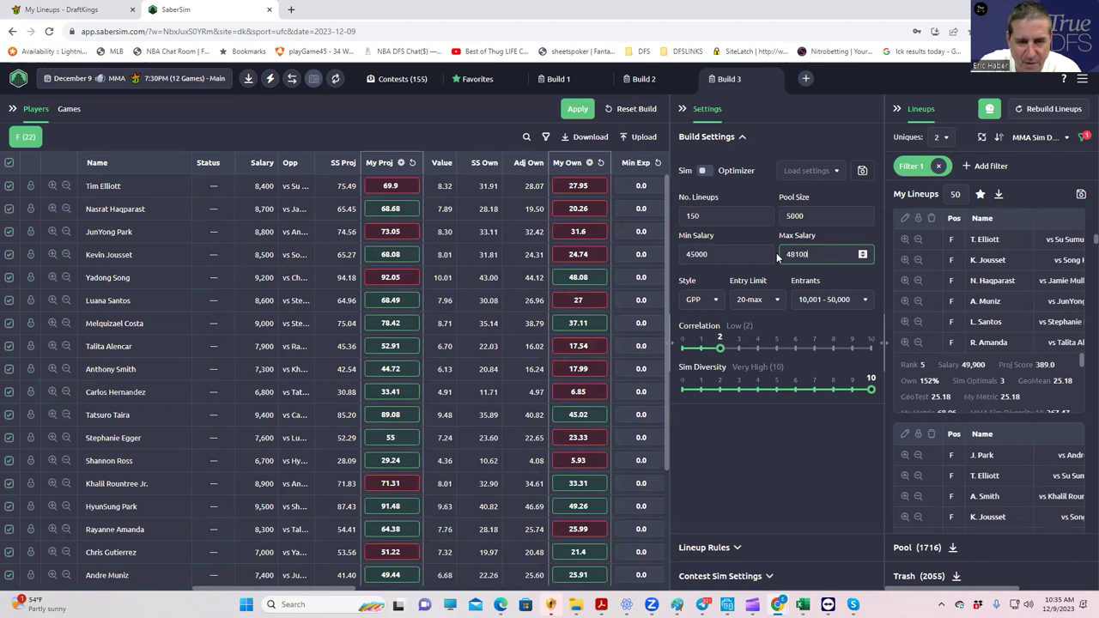
{"action": "left_click", "coordinate": [757, 463]}
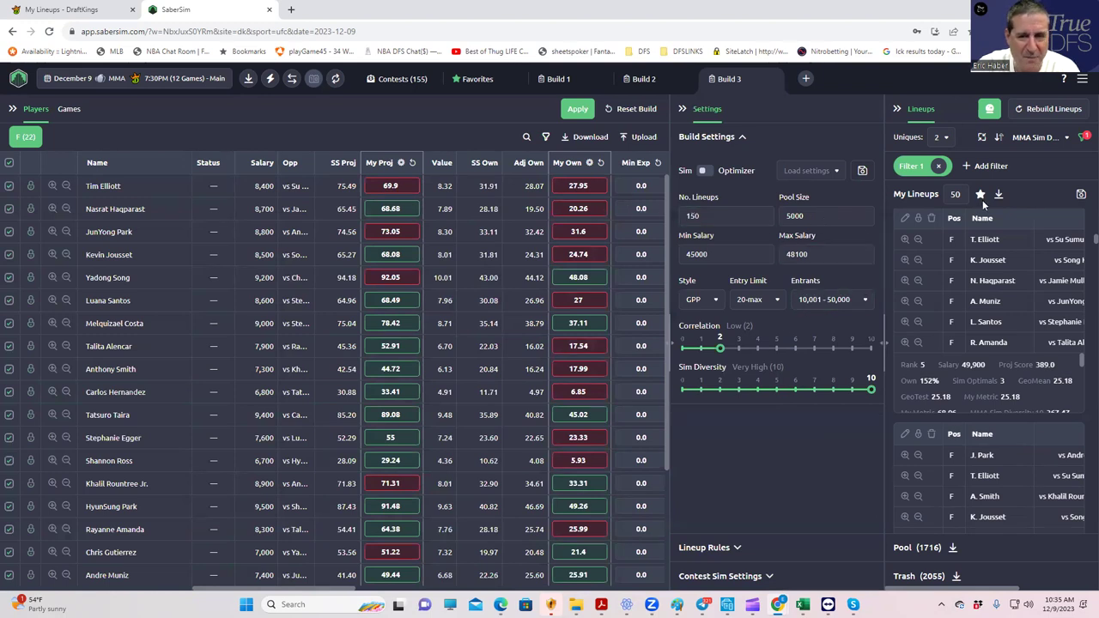
Reduce My Lineups to 7 with Garcia locked, and remove Filter 1 from the lineup pool.
{"action": "key", "text": "BackSpace"}
{"action": "key", "text": "BackSpace"}
{"action": "type", "text": "7"}
{"action": "key", "text": "Return"}
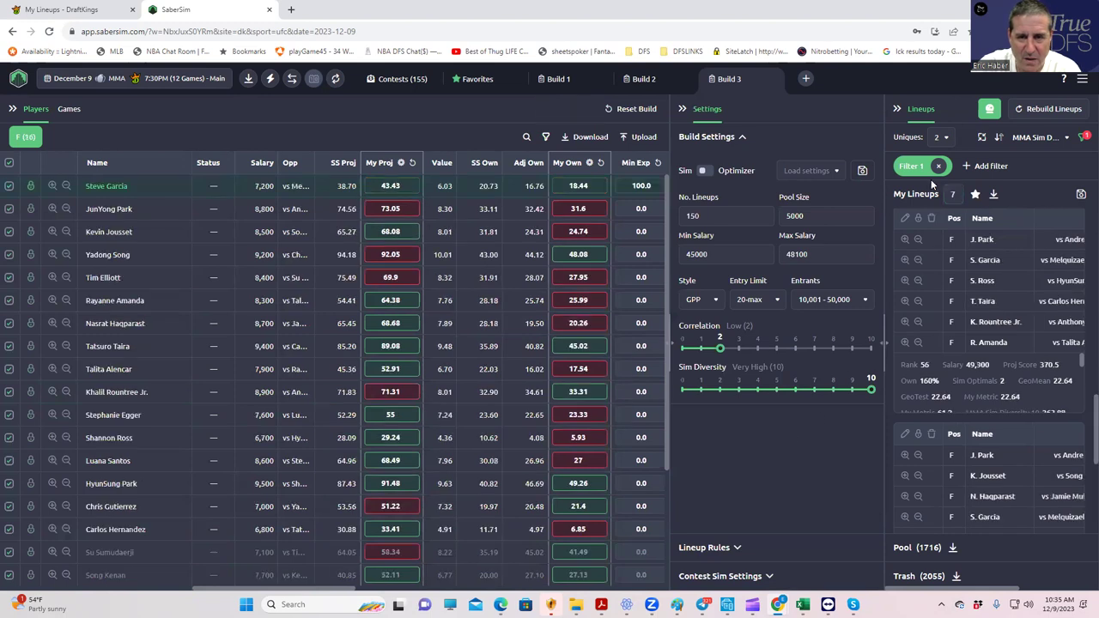
{"action": "left_click", "coordinate": [940, 167]}
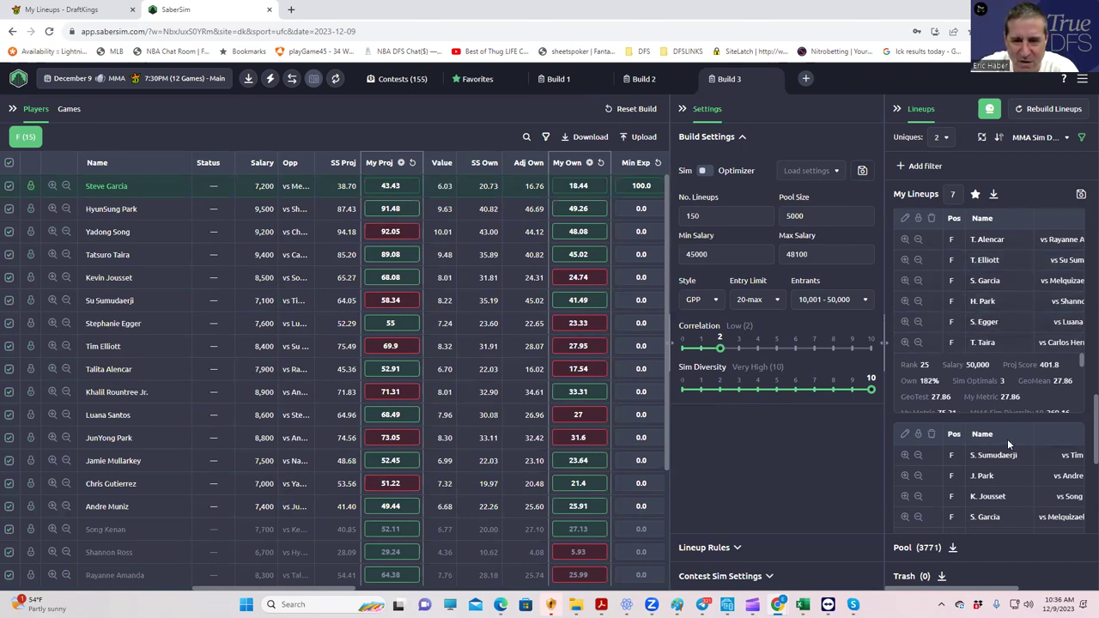
{"action": "scroll", "coordinate": [1010, 473], "scroll_direction": "down", "scroll_amount": 5}
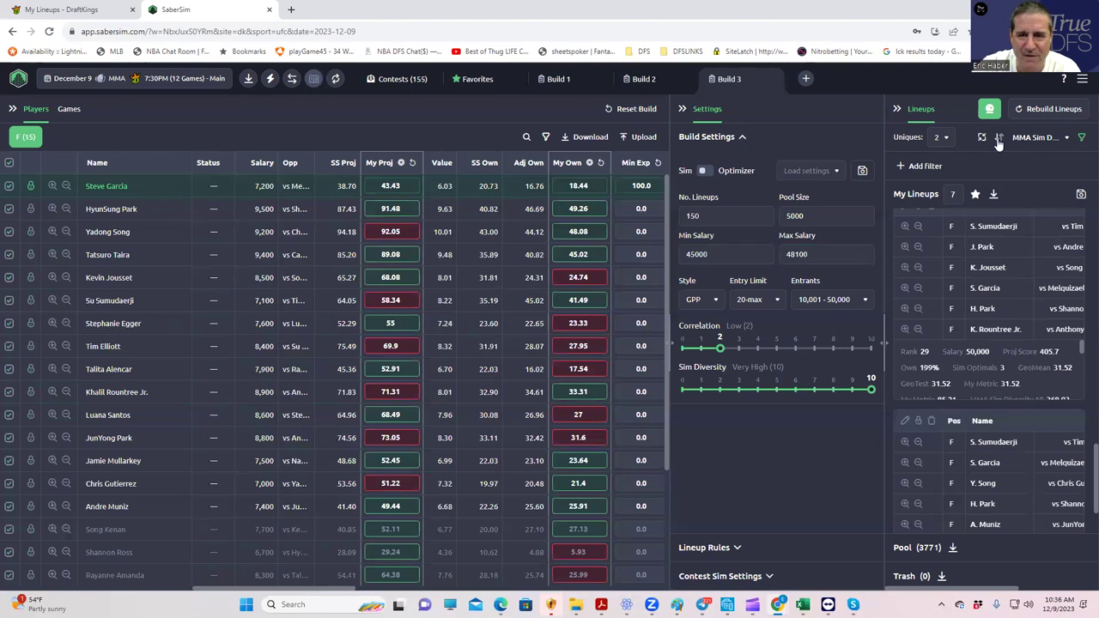
Add and save a lineup pool filter that shows only lineups with Salary less than 48200.
{"action": "left_click", "coordinate": [903, 171]}
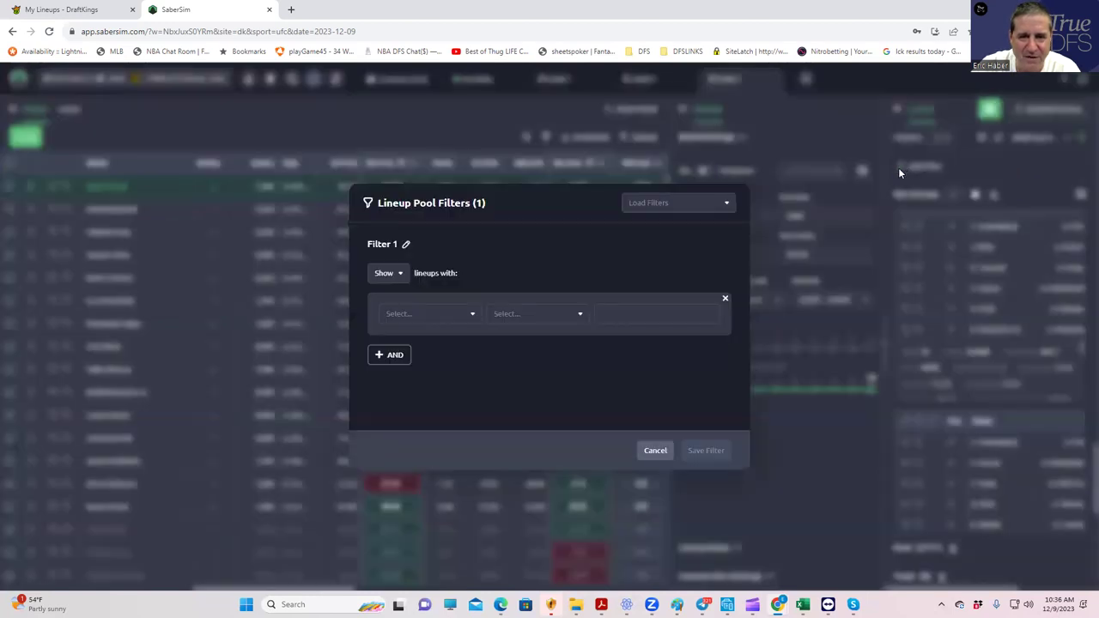
{"action": "left_click", "coordinate": [415, 316]}
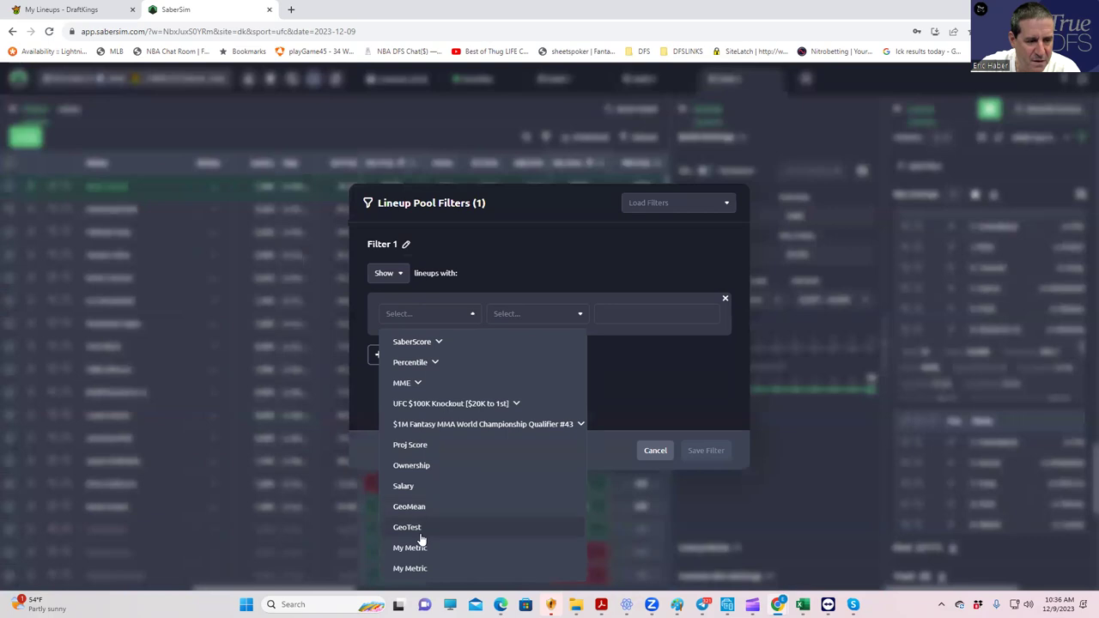
{"action": "left_click", "coordinate": [417, 489]}
{"action": "left_click", "coordinate": [535, 322]}
{"action": "left_click", "coordinate": [520, 365]}
{"action": "left_click", "coordinate": [650, 313]}
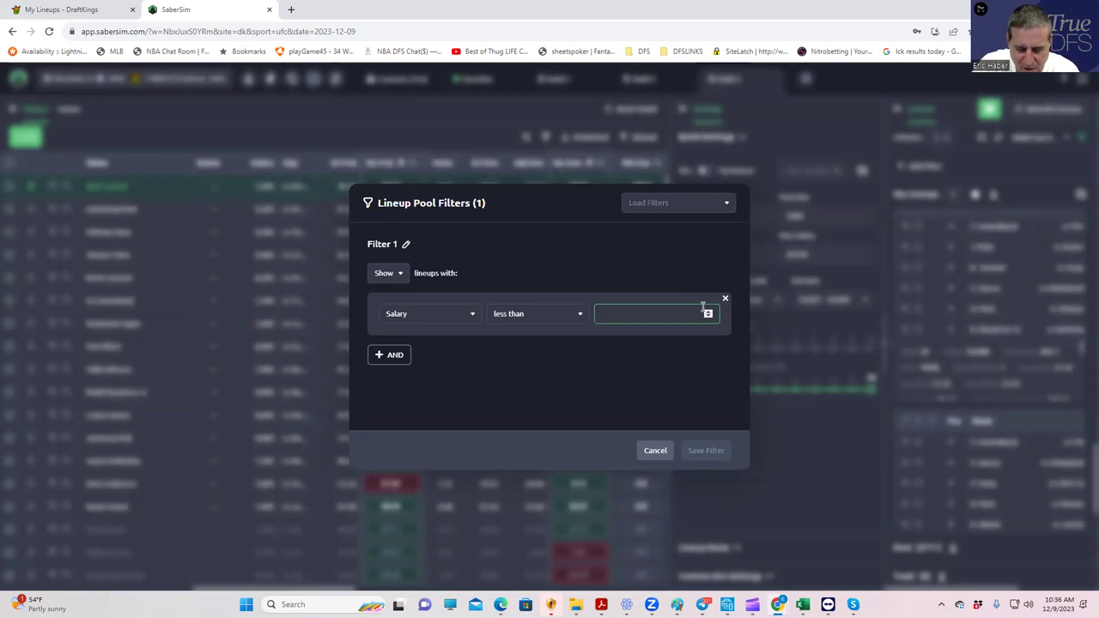
{"action": "type", "text": "48200"}
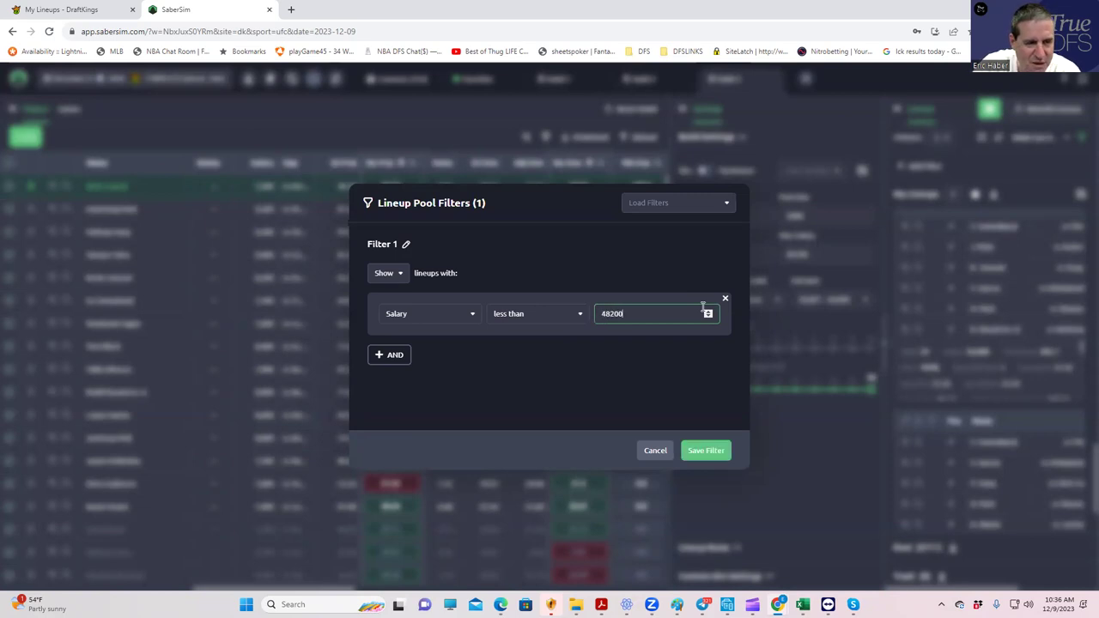
{"action": "left_click", "coordinate": [714, 452]}
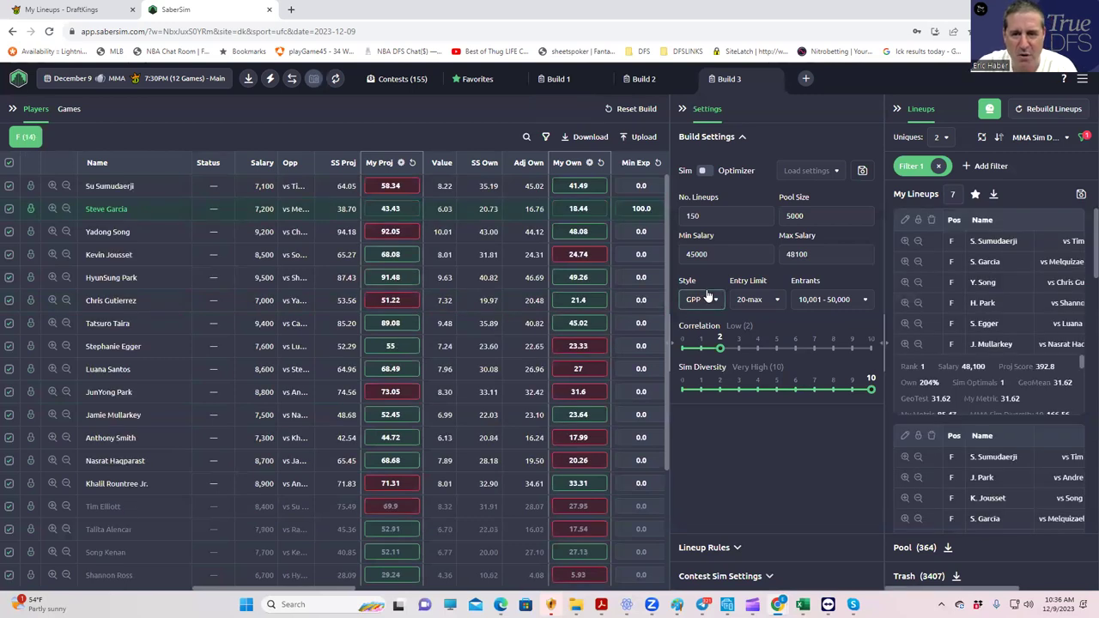
Download the seven Garcia lineups as a CSV, open it in Excel, and copy the fighter IDs in A2:F8.
{"action": "left_click", "coordinate": [994, 197]}
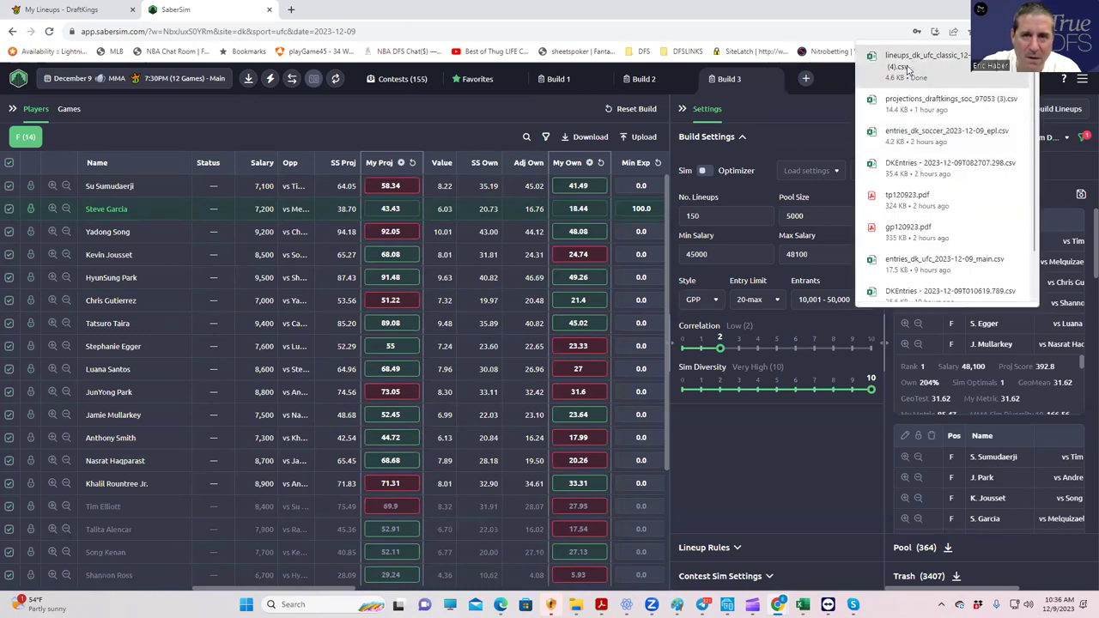
{"action": "left_click", "coordinate": [760, 281]}
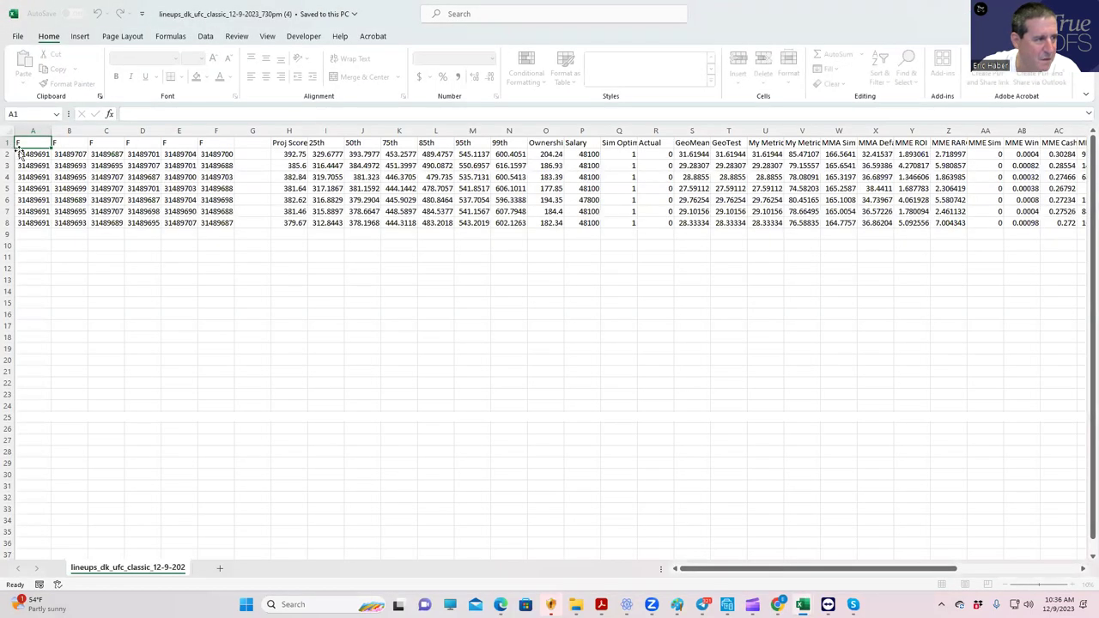
{"action": "left_click_drag", "start_coordinate": [19, 153], "coordinate": [221, 223]}
{"action": "key", "text": "ctrl+c"}
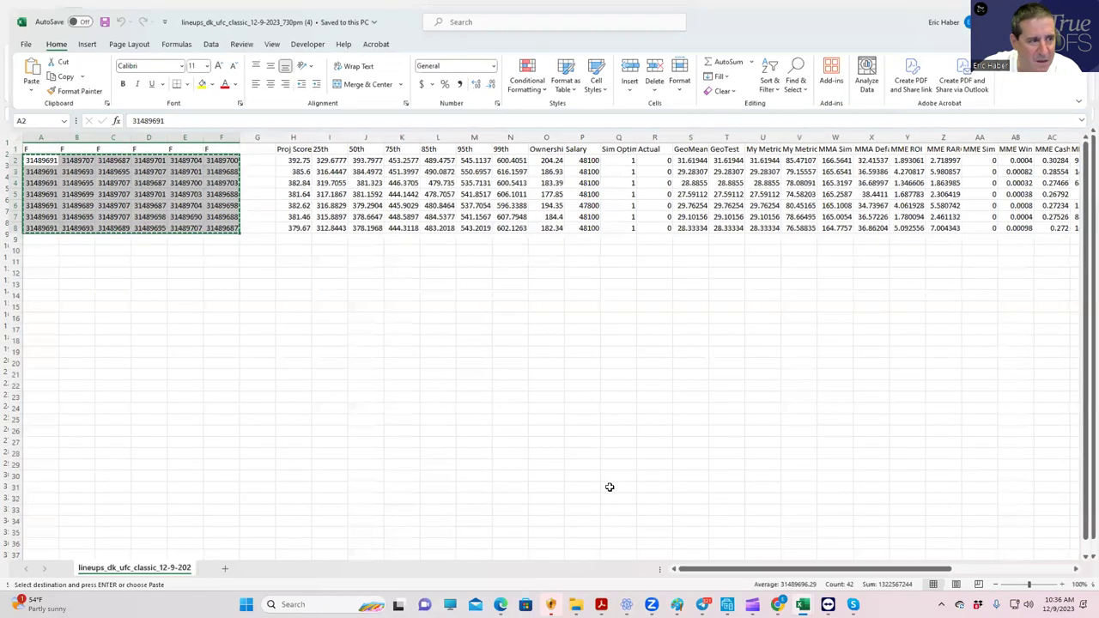
Switch to the DupeTest1 v3 workbook and paste the copied lineups into RemoveDupes below the existing rows, starting at A138.
{"action": "key", "text": "ctrl+Tab"}
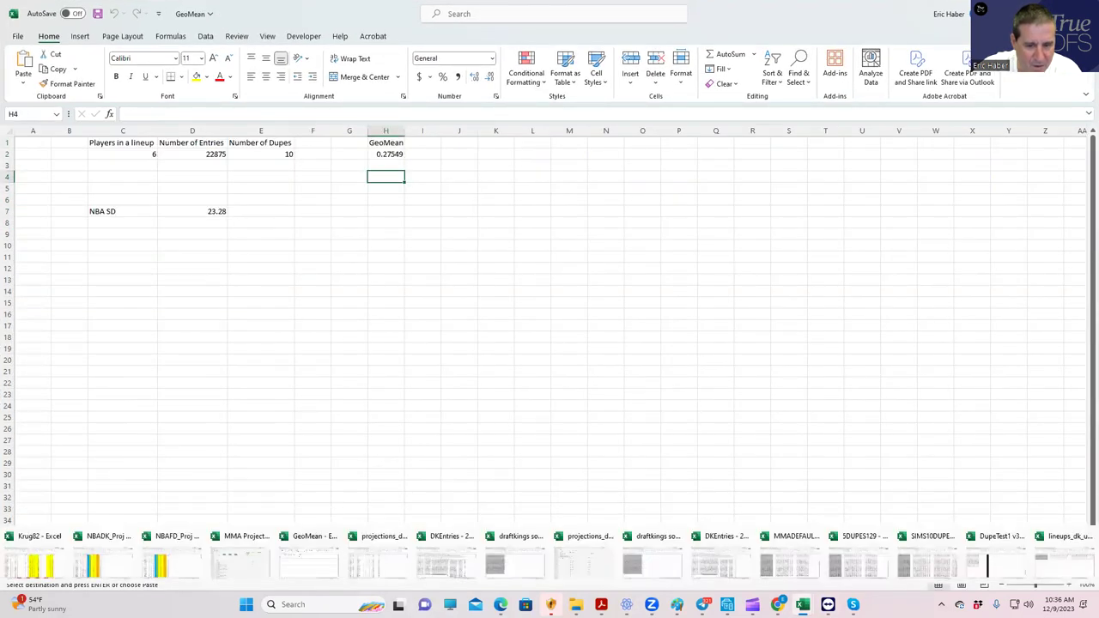
{"action": "left_click", "coordinate": [1001, 556]}
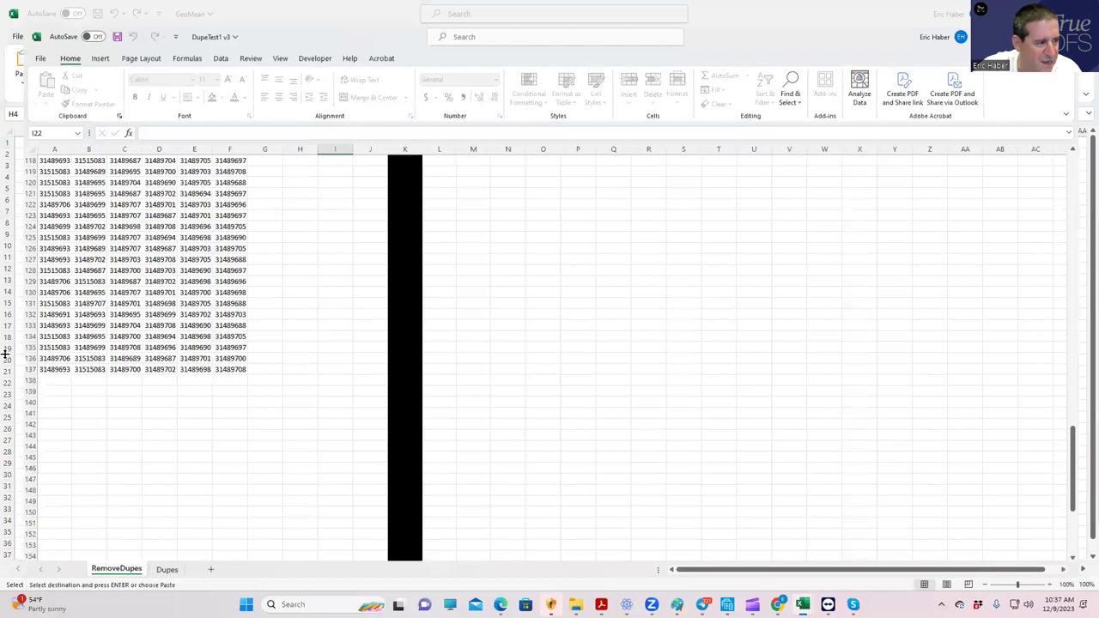
{"action": "left_click", "coordinate": [34, 371]}
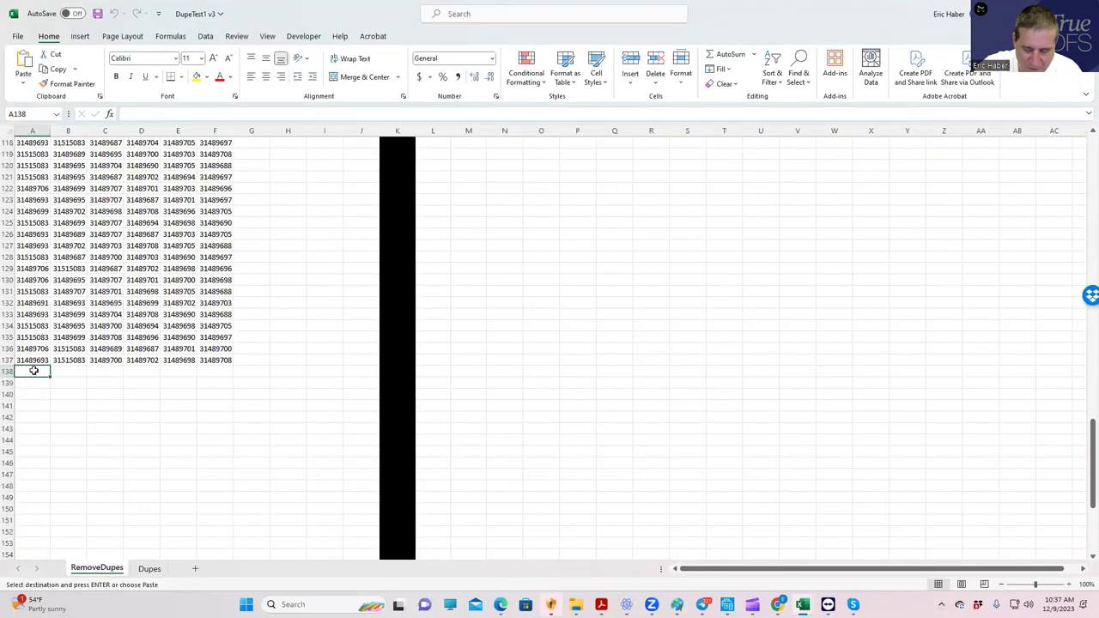
{"action": "key", "text": "ctrl+v"}
{"action": "left_click", "coordinate": [294, 347]}
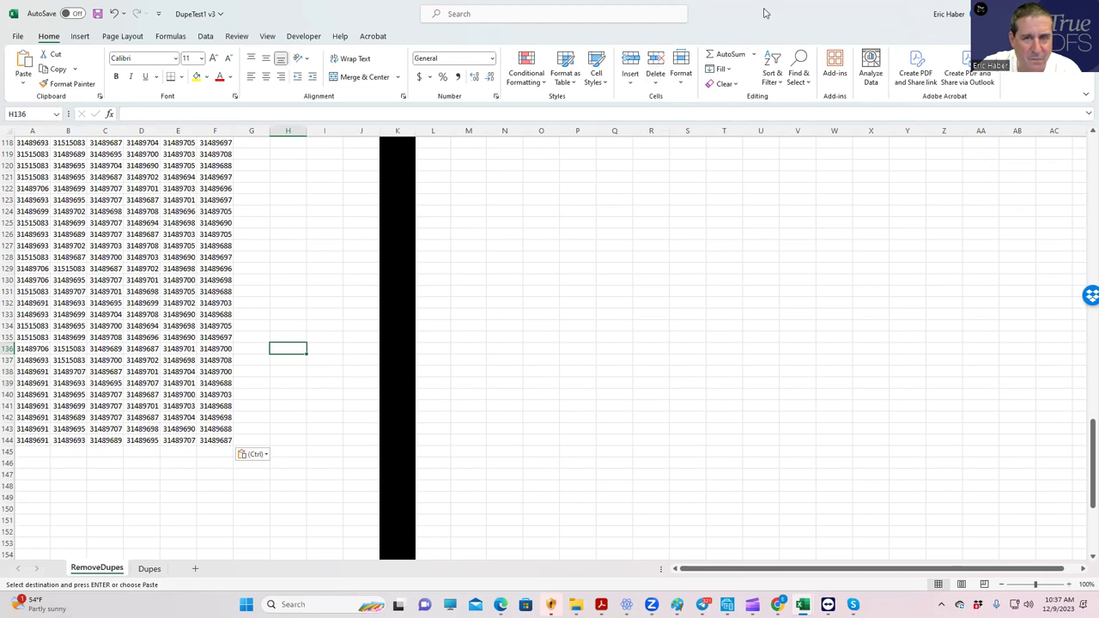
Return to SaberSim, unlock Steve Garcia, lock Melquizael Costa by searching for COSTA, and clear the search.
{"action": "key", "text": "alt+Tab"}
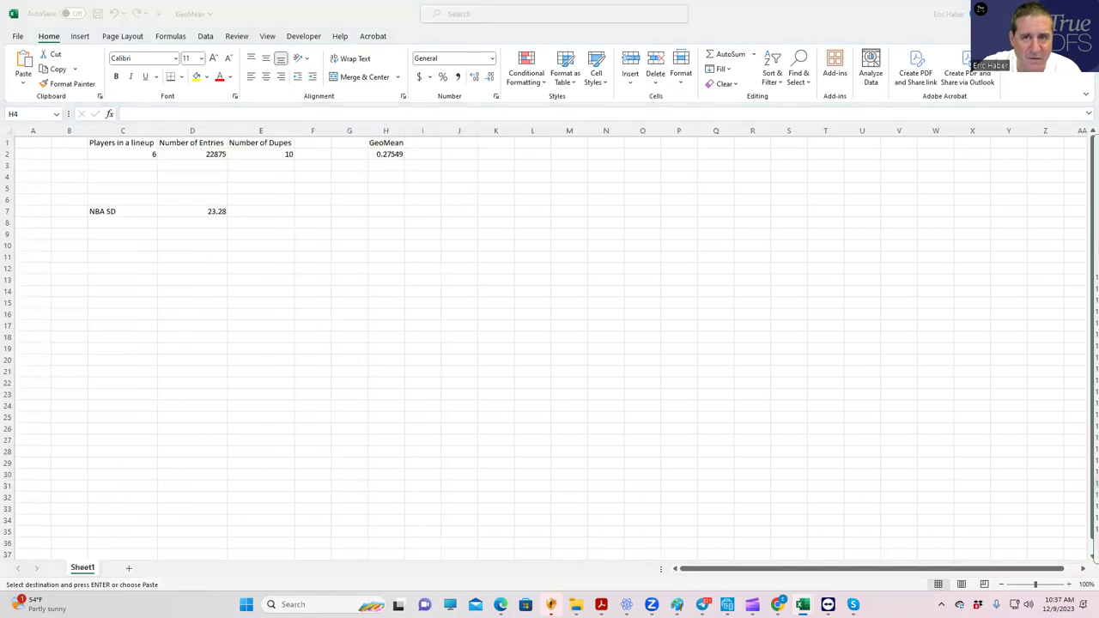
{"action": "key", "text": "alt+Tab"}
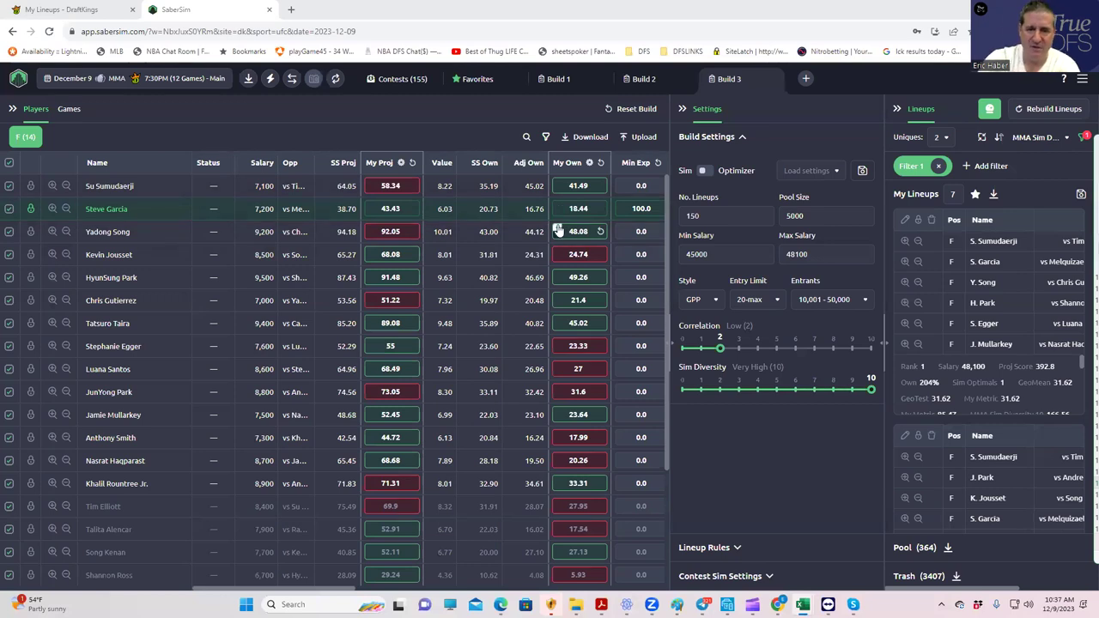
{"action": "left_click", "coordinate": [30, 210]}
{"action": "left_click", "coordinate": [526, 137]}
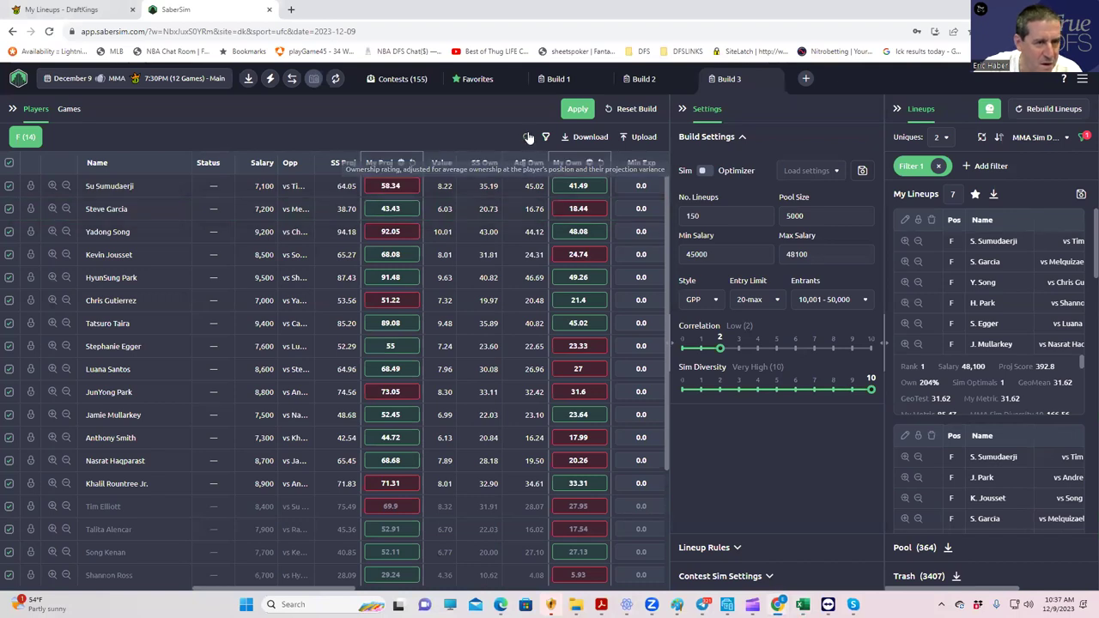
{"action": "type", "text": "COSTA"}
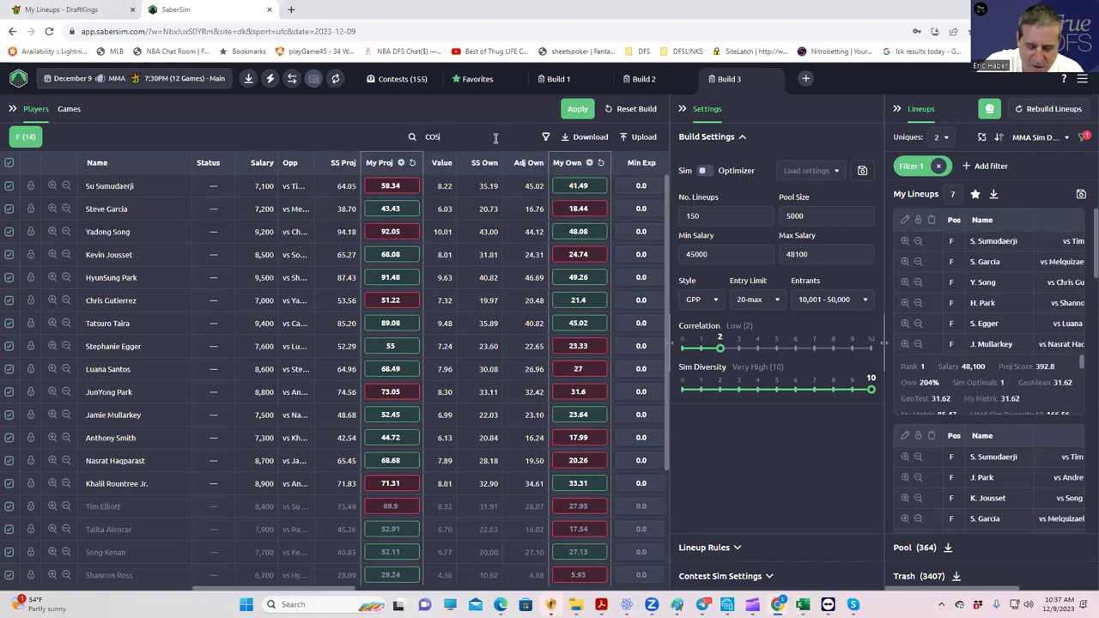
{"action": "left_click", "coordinate": [30, 185]}
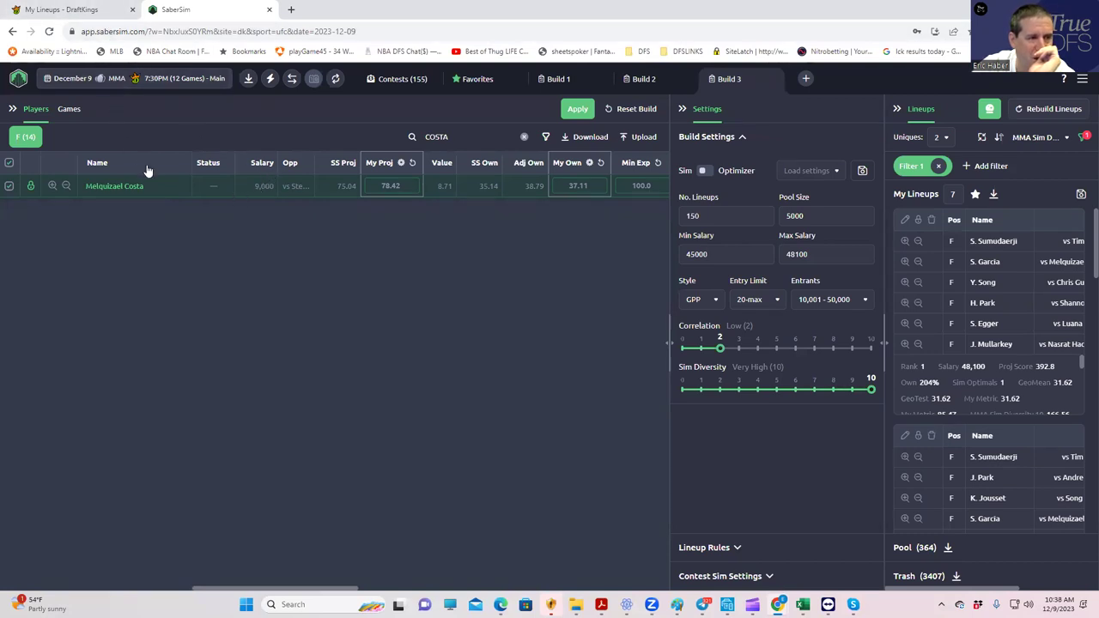
{"action": "left_click", "coordinate": [524, 138]}
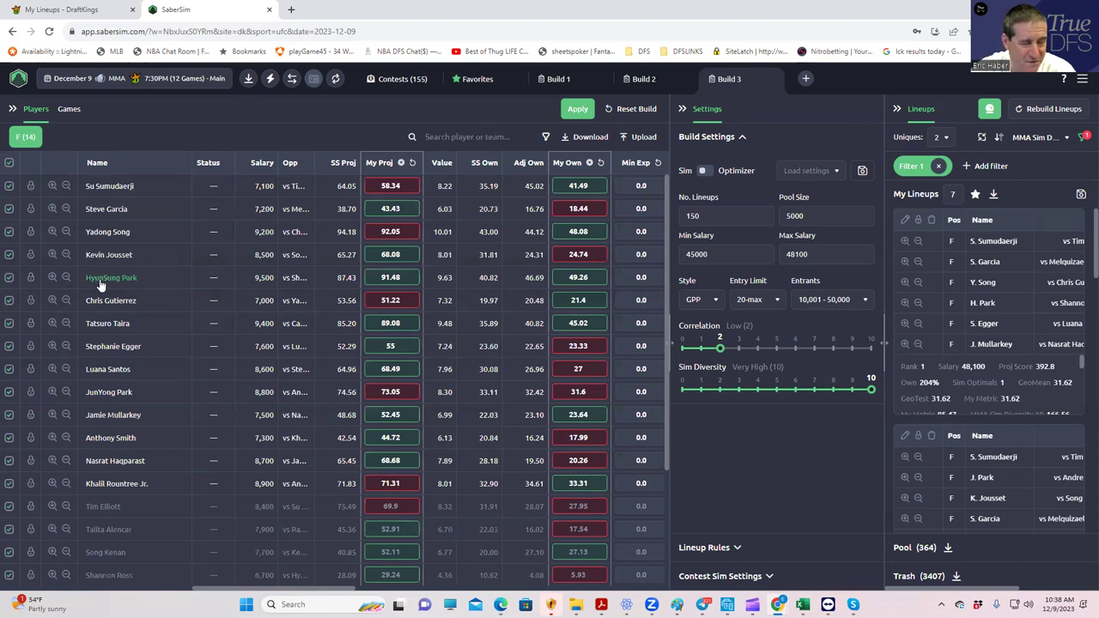
Filter HyunSung Park out of Build 3's lineups while keeping him enabled in the player pool.
{"action": "left_click", "coordinate": [9, 279]}
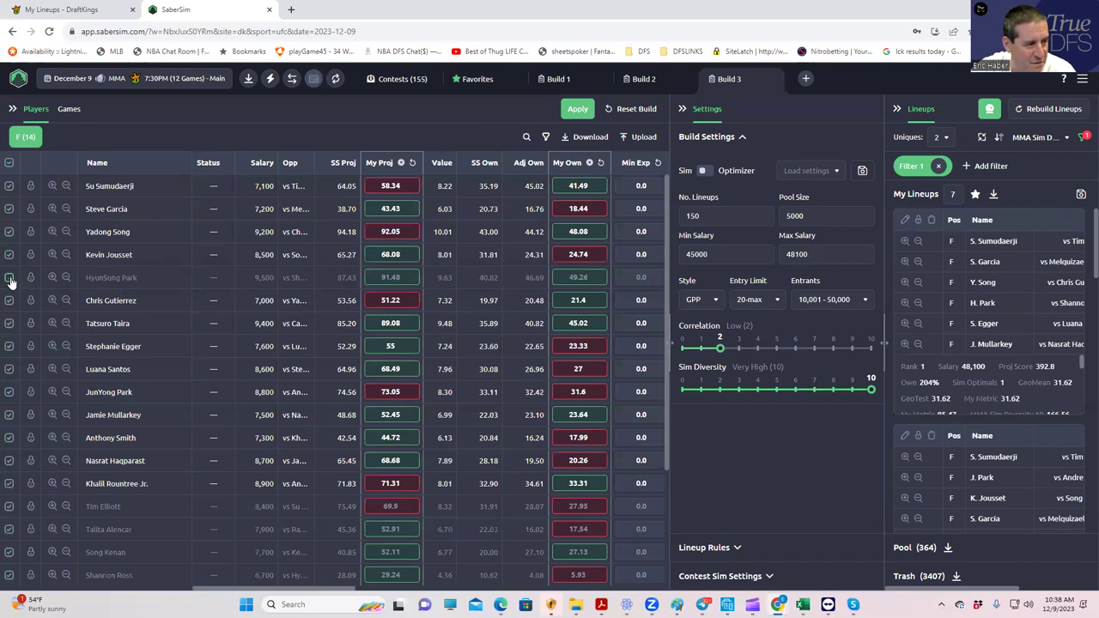
{"action": "left_click", "coordinate": [10, 279]}
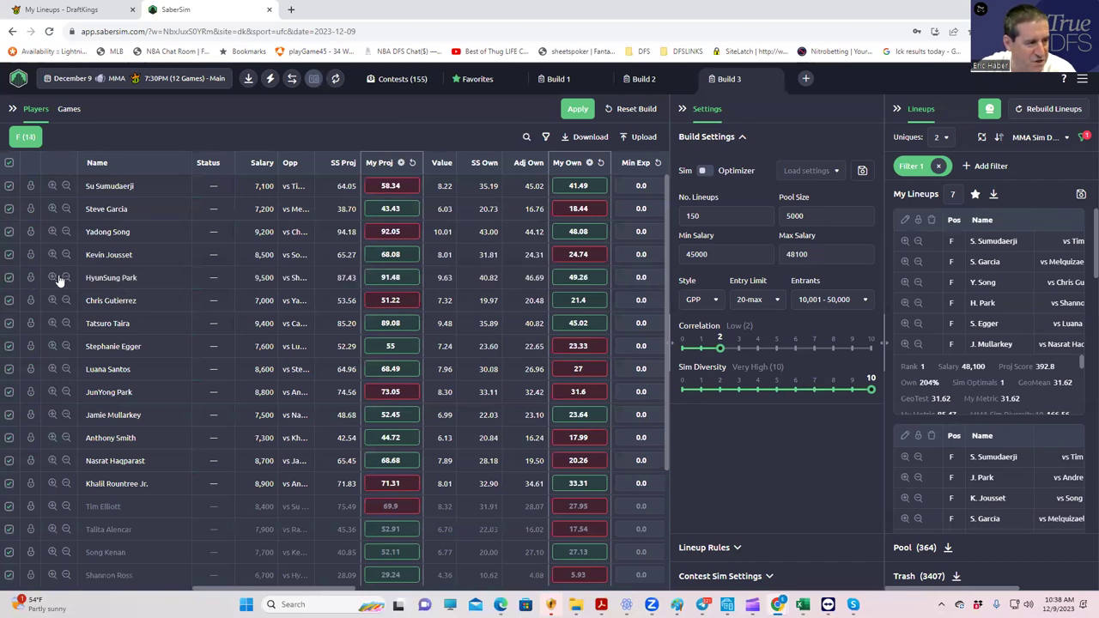
{"action": "left_click", "coordinate": [66, 279]}
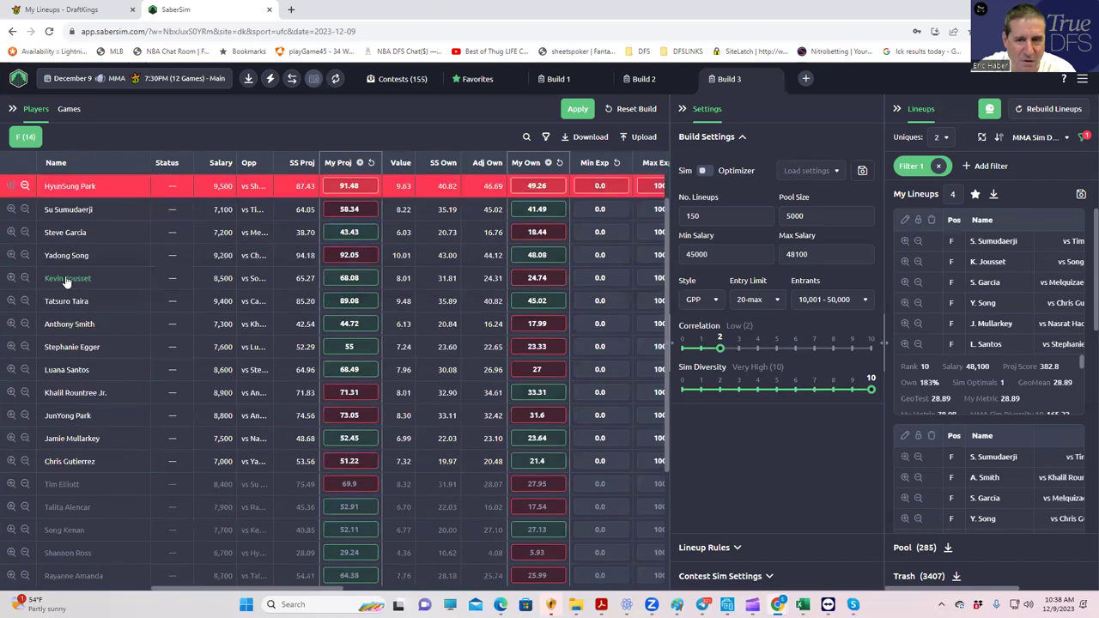
Replace Filter 1 with a saved lineup pool filter showing only lineups with Salary less than 49500.
{"action": "left_click", "coordinate": [940, 168]}
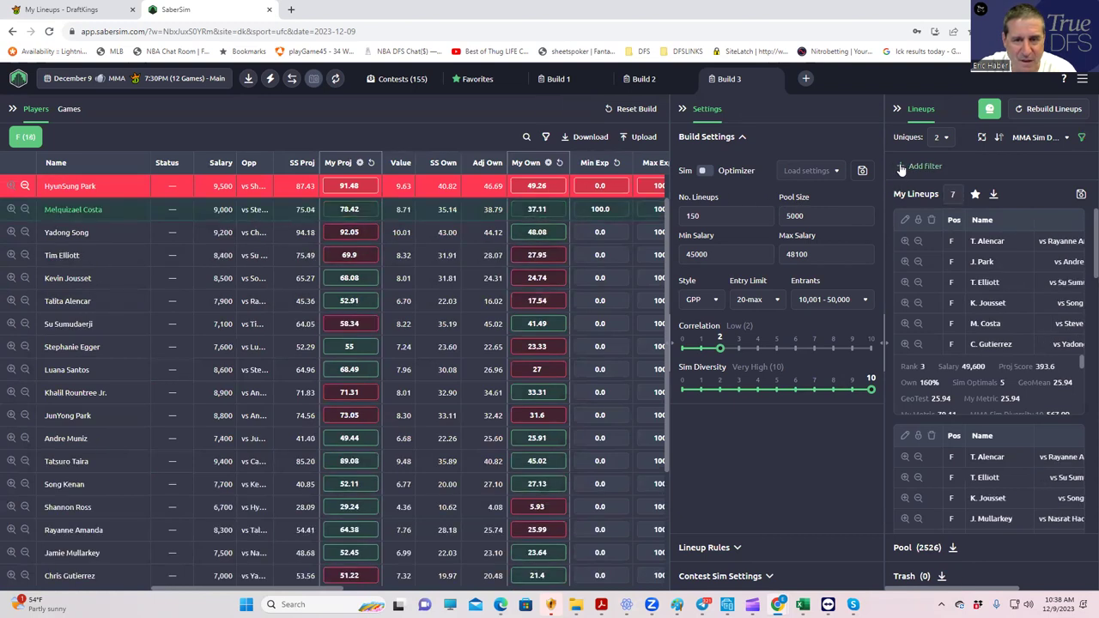
{"action": "left_click", "coordinate": [901, 167]}
{"action": "left_click", "coordinate": [473, 315]}
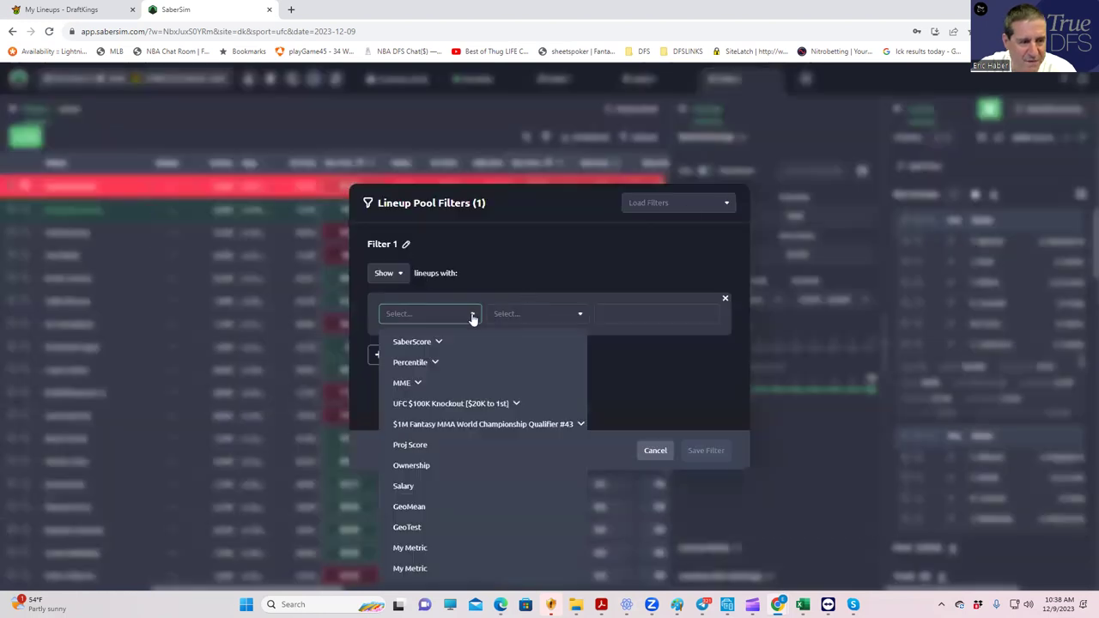
{"action": "left_click", "coordinate": [412, 496]}
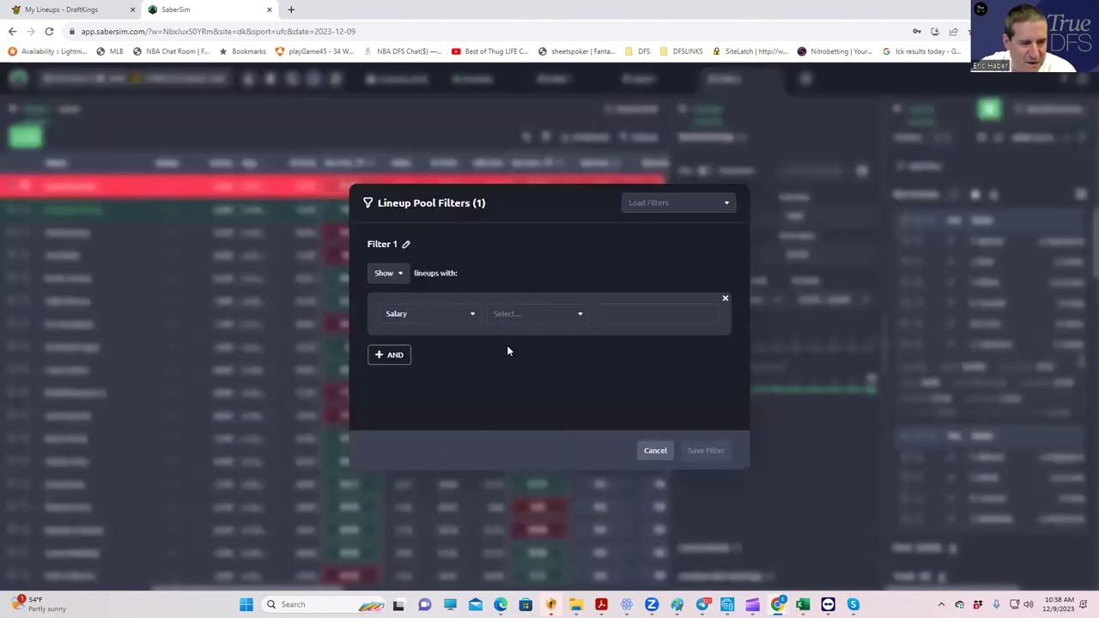
{"action": "left_click", "coordinate": [527, 318]}
{"action": "left_click", "coordinate": [518, 365]}
{"action": "left_click", "coordinate": [618, 314]}
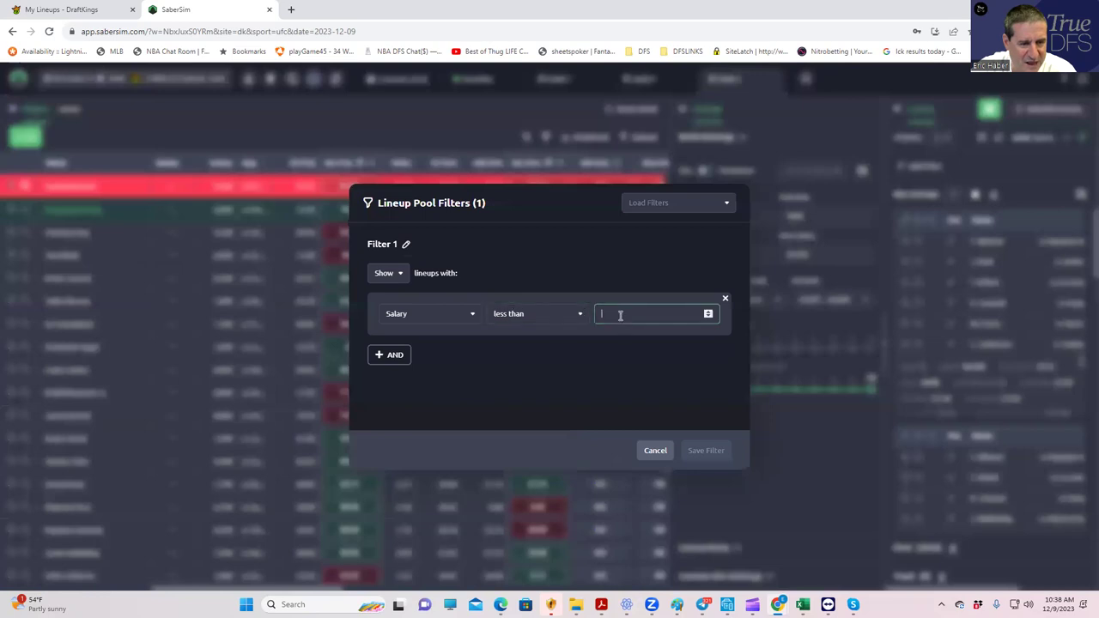
{"action": "type", "text": "4"}
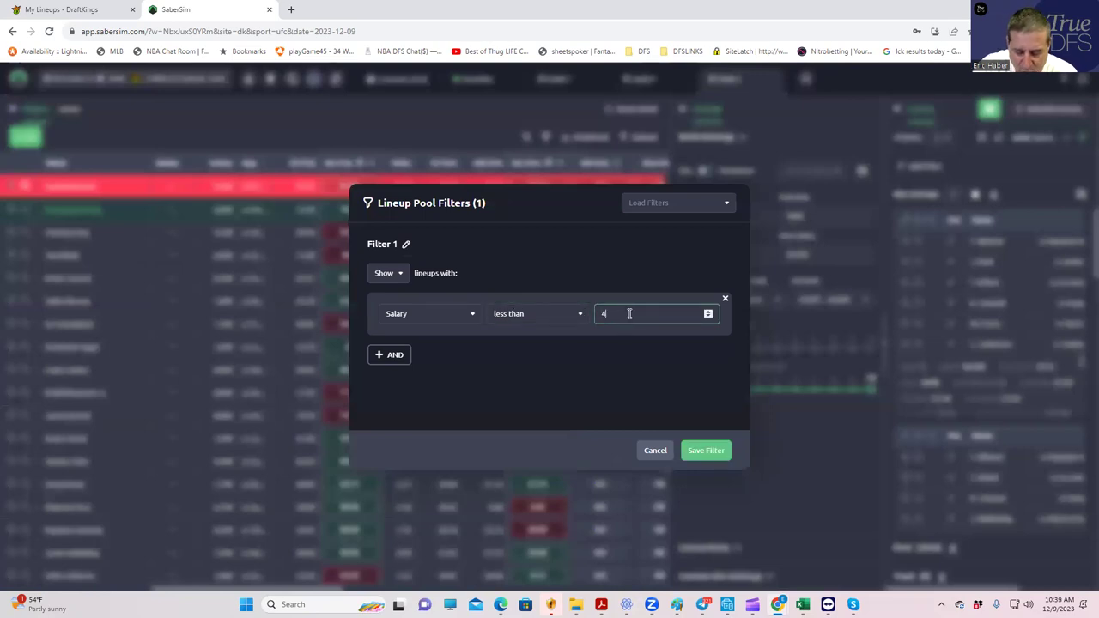
{"action": "type", "text": "9500"}
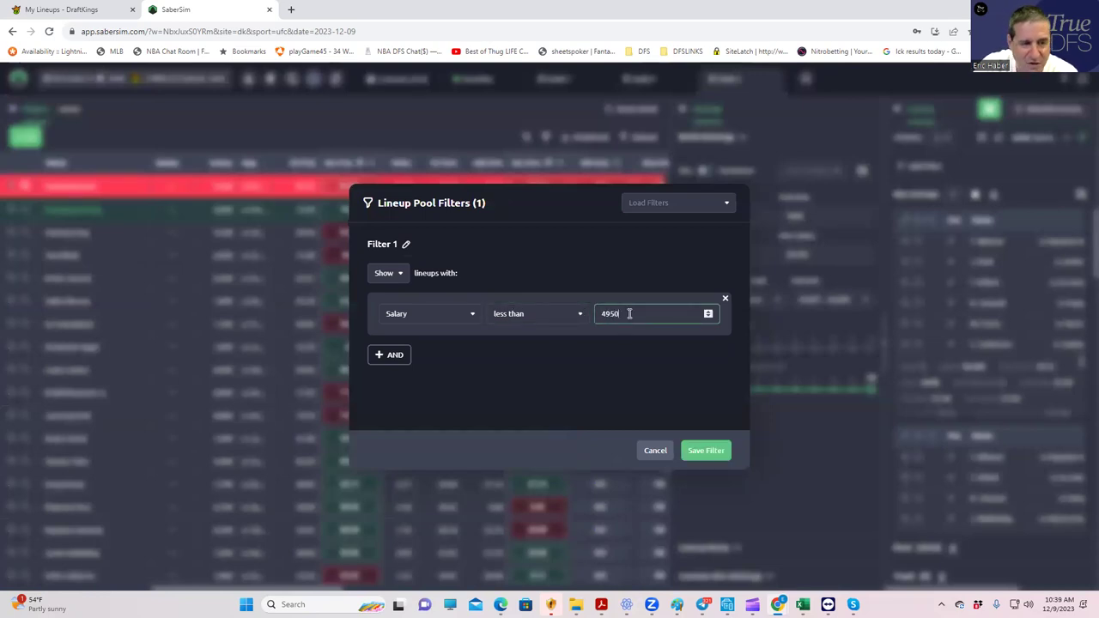
{"action": "key", "text": "BackSpace"}
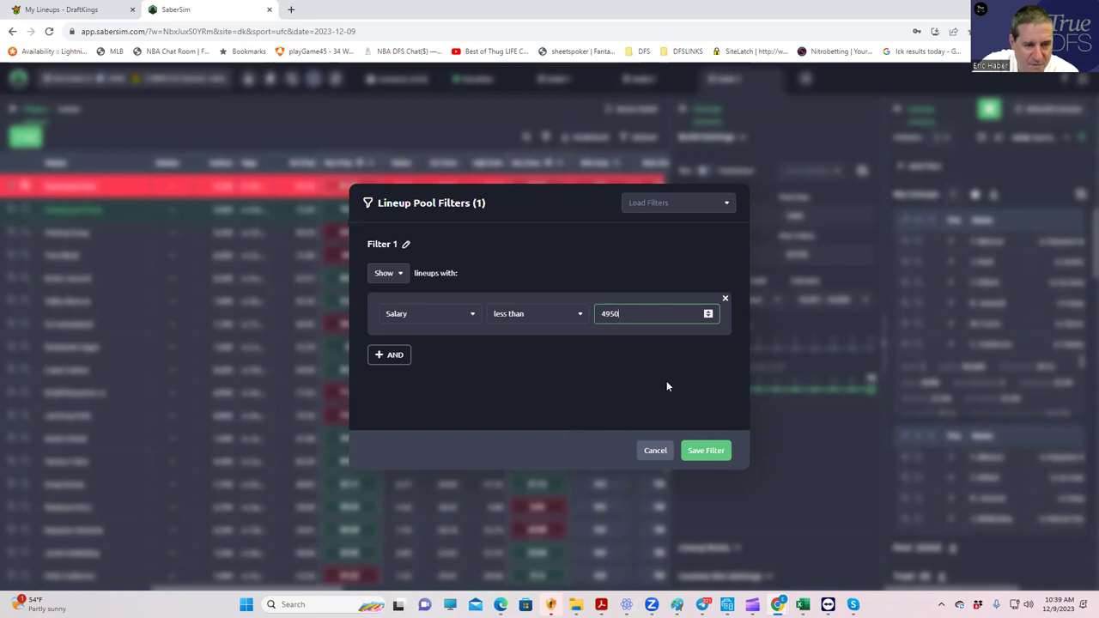
{"action": "type", "text": "0"}
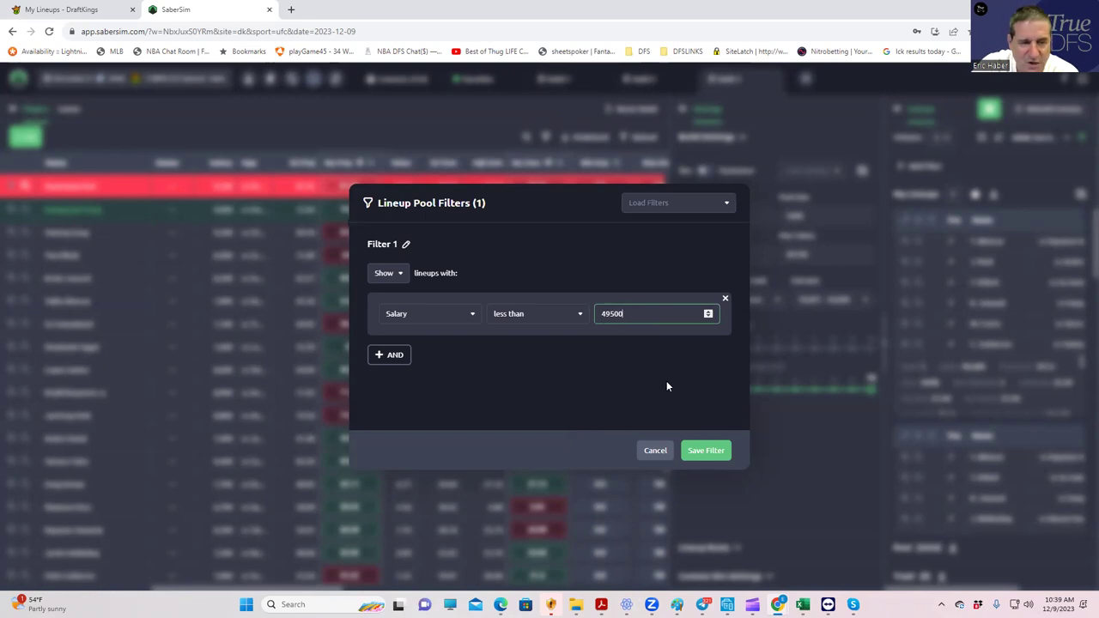
{"action": "left_click", "coordinate": [706, 450]}
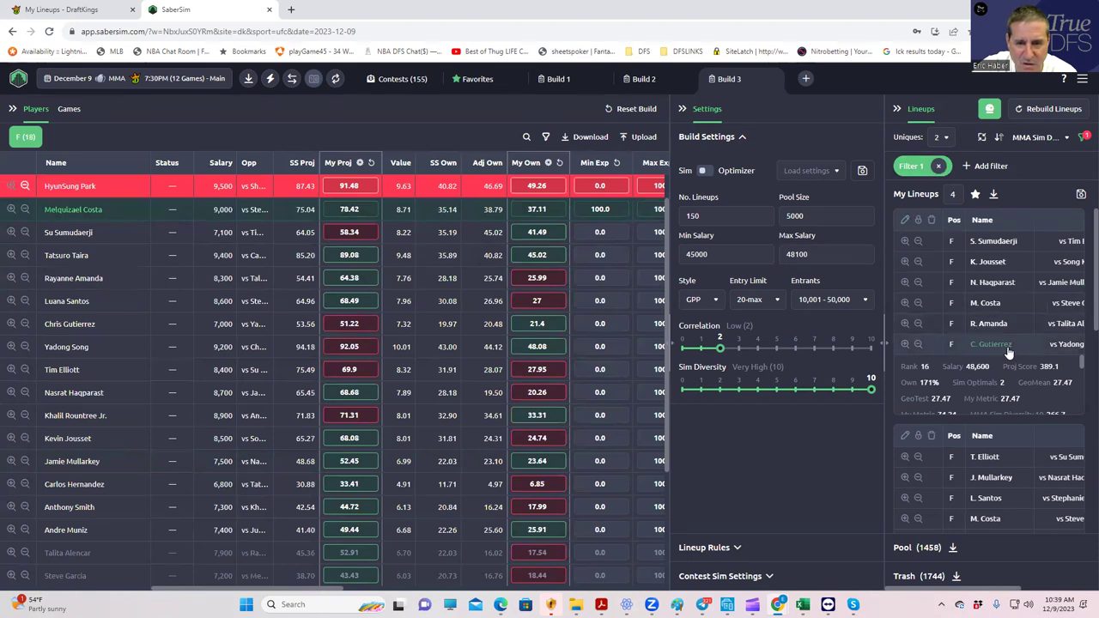
Review the fighters, salary, ownership and sim metrics of the filtered Costa lineups in My Lineups.
{"action": "scroll", "coordinate": [1004, 377], "scroll_direction": "down", "scroll_amount": 3}
{"action": "scroll", "coordinate": [1005, 382], "scroll_direction": "up", "scroll_amount": 1}
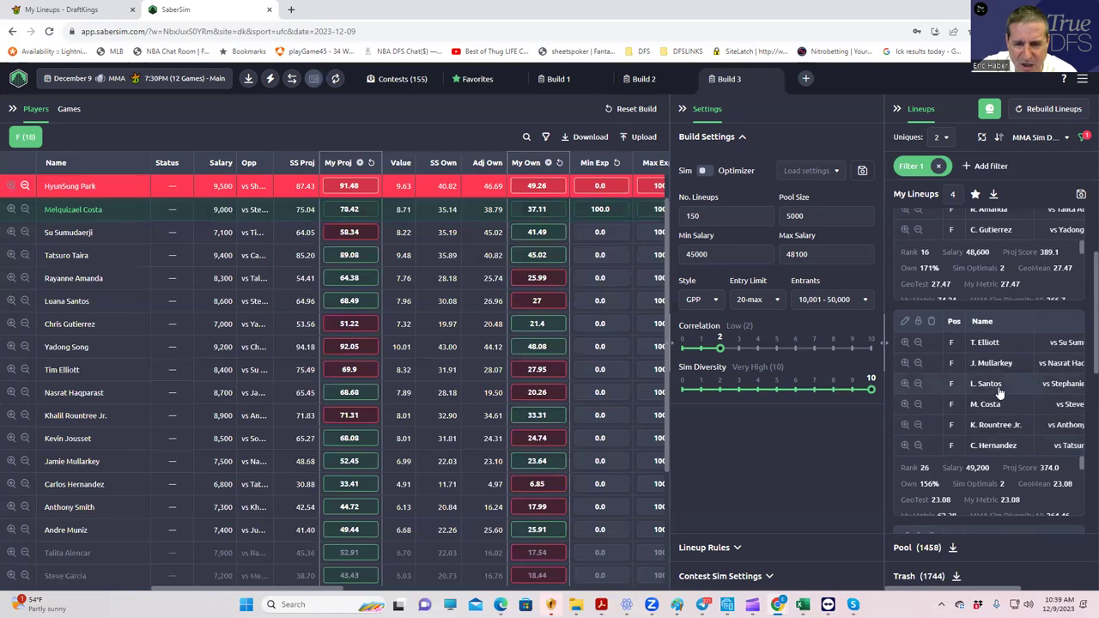
{"action": "scroll", "coordinate": [1001, 369], "scroll_direction": "up", "scroll_amount": 2}
{"action": "scroll", "coordinate": [996, 408], "scroll_direction": "down", "scroll_amount": 4}
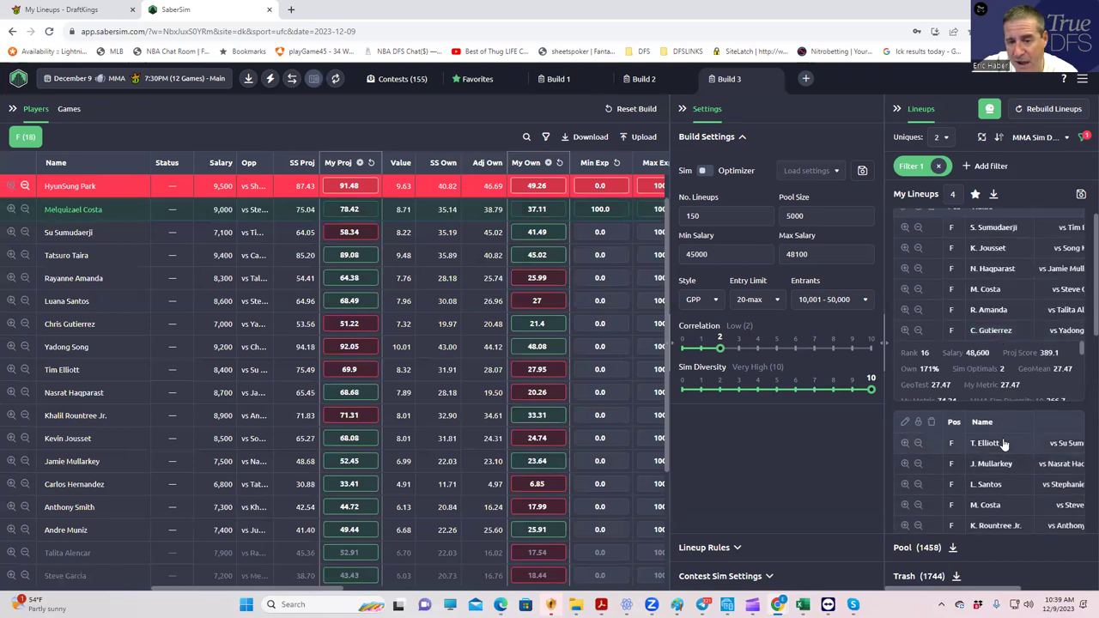
{"action": "scroll", "coordinate": [1007, 442], "scroll_direction": "down", "scroll_amount": 3}
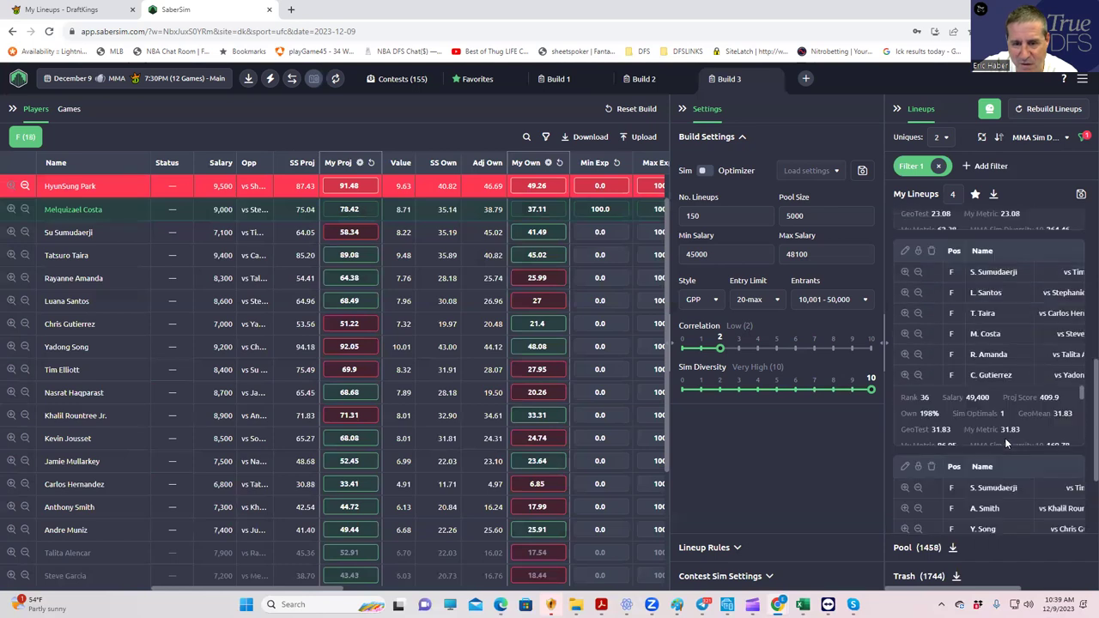
{"action": "scroll", "coordinate": [1039, 403], "scroll_direction": "down", "scroll_amount": 2}
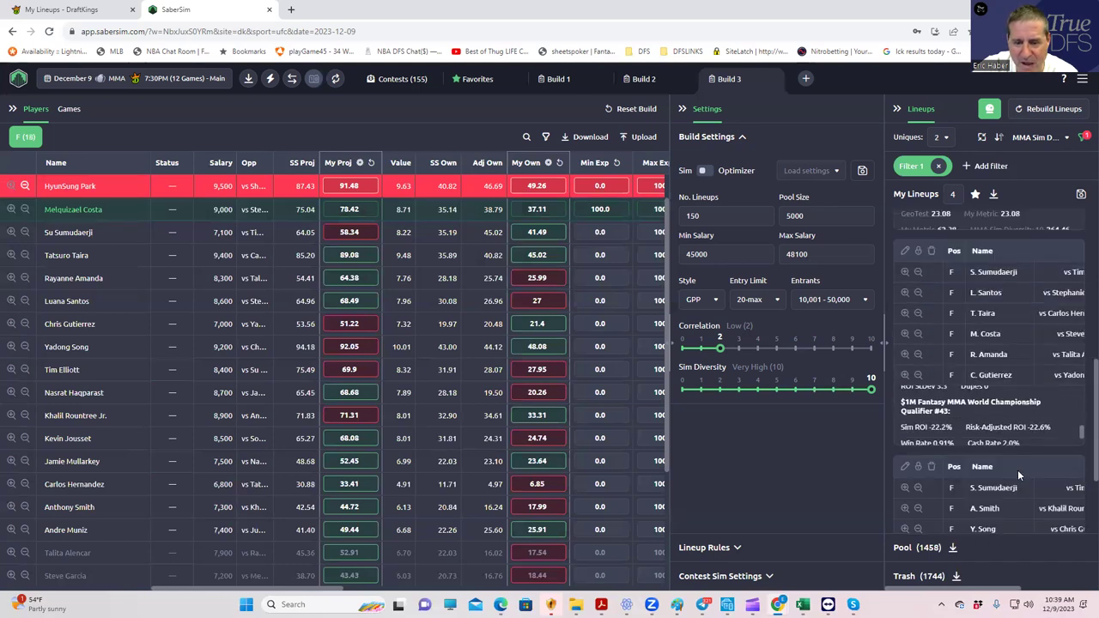
{"action": "scroll", "coordinate": [1017, 471], "scroll_direction": "down", "scroll_amount": 2}
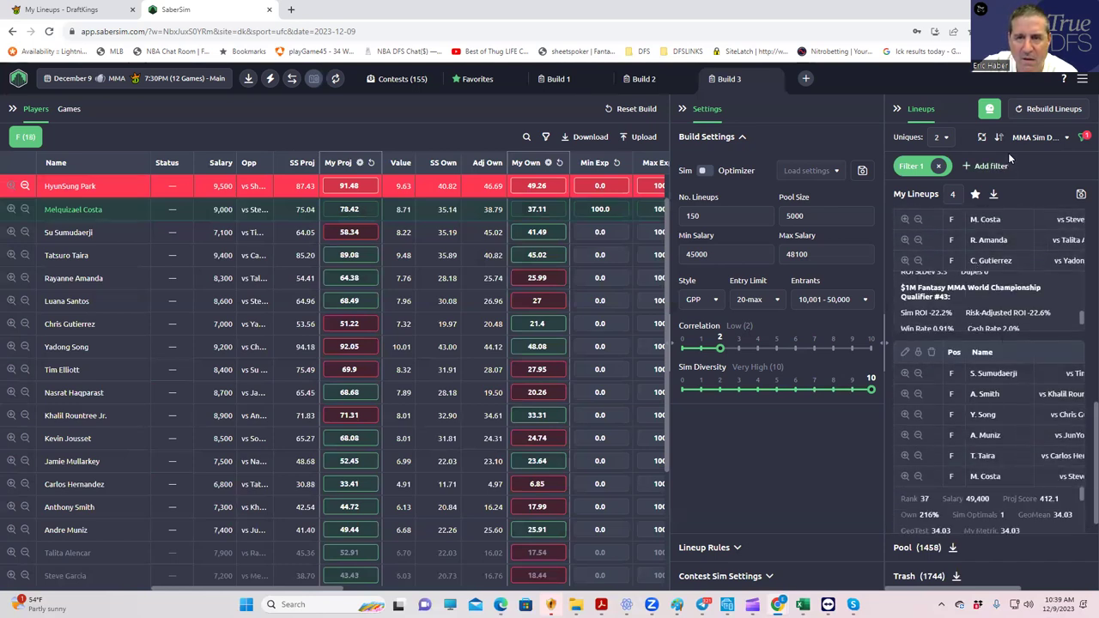
Set Uniques to 1 in Build 3, set the number of My Lineups to 7, and download the lineups.
{"action": "left_click", "coordinate": [942, 142]}
{"action": "left_click", "coordinate": [943, 165]}
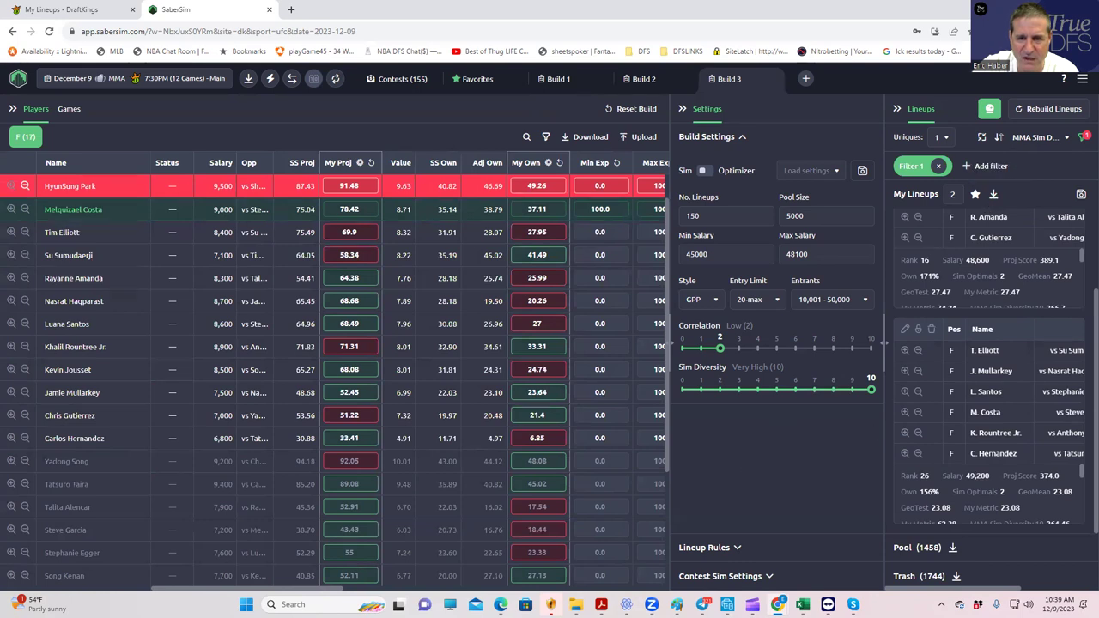
{"action": "scroll", "coordinate": [1073, 202], "scroll_direction": "up", "scroll_amount": 2}
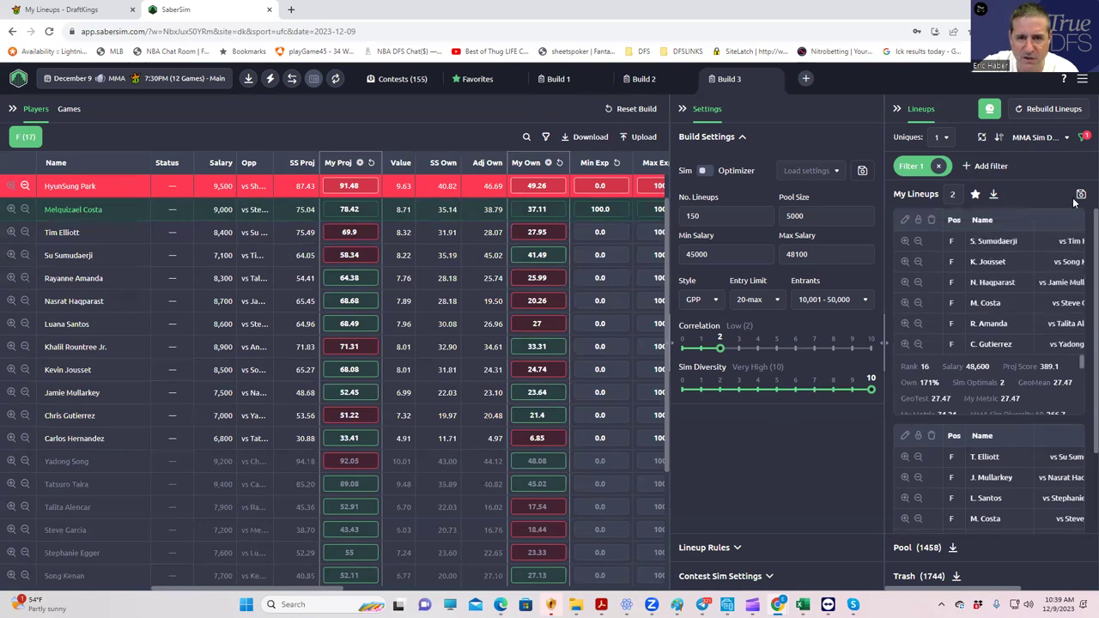
{"action": "double_click", "coordinate": [943, 193]}
{"action": "type", "text": "7"}
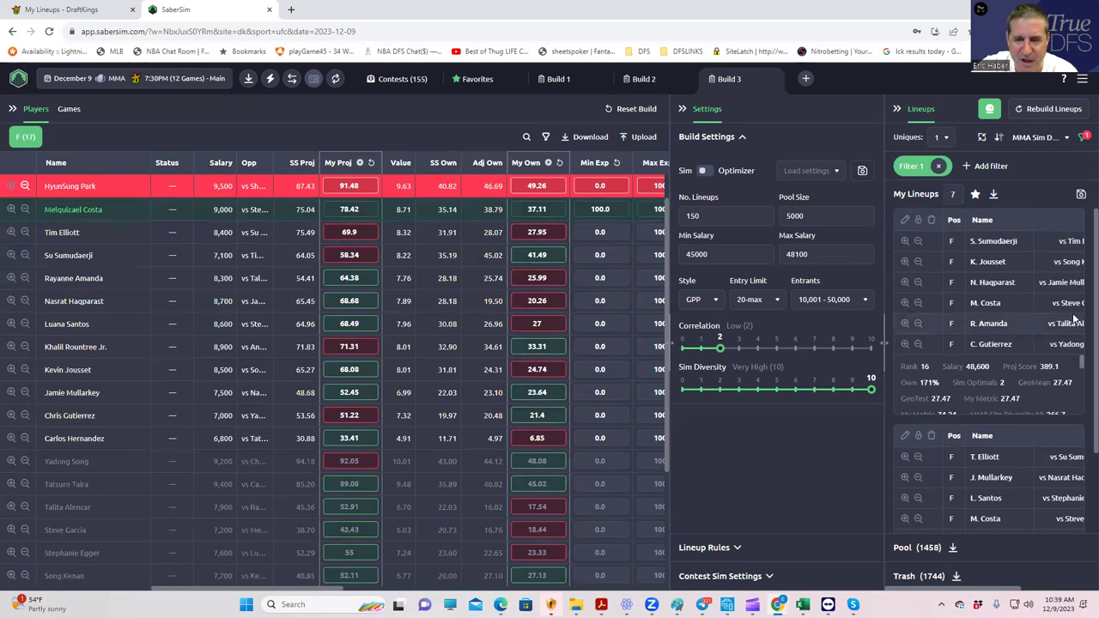
{"action": "left_click", "coordinate": [994, 196]}
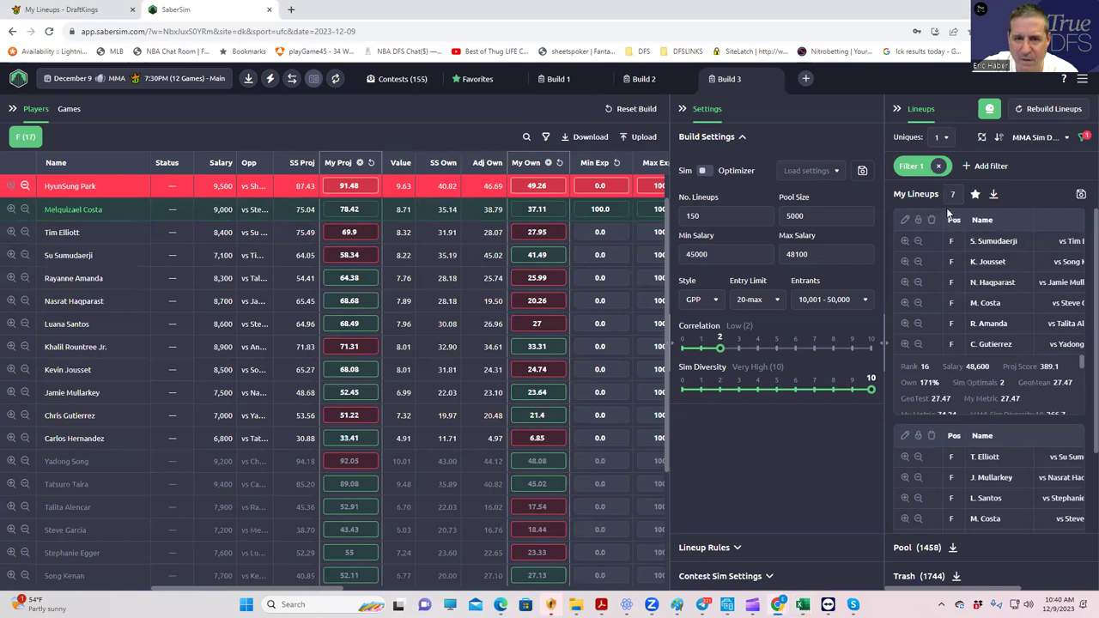
Remove Filter 1 from Build 3 and set the number of My Lineups to 50.
{"action": "scroll", "coordinate": [1081, 470], "scroll_direction": "down", "scroll_amount": 2}
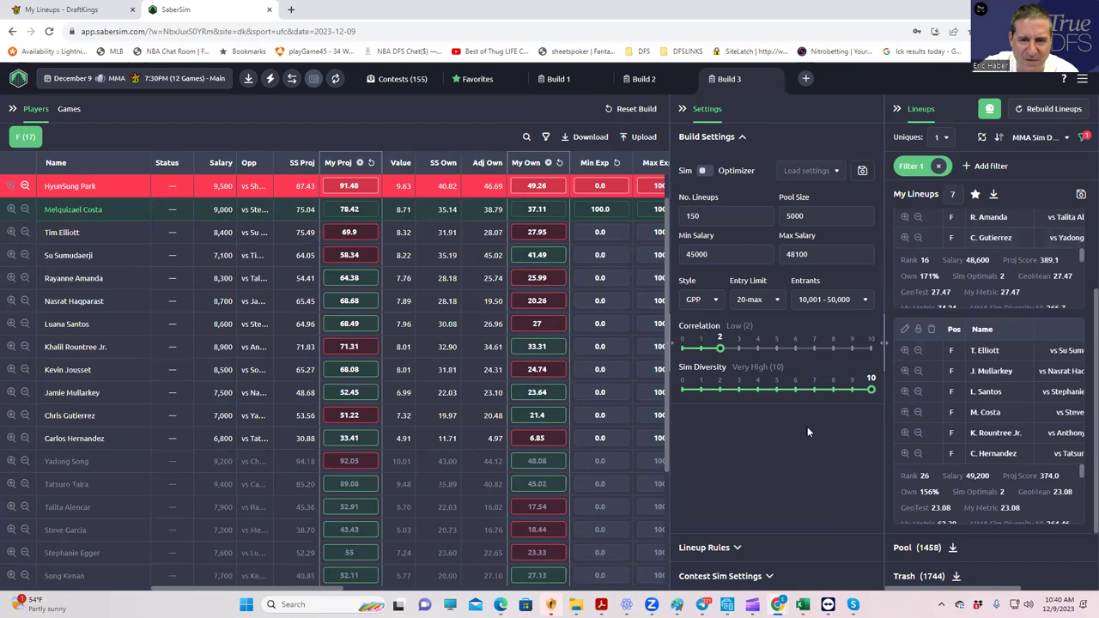
{"action": "left_click", "coordinate": [939, 167]}
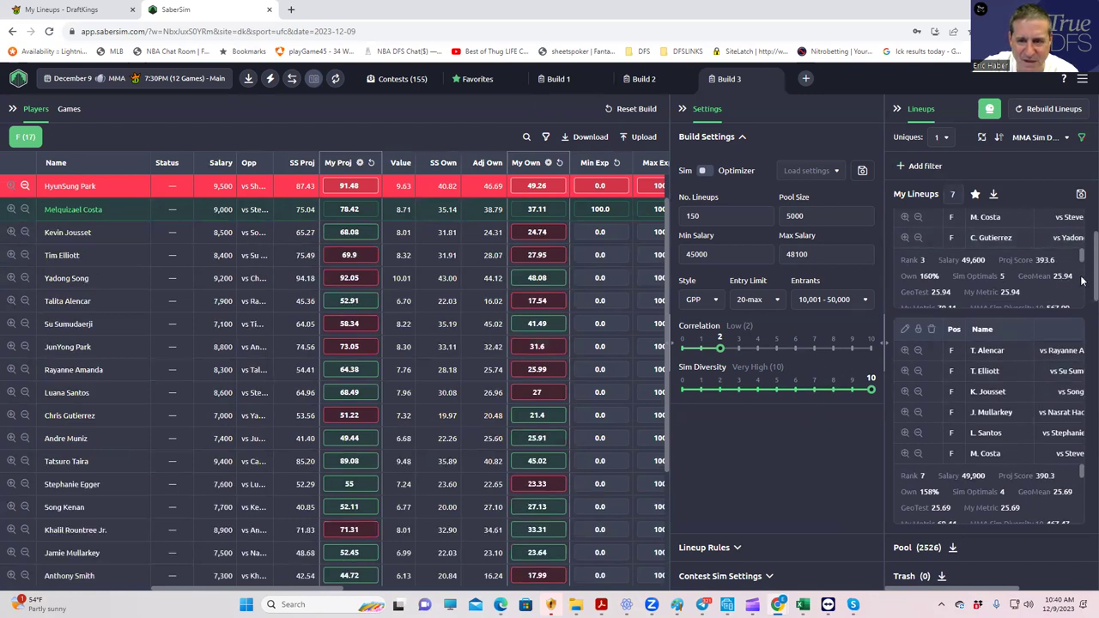
{"action": "scroll", "coordinate": [1031, 409], "scroll_direction": "up", "scroll_amount": 5}
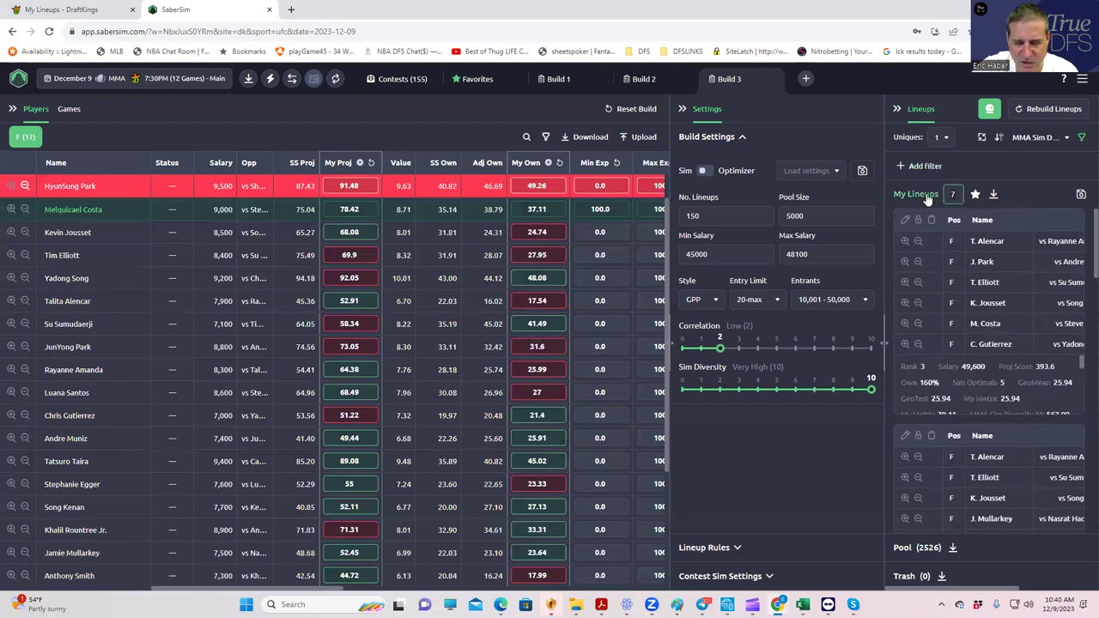
{"action": "type", "text": "50"}
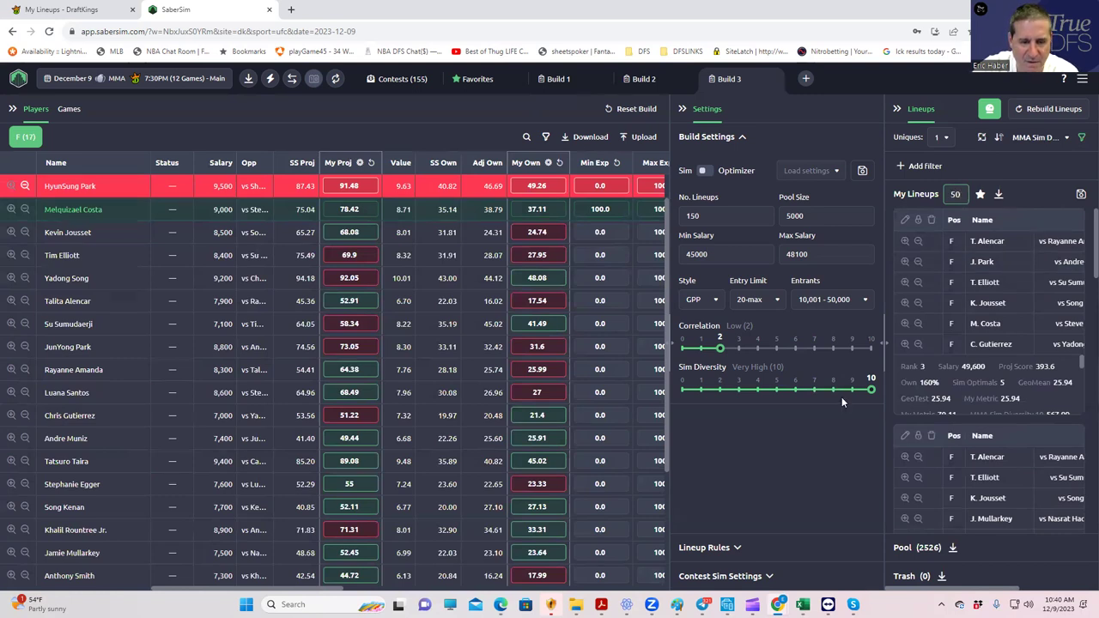
{"action": "key", "text": "Return"}
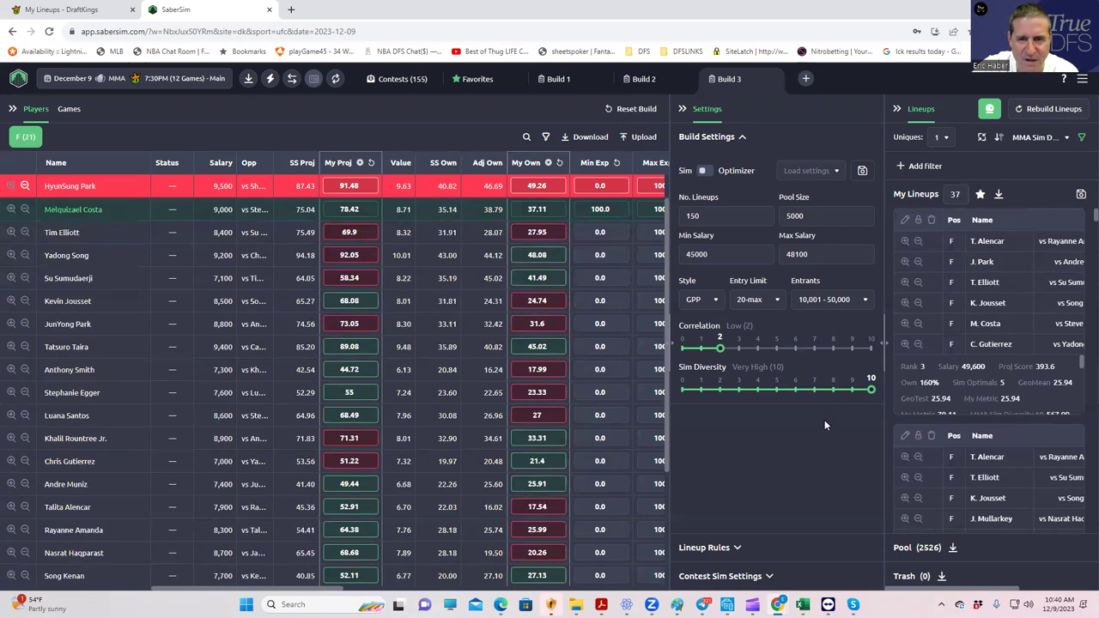
Add a lineup pool filter that shows only lineups with Salary less than 49500, and save it.
{"action": "left_click", "coordinate": [906, 168]}
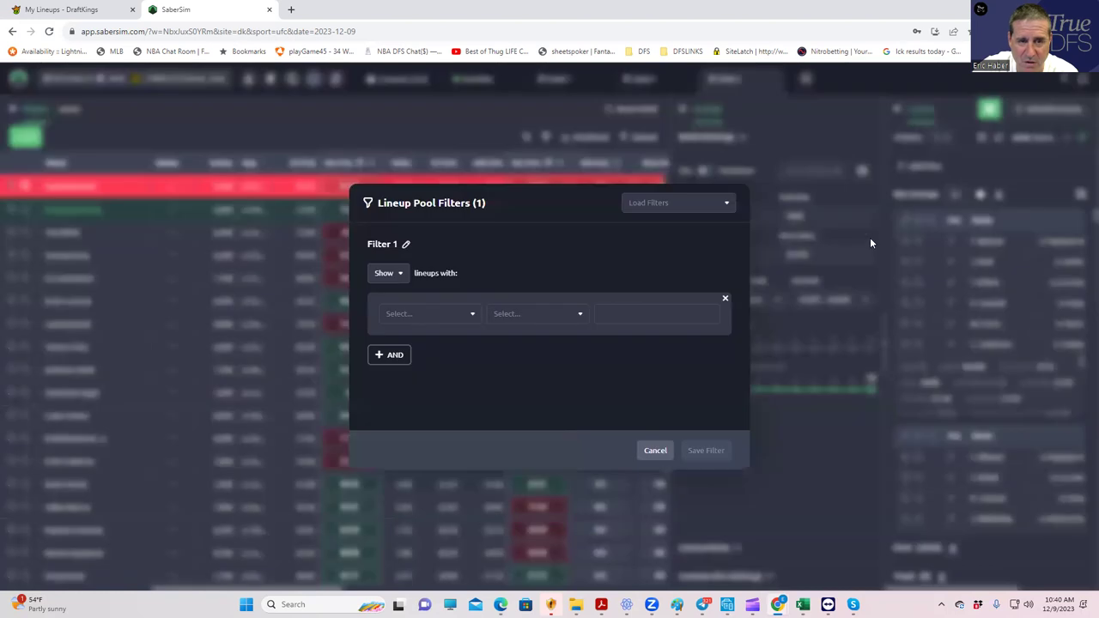
{"action": "left_click", "coordinate": [428, 316]}
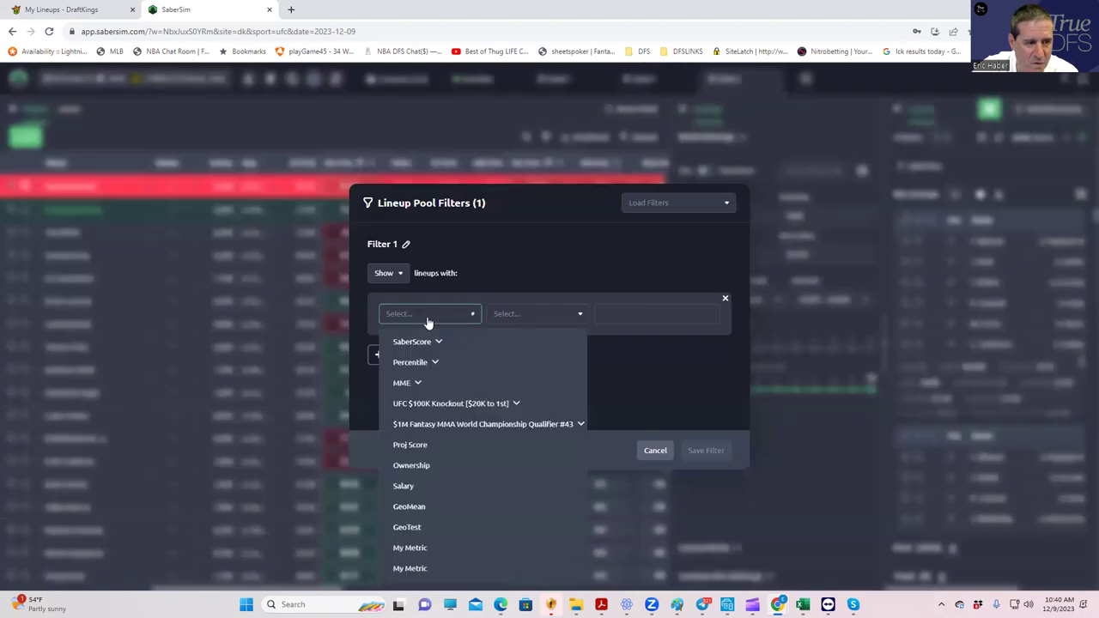
{"action": "left_click", "coordinate": [412, 484]}
{"action": "left_click", "coordinate": [553, 318]}
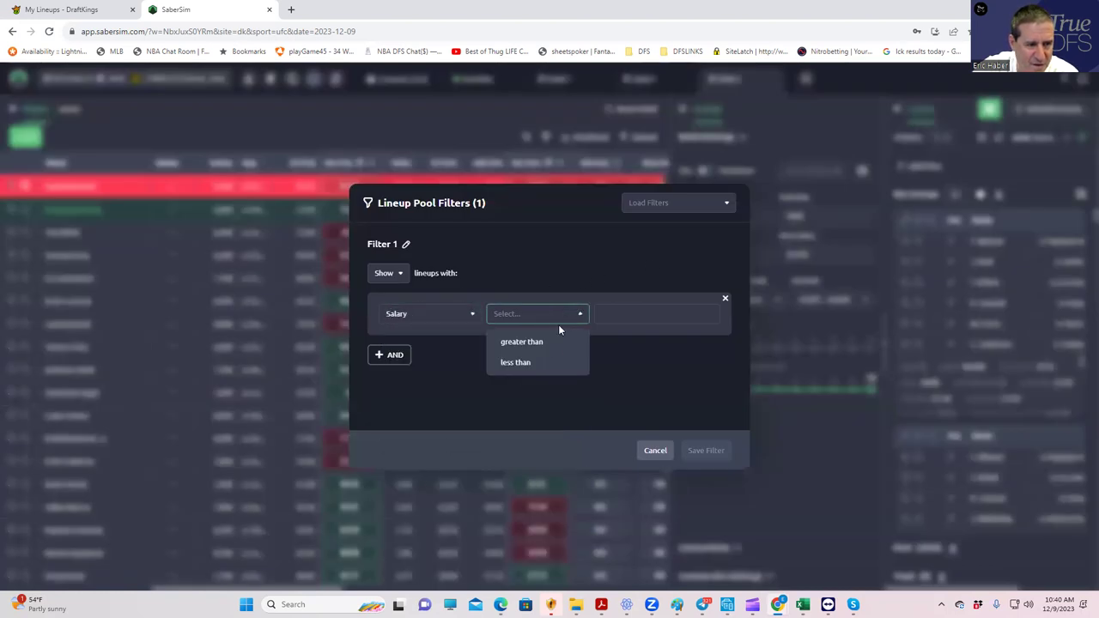
{"action": "left_click", "coordinate": [537, 364]}
{"action": "left_click", "coordinate": [633, 316]}
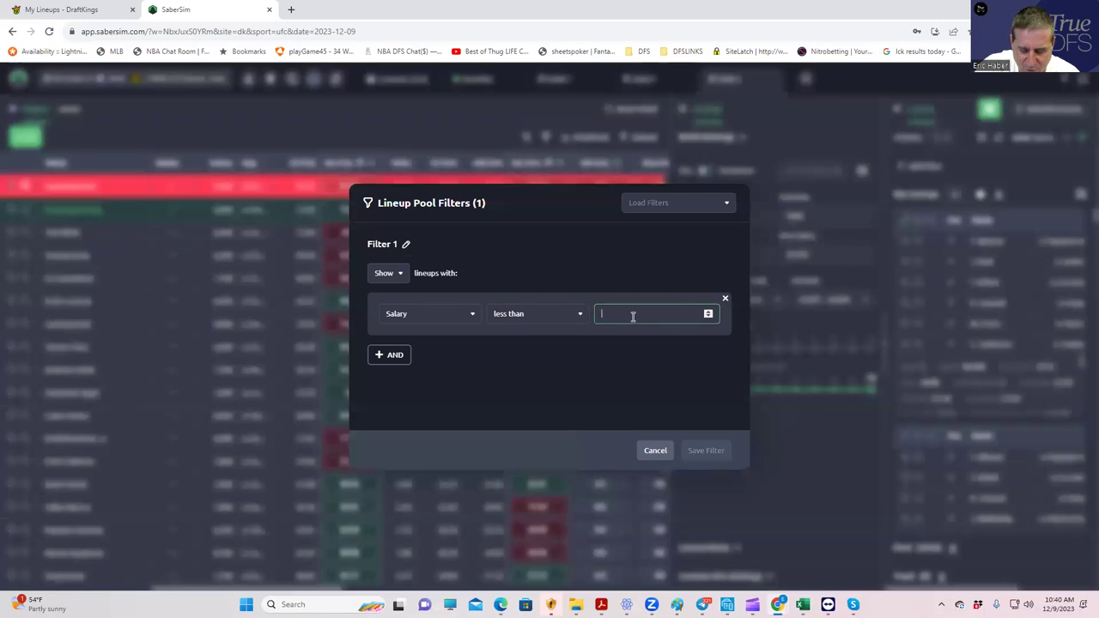
{"action": "type", "text": "49500"}
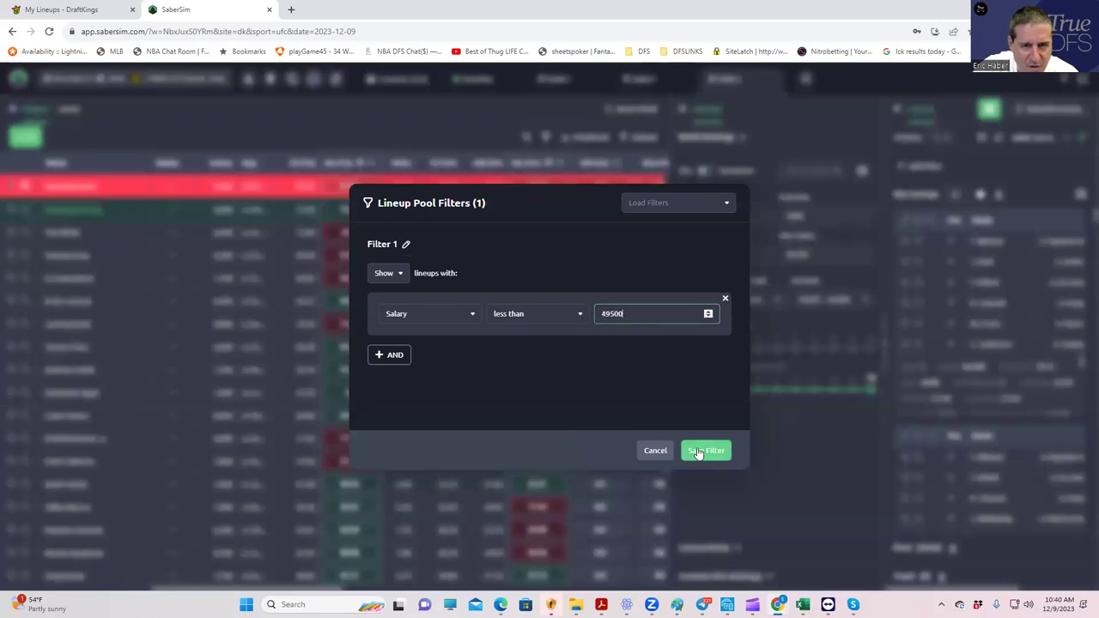
{"action": "left_click", "coordinate": [698, 452]}
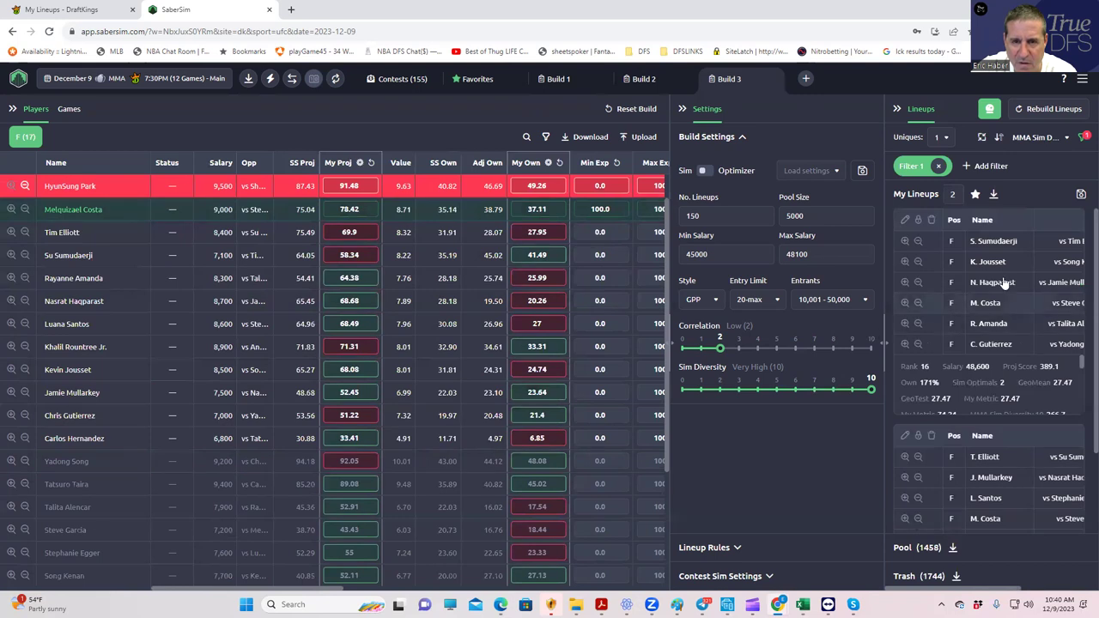
Set the number of My Lineups to 13 and download the salary-filtered Costa lineups.
{"action": "type", "text": "2"}
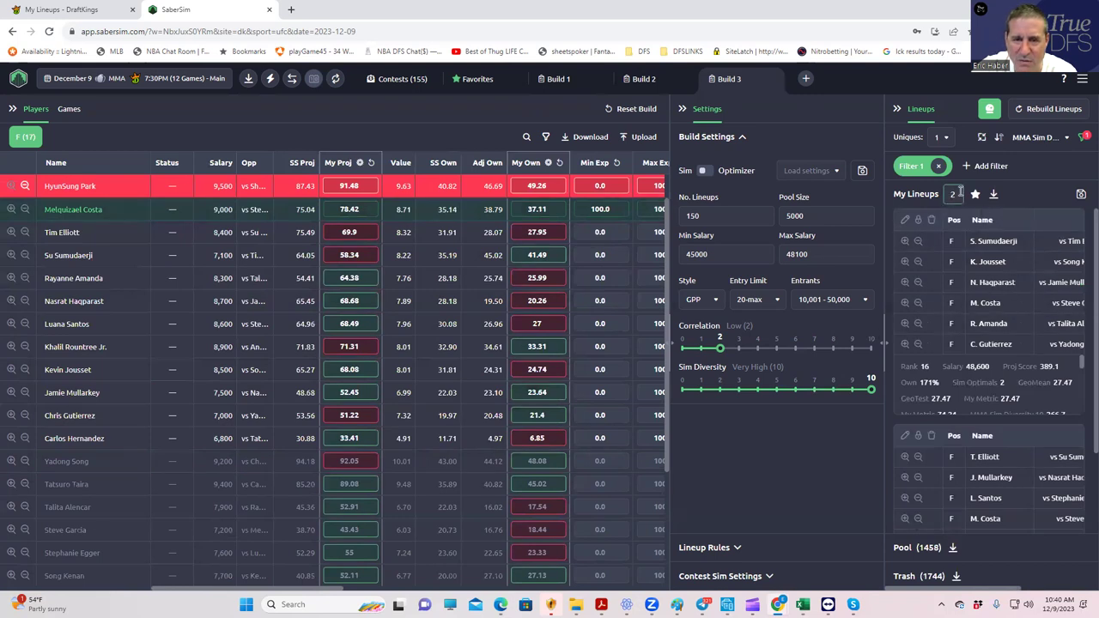
{"action": "key", "text": "BackSpace"}
{"action": "type", "text": "13"}
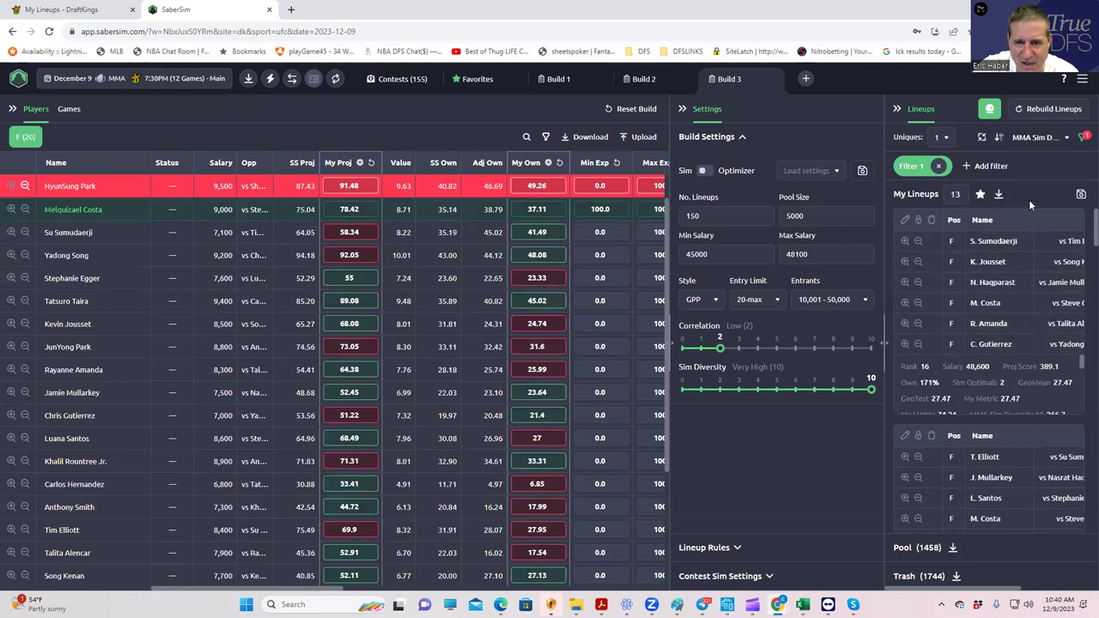
{"action": "left_click", "coordinate": [1000, 196]}
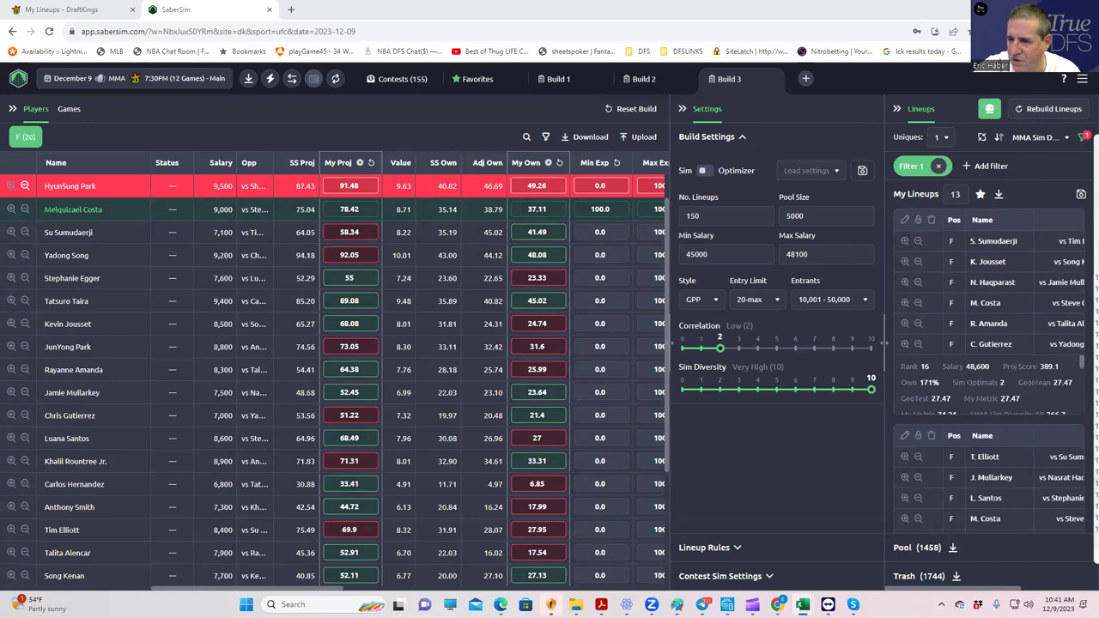
Switch to DupeTest1 v3 in Excel, maximize it, and paste the seven copied lineups into RemoveDupes starting at cell A145.
{"action": "left_click_drag", "start_coordinate": [1098, 138], "coordinate": [876, 137]}
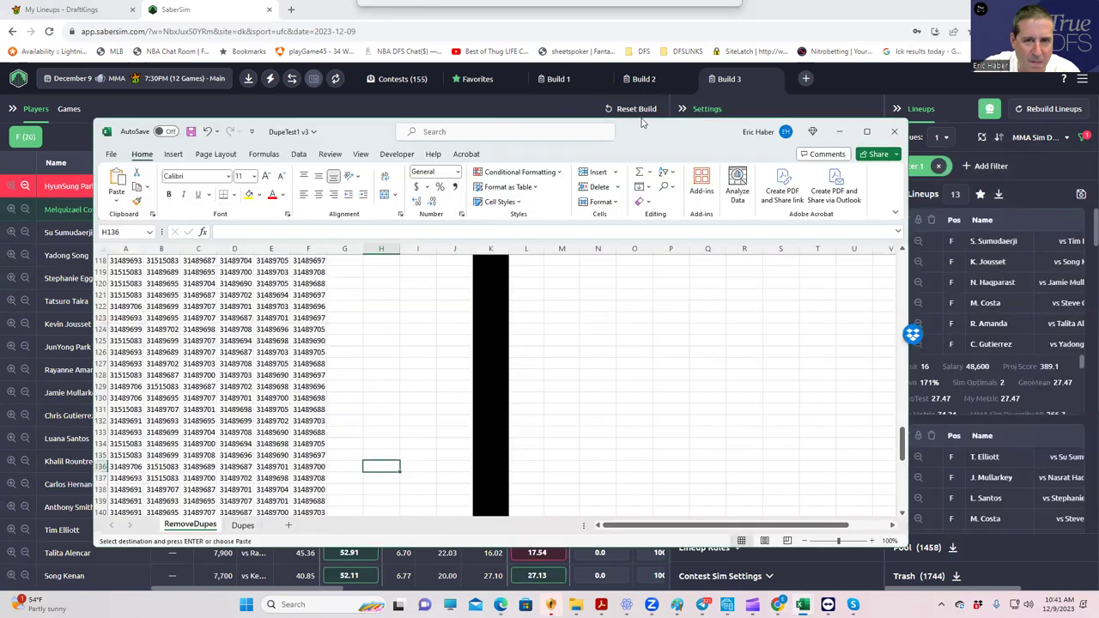
{"action": "left_click", "coordinate": [867, 131]}
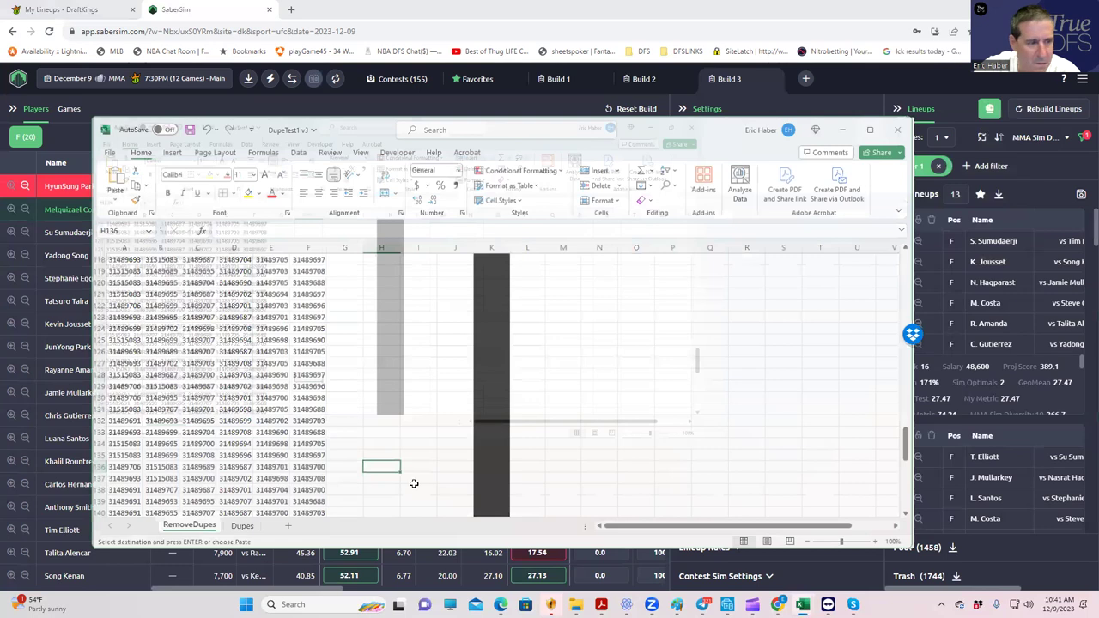
{"action": "left_click", "coordinate": [39, 447]}
{"action": "key", "text": "ctrl+v"}
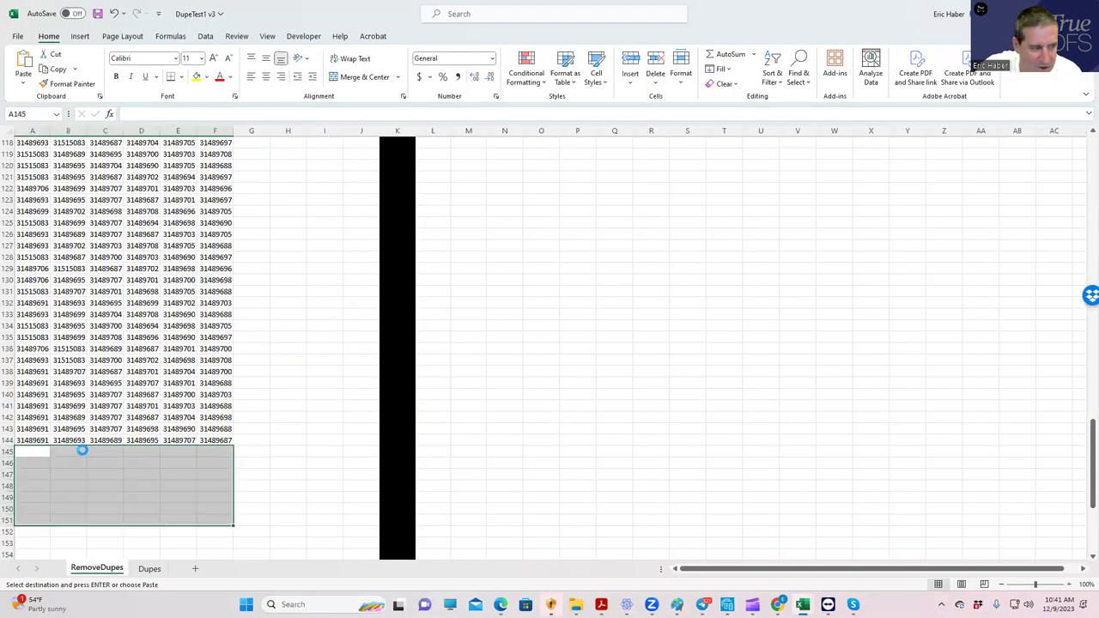
Run Remove Duplicate Lineups on the combined lineup list in the RemoveDupes sheet.
{"action": "scroll", "coordinate": [942, 461], "scroll_direction": "down", "scroll_amount": 1}
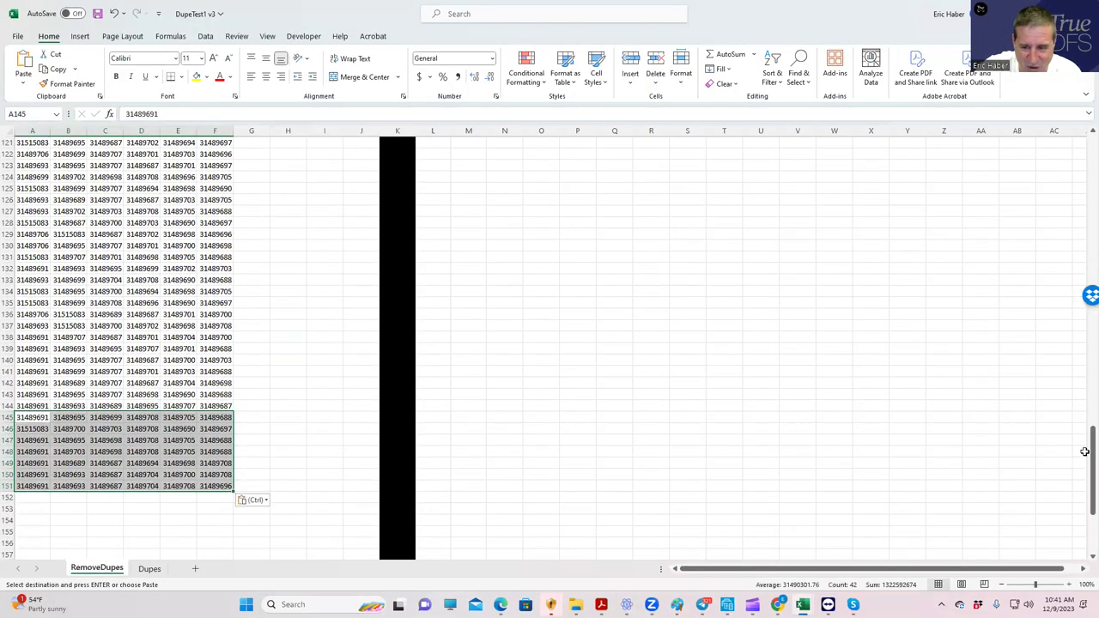
{"action": "left_click_drag", "start_coordinate": [1090, 459], "coordinate": [481, 176]}
{"action": "left_click", "coordinate": [486, 154]}
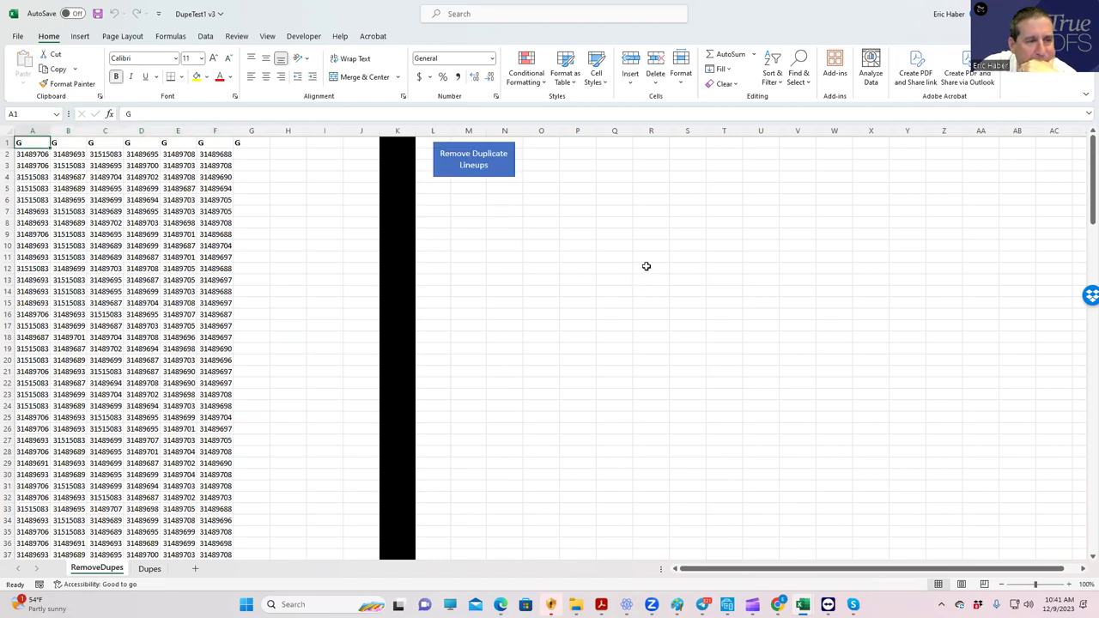
Check the Dupes sheet for removed lineups and examine where the remaining lineup list ends in RemoveDupes.
{"action": "left_click", "coordinate": [148, 568]}
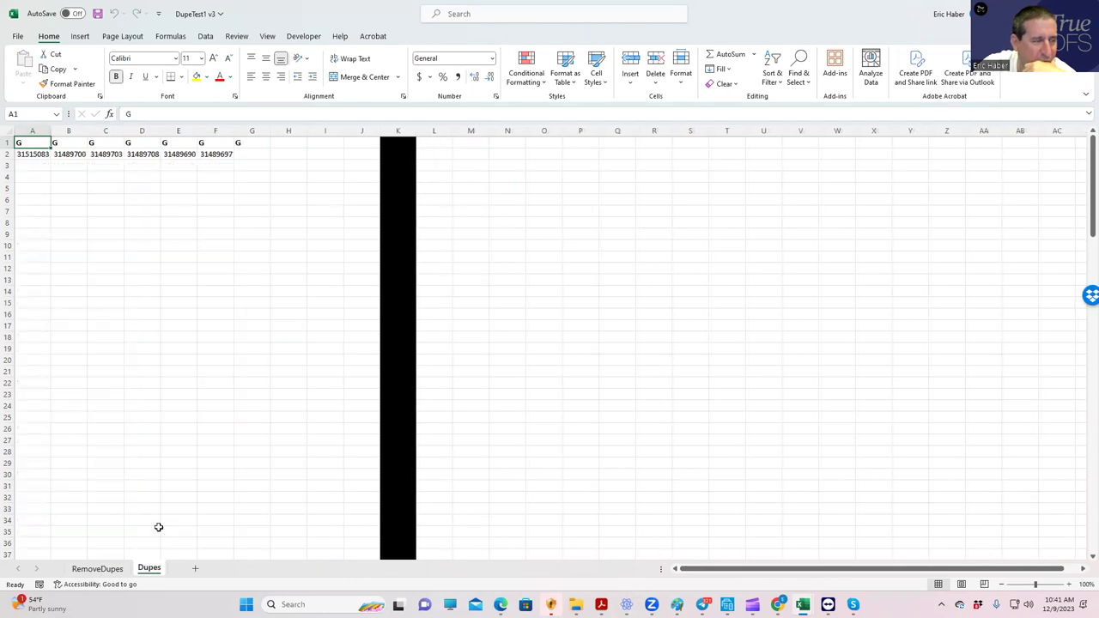
{"action": "left_click", "coordinate": [117, 569]}
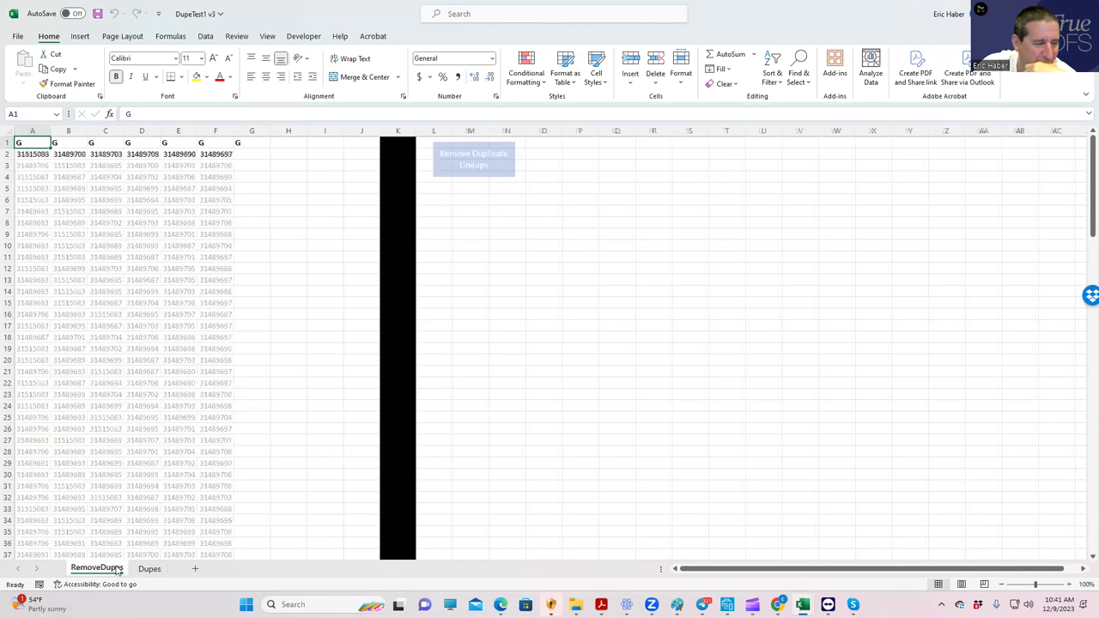
{"action": "scroll", "coordinate": [325, 462], "scroll_direction": "down", "scroll_amount": 20}
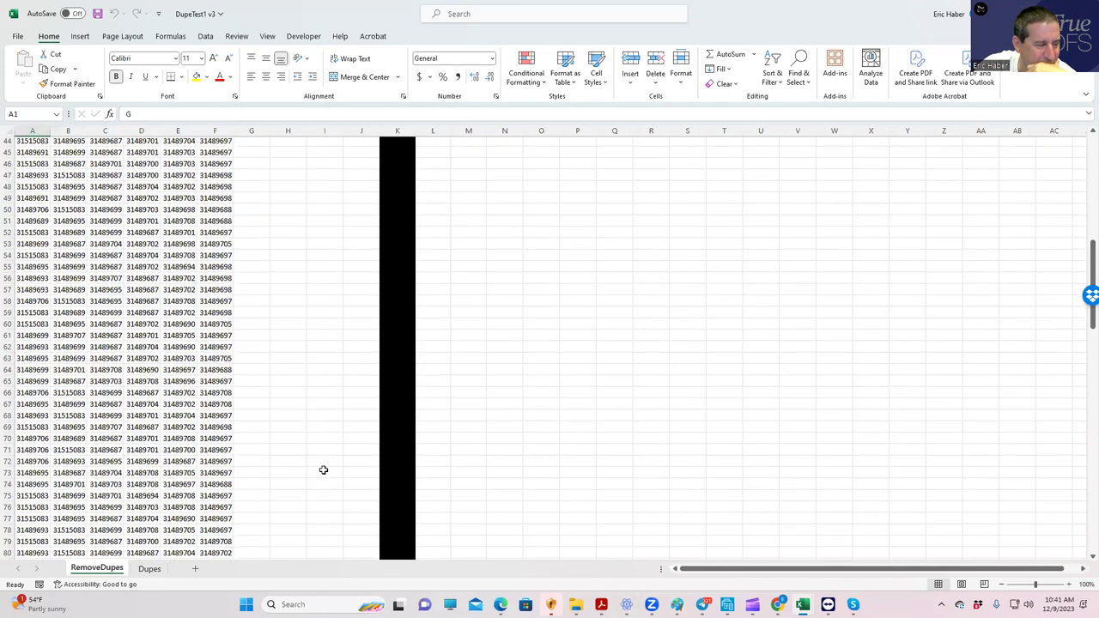
{"action": "scroll", "coordinate": [323, 469], "scroll_direction": "down", "scroll_amount": 18}
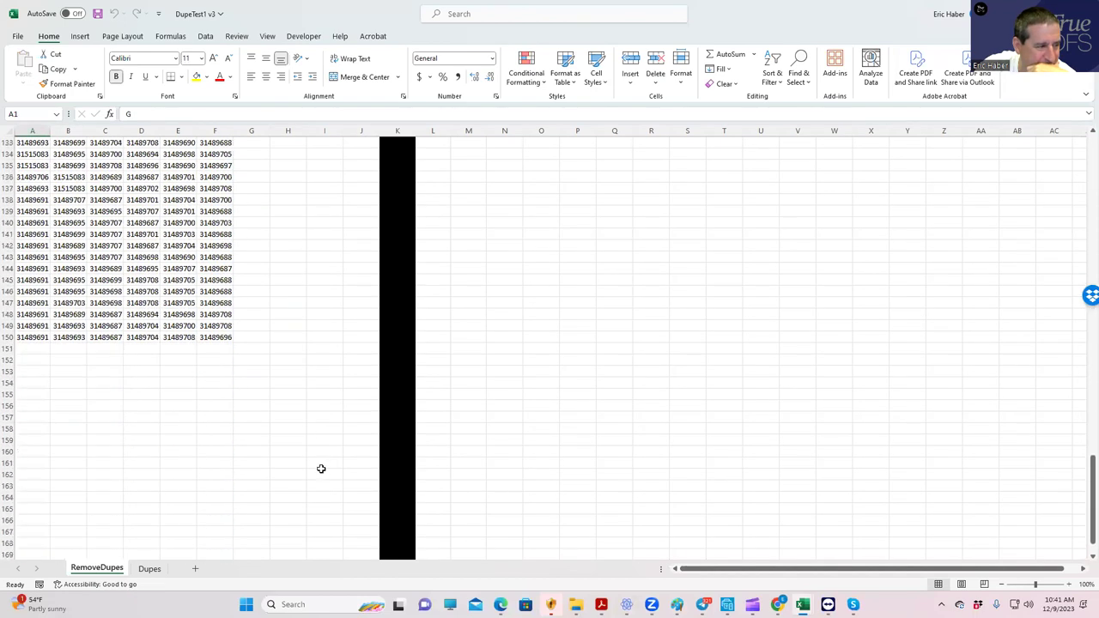
{"action": "left_click", "coordinate": [38, 351]}
{"action": "left_click", "coordinate": [76, 351]}
{"action": "left_click", "coordinate": [154, 350]}
{"action": "left_click", "coordinate": [184, 349]}
{"action": "left_click", "coordinate": [215, 347]}
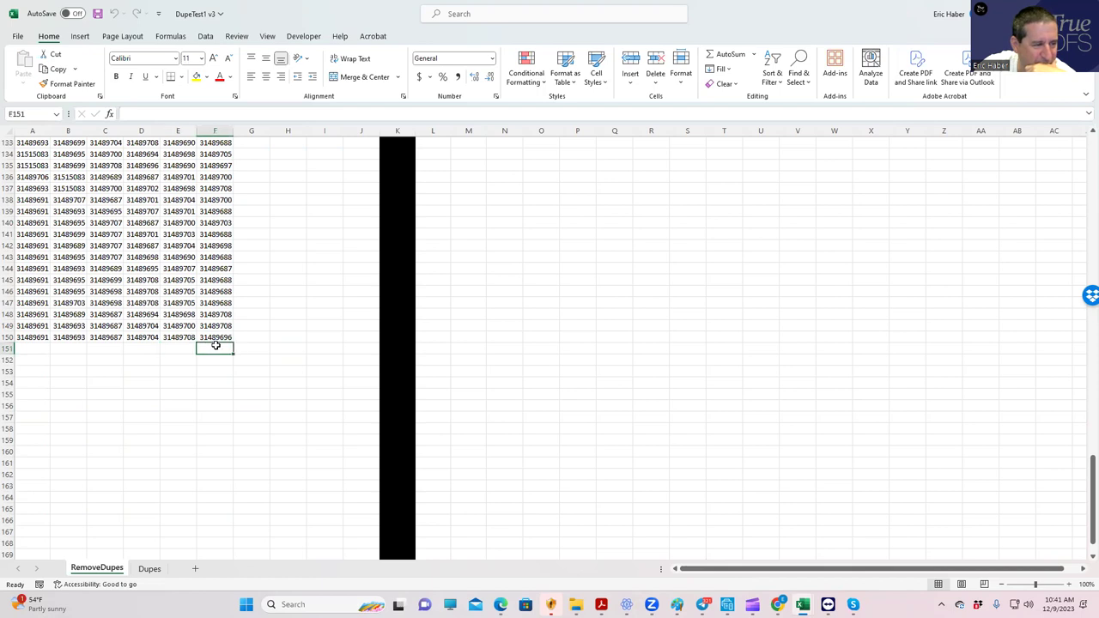
Copy all lineups in A2:F150 of the RemoveDupes sheet, without the header row, and minimize the workbook.
{"action": "left_click_drag", "start_coordinate": [1091, 481], "coordinate": [1091, 472]}
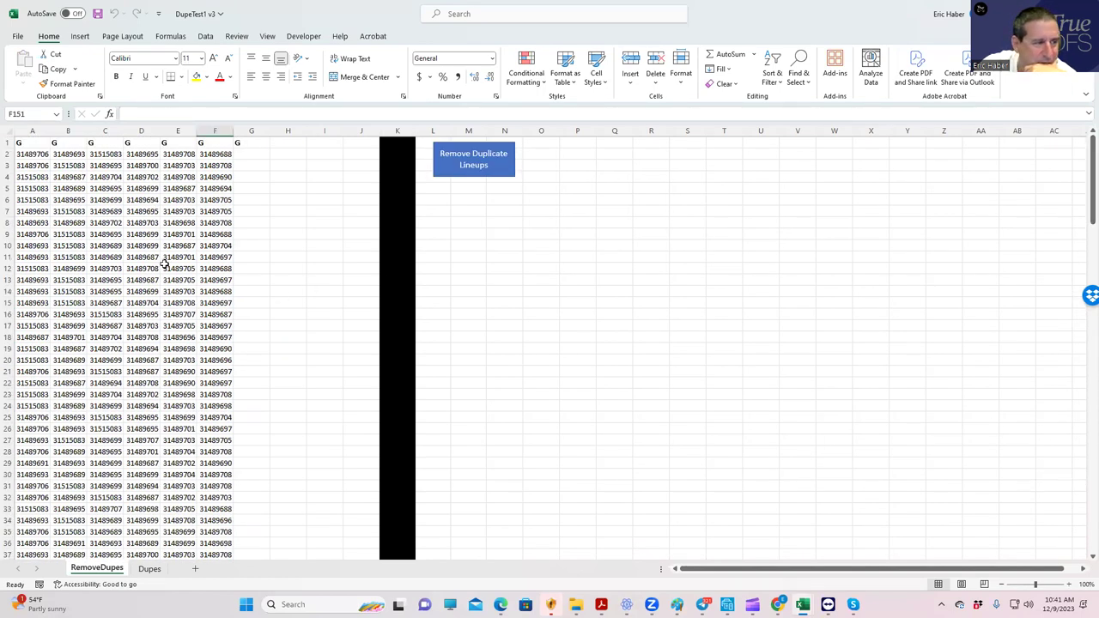
{"action": "left_click_drag", "start_coordinate": [29, 154], "coordinate": [223, 521]}
{"action": "key", "text": "ctrl+c"}
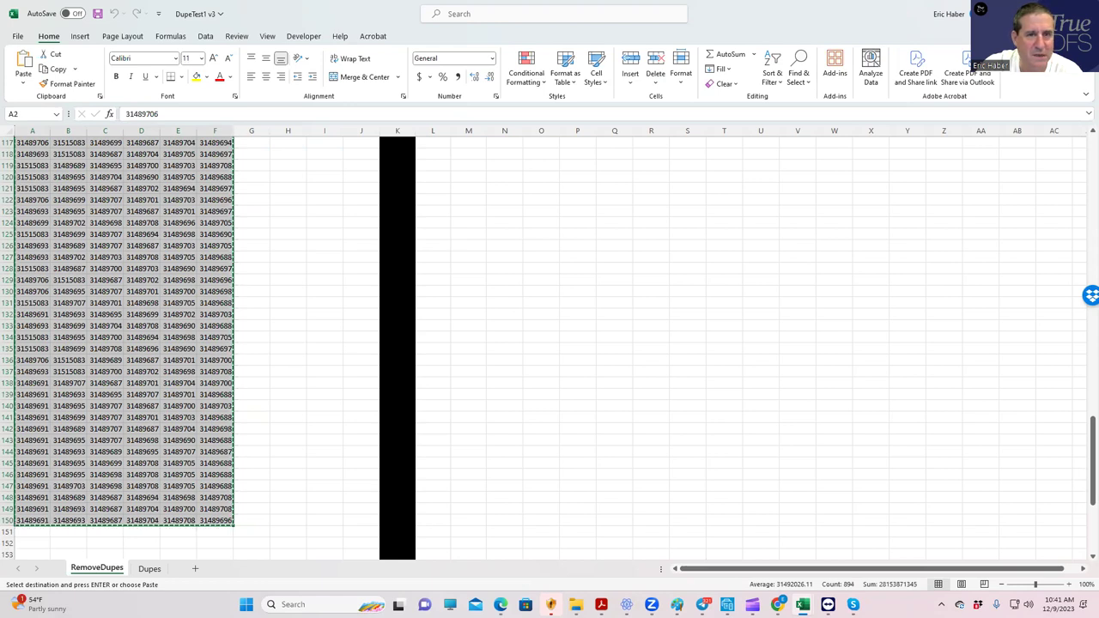
{"action": "key", "text": "super+Down"}
{"action": "key", "text": "super+Down"}
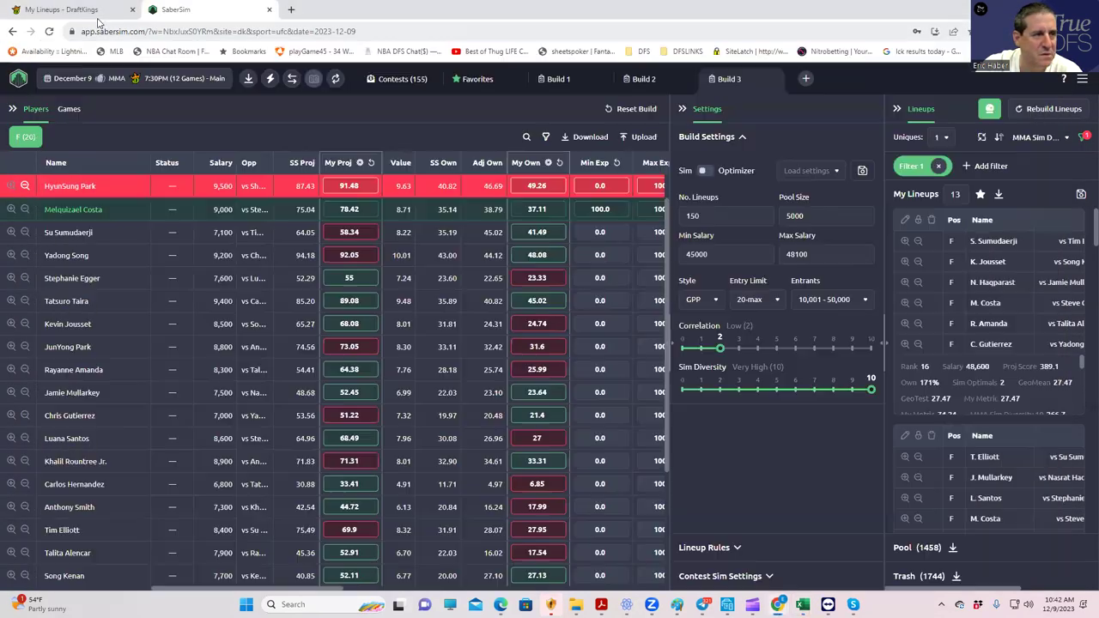
Switch to DraftKings, open Edit Entries from My Lineups, and pick MMA as the sport for downloading entries.
{"action": "key", "text": "ctrl+shift+Tab"}
{"action": "left_click", "coordinate": [366, 95]}
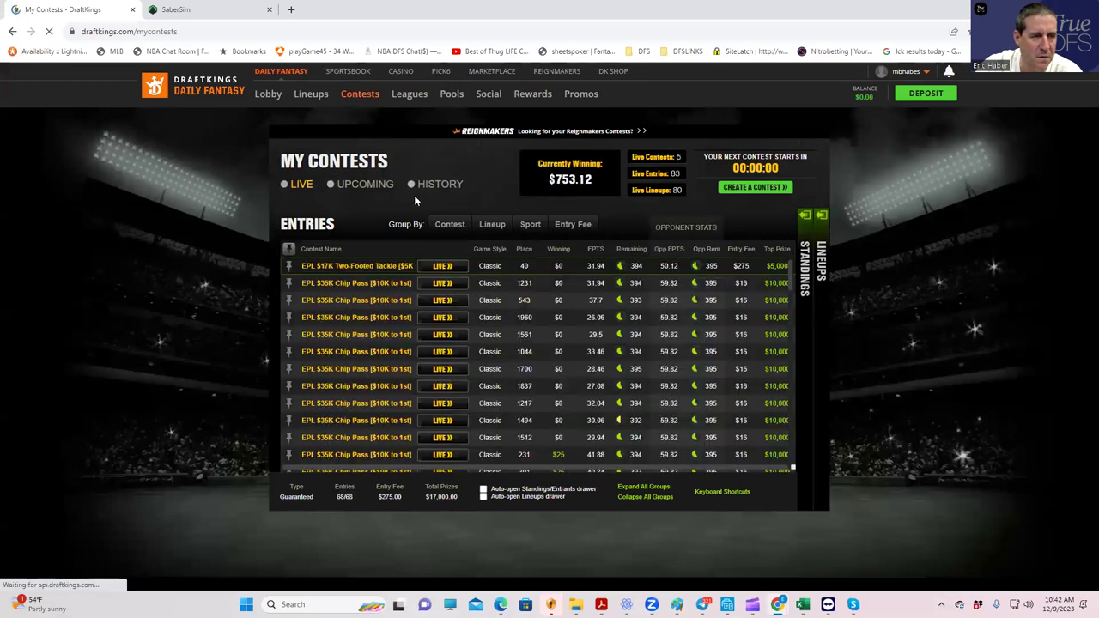
{"action": "left_click", "coordinate": [292, 97]}
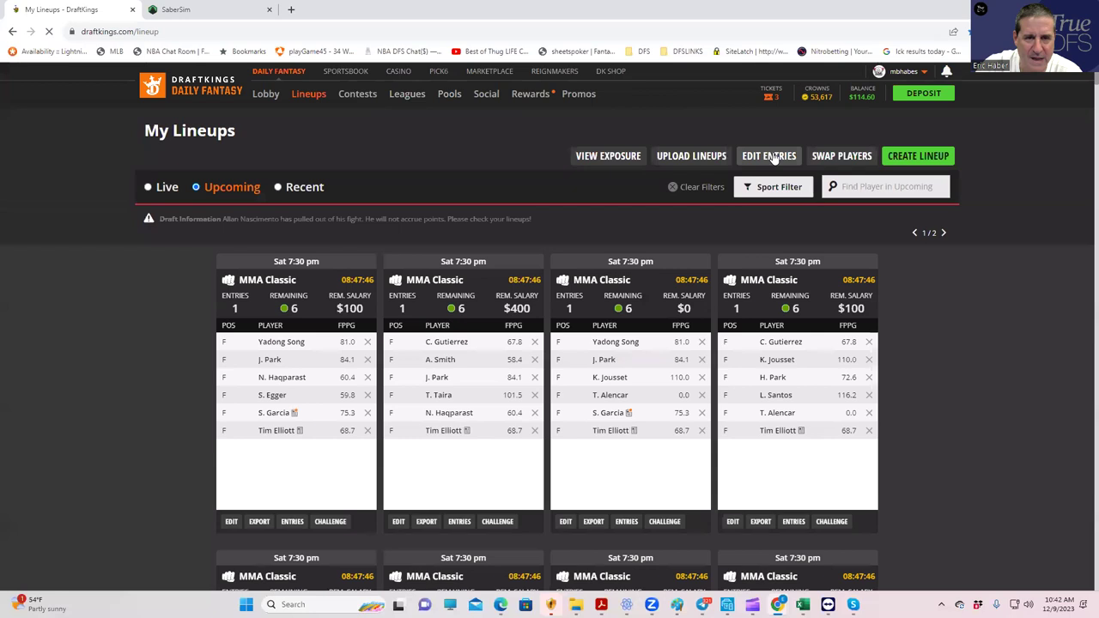
{"action": "left_click", "coordinate": [778, 157]}
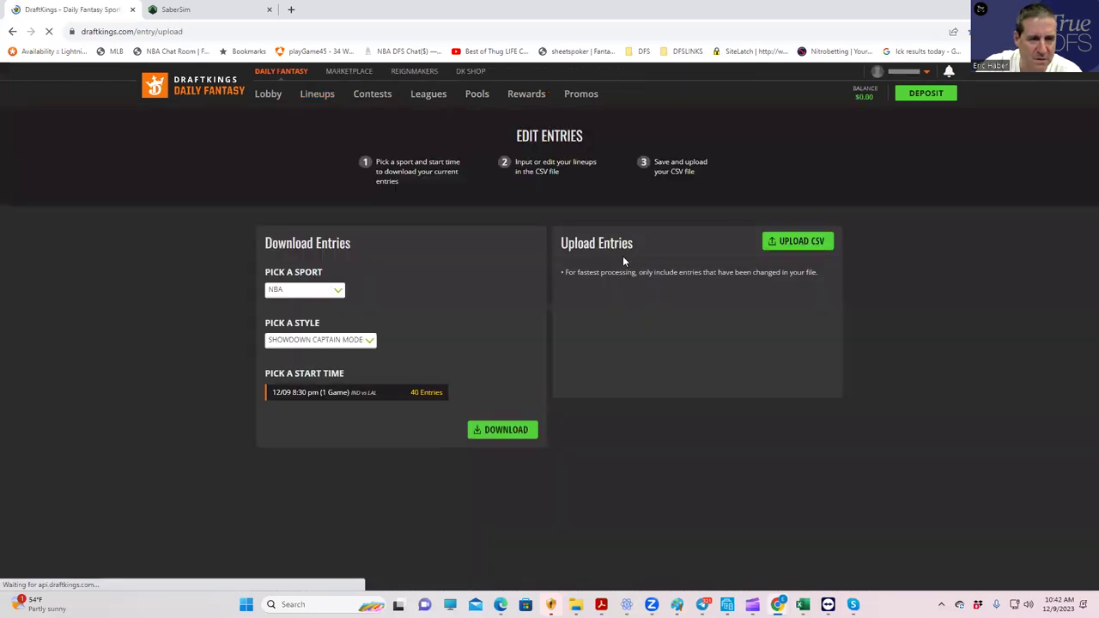
{"action": "left_click", "coordinate": [288, 291]}
{"action": "left_click", "coordinate": [283, 318]}
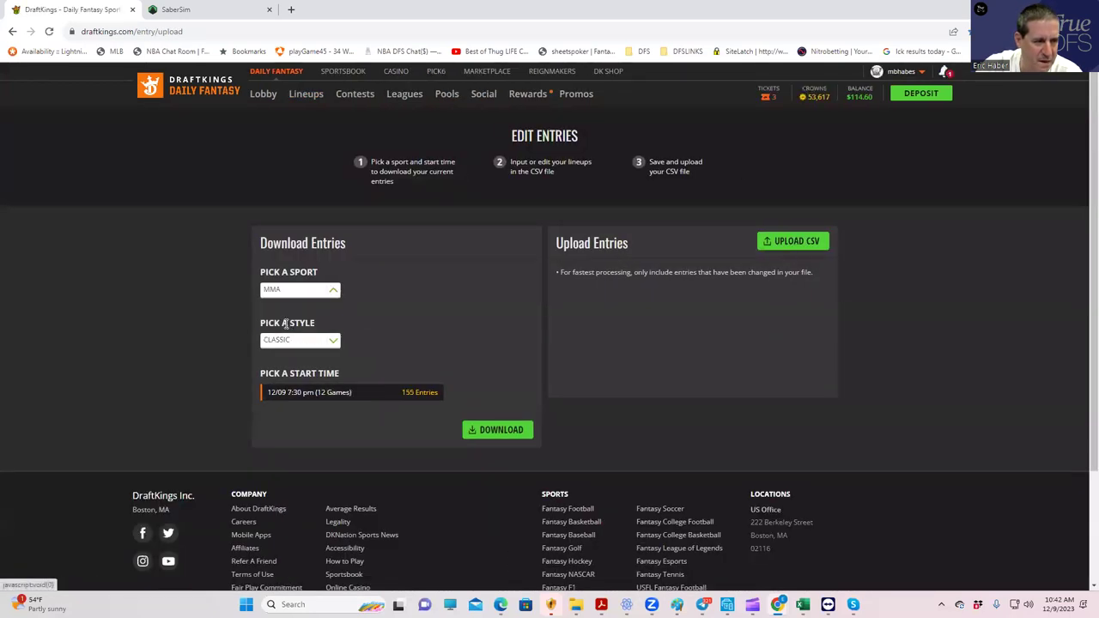
Download the 12/09 7:30 pm MMA Classic entries and paste the copied lineups into the entries file starting at cell E2.
{"action": "left_click", "coordinate": [486, 434]}
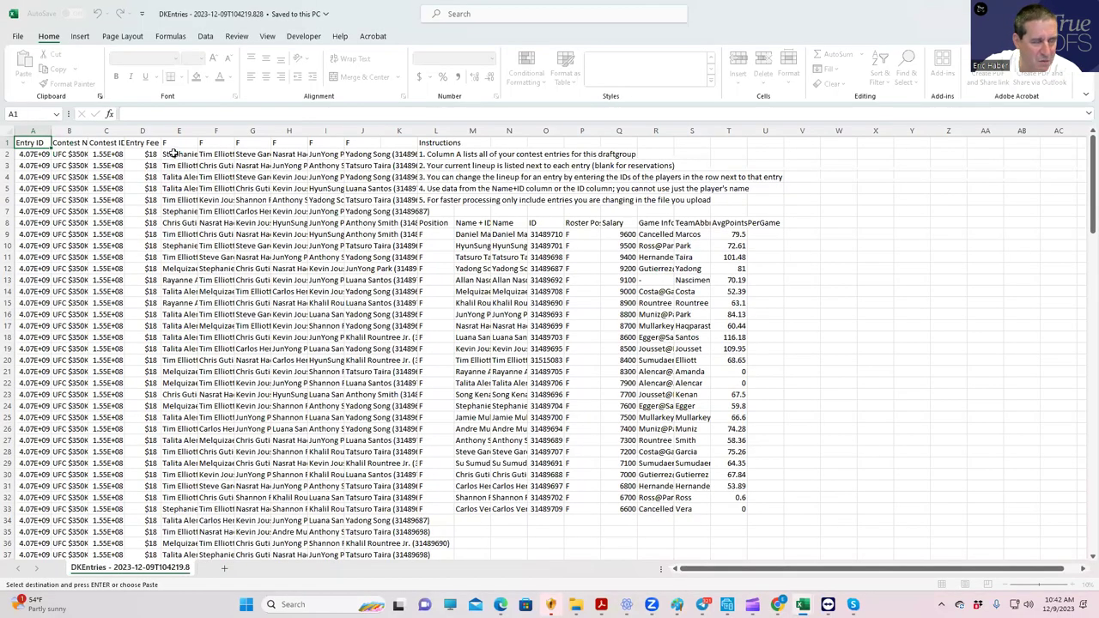
{"action": "left_click", "coordinate": [173, 153]}
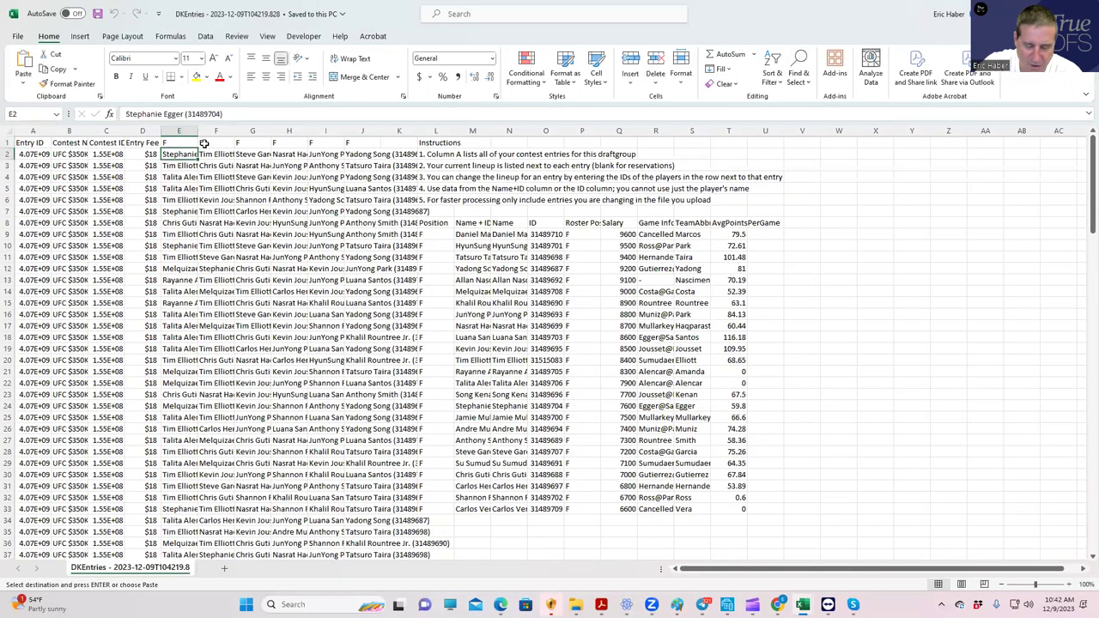
{"action": "key", "text": "ctrl+v"}
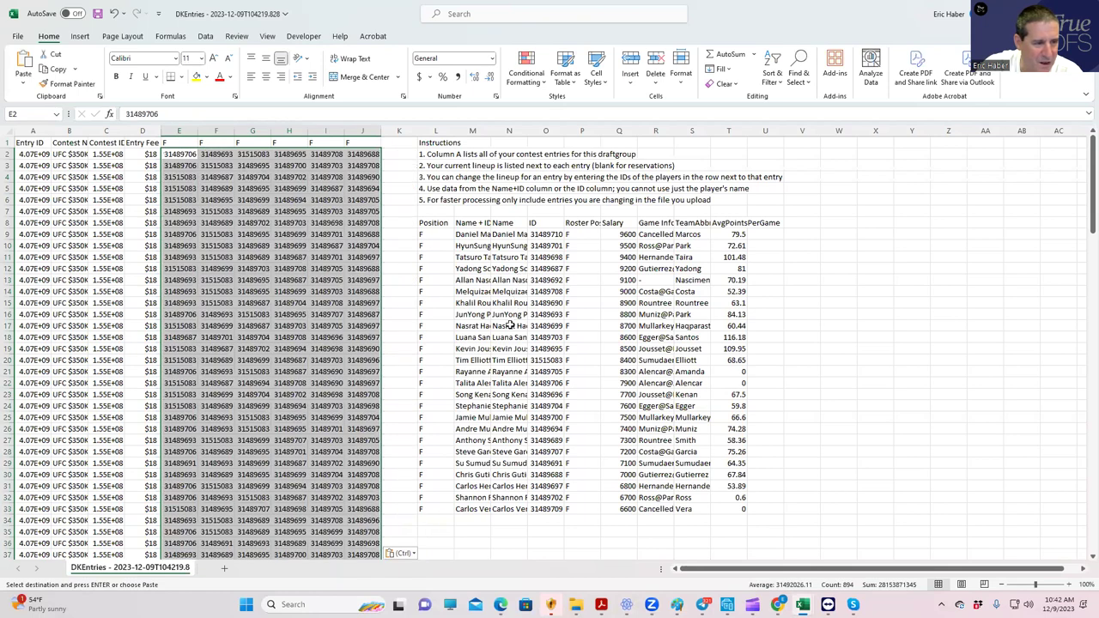
Copy the last pasted lineup in E150:J150 over the old lineup in row 151.
{"action": "scroll", "coordinate": [504, 335], "scroll_direction": "down", "scroll_amount": 8}
{"action": "scroll", "coordinate": [505, 335], "scroll_direction": "down", "scroll_amount": 15}
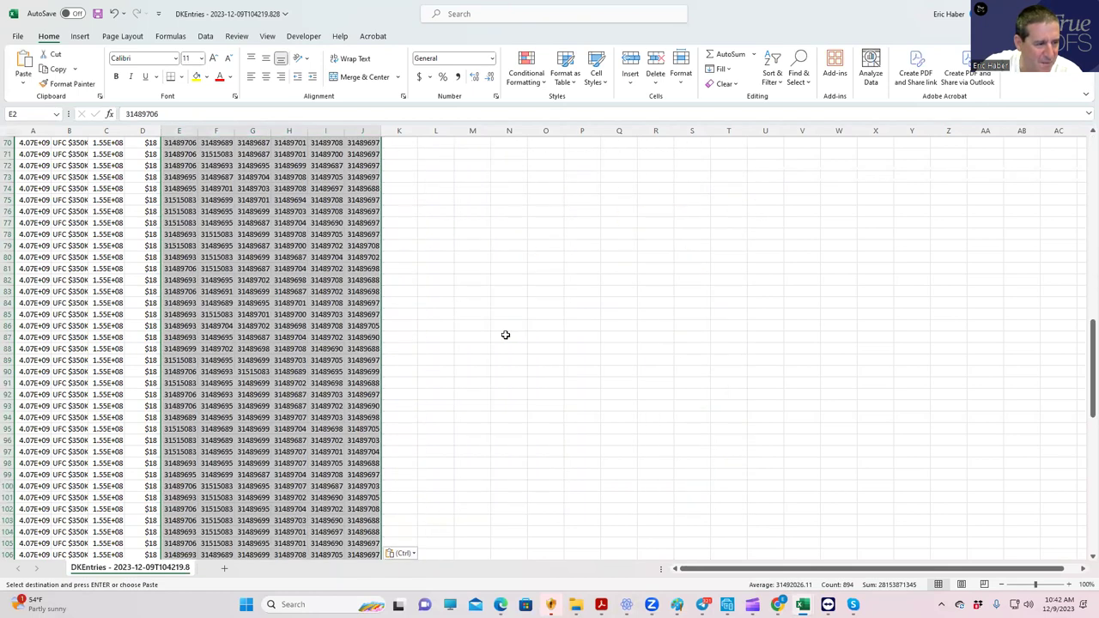
{"action": "scroll", "coordinate": [505, 335], "scroll_direction": "down", "scroll_amount": 16}
{"action": "scroll", "coordinate": [182, 379], "scroll_direction": "down", "scroll_amount": 4}
{"action": "left_click_drag", "start_coordinate": [179, 371], "coordinate": [371, 372]}
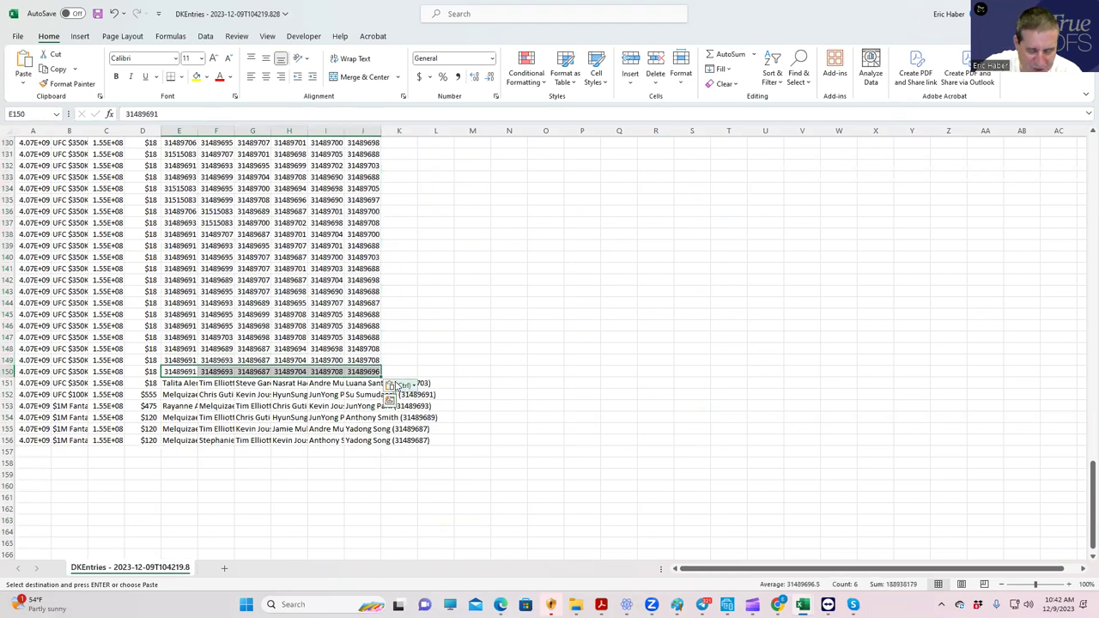
{"action": "key", "text": "ctrl+c"}
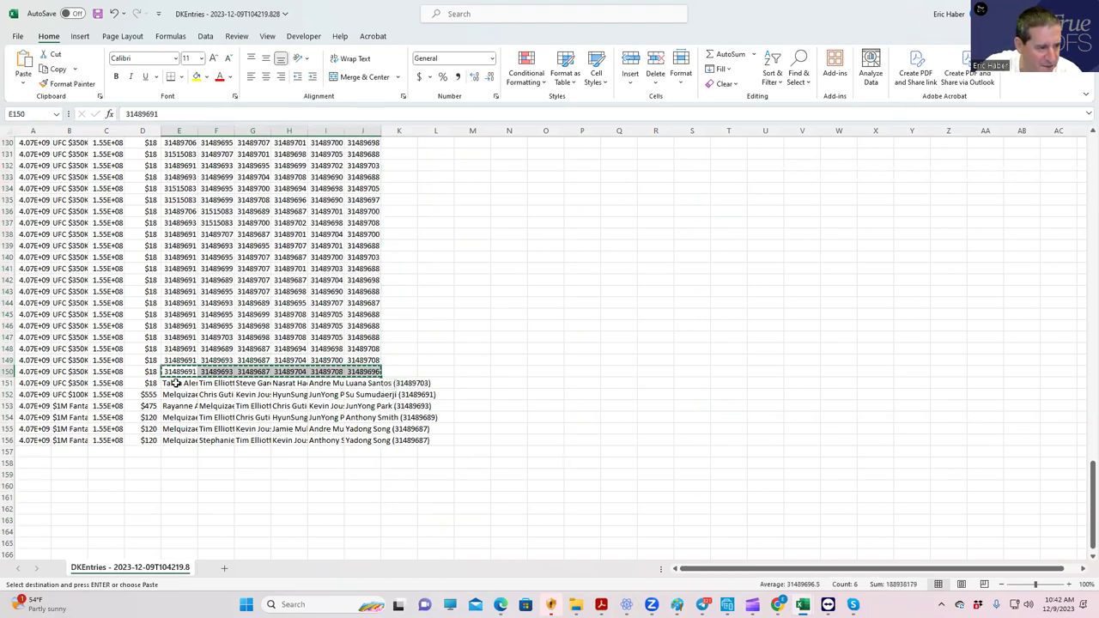
{"action": "left_click", "coordinate": [174, 383]}
{"action": "key", "text": "ctrl+v"}
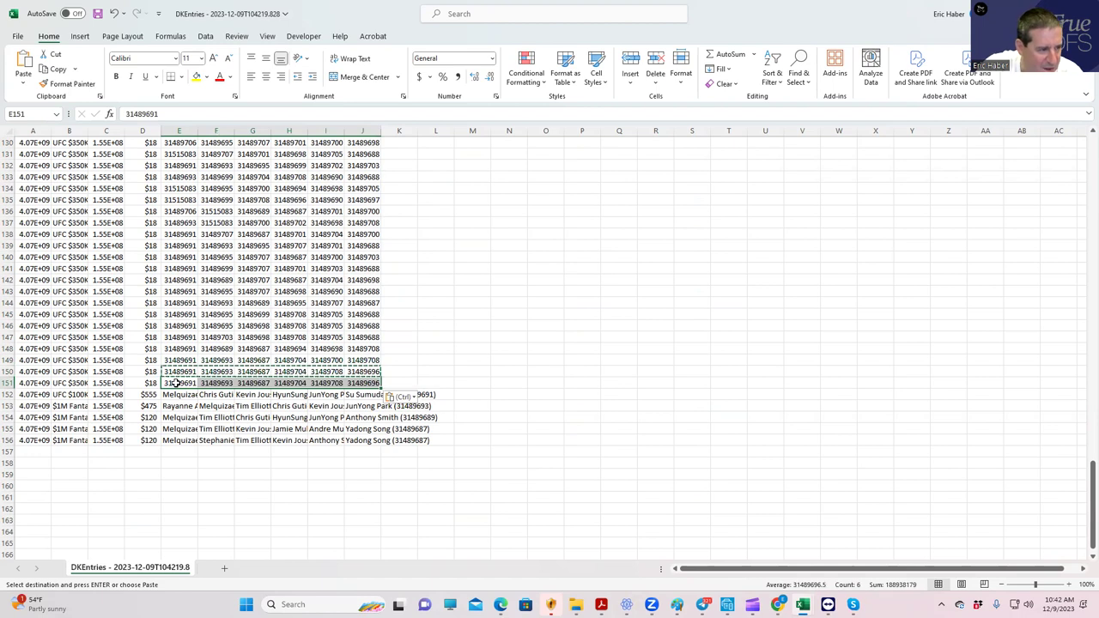
Paste the same lineup over the remaining entries in rows 152 to 156, starting at column E.
{"action": "left_click_drag", "start_coordinate": [174, 383], "coordinate": [361, 383]}
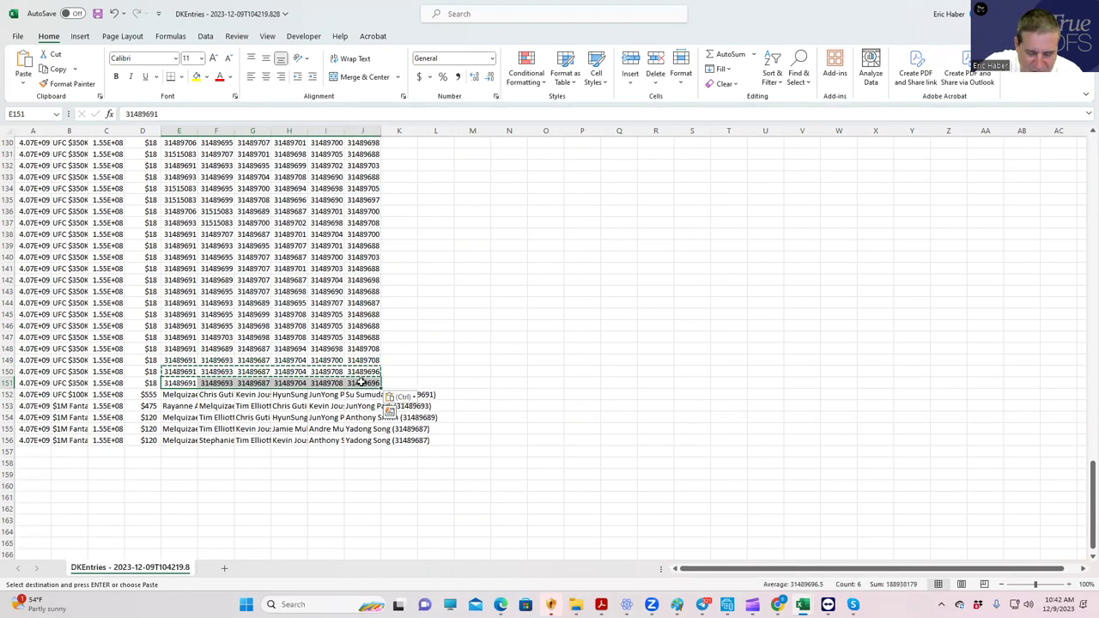
{"action": "left_click", "coordinate": [179, 393]}
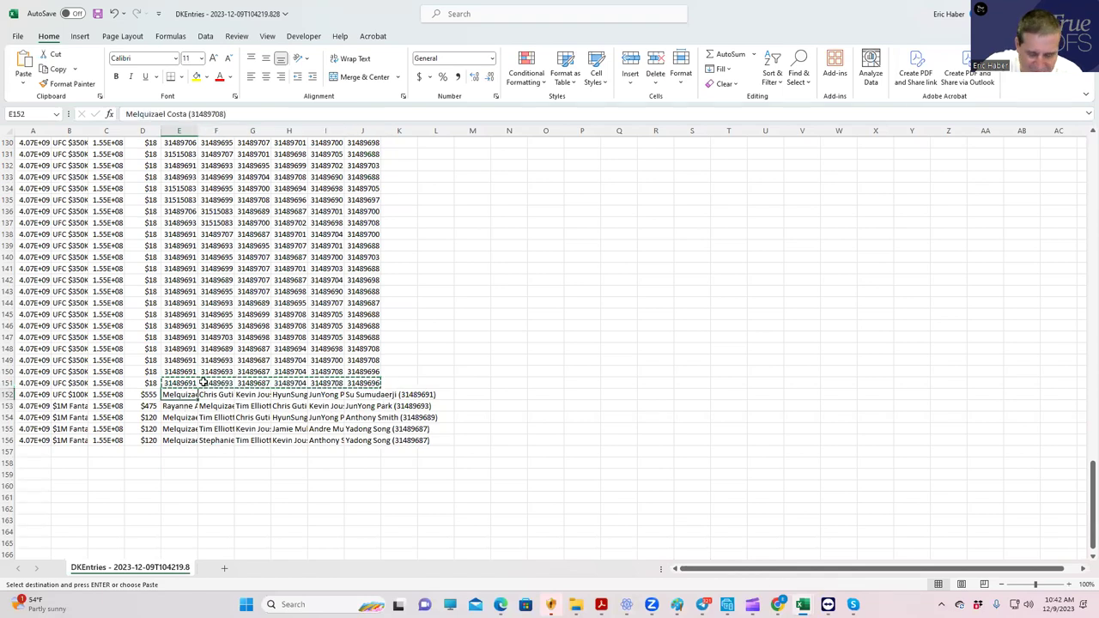
{"action": "key", "text": "ctrl+v"}
{"action": "left_click", "coordinate": [183, 405]}
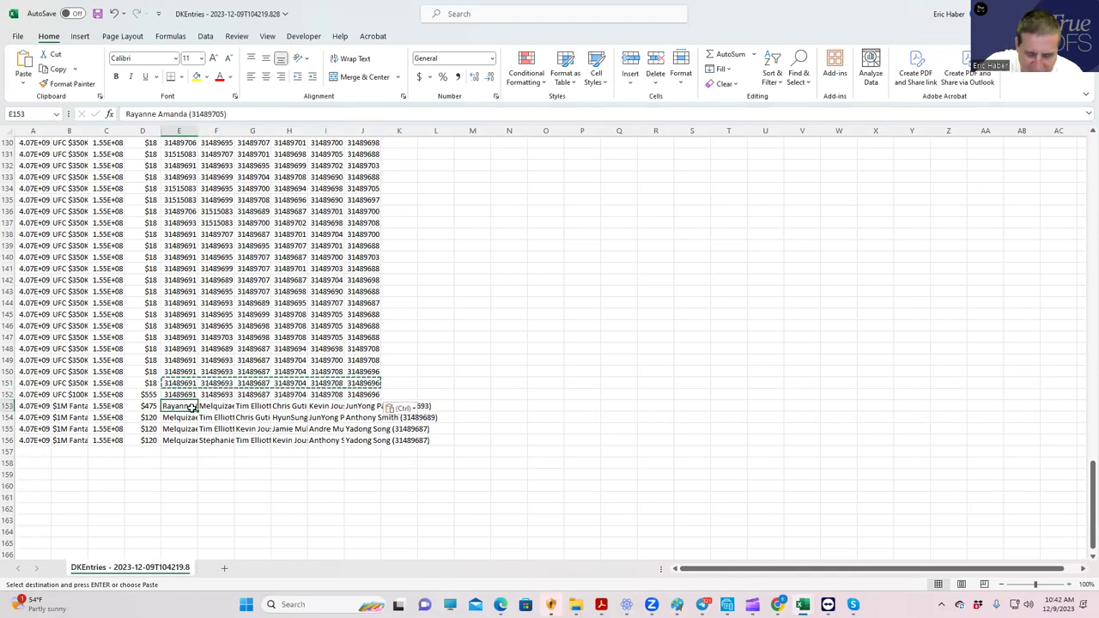
{"action": "key", "text": "ctrl+v"}
{"action": "left_click", "coordinate": [183, 417]}
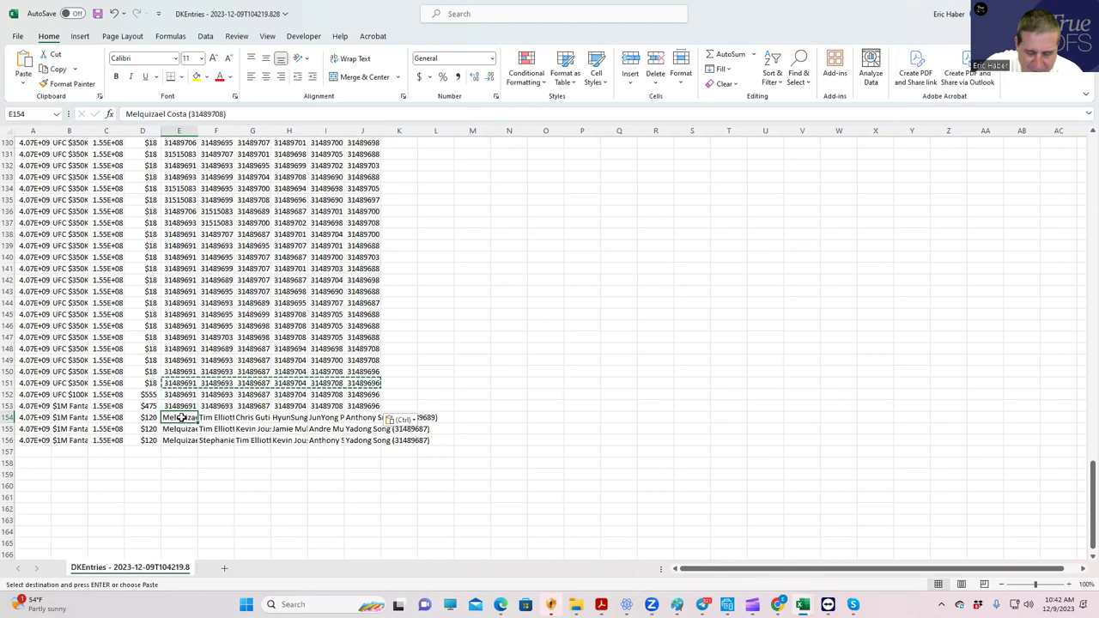
{"action": "key", "text": "ctrl+v"}
{"action": "left_click", "coordinate": [175, 429]}
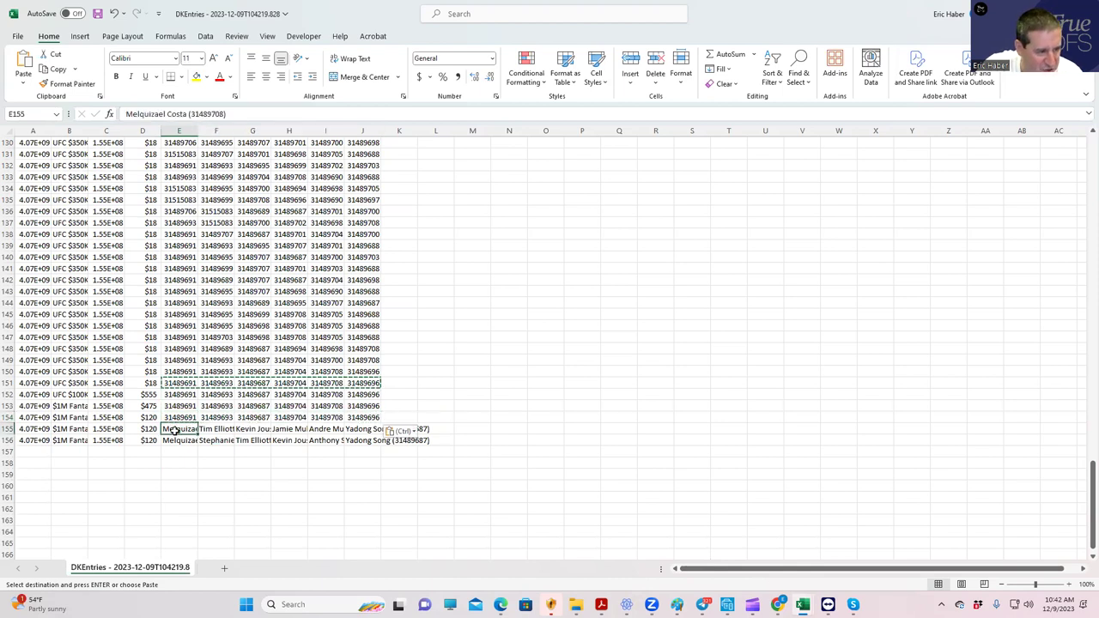
{"action": "key", "text": "ctrl+v"}
{"action": "left_click", "coordinate": [170, 440]}
{"action": "key", "text": "ctrl+v"}
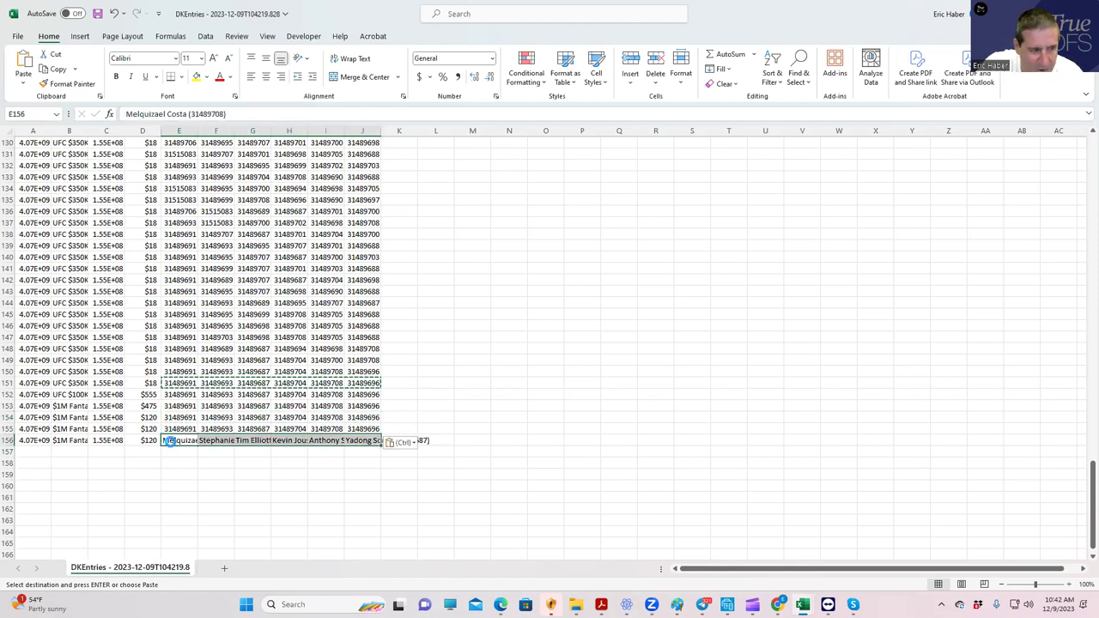
Save the entries file and upload DKEntries - 2023-12-09T104219.828 from Downloads to DraftKings.
{"action": "left_click", "coordinate": [99, 15]}
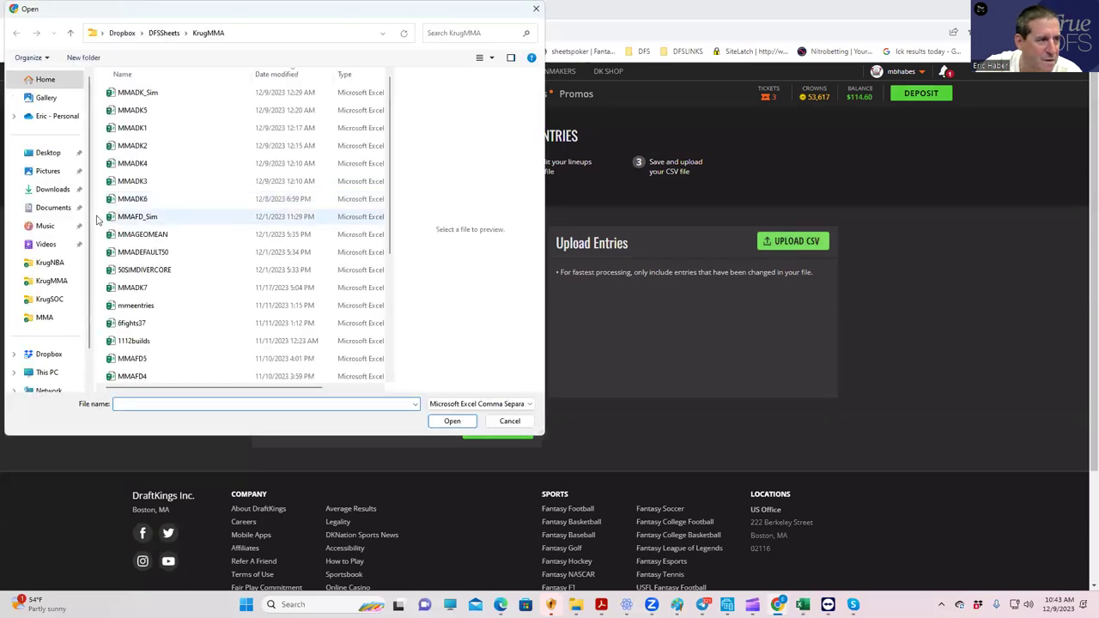
{"action": "left_click", "coordinate": [55, 190]}
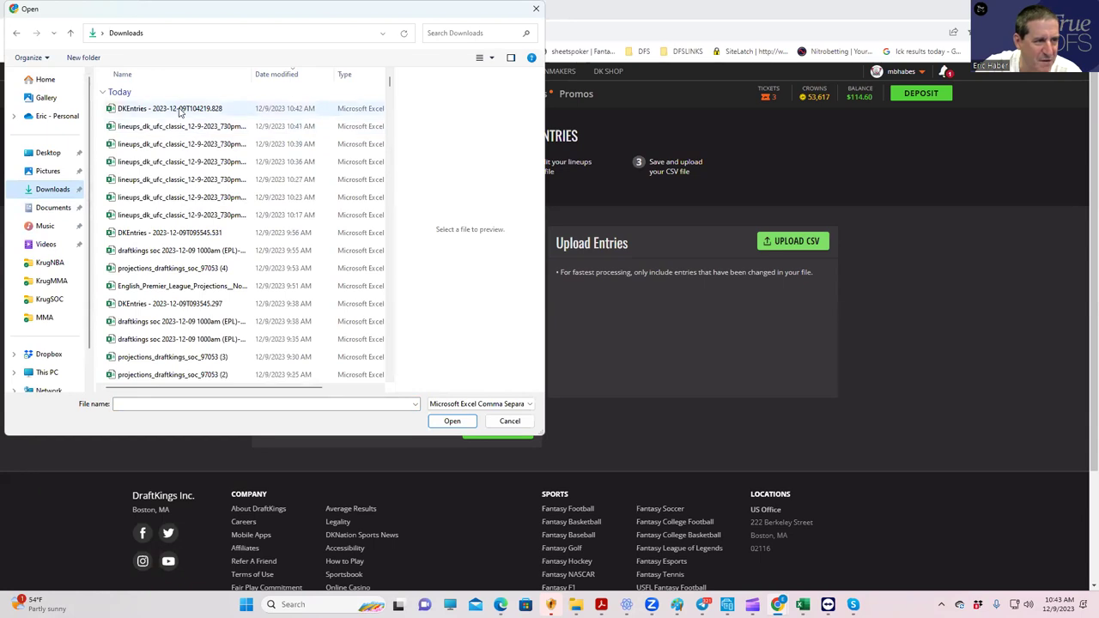
{"action": "left_click", "coordinate": [180, 109]}
{"action": "left_click", "coordinate": [452, 421]}
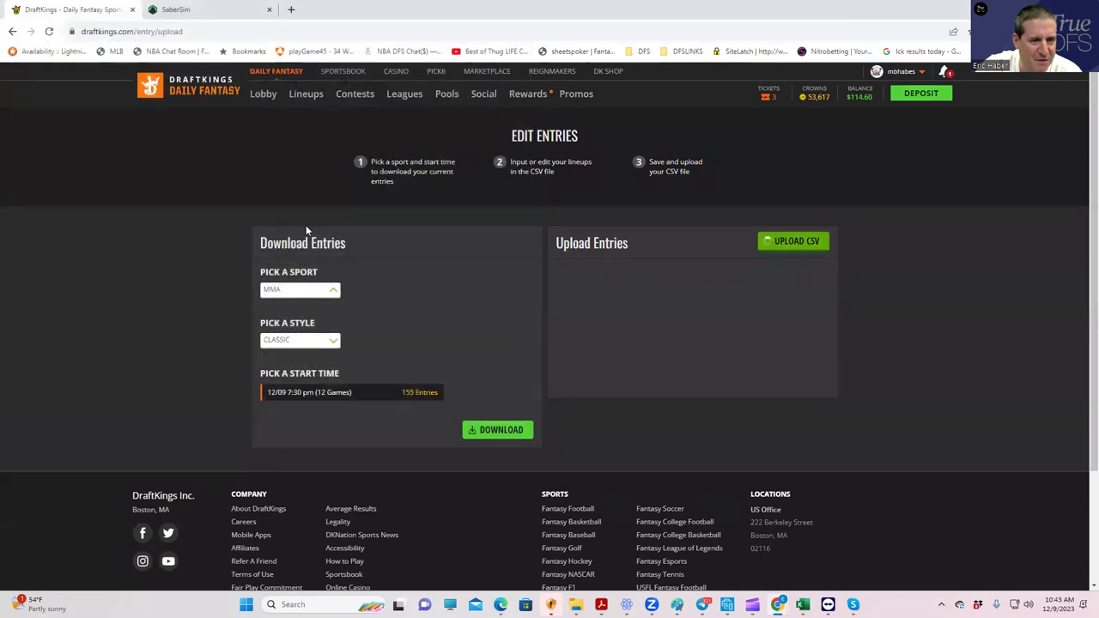
Open My Lineups and examine the MMA player exposure from the most to the least drafted fighters.
{"action": "left_click", "coordinate": [307, 95]}
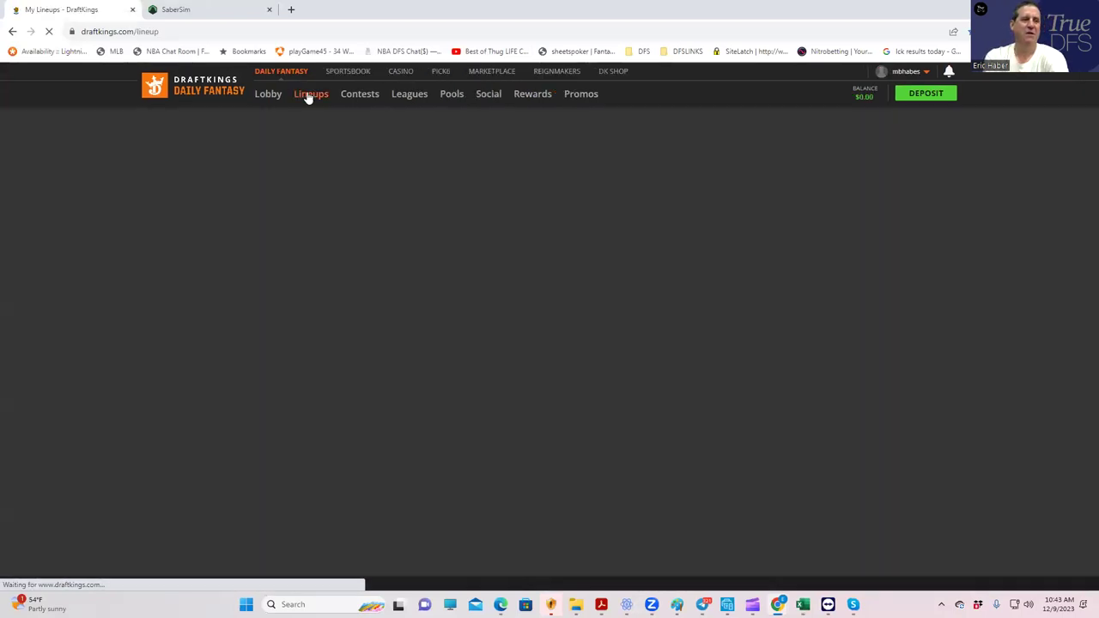
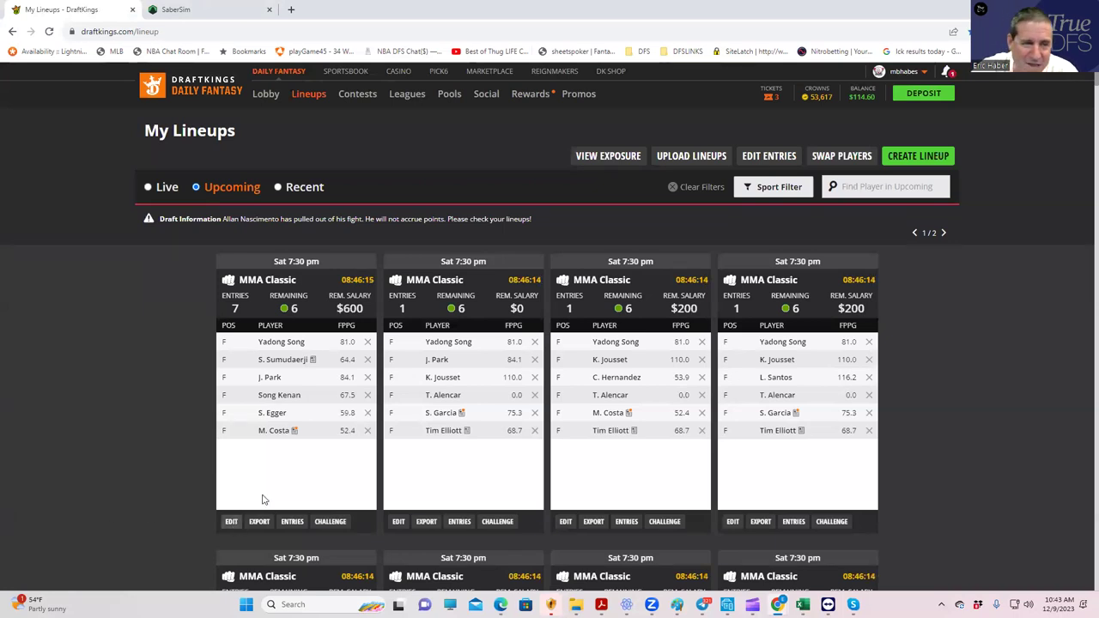
{"action": "left_click", "coordinate": [604, 158]}
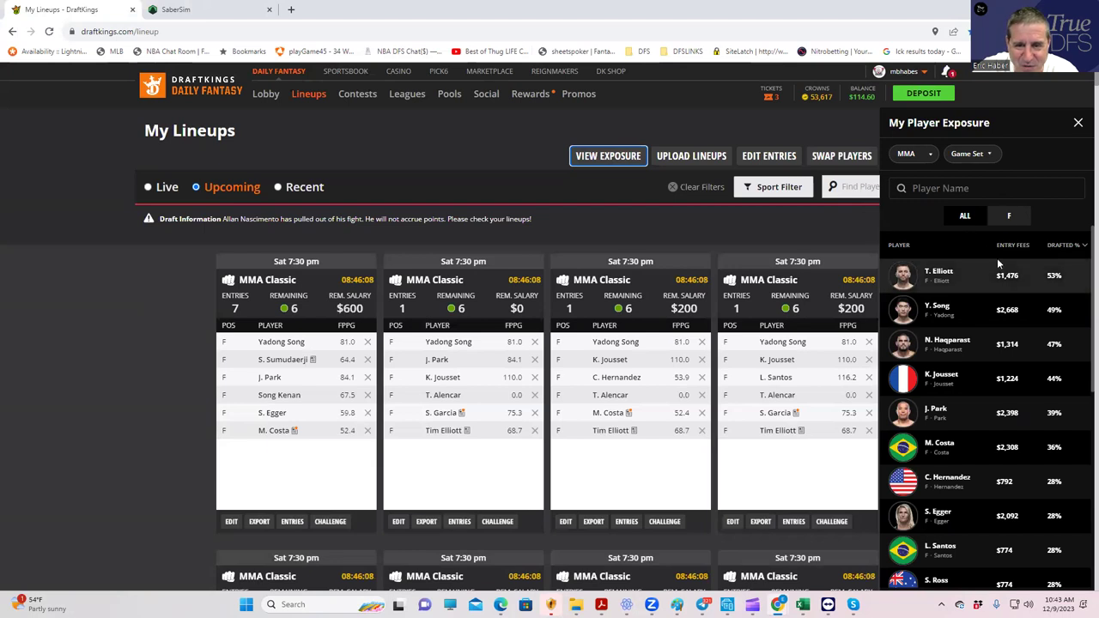
{"action": "scroll", "coordinate": [1016, 297], "scroll_direction": "down", "scroll_amount": 10}
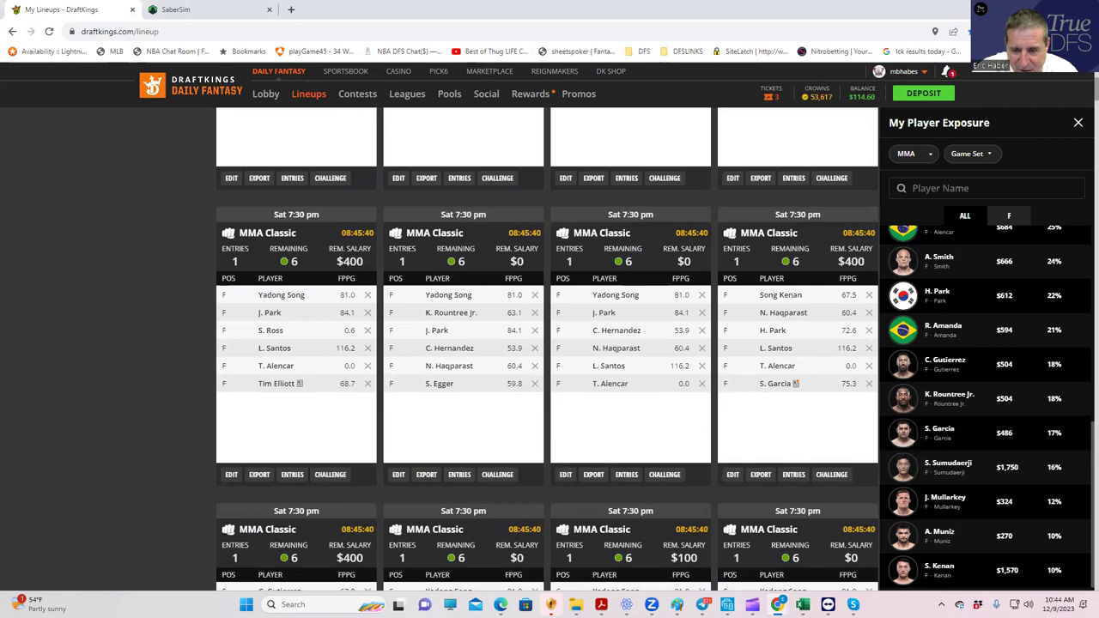
{"action": "left_click_drag", "start_coordinate": [1087, 445], "coordinate": [1087, 225]}
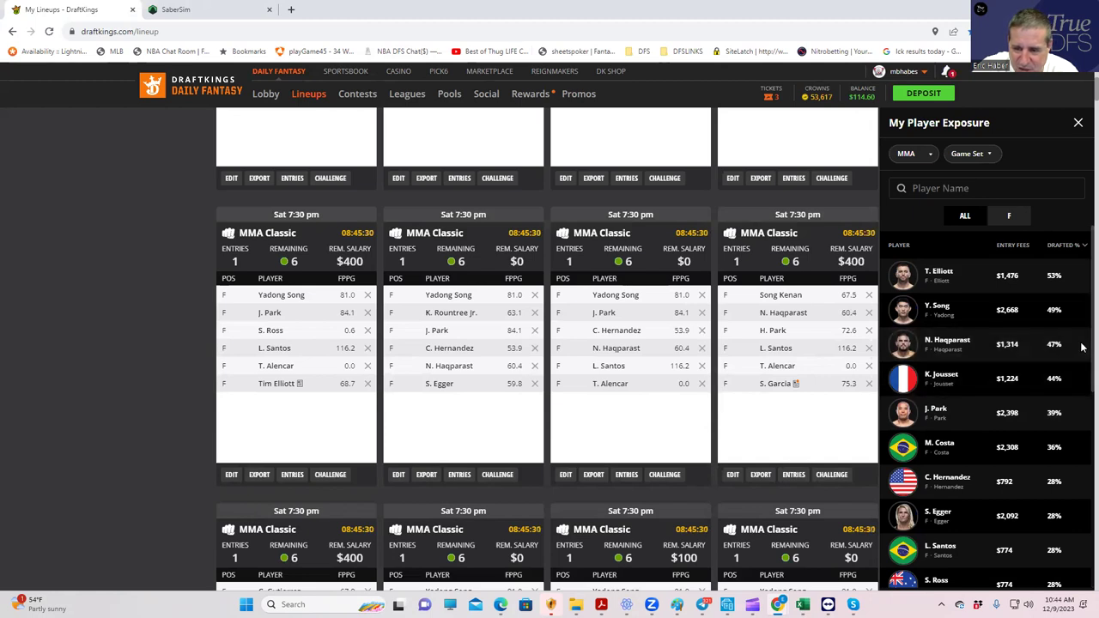
{"action": "left_click_drag", "start_coordinate": [1085, 382], "coordinate": [1084, 577]}
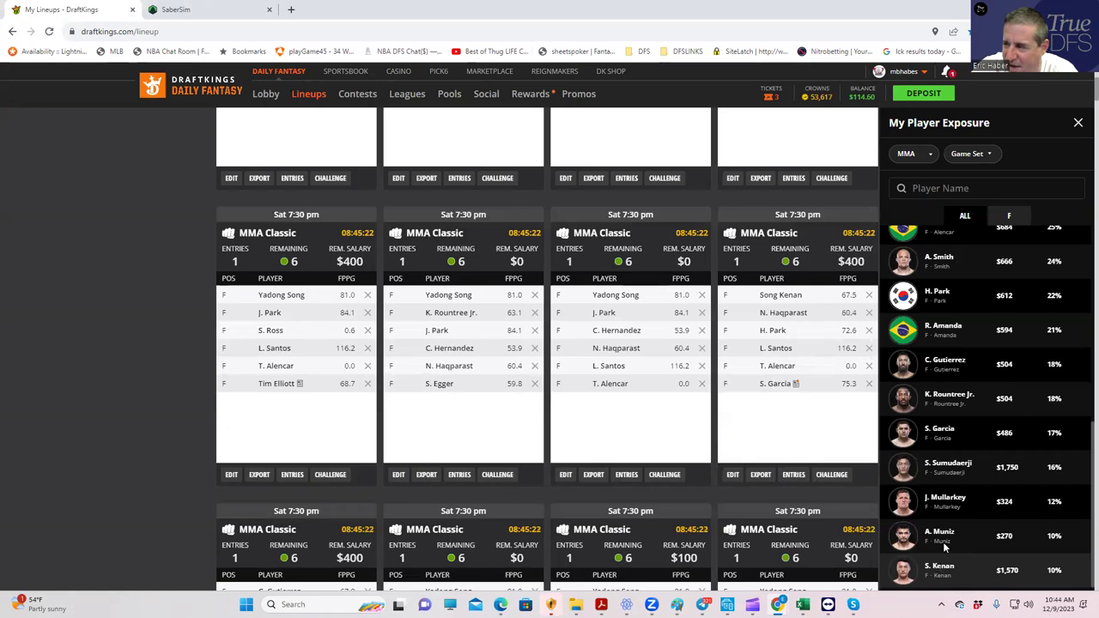
{"action": "scroll", "coordinate": [994, 425], "scroll_direction": "up", "scroll_amount": 3}
{"action": "scroll", "coordinate": [993, 422], "scroll_direction": "up", "scroll_amount": 3}
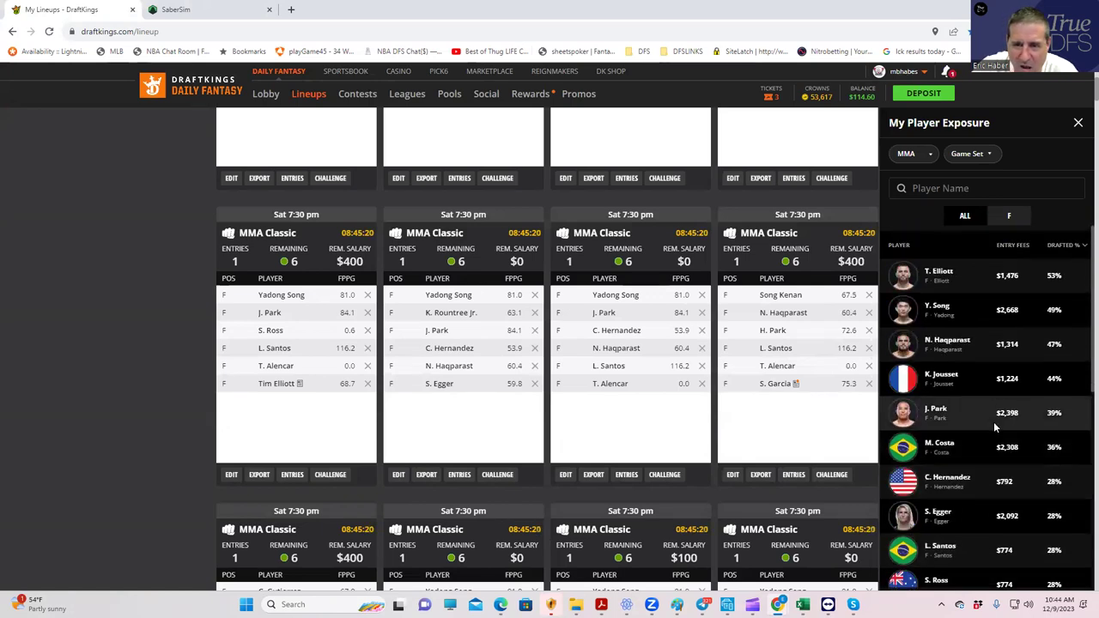
Edit the MMA Classic lineup with 7 entries: clear its fighters and add S. Garcia and S. Kenan.
{"action": "scroll", "coordinate": [688, 411], "scroll_direction": "up", "scroll_amount": 5}
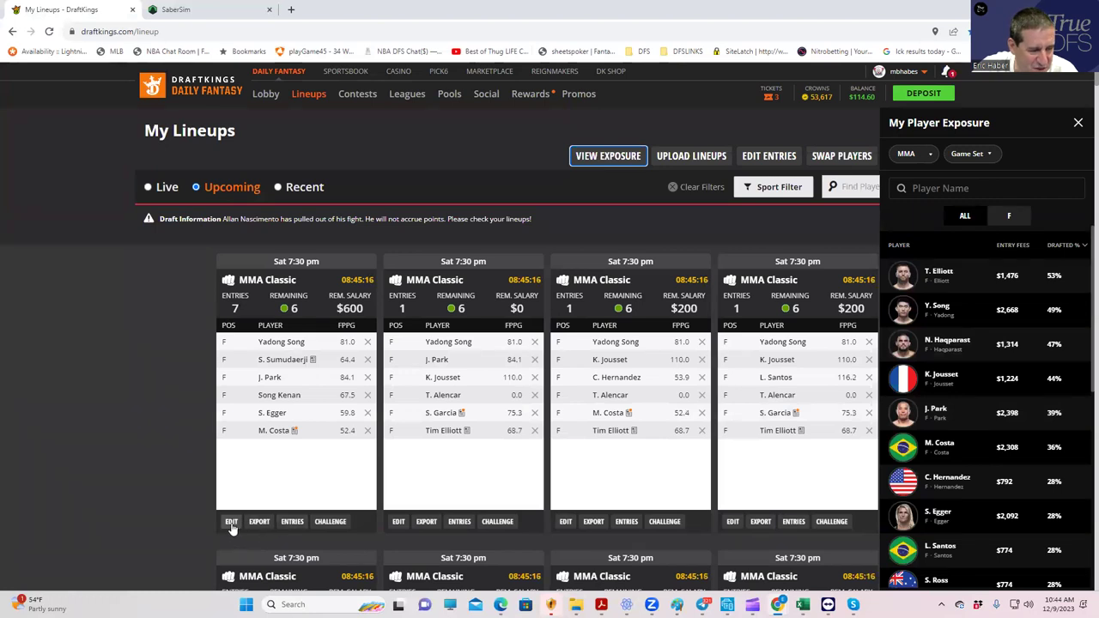
{"action": "left_click", "coordinate": [230, 523]}
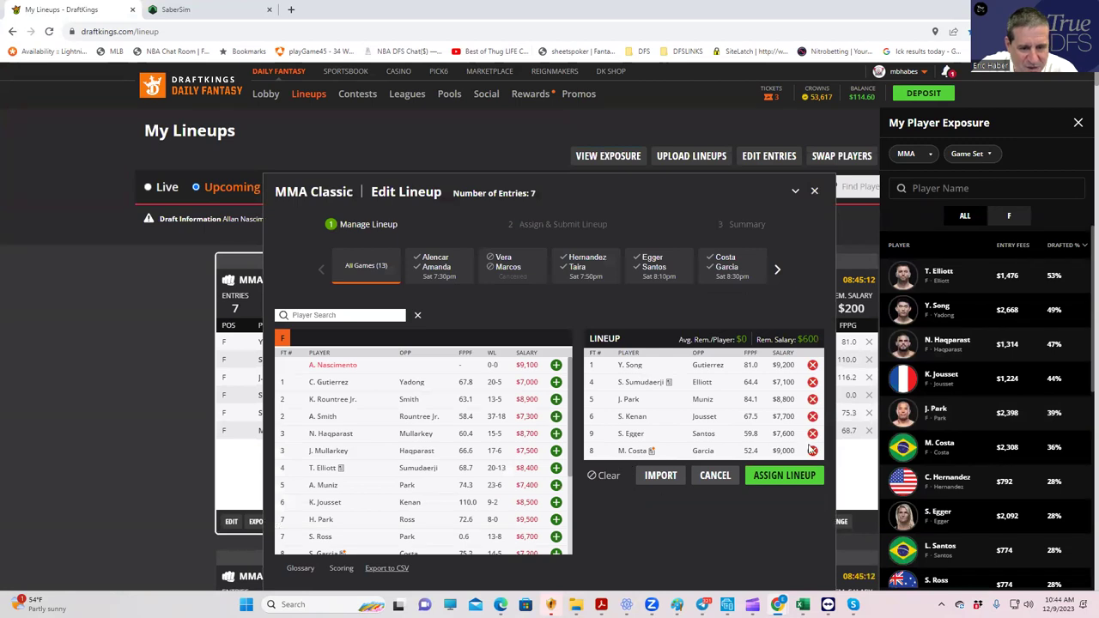
{"action": "left_click", "coordinate": [606, 477]}
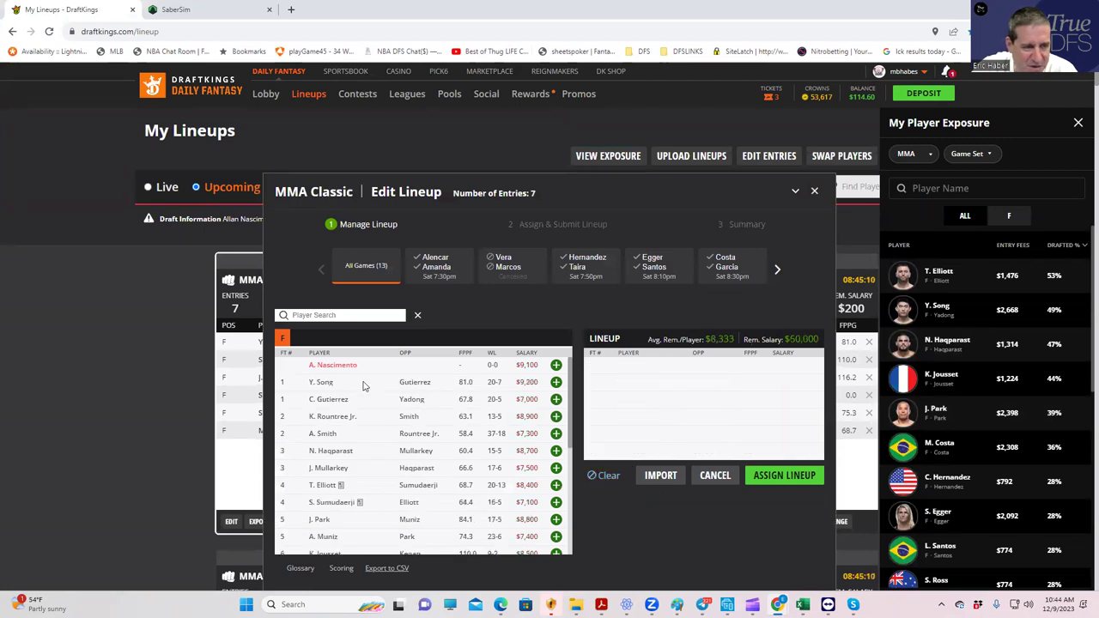
{"action": "type", "text": "GARC"}
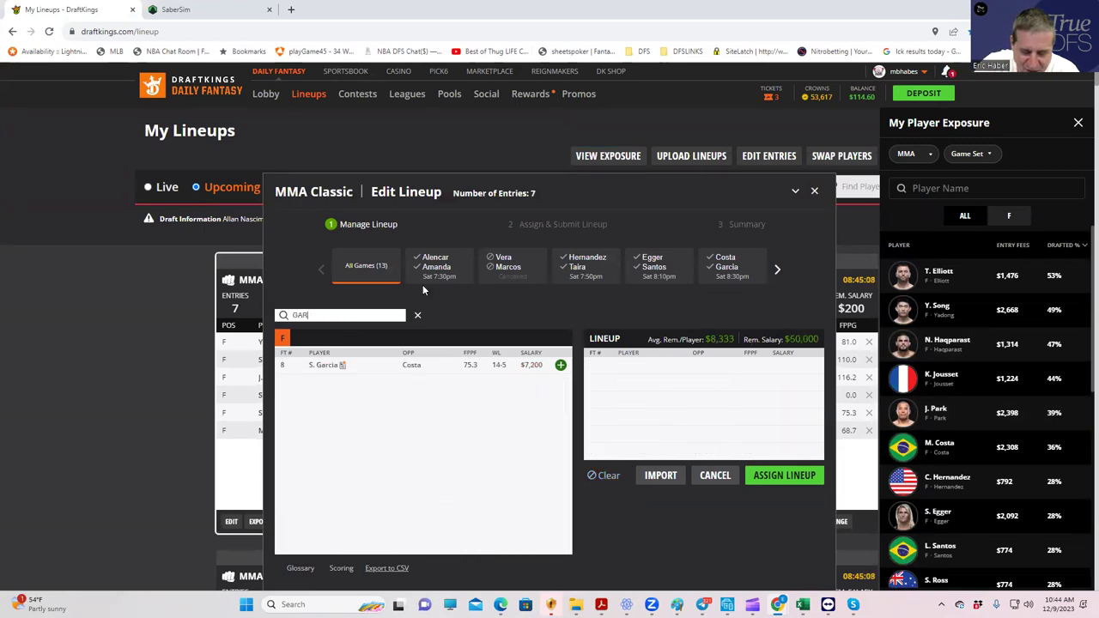
{"action": "left_click", "coordinate": [560, 365]}
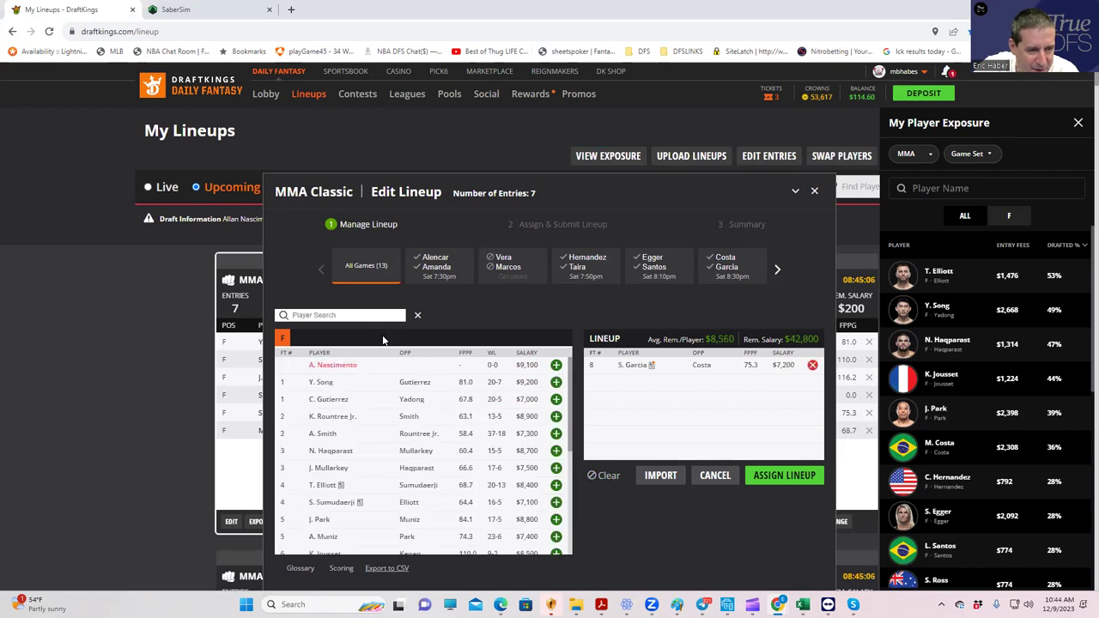
{"action": "type", "text": "so"}
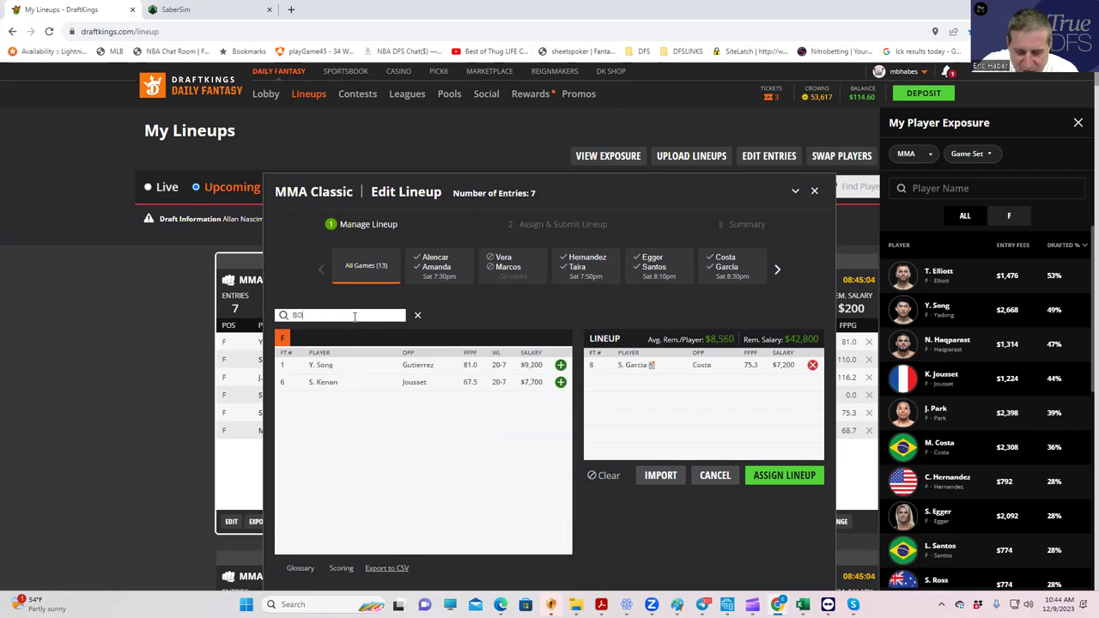
{"action": "type", "text": "n"}
{"action": "left_click", "coordinate": [560, 383]}
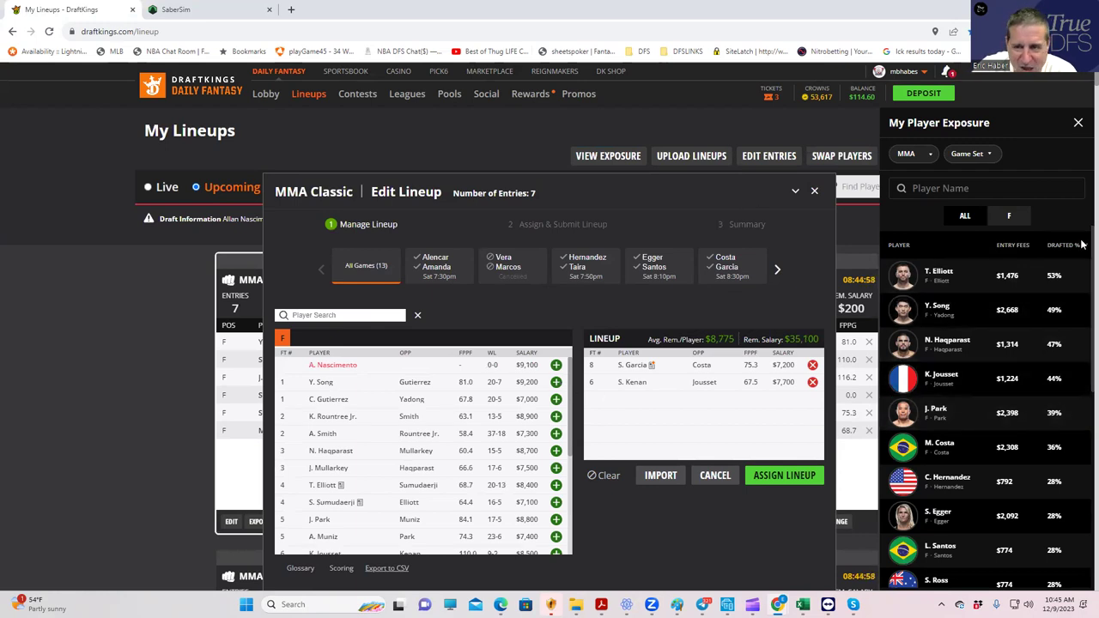
Check the least drafted fighters in the player exposure and add S. Sumudaerji to the lineup.
{"action": "left_click_drag", "start_coordinate": [1082, 245], "coordinate": [1082, 525]}
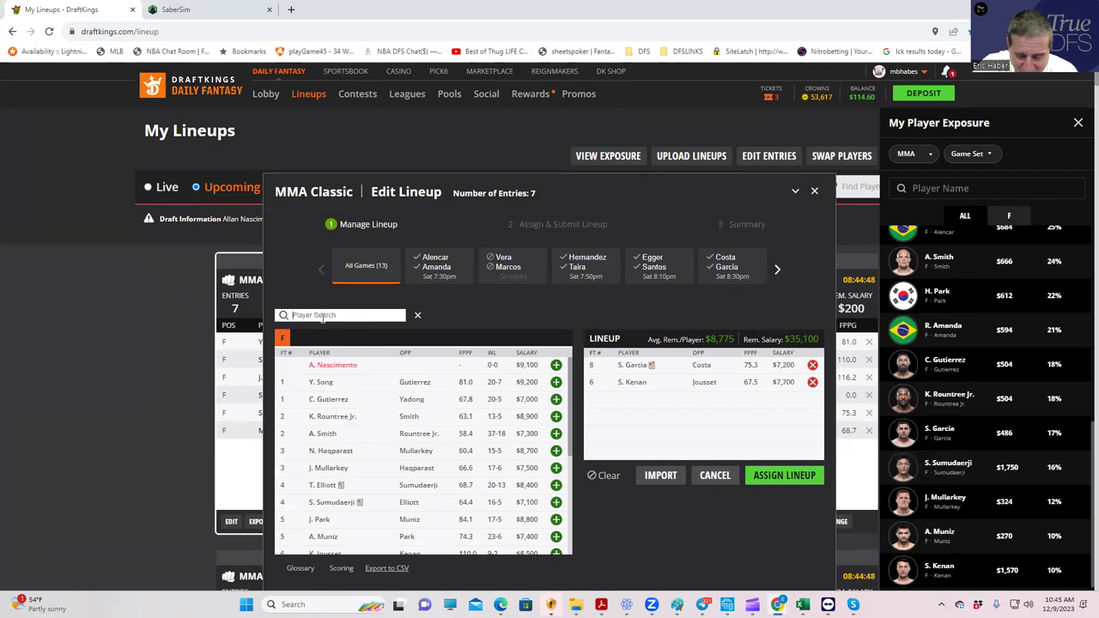
{"action": "type", "text": "su"}
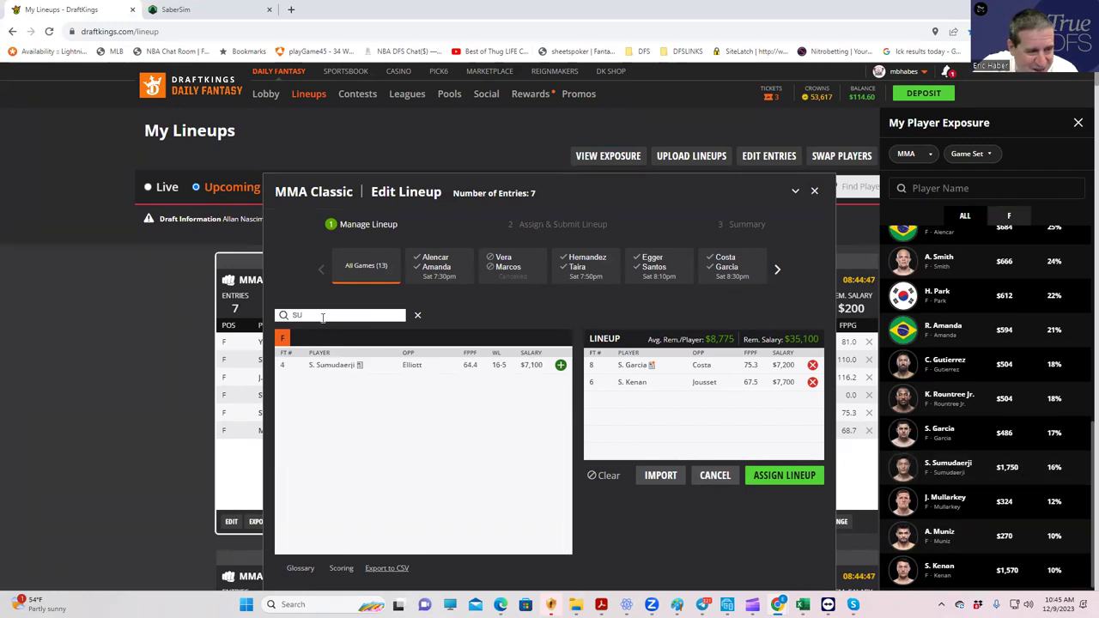
{"action": "left_click", "coordinate": [560, 365]}
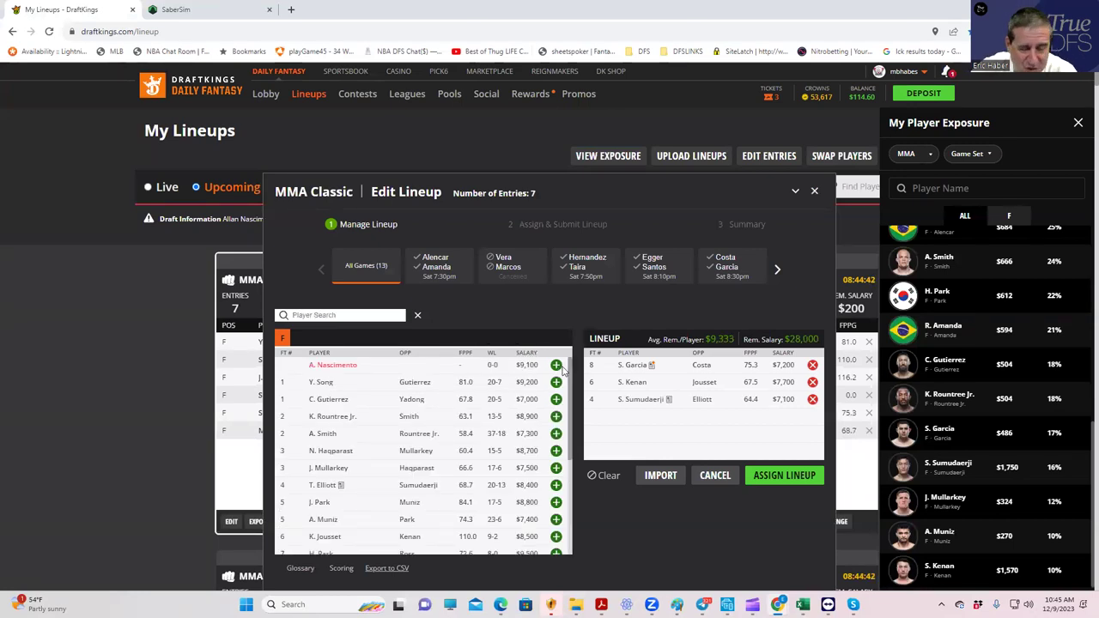
Review the fighters in the player exposure, find K. Rountree Jr. by searching for ROU, and add him to the lineup.
{"action": "scroll", "coordinate": [962, 358], "scroll_direction": "up", "scroll_amount": 8}
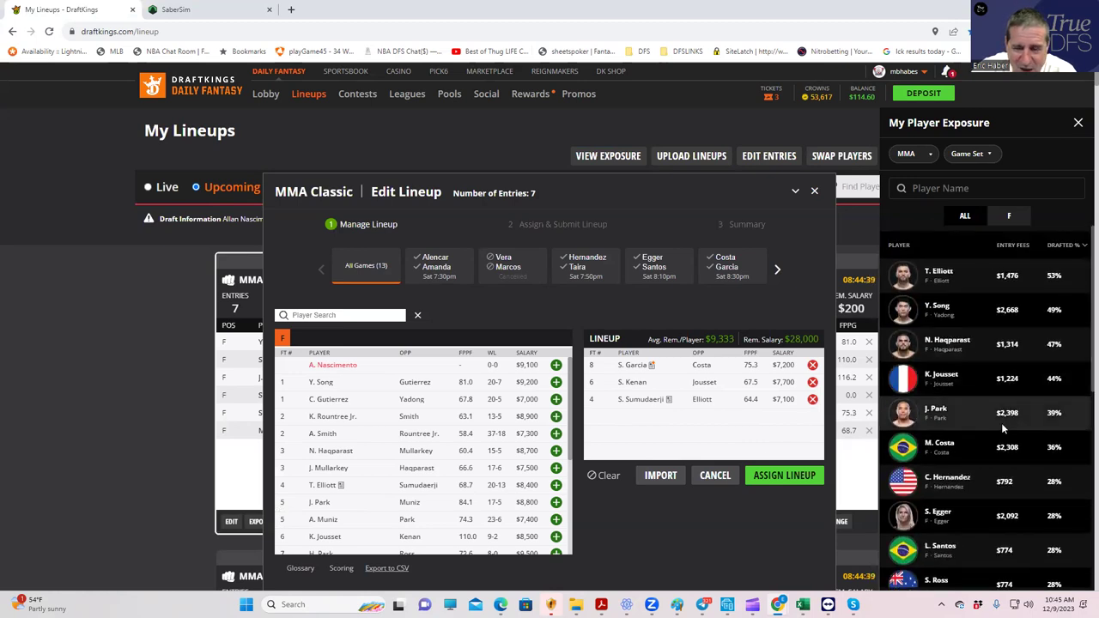
{"action": "scroll", "coordinate": [1005, 425], "scroll_direction": "down", "scroll_amount": 3}
{"action": "scroll", "coordinate": [1005, 426], "scroll_direction": "down", "scroll_amount": 6}
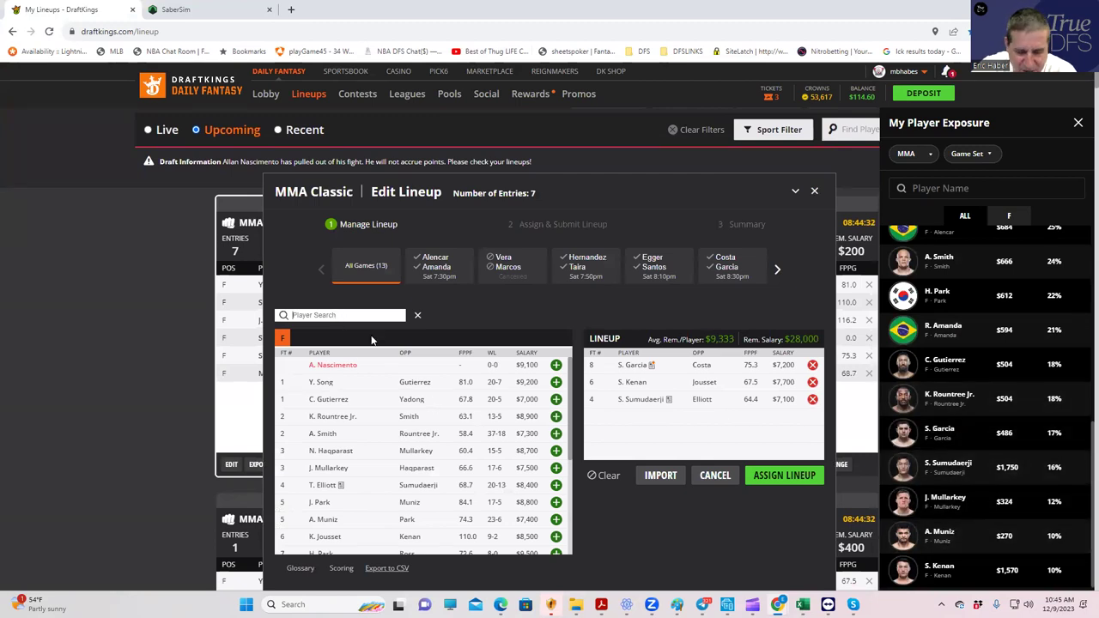
{"action": "type", "text": "ROU"}
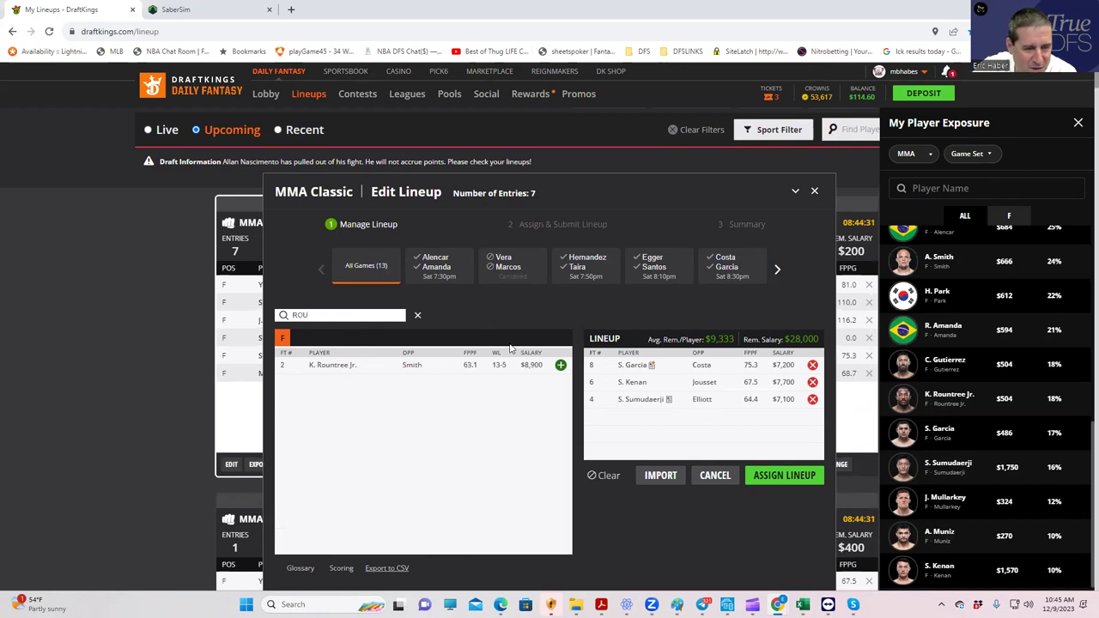
{"action": "left_click", "coordinate": [559, 365]}
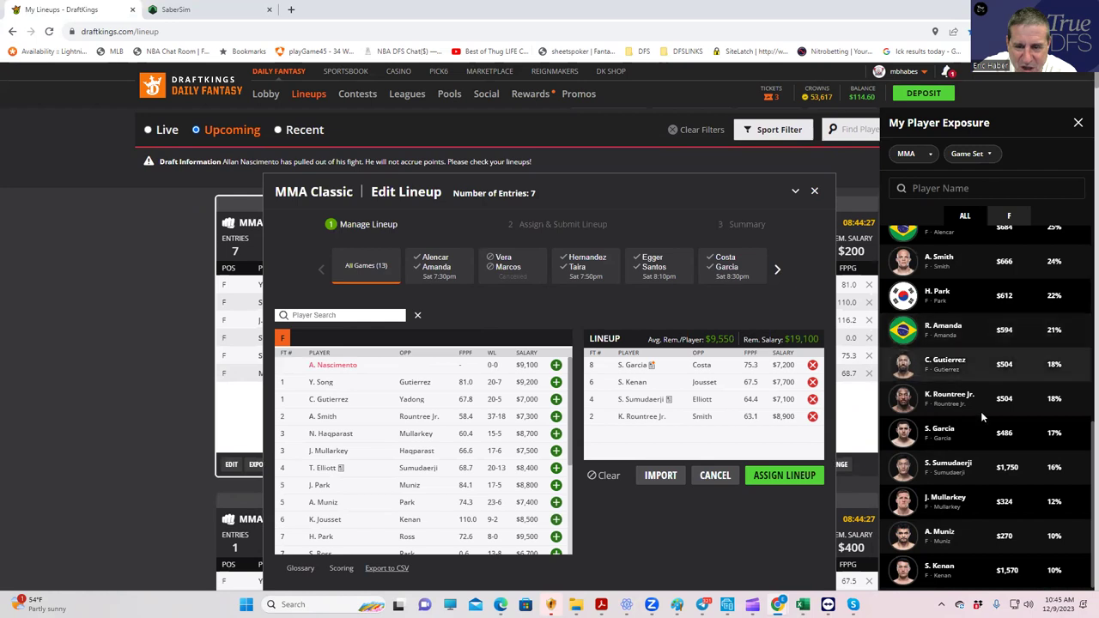
Recheck the player exposure, sort the available fighters by salary, and add H. Park and T. Taira to complete the lineup.
{"action": "scroll", "coordinate": [998, 500], "scroll_direction": "down", "scroll_amount": 1}
{"action": "scroll", "coordinate": [998, 501], "scroll_direction": "down", "scroll_amount": 1}
{"action": "scroll", "coordinate": [995, 480], "scroll_direction": "up", "scroll_amount": 4}
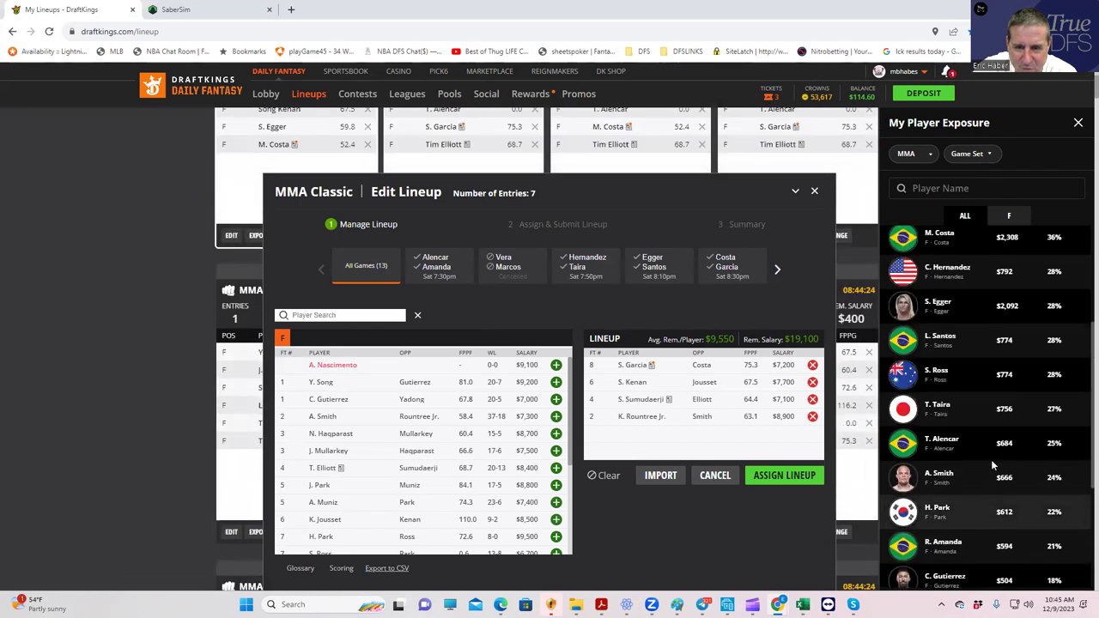
{"action": "scroll", "coordinate": [993, 461], "scroll_direction": "up", "scroll_amount": 3}
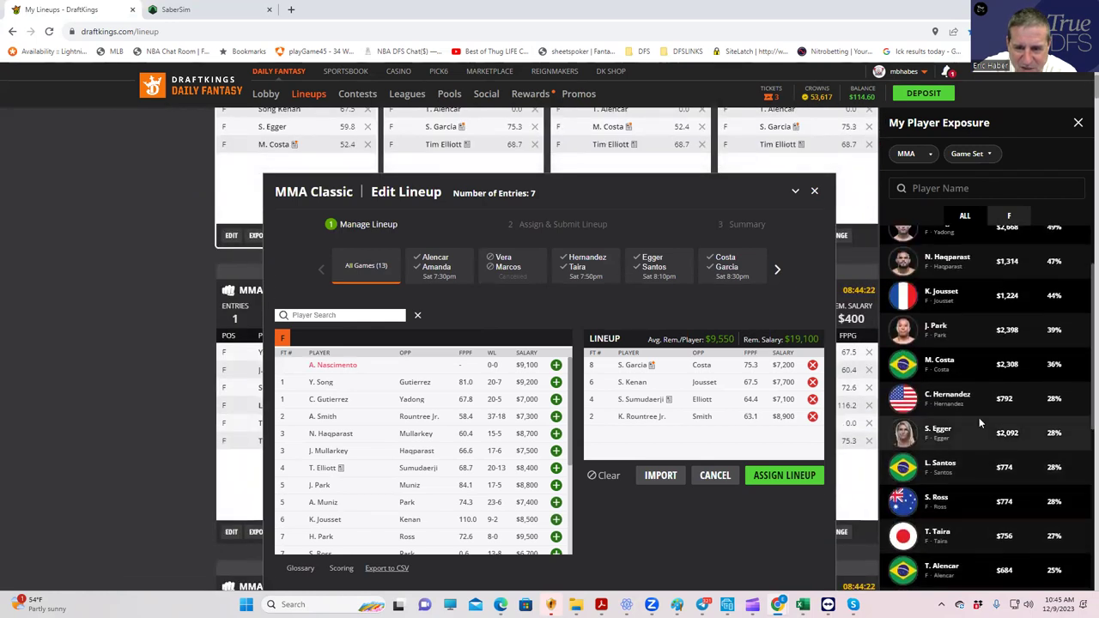
{"action": "scroll", "coordinate": [1020, 474], "scroll_direction": "down", "scroll_amount": 6}
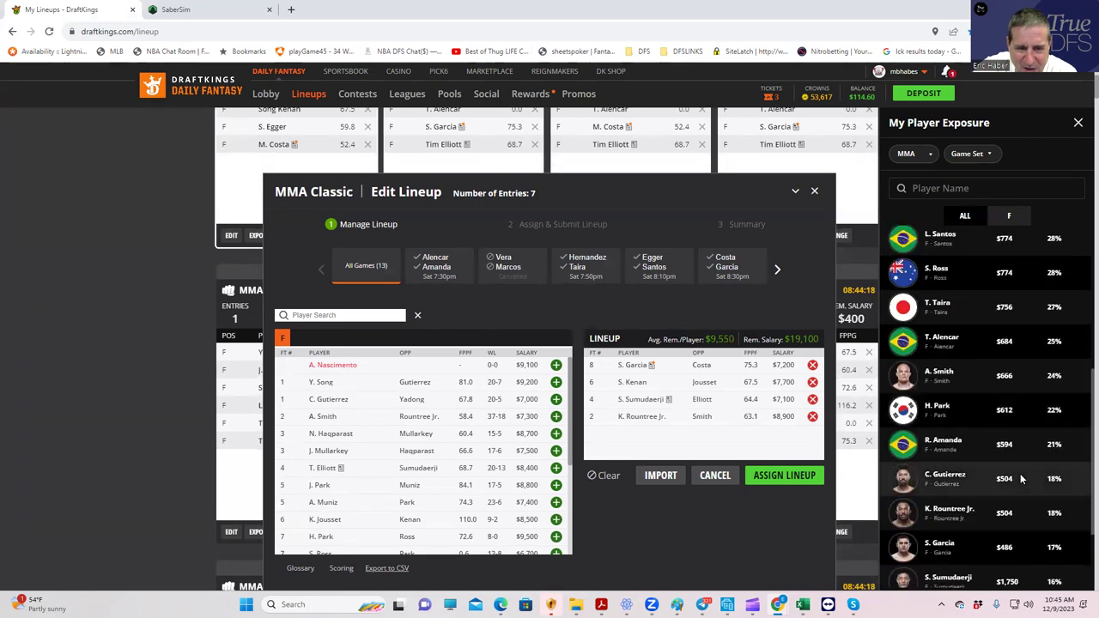
{"action": "left_click", "coordinate": [530, 353]}
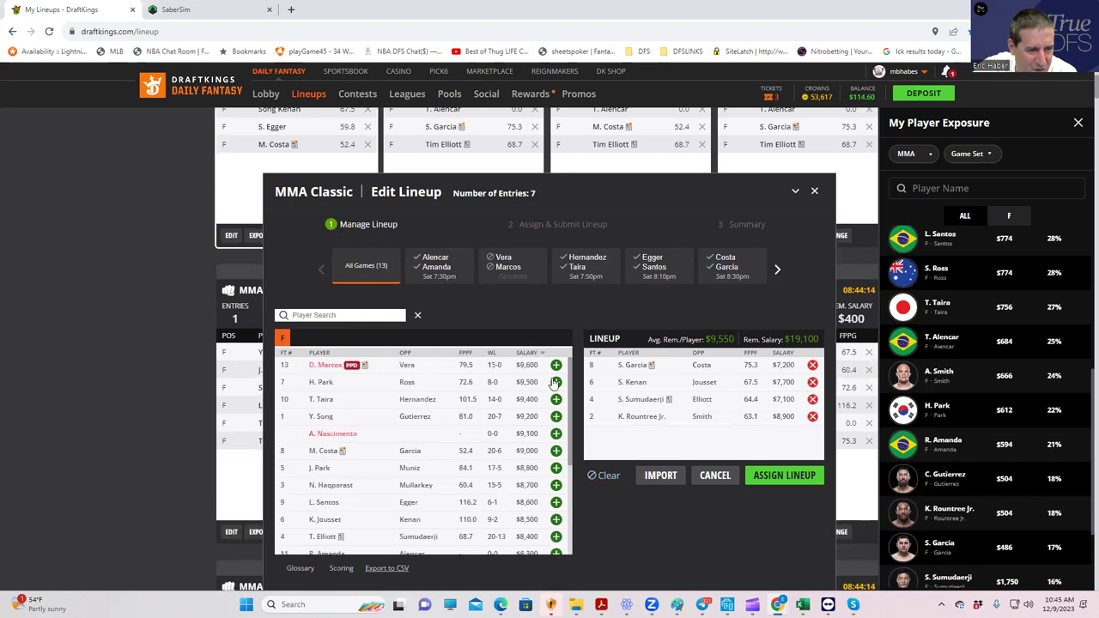
{"action": "left_click", "coordinate": [556, 382]}
{"action": "left_click", "coordinate": [557, 382]}
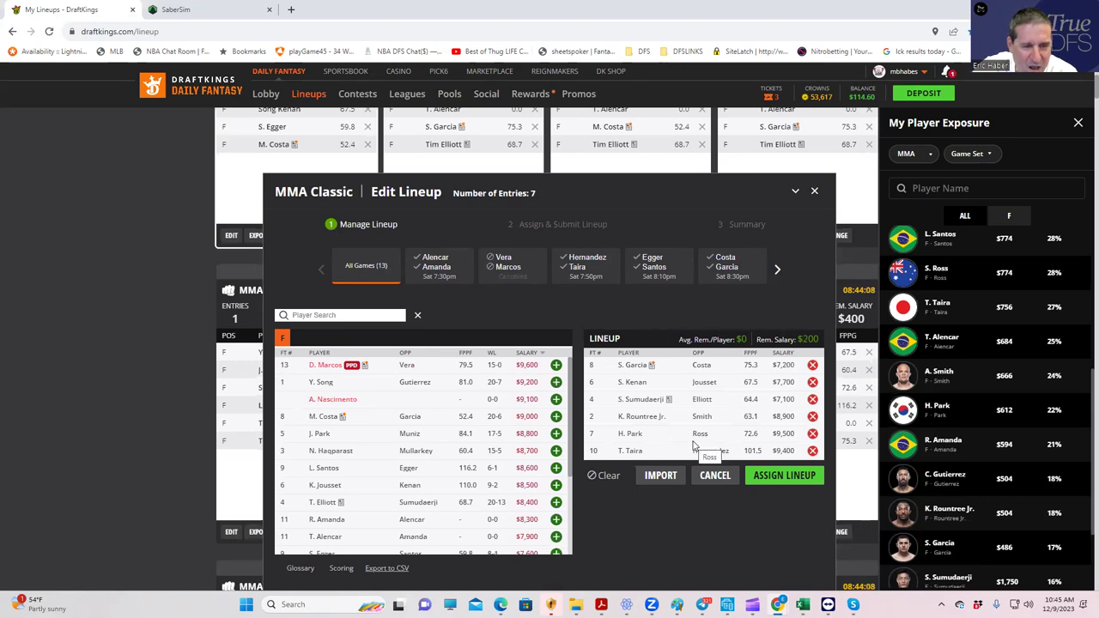
Assign the finished lineup to only the first UFC $350K Throwdown [$100K to 1st] entry and close the summary.
{"action": "left_click", "coordinate": [767, 478]}
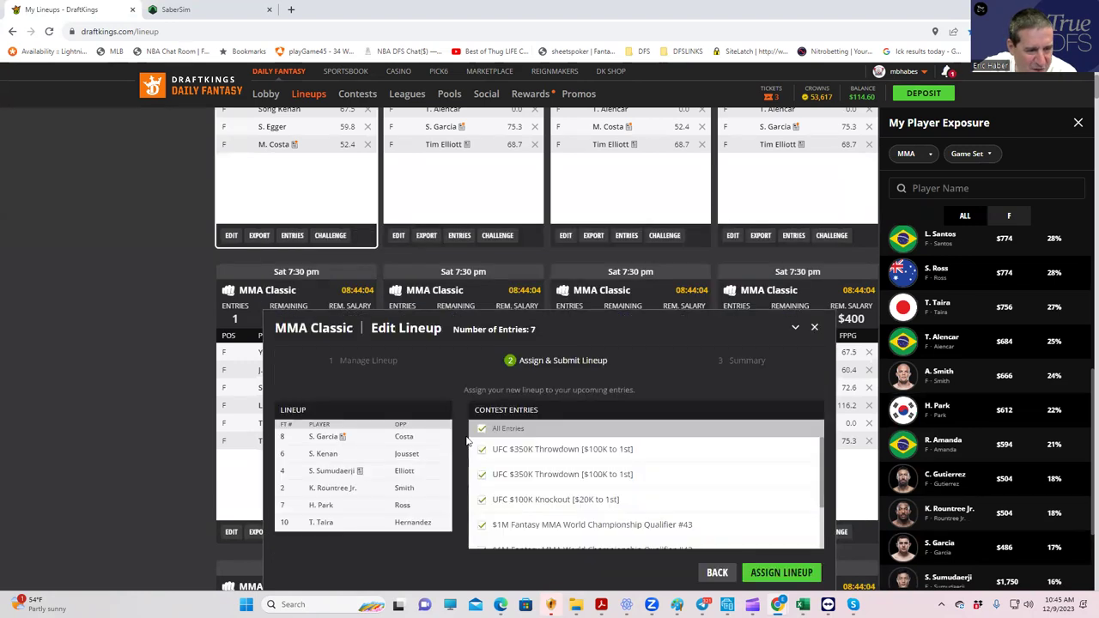
{"action": "left_click", "coordinate": [482, 429]}
{"action": "left_click", "coordinate": [482, 449]}
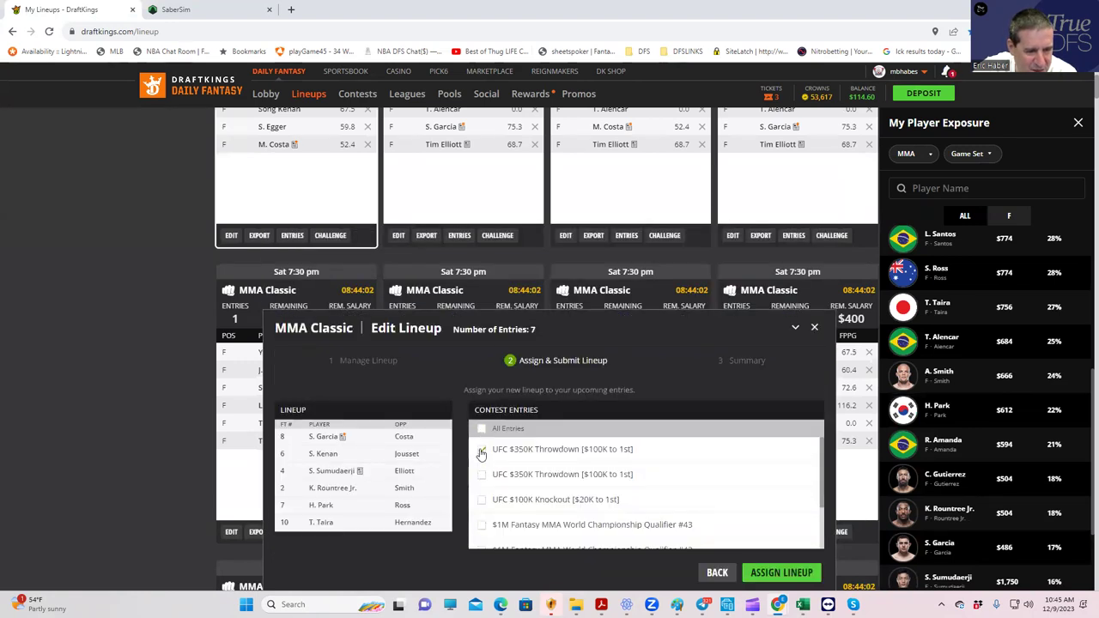
{"action": "left_click", "coordinate": [757, 576]}
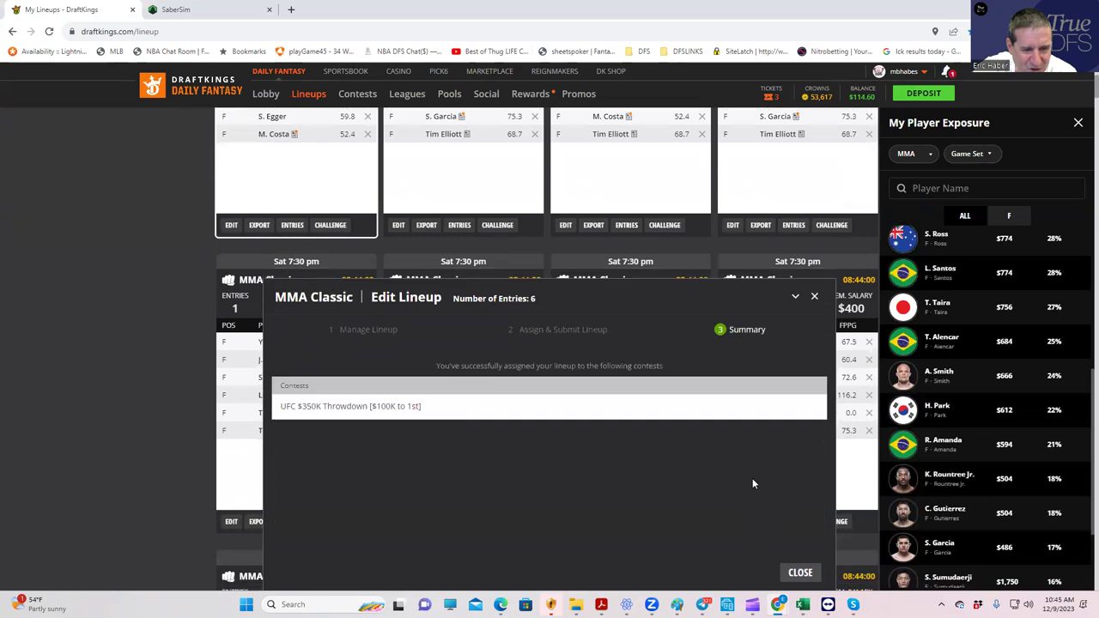
{"action": "left_click", "coordinate": [814, 297]}
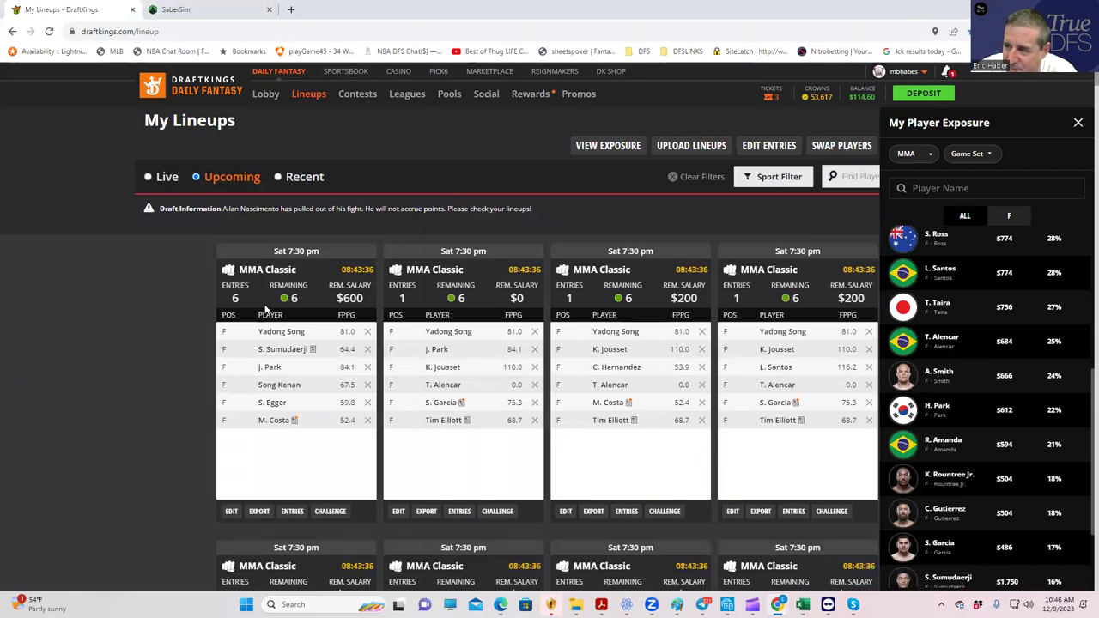
Switch to SaberSim, remove Filter 1 from Build 3, and sort its lineups by UFC $100K Knockout RAROI.
{"action": "left_click", "coordinate": [189, 15]}
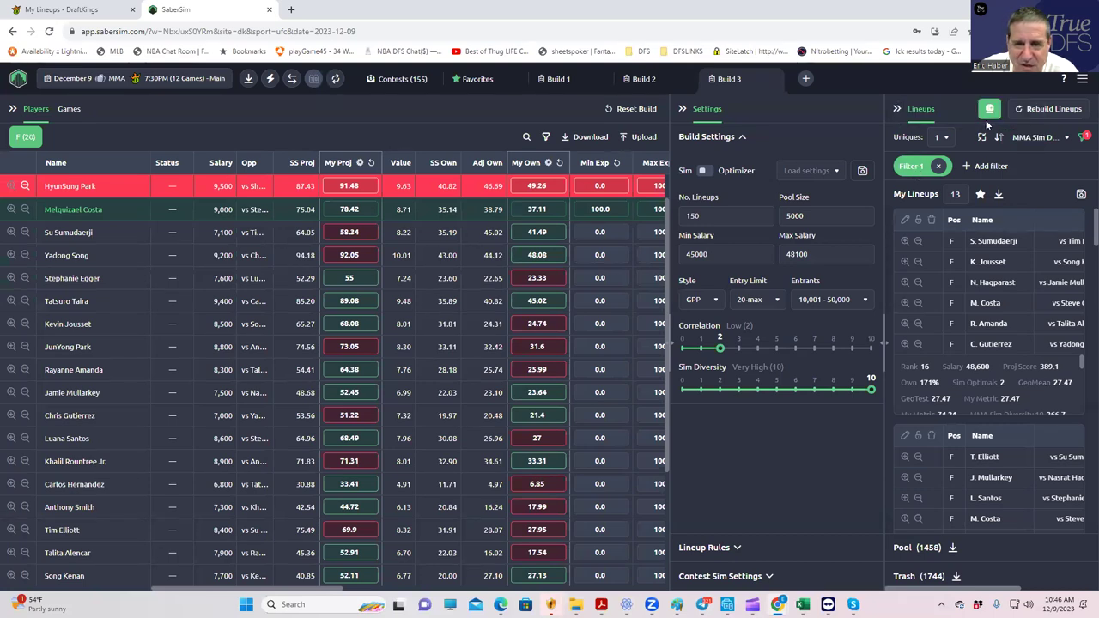
{"action": "left_click", "coordinate": [940, 168]}
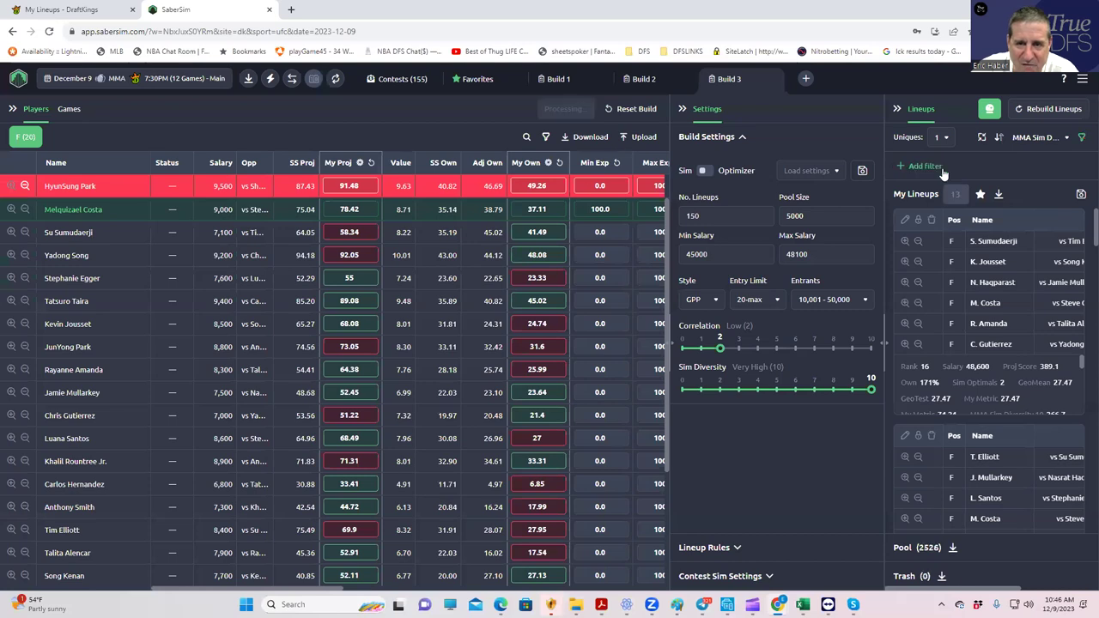
{"action": "left_click", "coordinate": [1041, 138]}
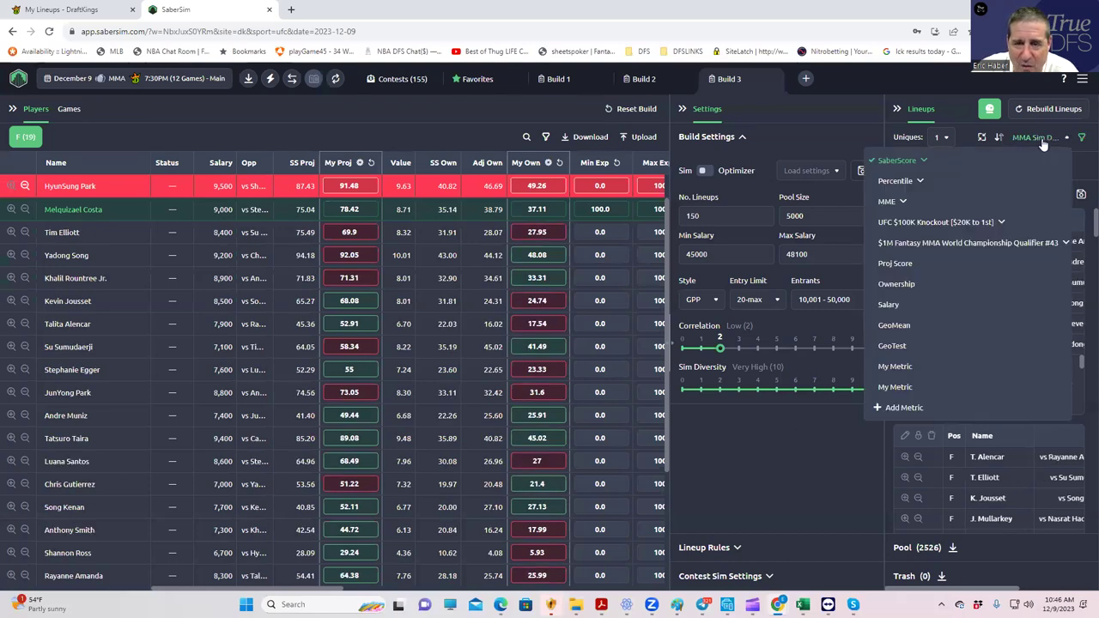
{"action": "left_click", "coordinate": [953, 225]}
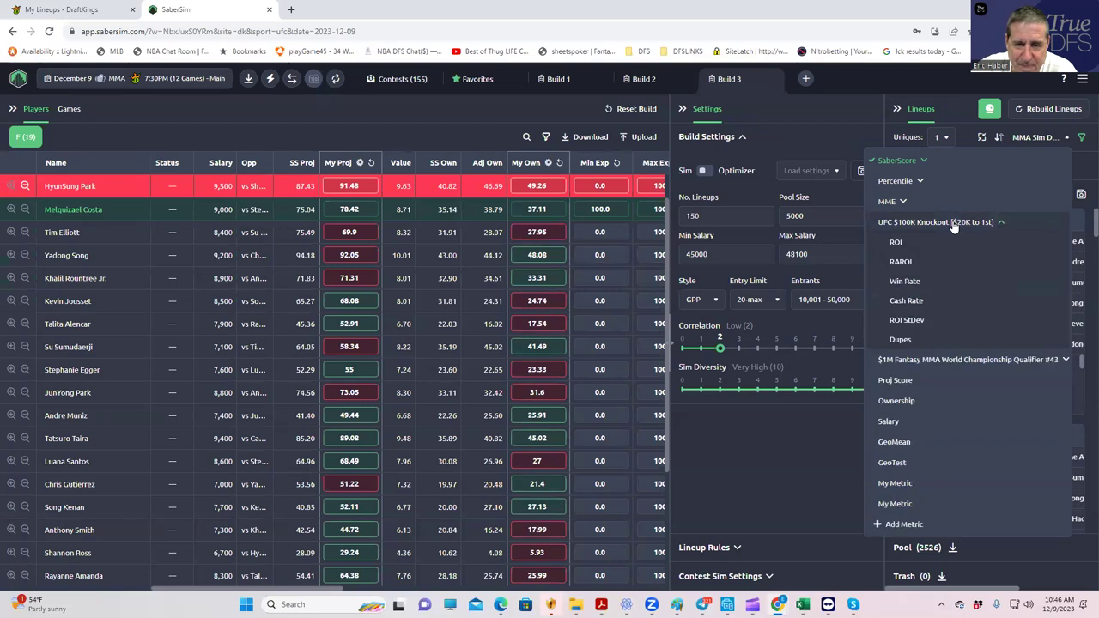
{"action": "left_click", "coordinate": [902, 262]}
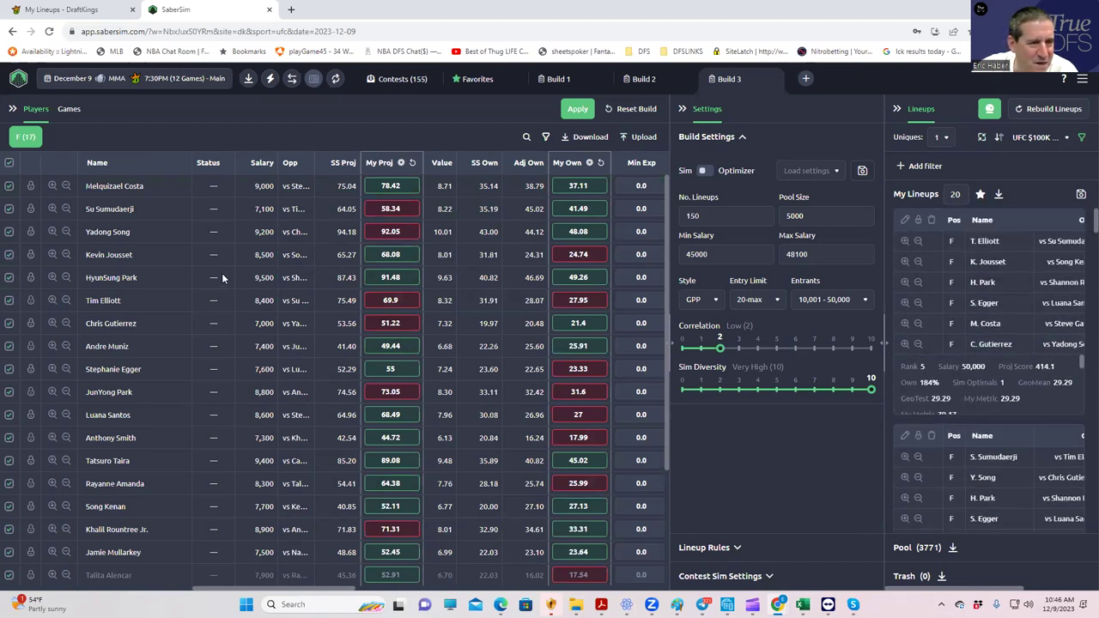
{"action": "left_click", "coordinate": [989, 111]}
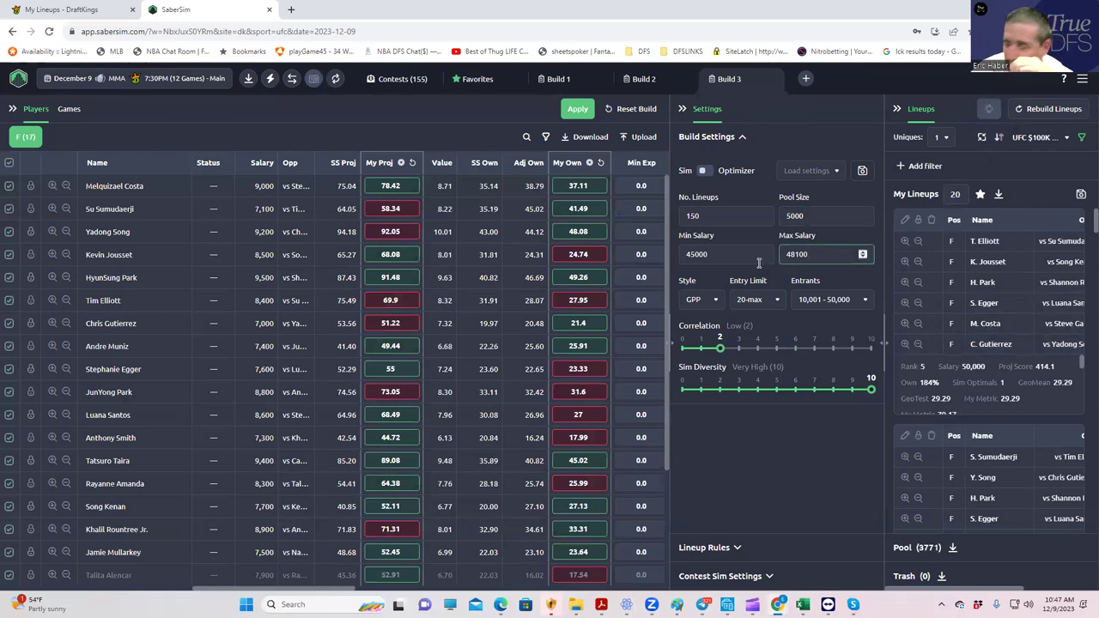
Download a fresh DraftKings entries template and upload DKEntries - 2023-12-09T104734.230 to the contests, overwriting the existing entries.
{"action": "left_click", "coordinate": [378, 79]}
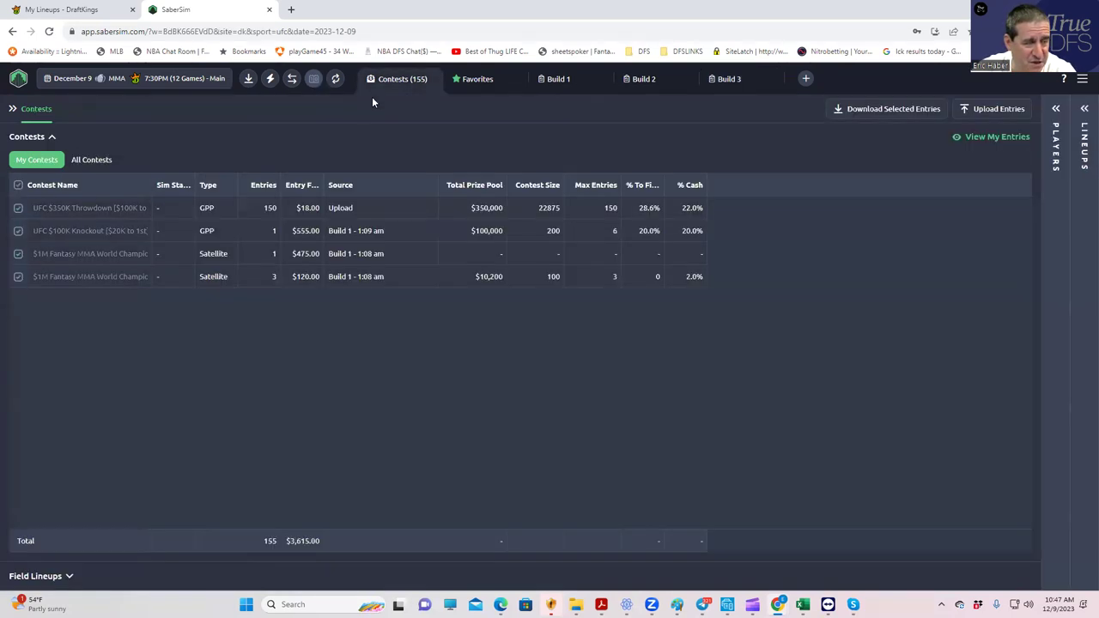
{"action": "left_click", "coordinate": [966, 109]}
{"action": "left_click", "coordinate": [533, 337]}
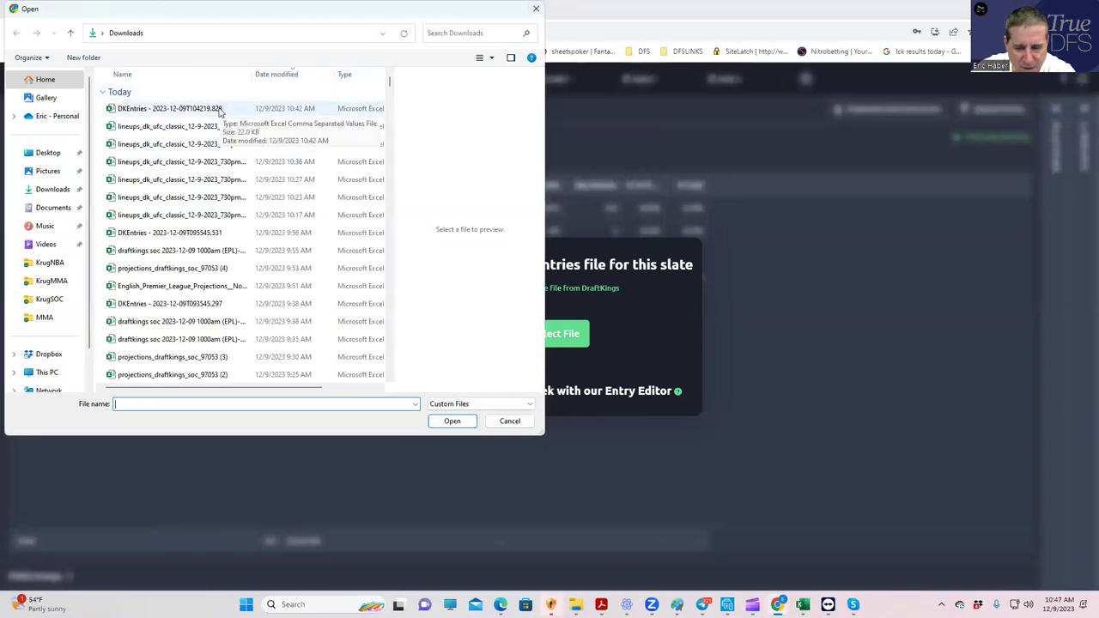
{"action": "left_click", "coordinate": [534, 9]}
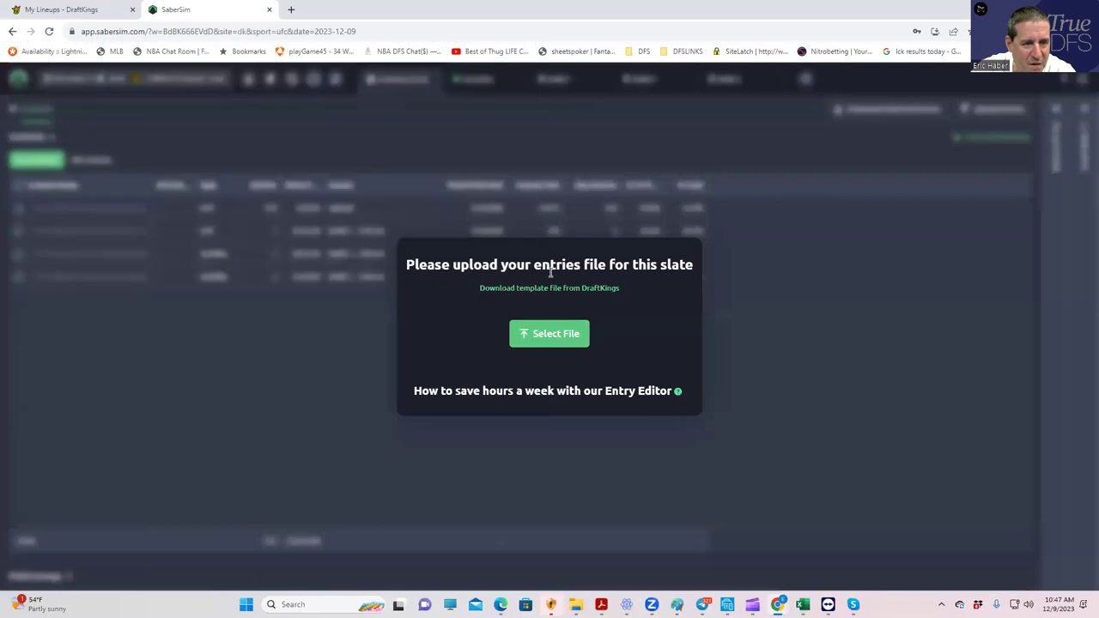
{"action": "left_click", "coordinate": [545, 290]}
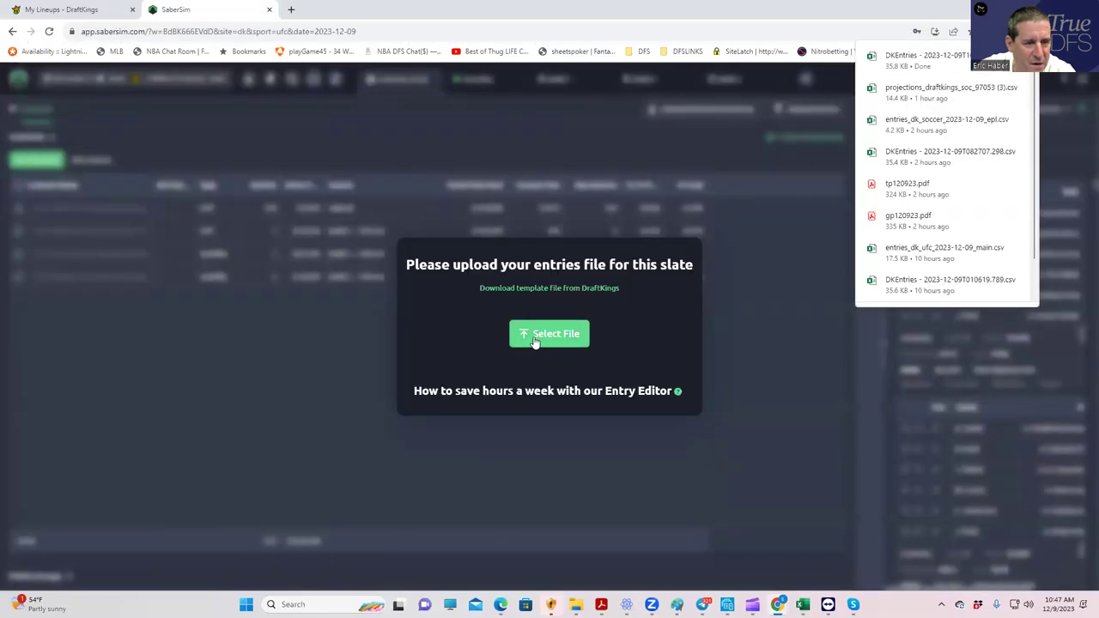
{"action": "left_click", "coordinate": [534, 340]}
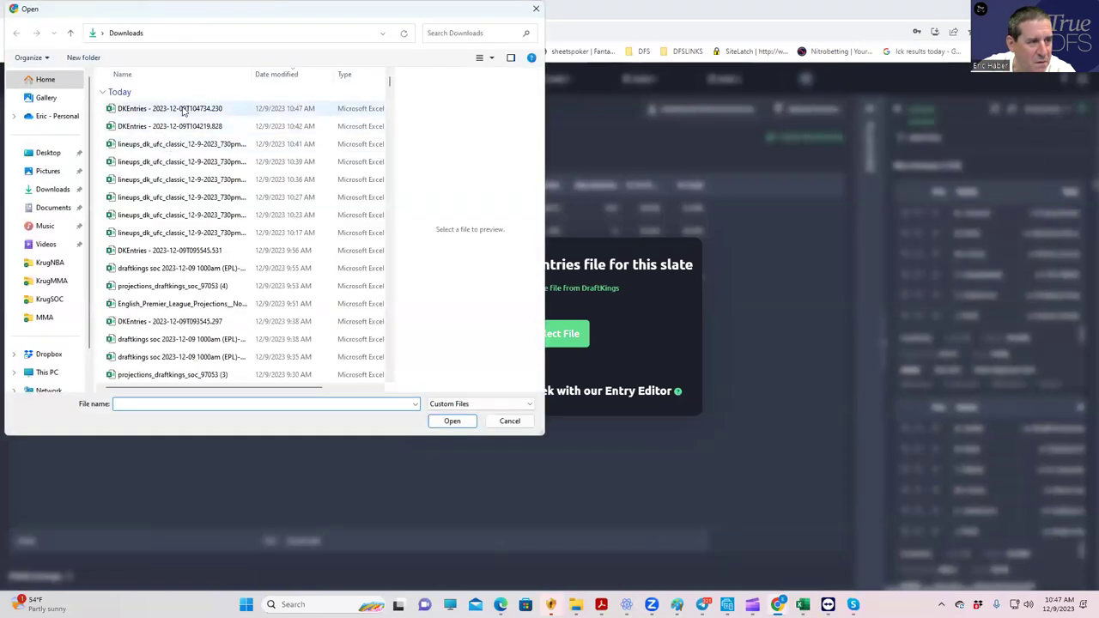
{"action": "left_click", "coordinate": [184, 110]}
{"action": "left_click", "coordinate": [443, 421]}
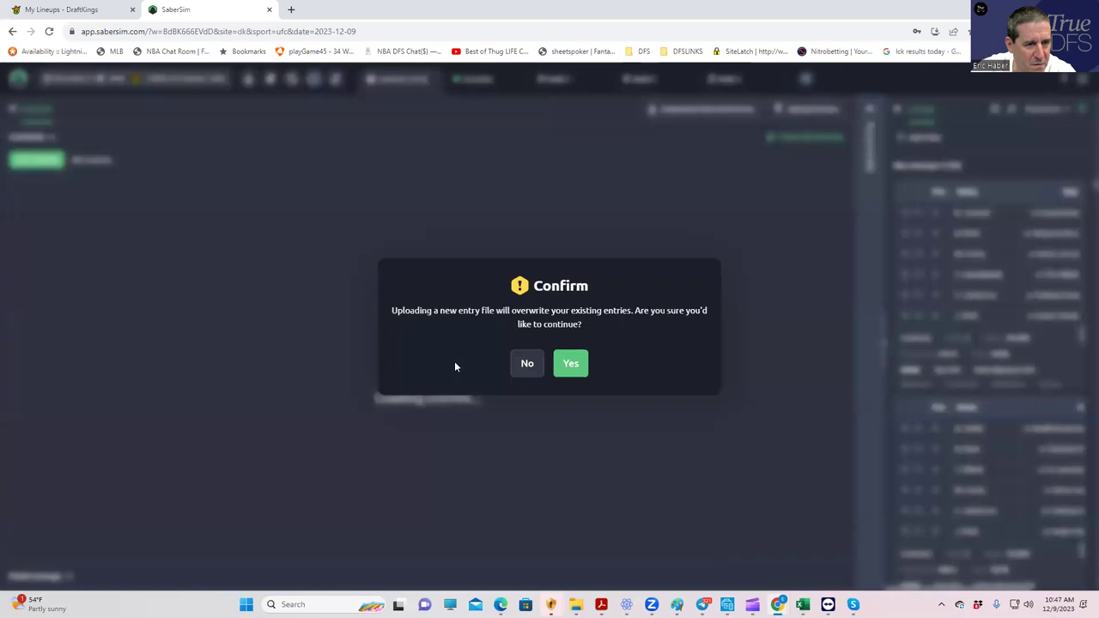
{"action": "left_click", "coordinate": [569, 365]}
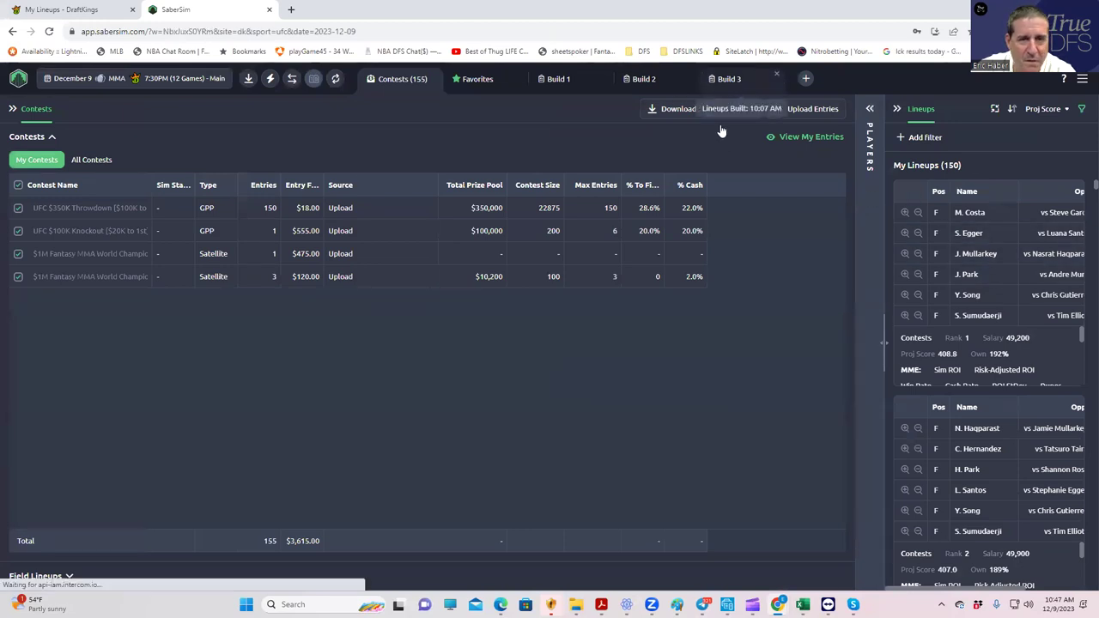
Return to Build 3, show its lineups alongside the settings, and check the metric used to sort the lineups.
{"action": "left_click", "coordinate": [730, 79]}
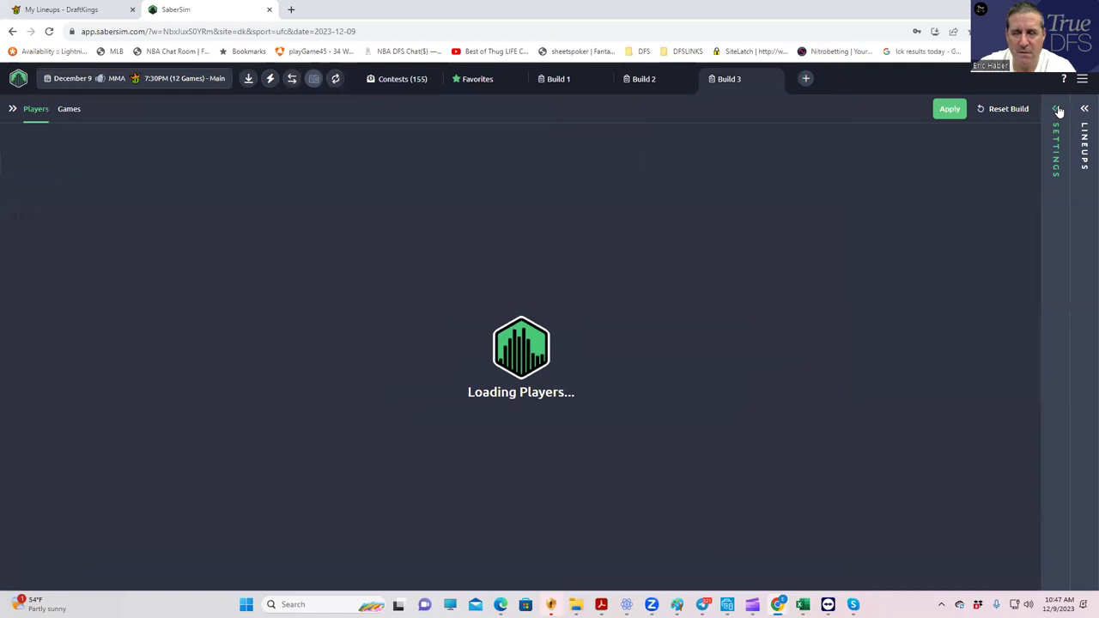
{"action": "left_click", "coordinate": [1082, 110]}
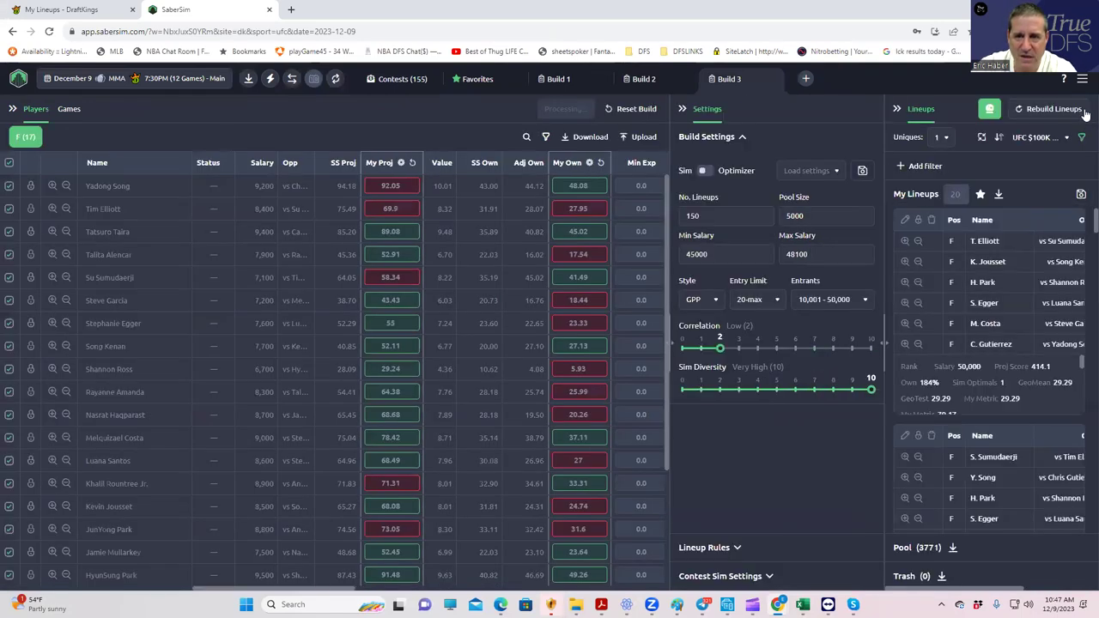
{"action": "left_click", "coordinate": [1063, 111]}
{"action": "left_click", "coordinate": [522, 369]}
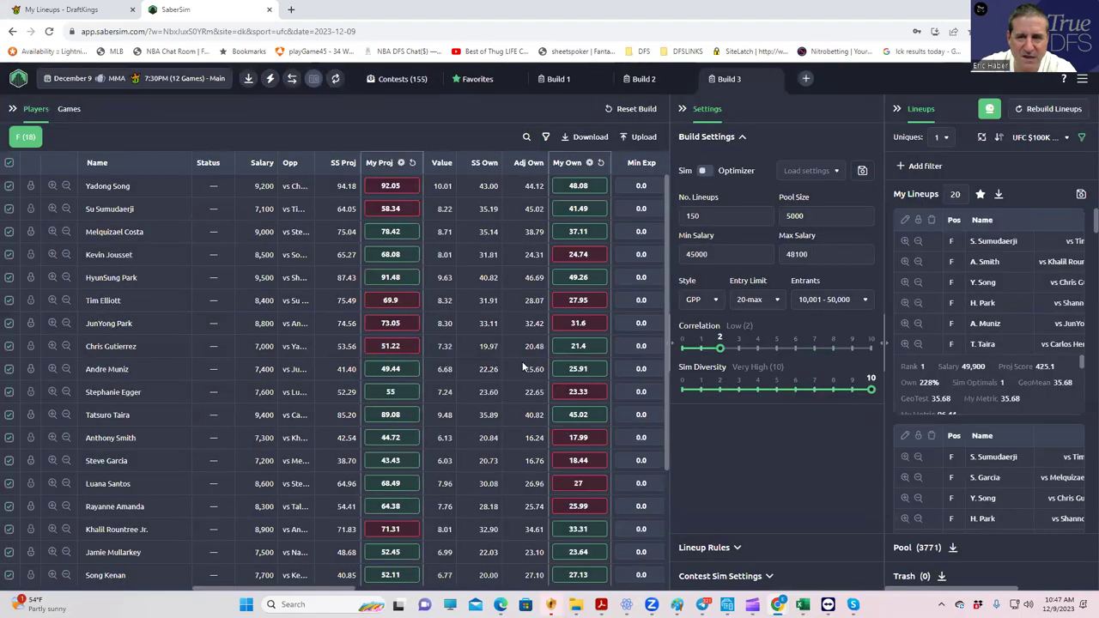
{"action": "left_click", "coordinate": [1039, 138]}
{"action": "left_click", "coordinate": [976, 225]}
{"action": "left_click", "coordinate": [804, 400]}
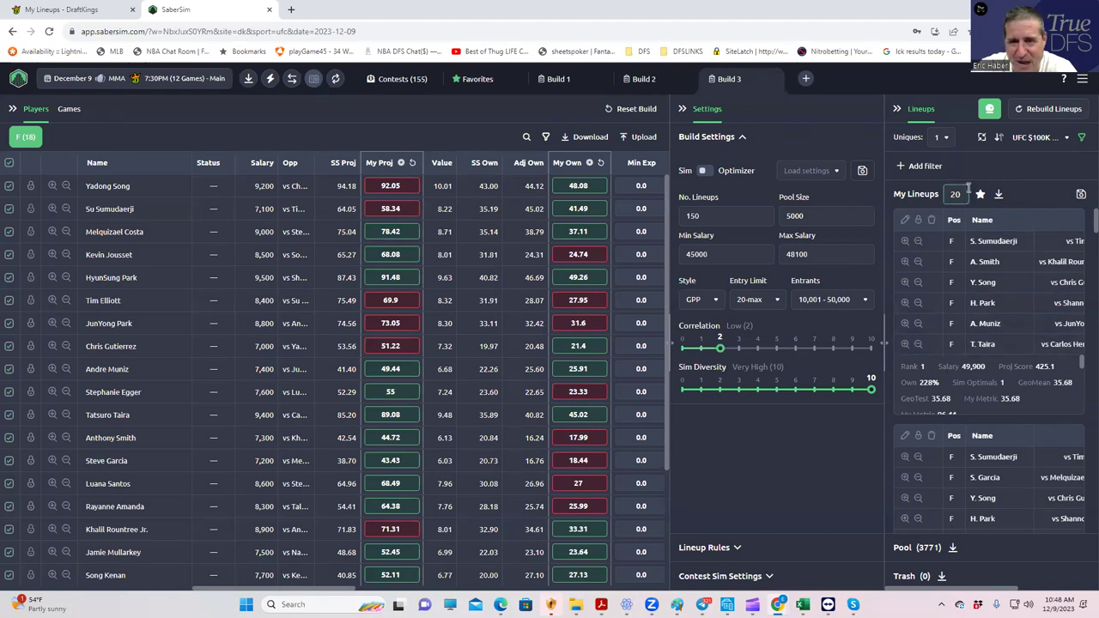
Save the Build 3 lineups to only the UFC $100K Knockout contest using the Unique Rank method.
{"action": "left_click", "coordinate": [1082, 195]}
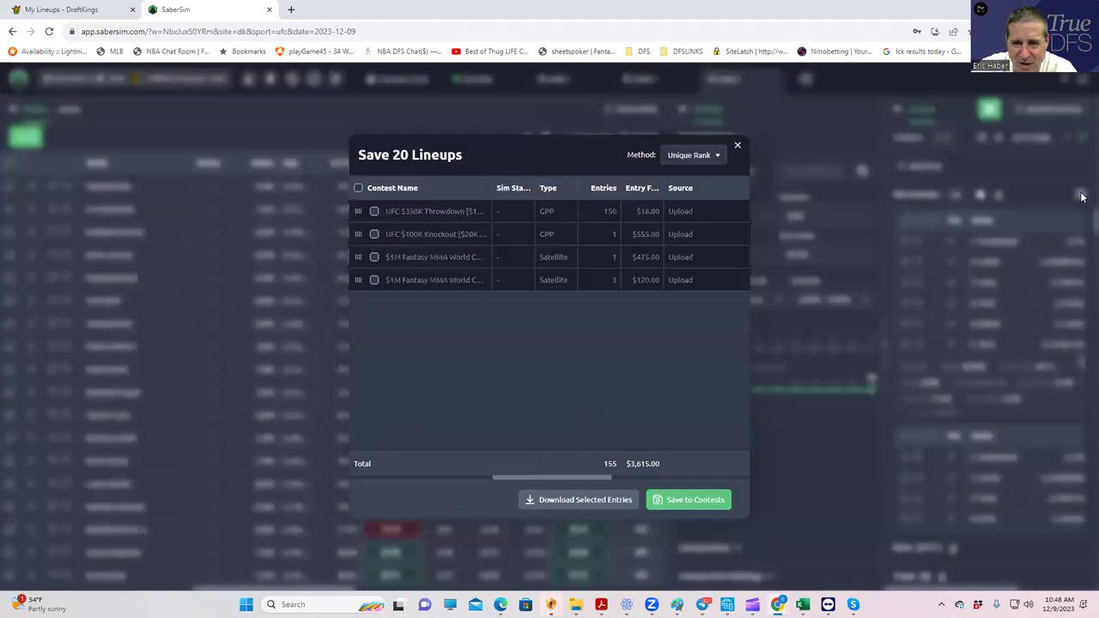
{"action": "left_click", "coordinate": [360, 189]}
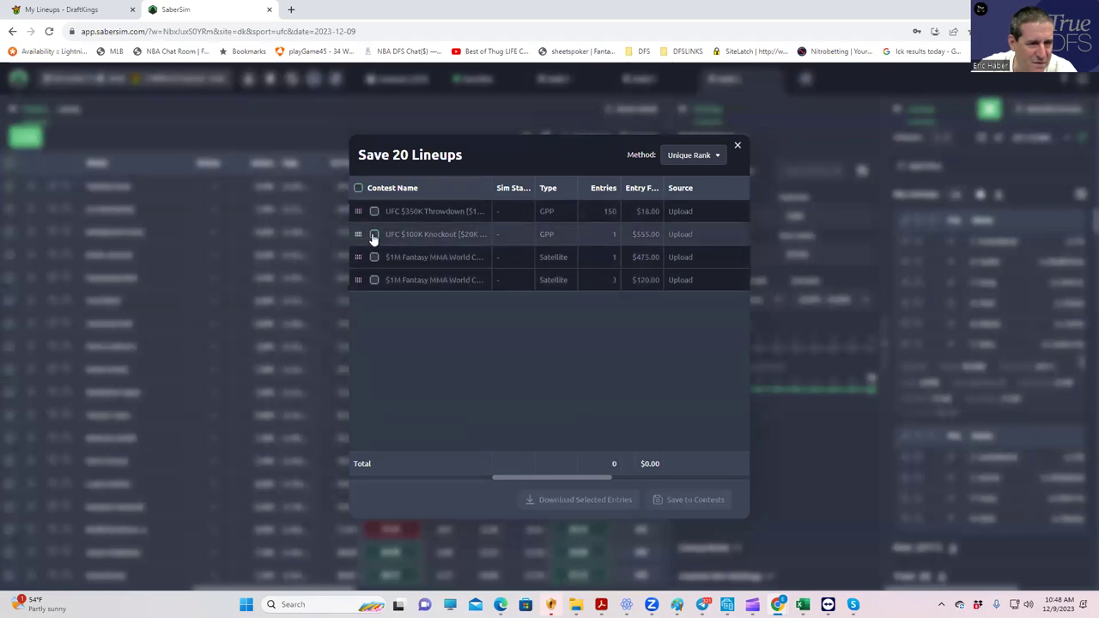
{"action": "left_click", "coordinate": [375, 235]}
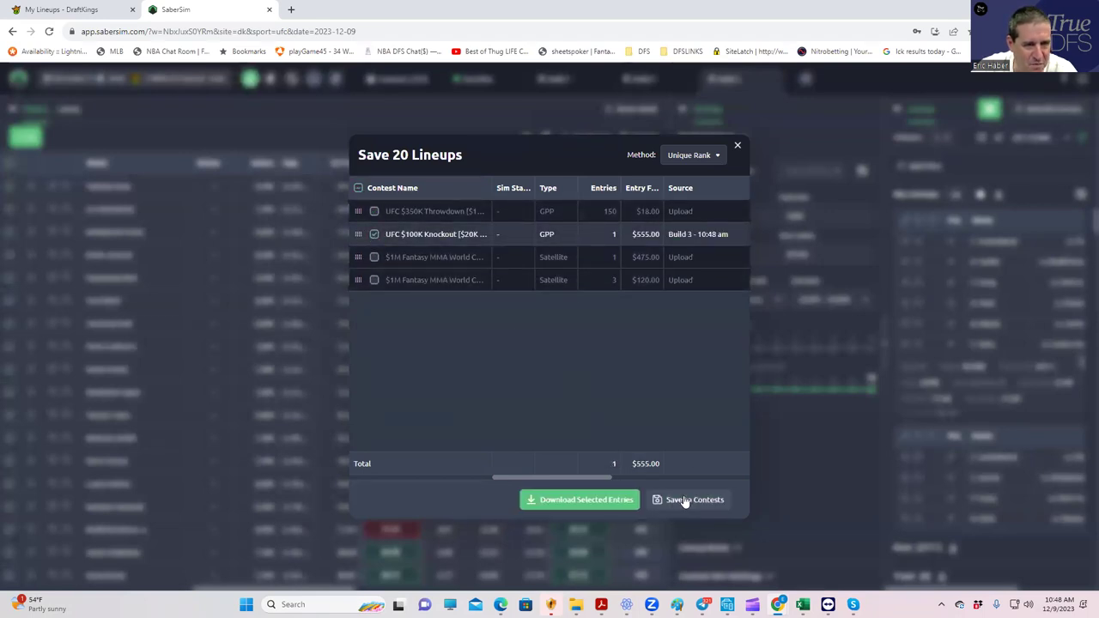
{"action": "left_click", "coordinate": [737, 146]}
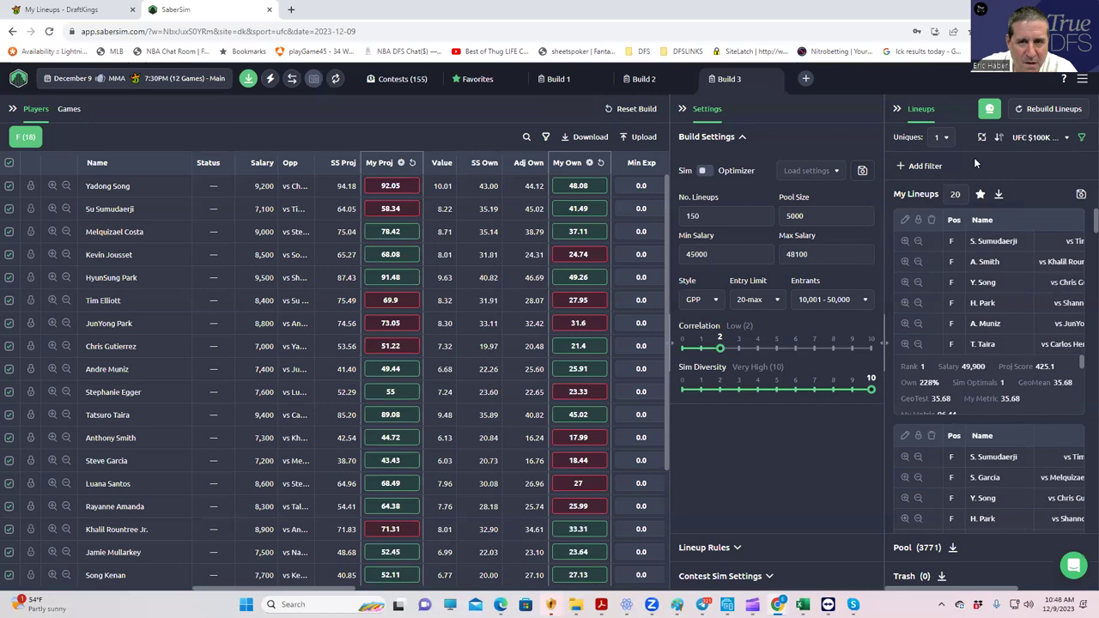
Sort Build 3's lineups by the $1M Fantasy MMA World Championship Qualifier #43 RAROI and save them to only the $120 qualifier contest.
{"action": "left_click", "coordinate": [1032, 140]}
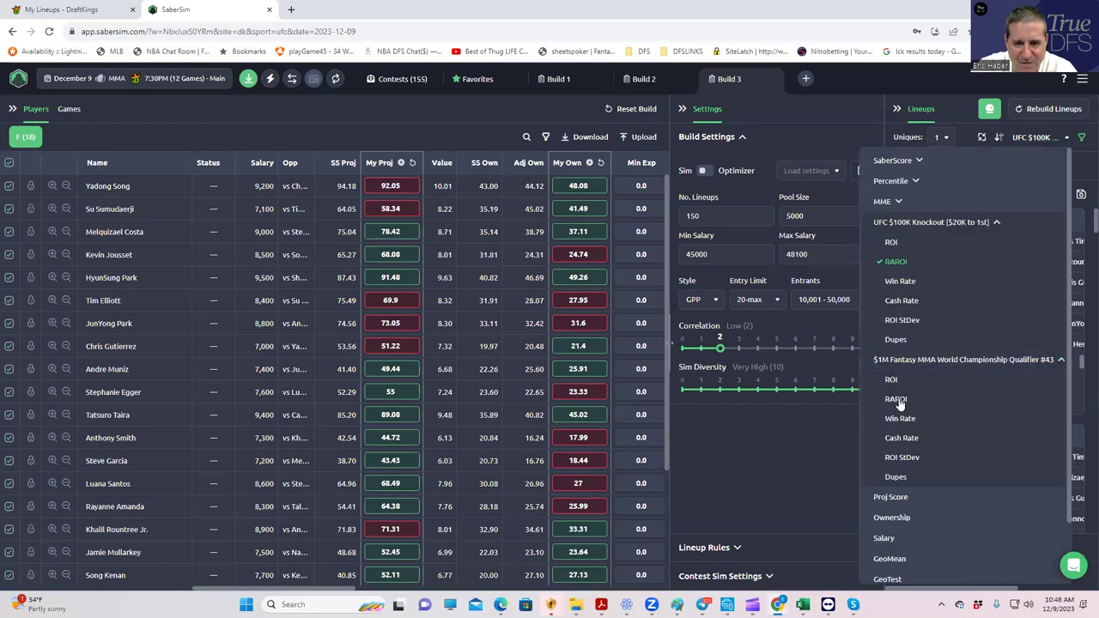
{"action": "left_click", "coordinate": [896, 400]}
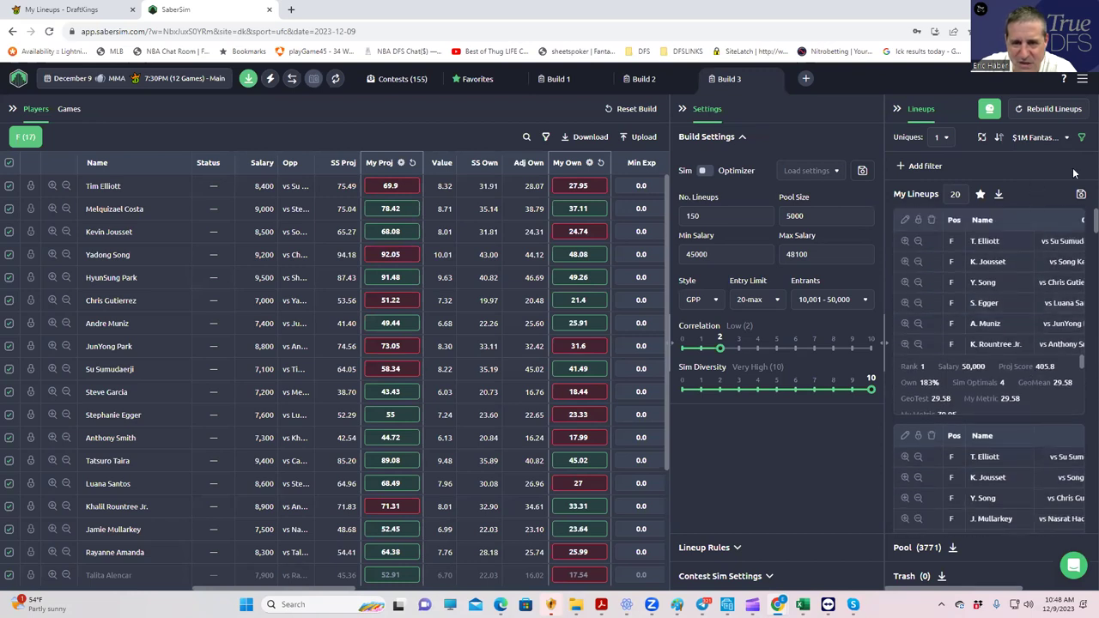
{"action": "left_click", "coordinate": [1081, 196]}
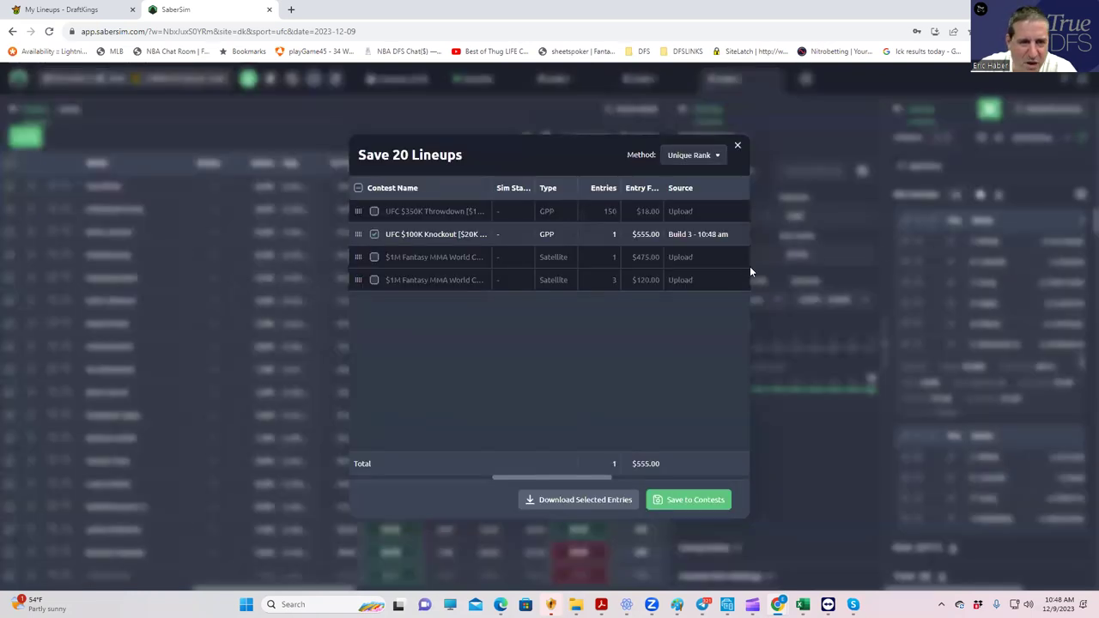
{"action": "left_click", "coordinate": [375, 234]}
{"action": "left_click", "coordinate": [374, 280]}
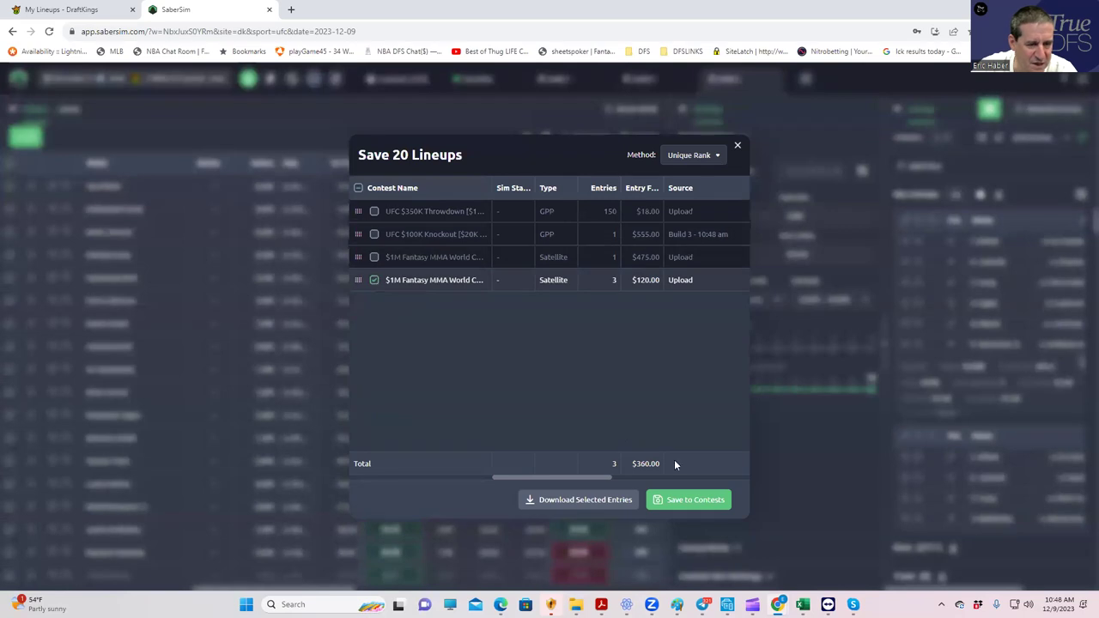
{"action": "left_click", "coordinate": [737, 148]}
Check the lineup sort metric, and save the Build 3 lineups to only the $475 Fantasy MMA World Championship satellite using Unique Rank.
{"action": "left_click", "coordinate": [1039, 139]}
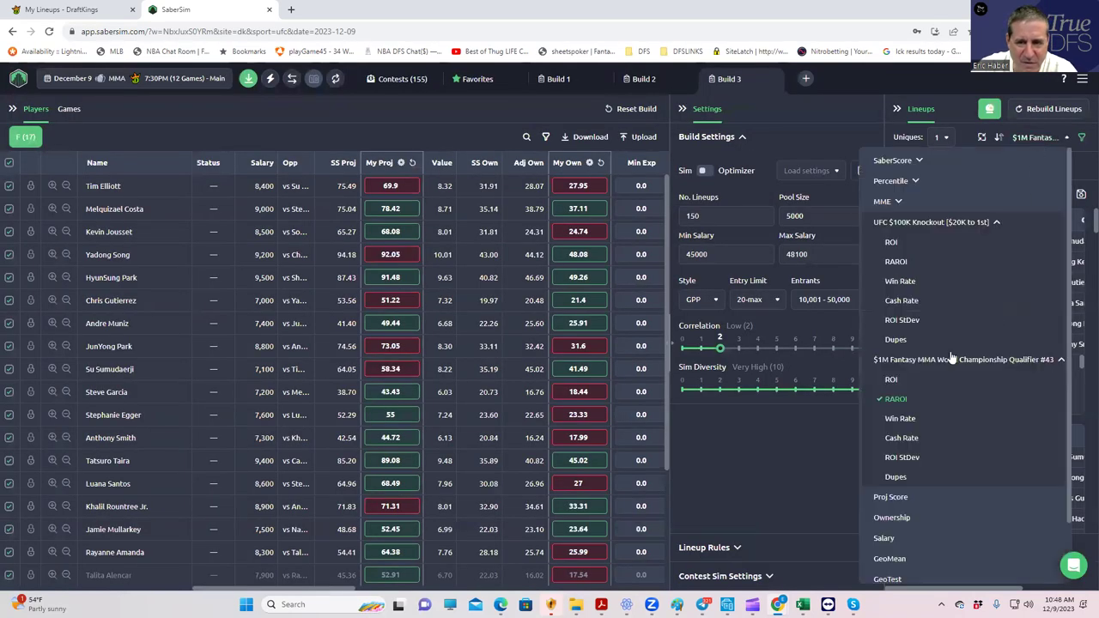
{"action": "scroll", "coordinate": [945, 418], "scroll_direction": "down", "scroll_amount": 1}
{"action": "scroll", "coordinate": [948, 404], "scroll_direction": "up", "scroll_amount": 1}
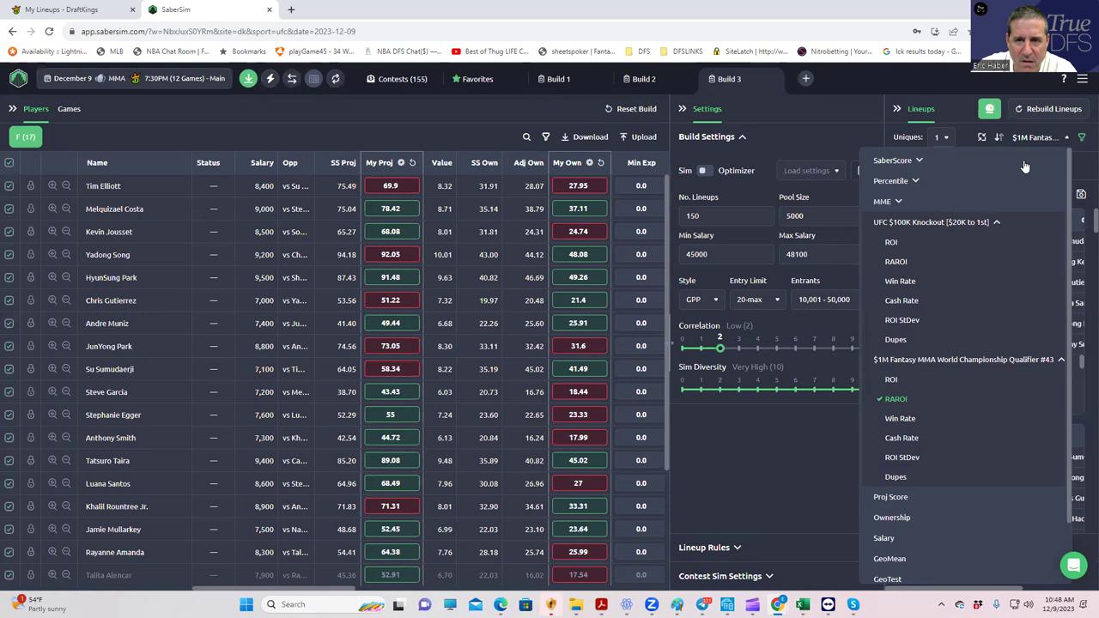
{"action": "left_click", "coordinate": [866, 102]}
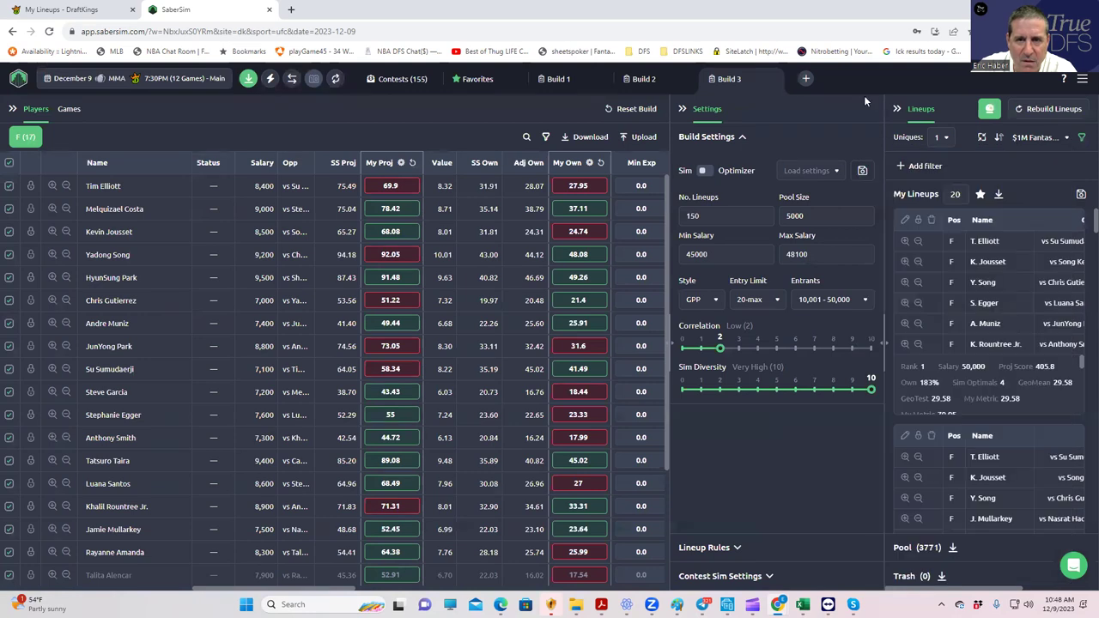
{"action": "left_click", "coordinate": [1081, 196]}
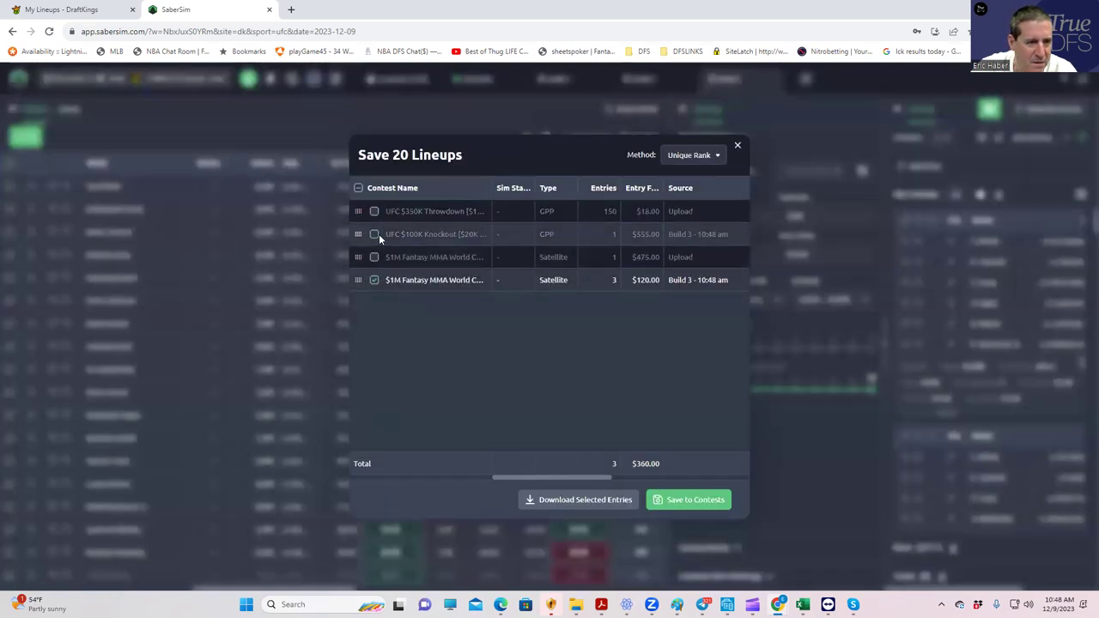
{"action": "left_click", "coordinate": [374, 257]}
{"action": "left_click", "coordinate": [374, 279]}
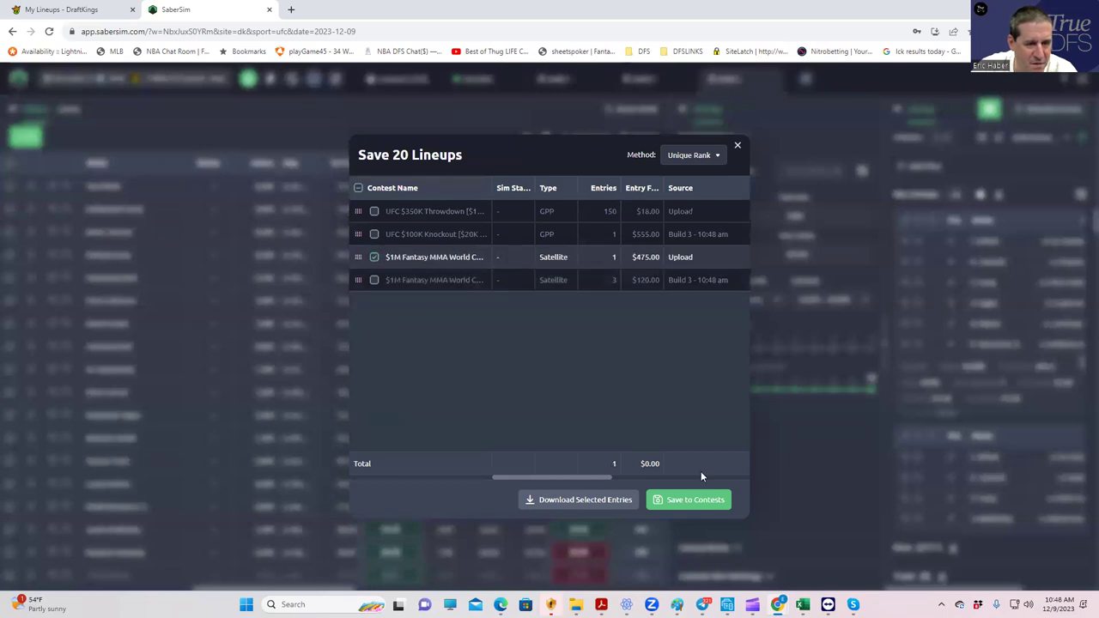
{"action": "left_click", "coordinate": [692, 499]}
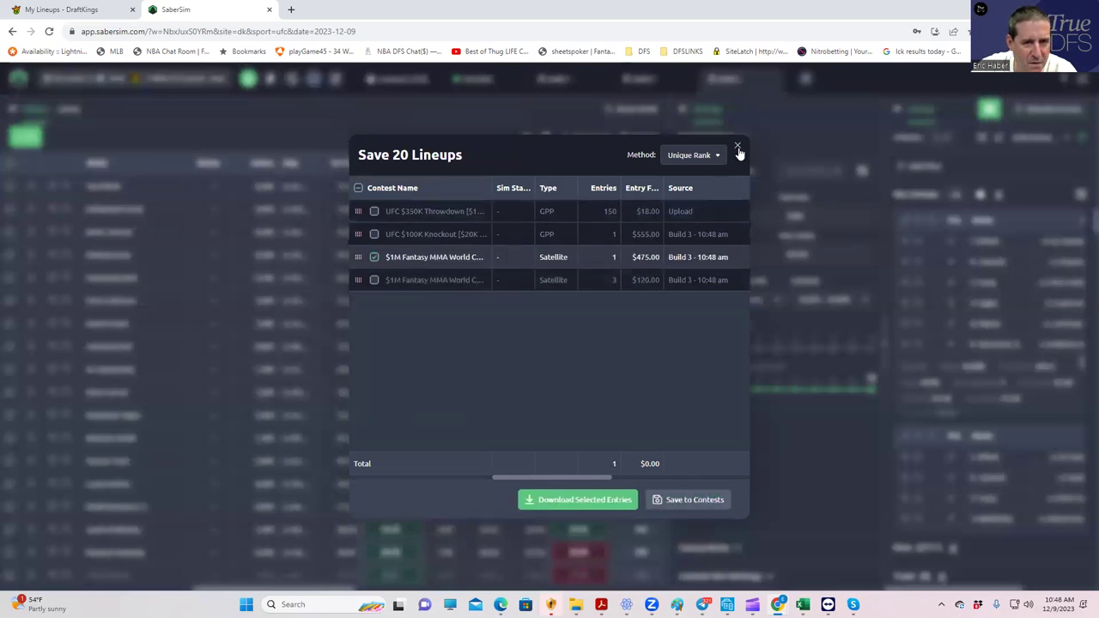
{"action": "left_click", "coordinate": [737, 146]}
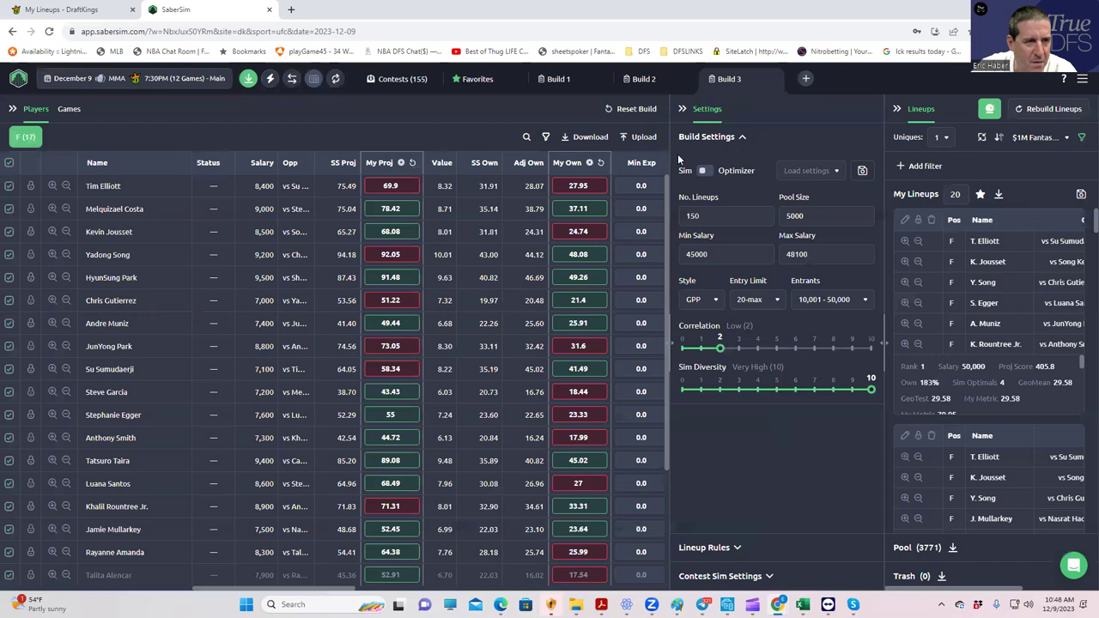
Download the saved contest entries, switch to DraftKings to upload entries_dk_ufc_2023-12-09_main (1) as edited entries, and return to the lineups page.
{"action": "left_click", "coordinate": [248, 79]}
{"action": "left_click", "coordinate": [580, 342]}
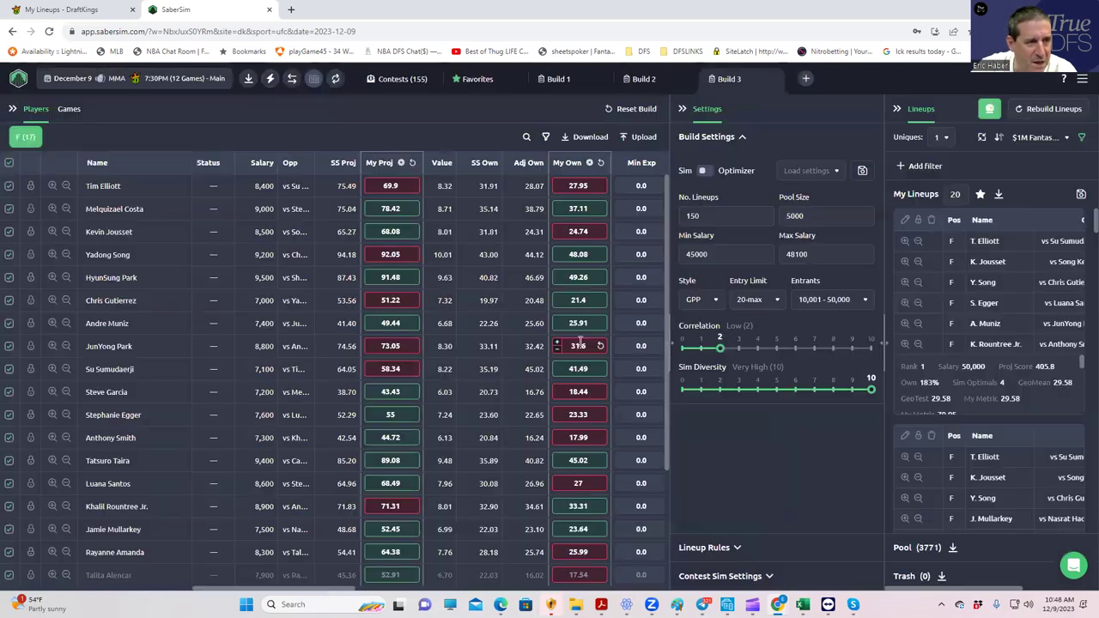
{"action": "left_click", "coordinate": [61, 9]}
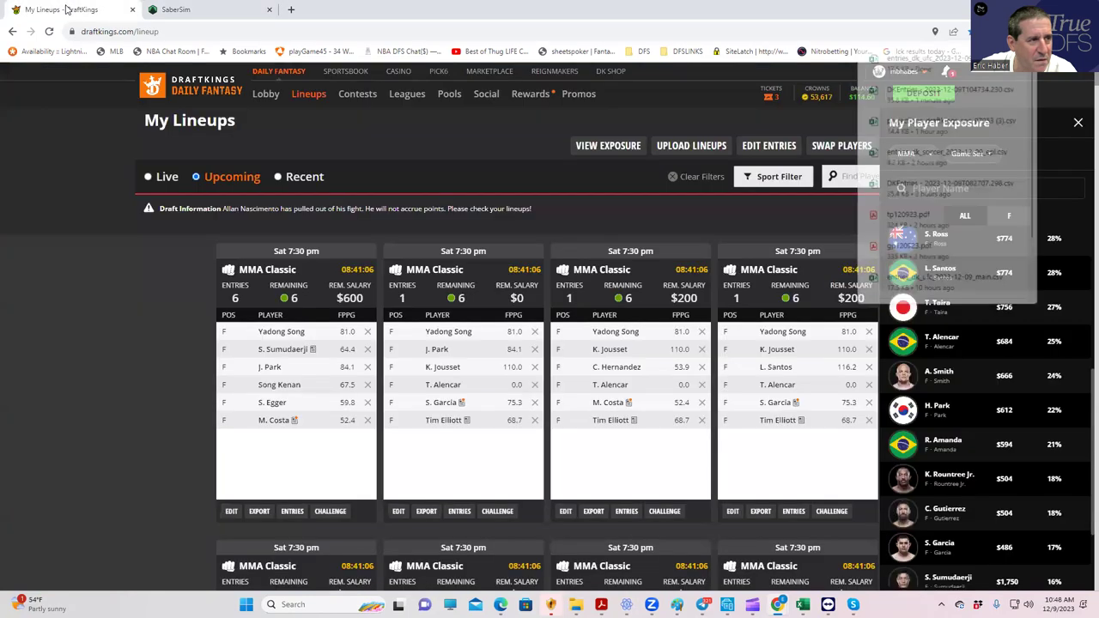
{"action": "left_click", "coordinate": [768, 146]}
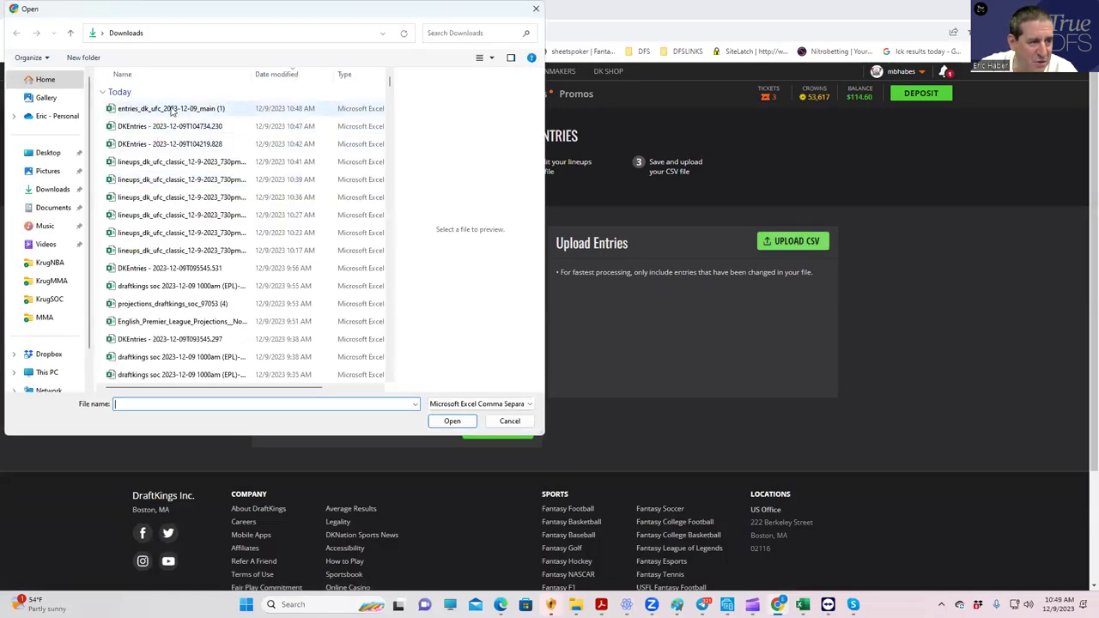
{"action": "left_click", "coordinate": [176, 109]}
{"action": "left_click", "coordinate": [441, 421]}
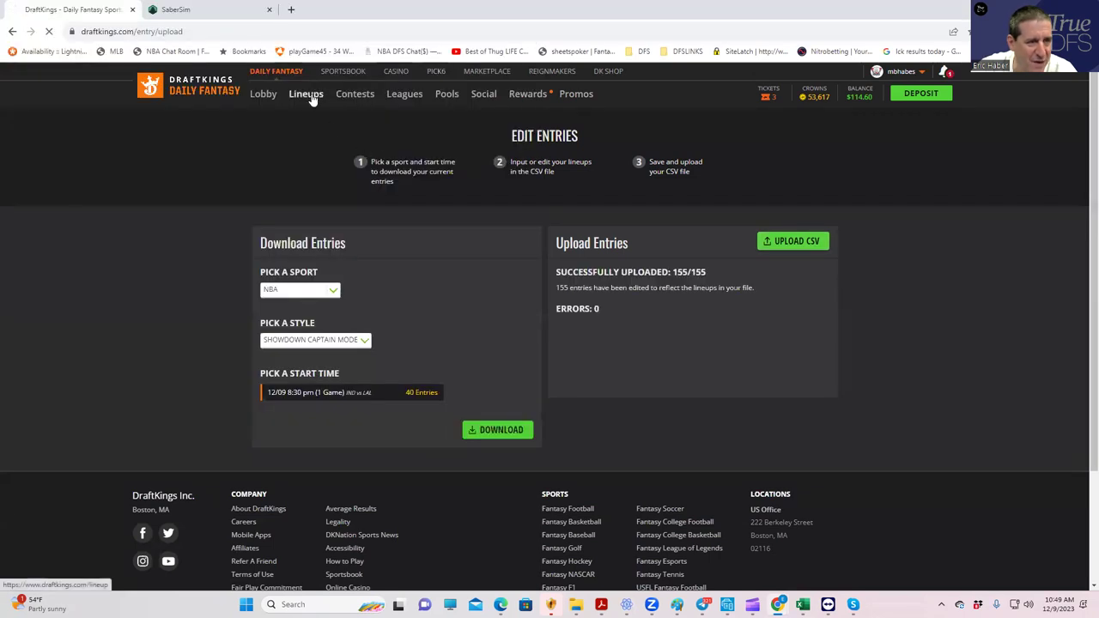
{"action": "left_click", "coordinate": [311, 97]}
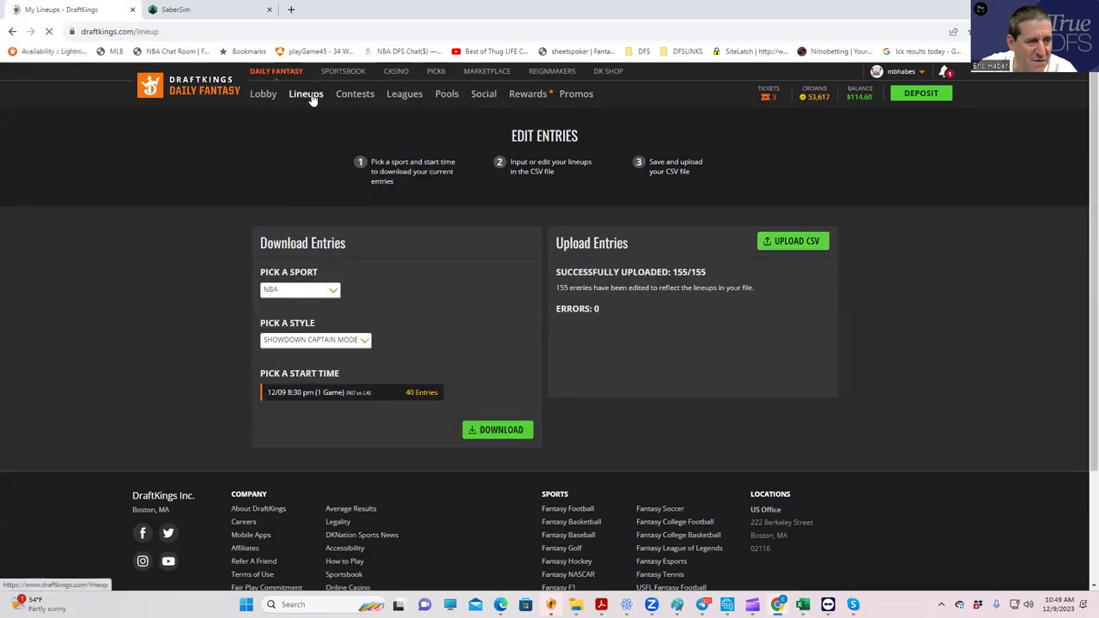